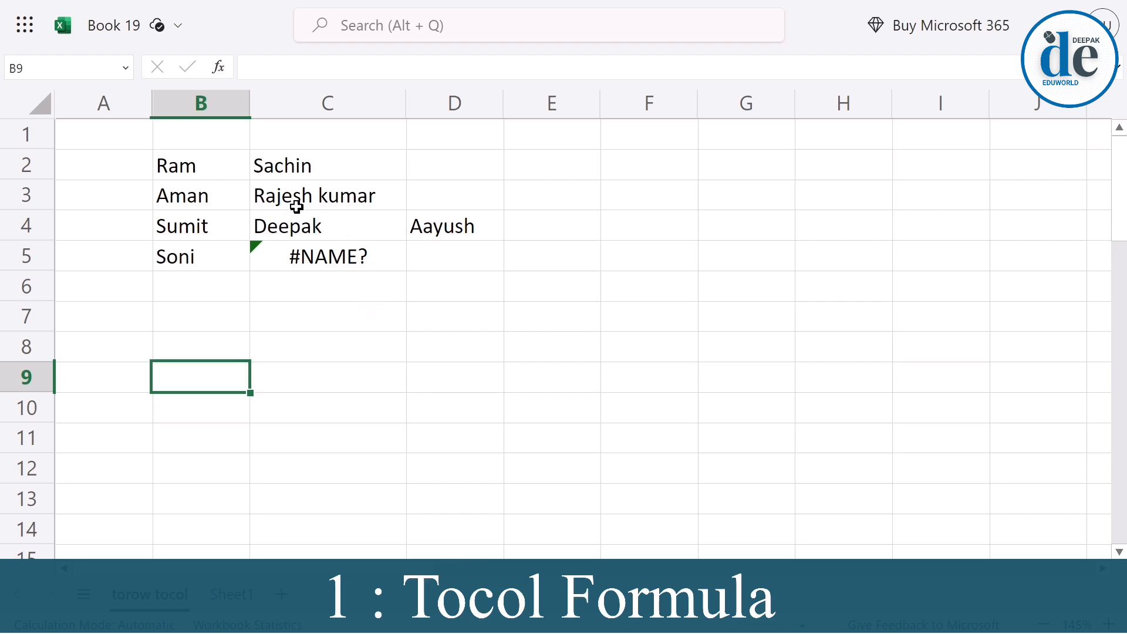
left_click(202, 172)
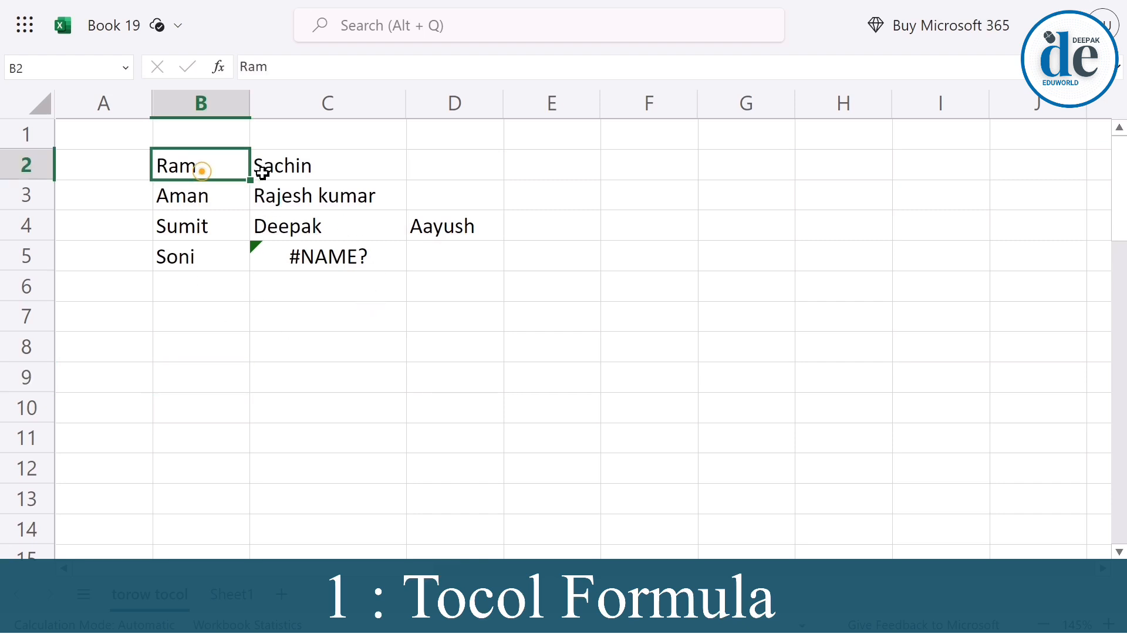
left_click(324, 166)
left_click(201, 196)
left_click(455, 227)
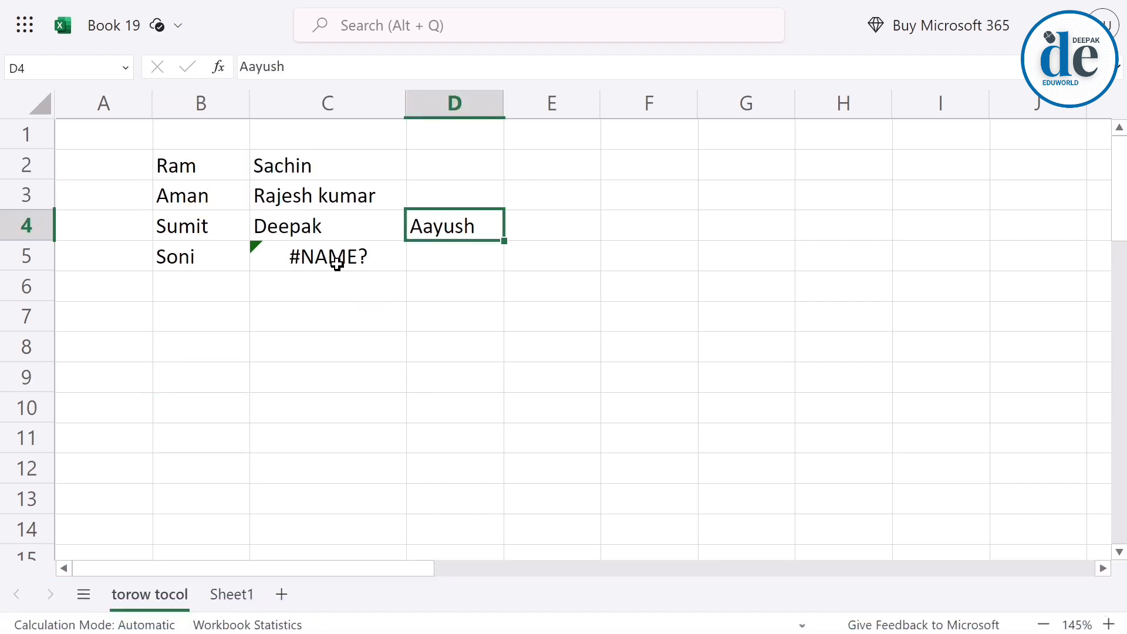
left_click_drag(201, 164, 426, 245)
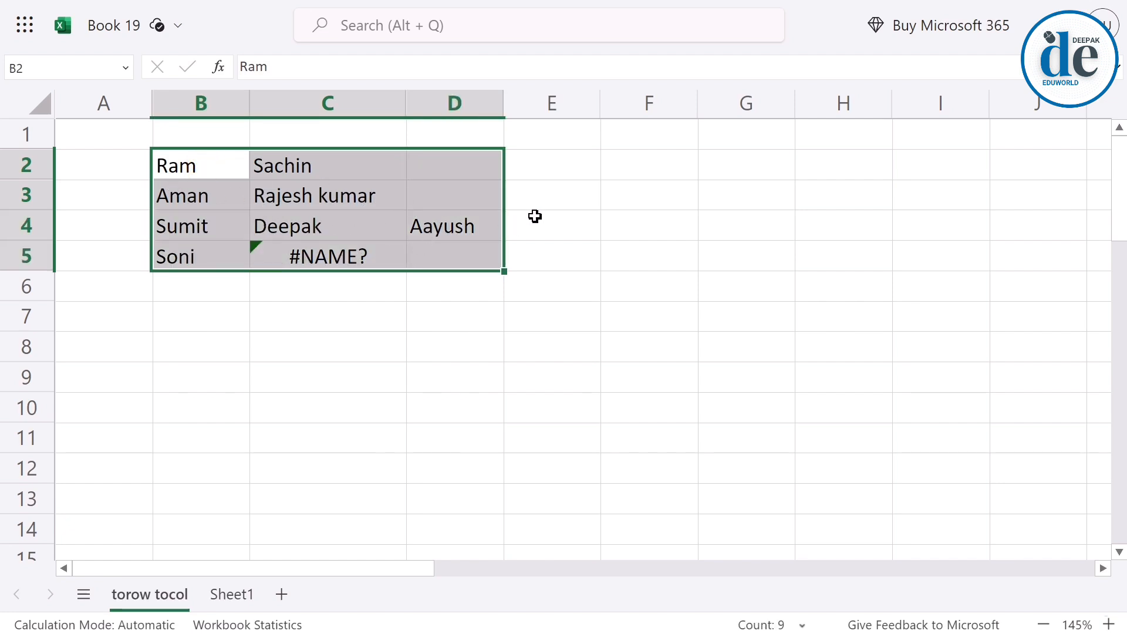
left_click_drag(618, 170, 622, 438)
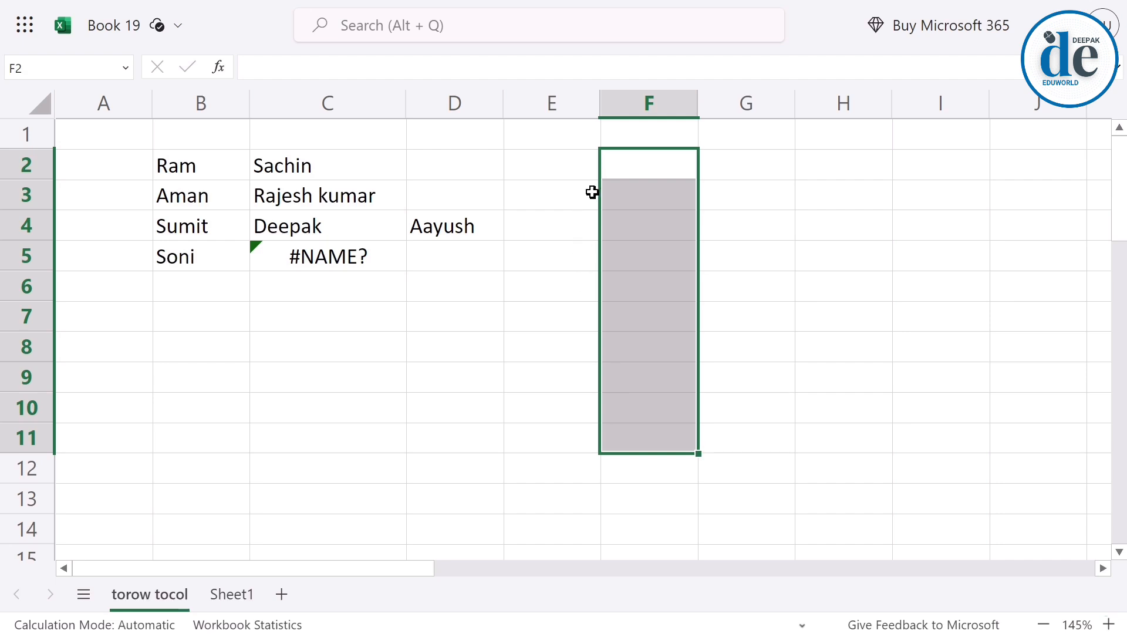
Enter a TOCOL formula in F2 that returns the range B2:D5 as one column.
left_click(613, 167)
type("=")
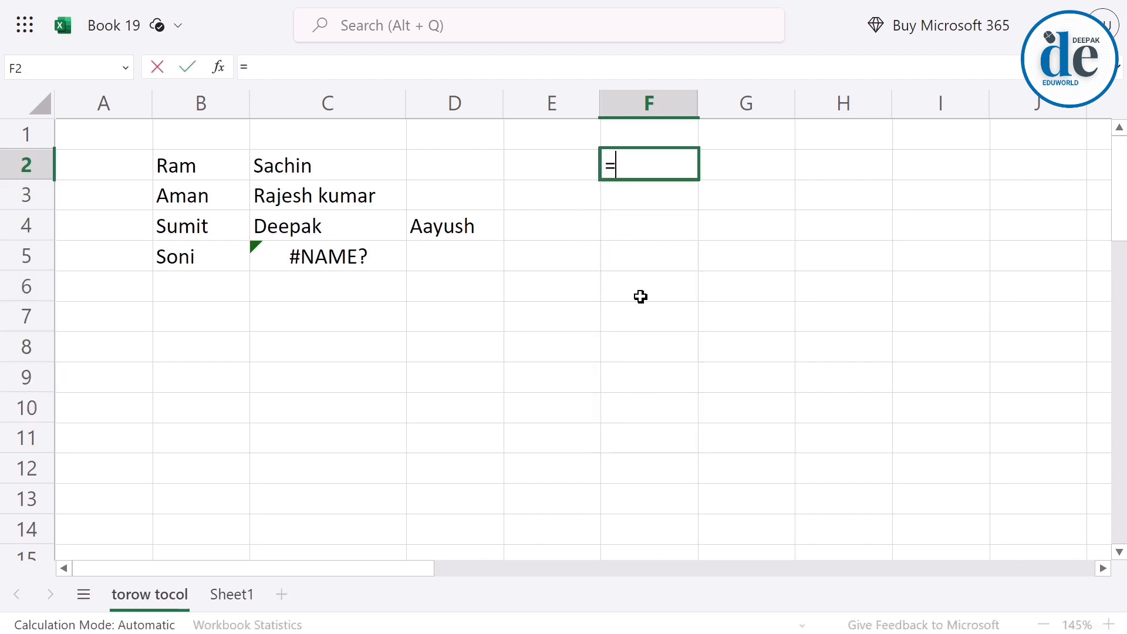
type("toco")
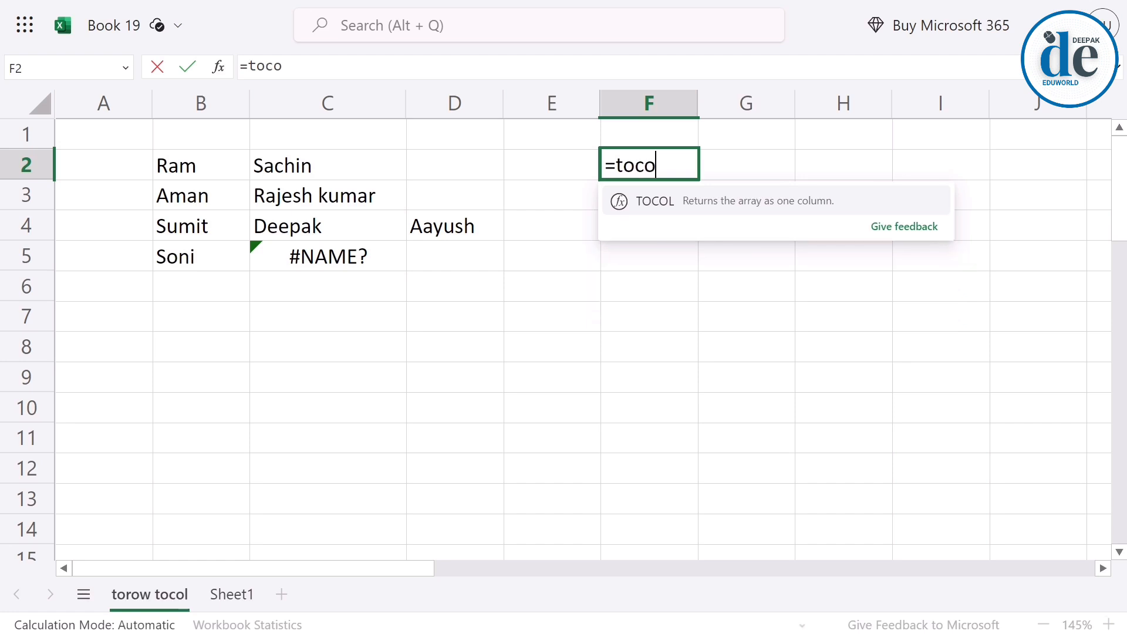
type("l")
key("Tab")
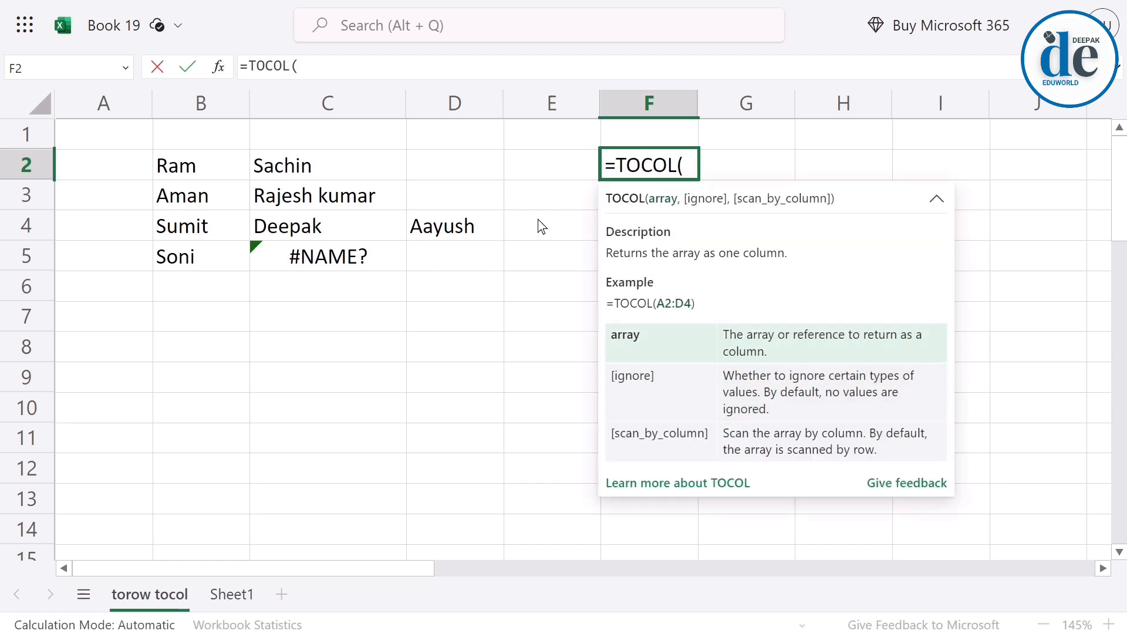
left_click_drag(199, 166, 419, 252)
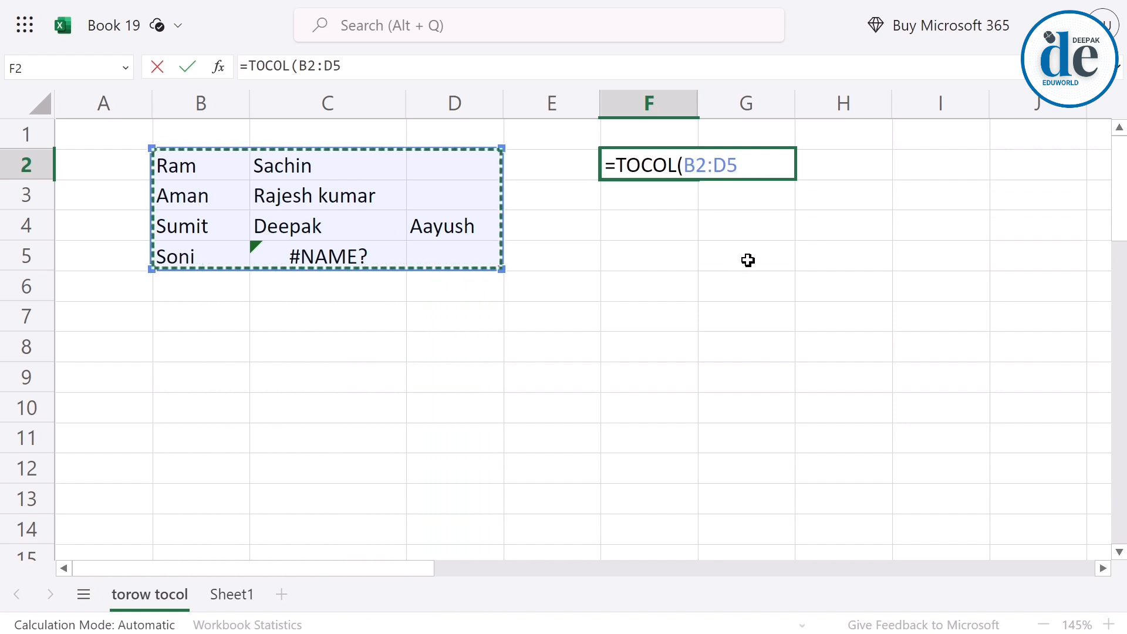
type(")")
key("Return")
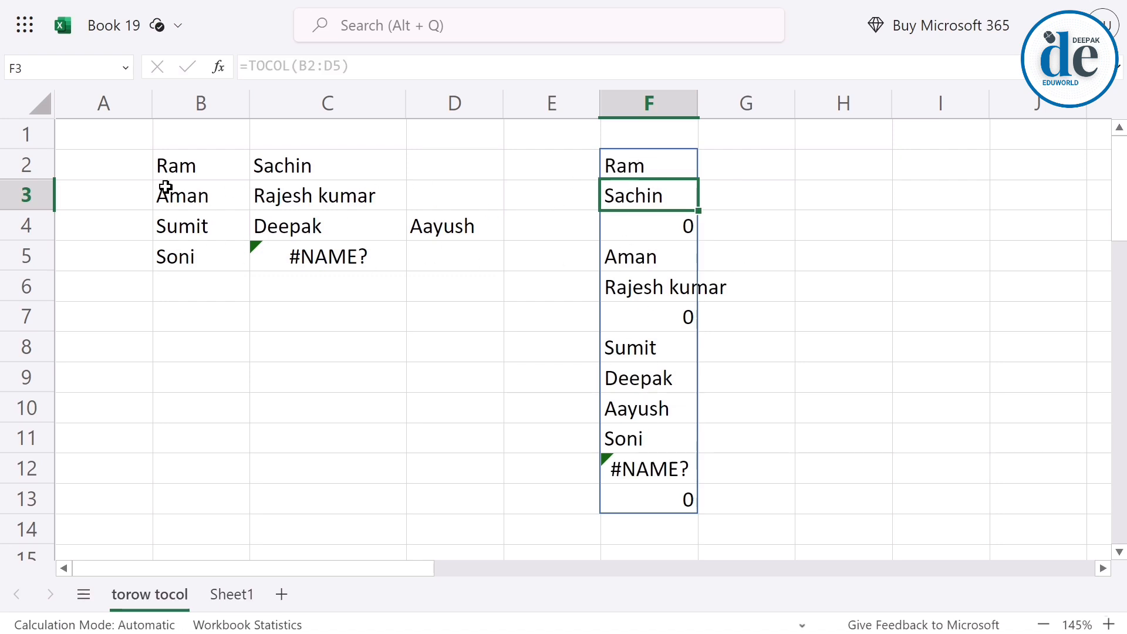
left_click(194, 162)
left_click(297, 169)
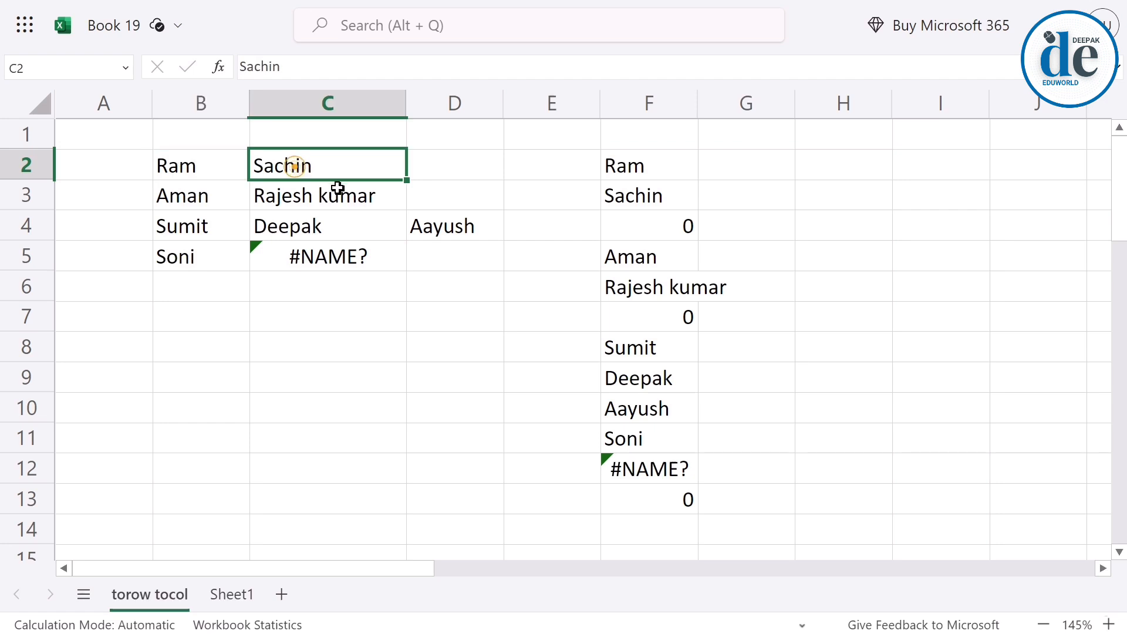
left_click_drag(217, 162, 429, 247)
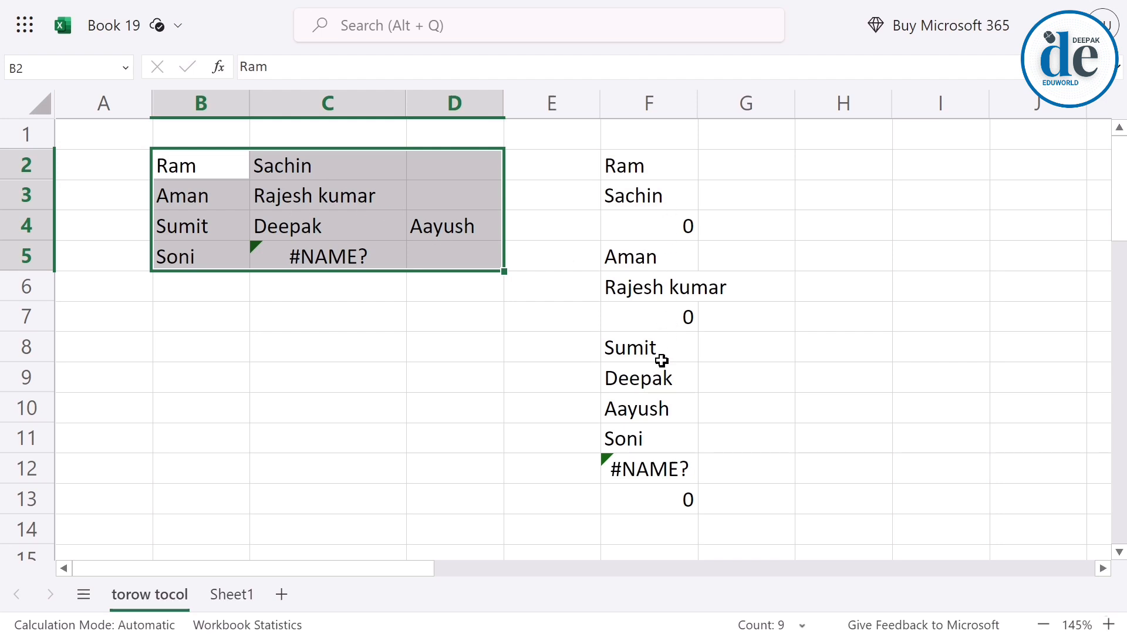
Add an ignore argument of 0 to the TOCOL formula in F2 so that all values are kept.
left_click(645, 164)
double_click(652, 164)
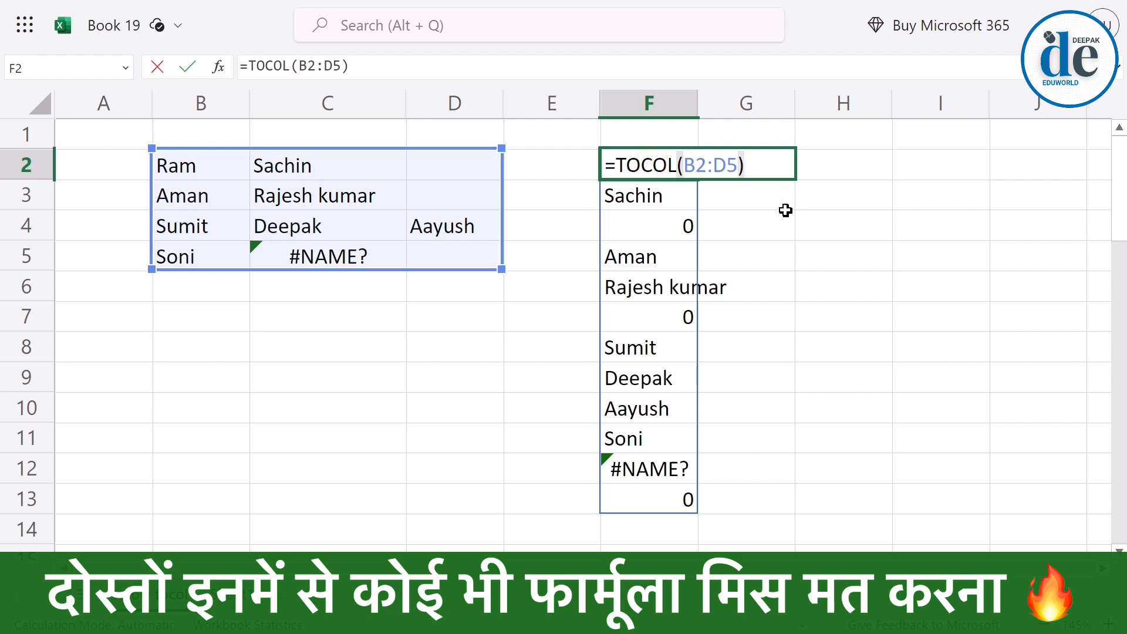
key("BackSpace")
type(",0")
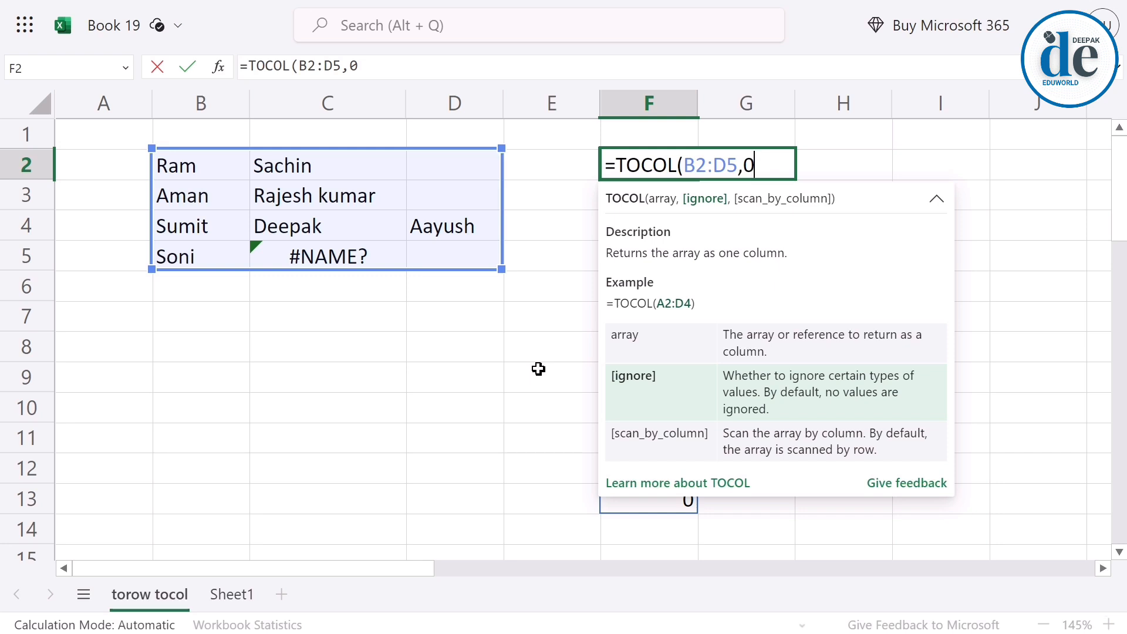
key("Return")
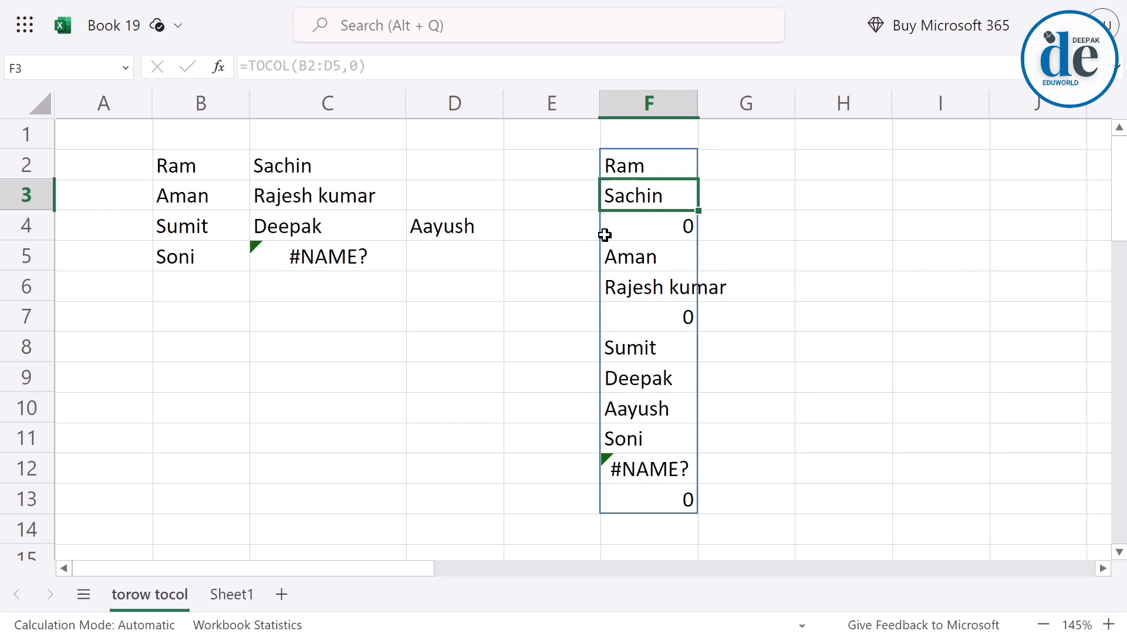
Change the ignore argument of the TOCOL formula in F2 to 1 so that blanks are skipped.
left_click(664, 165)
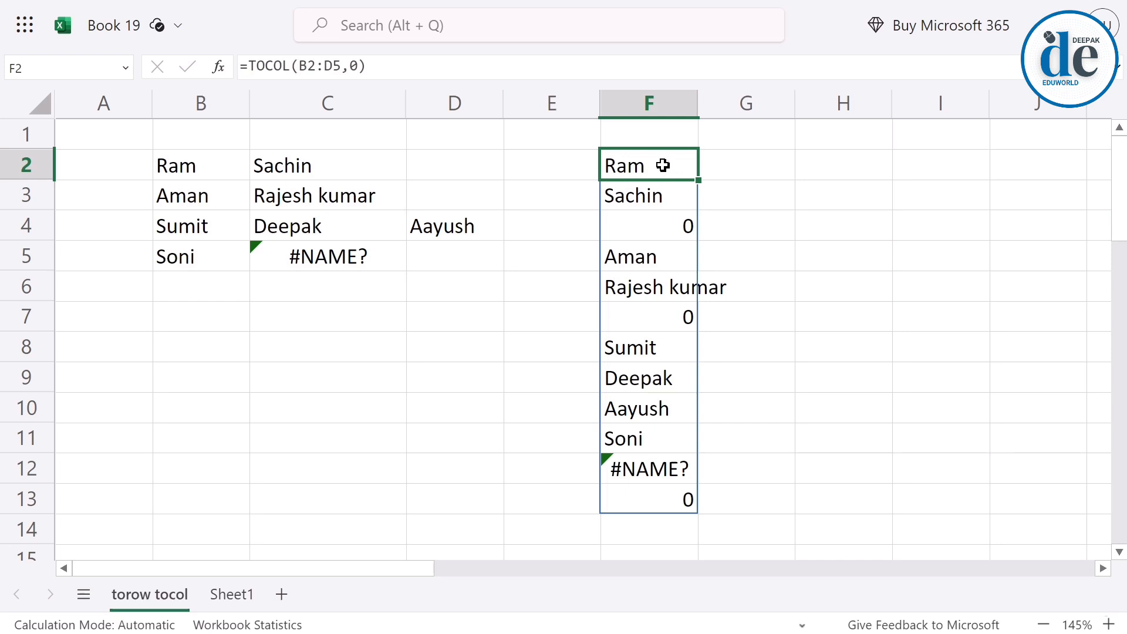
key("F2")
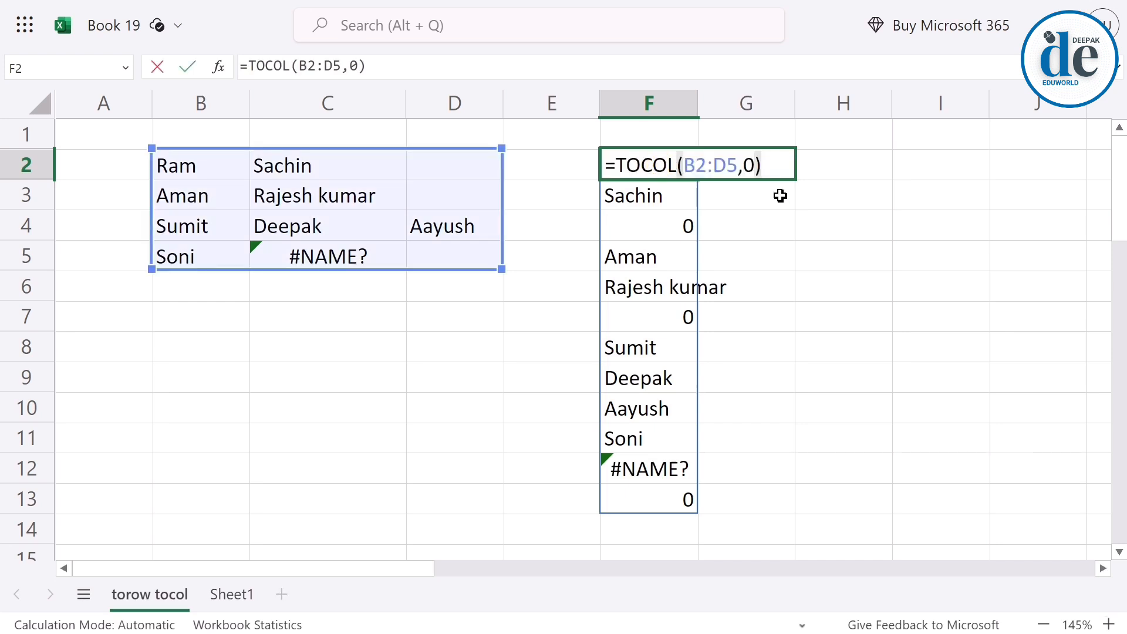
key("BackSpace")
key("BackSpace")
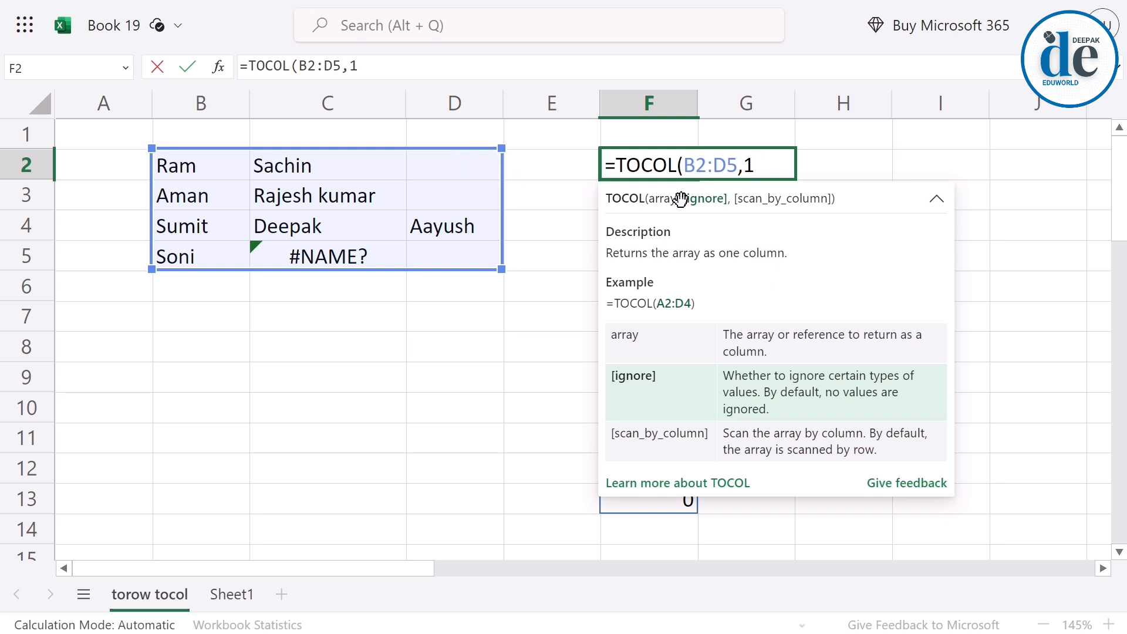
key("Return")
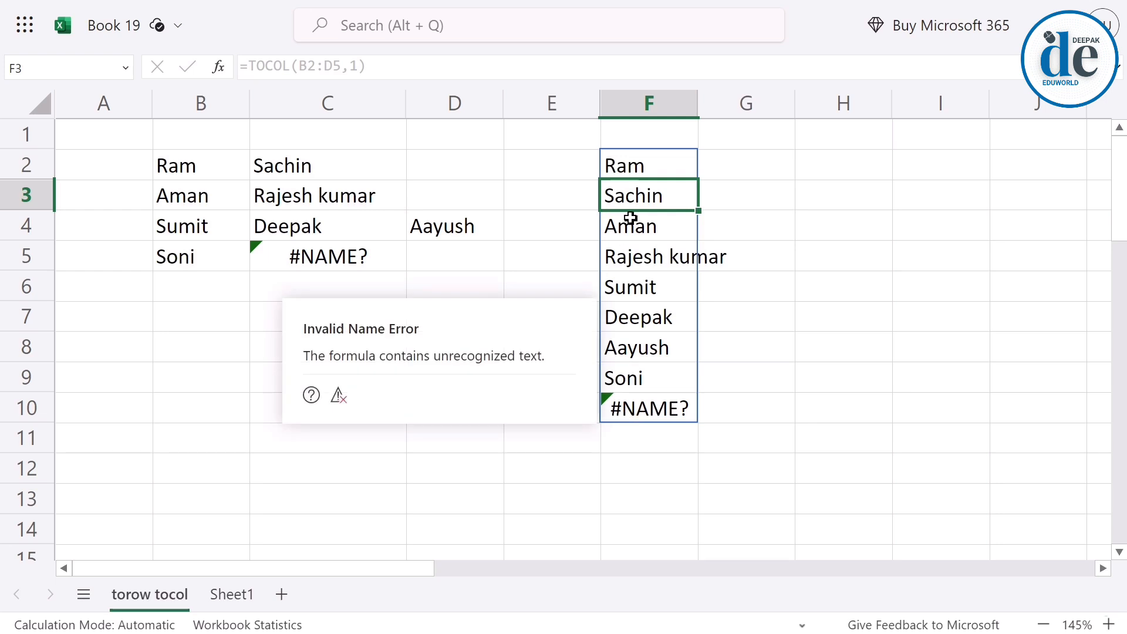
Change the ignore argument in F2's TOCOL formula to 2 to skip errors, and check the source error cell C5.
left_click(646, 174)
double_click(646, 167)
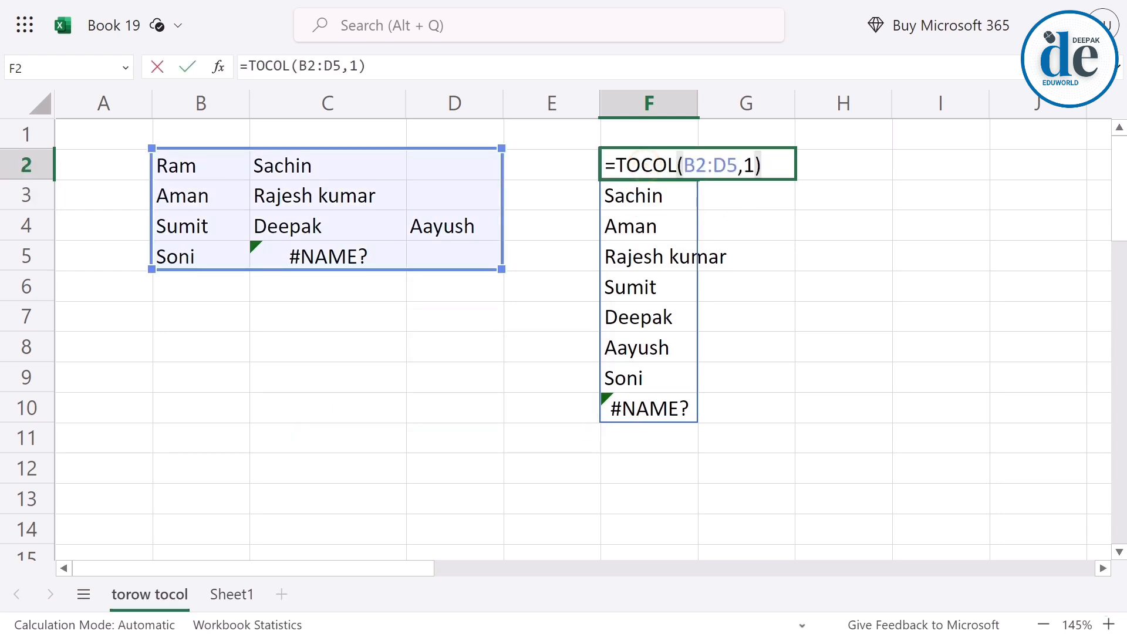
key("BackSpace")
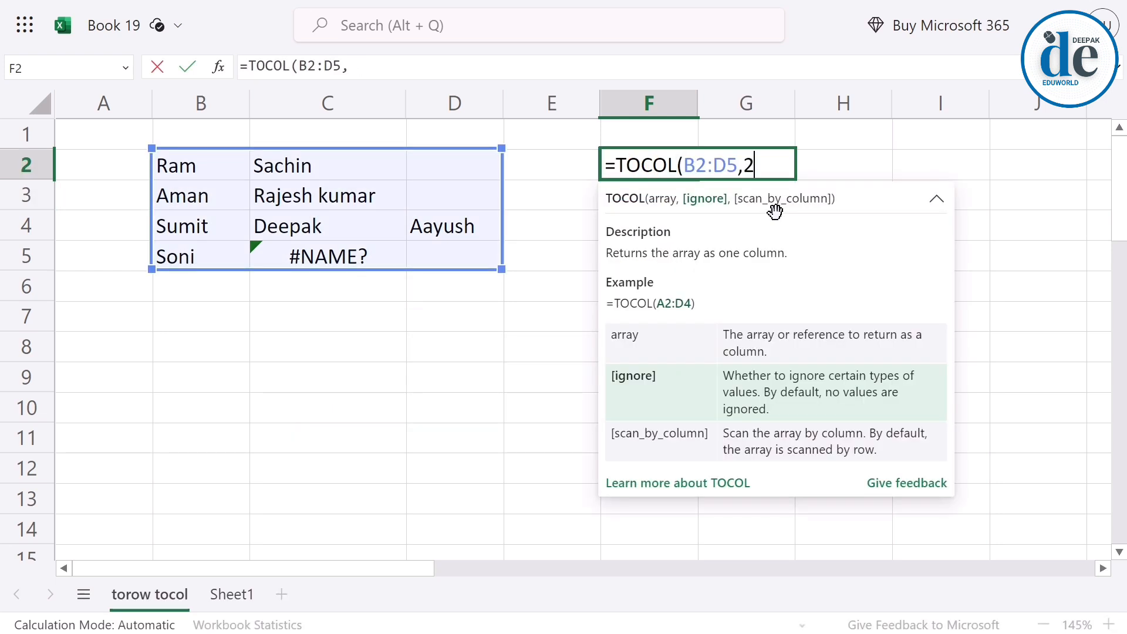
key("Return")
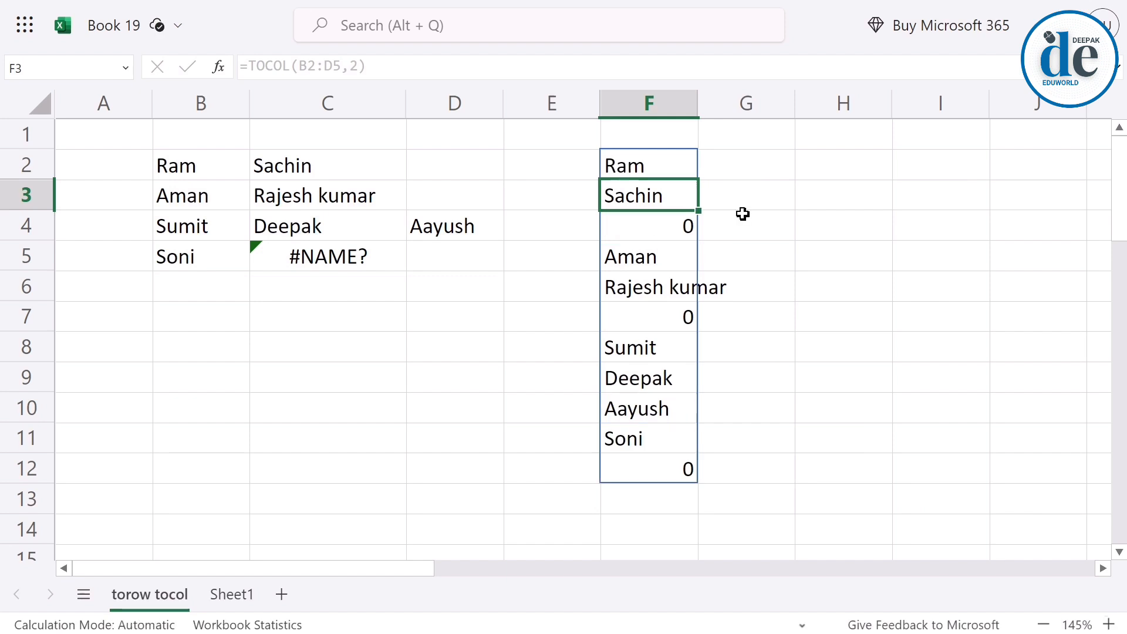
left_click(294, 257)
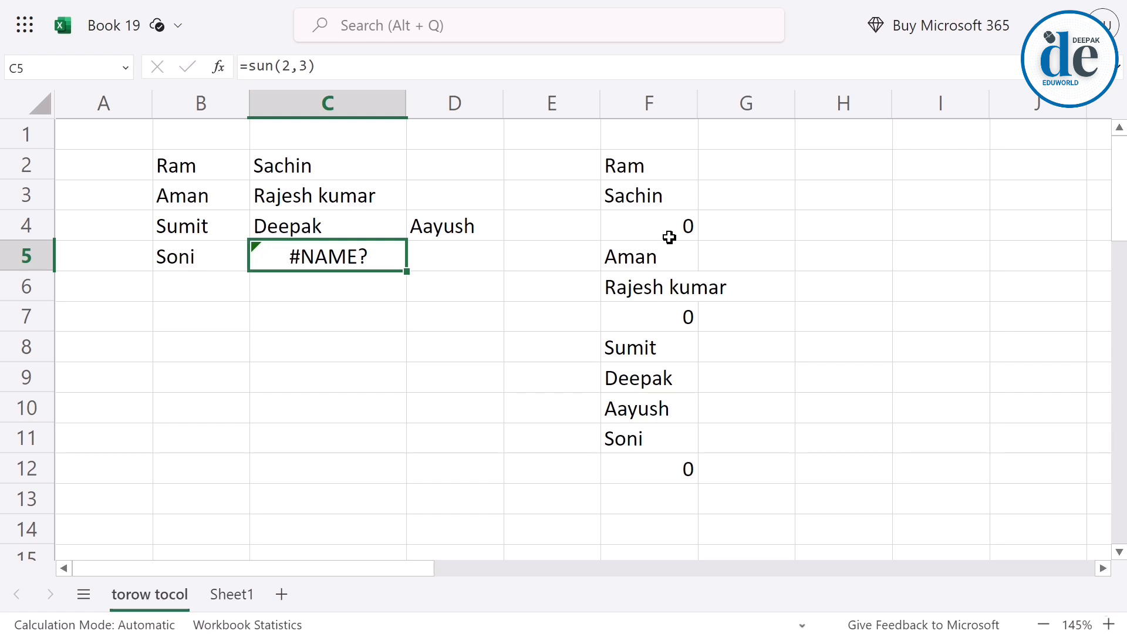
Set the ignore argument of the TOCOL formula in F2 to 3 so that both blanks and errors are skipped.
double_click(640, 171)
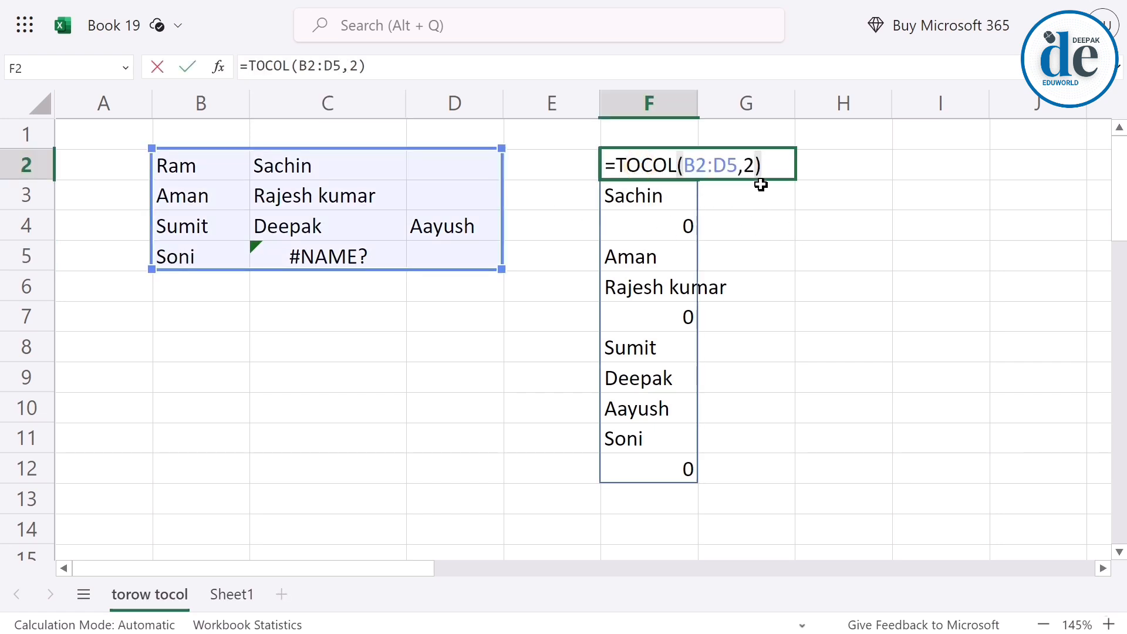
key("BackSpace")
key("BackSpace")
type("3")
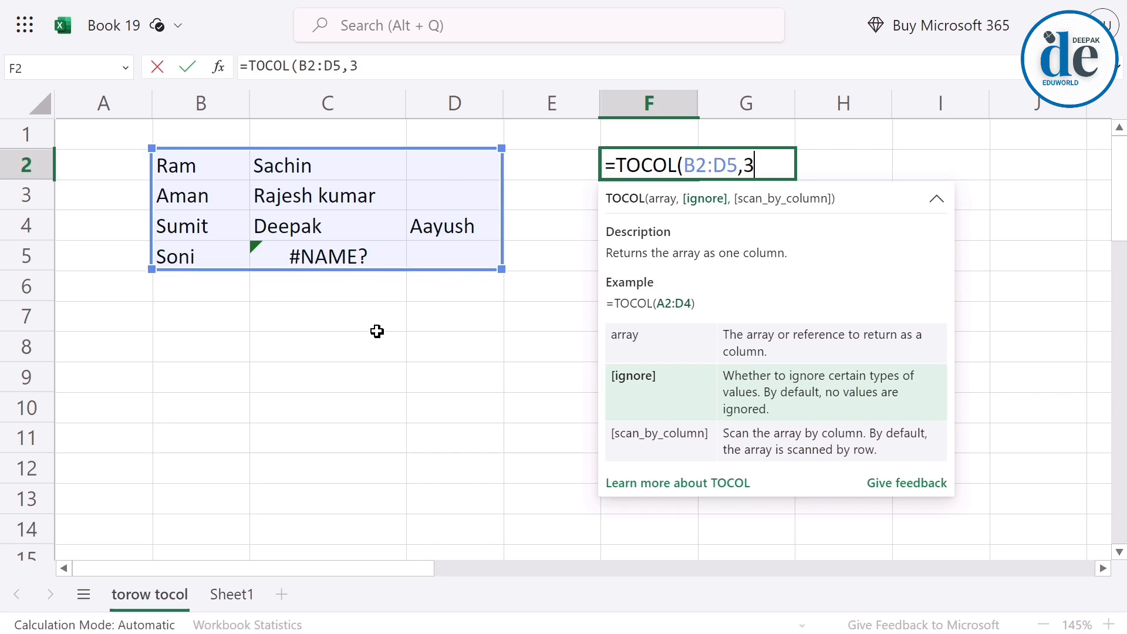
key("Return")
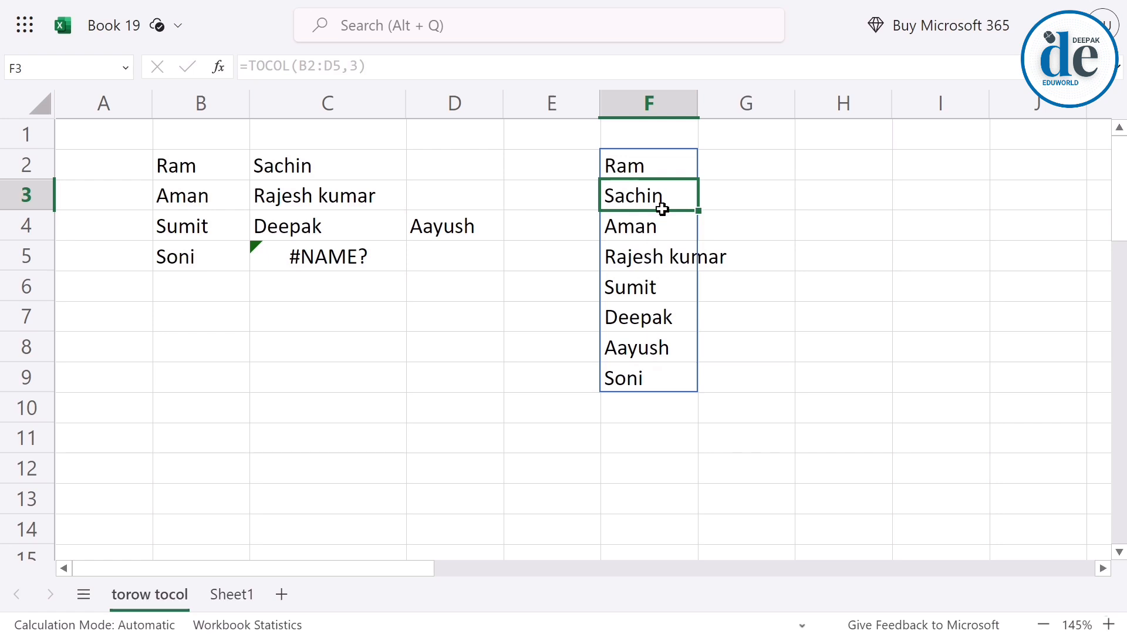
double_click(662, 166)
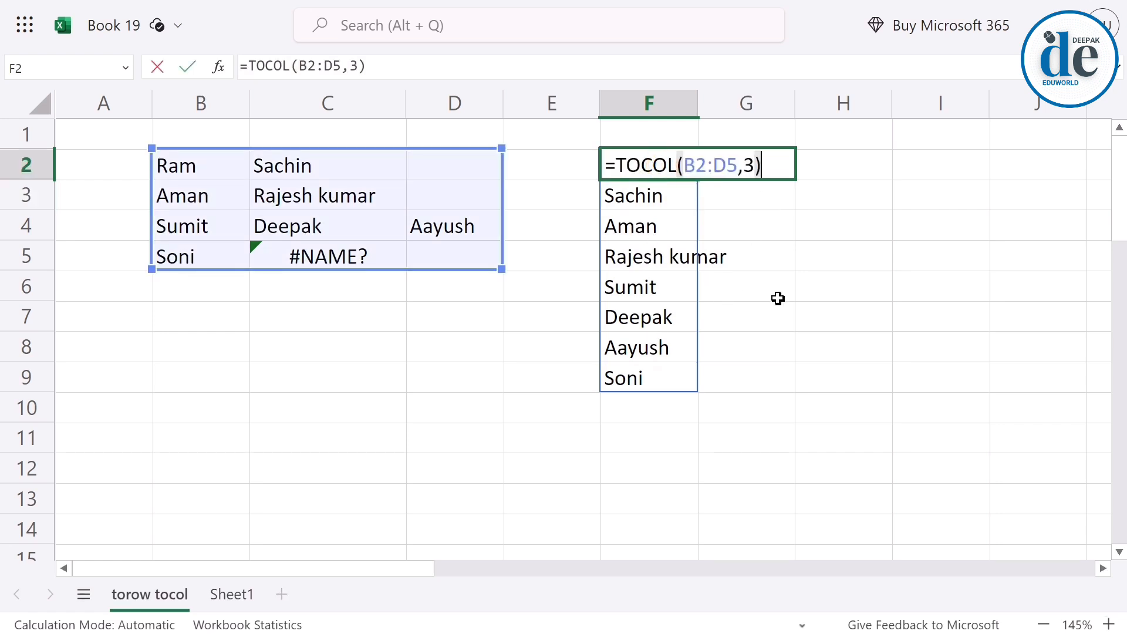
key("BackSpace")
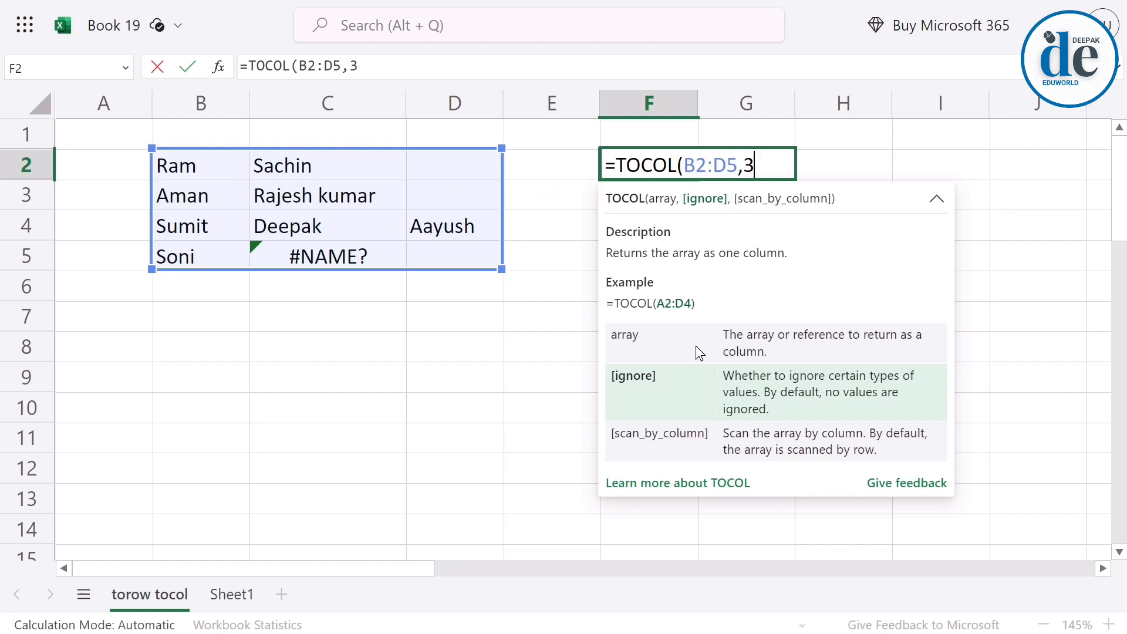
key("Return")
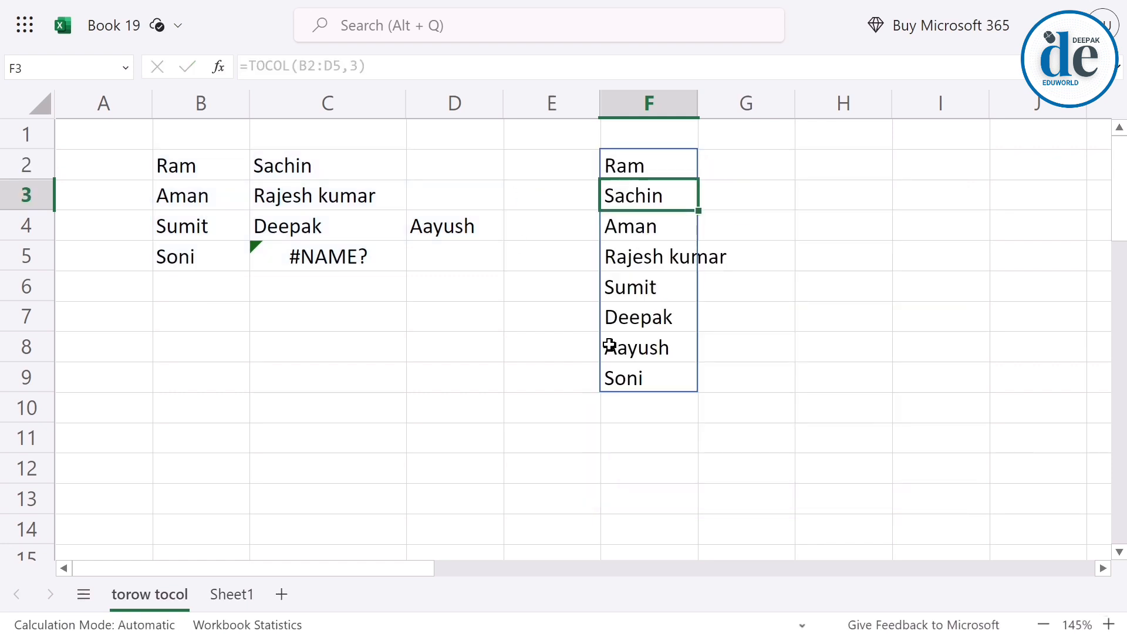
Examine the source range B2:D5 row by row and column by column to compare the two scan orders.
left_click_drag(198, 171, 345, 164)
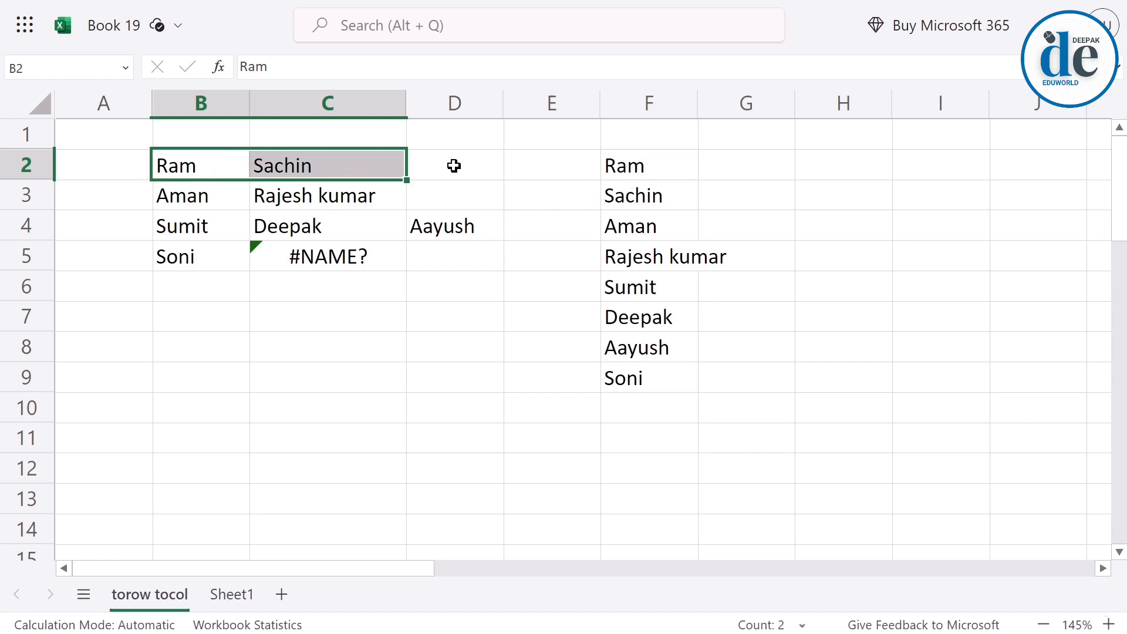
left_click_drag(194, 196, 416, 207)
left_click_drag(255, 230, 503, 216)
left_click_drag(195, 267, 383, 258)
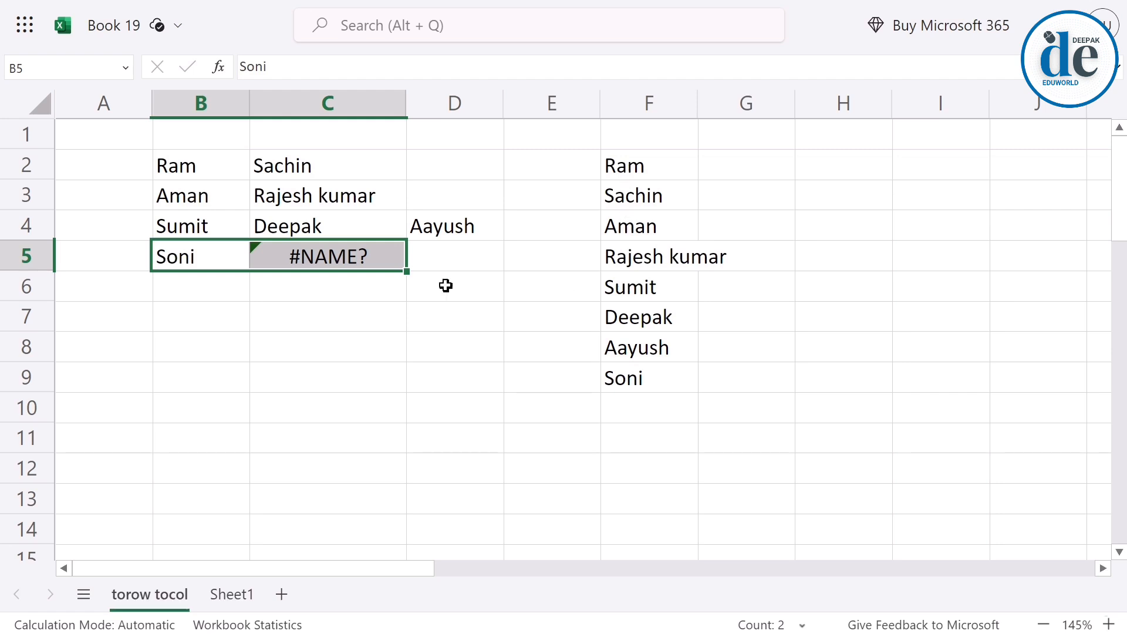
left_click_drag(221, 160, 216, 251)
left_click_drag(298, 159, 297, 254)
left_click_drag(438, 159, 442, 259)
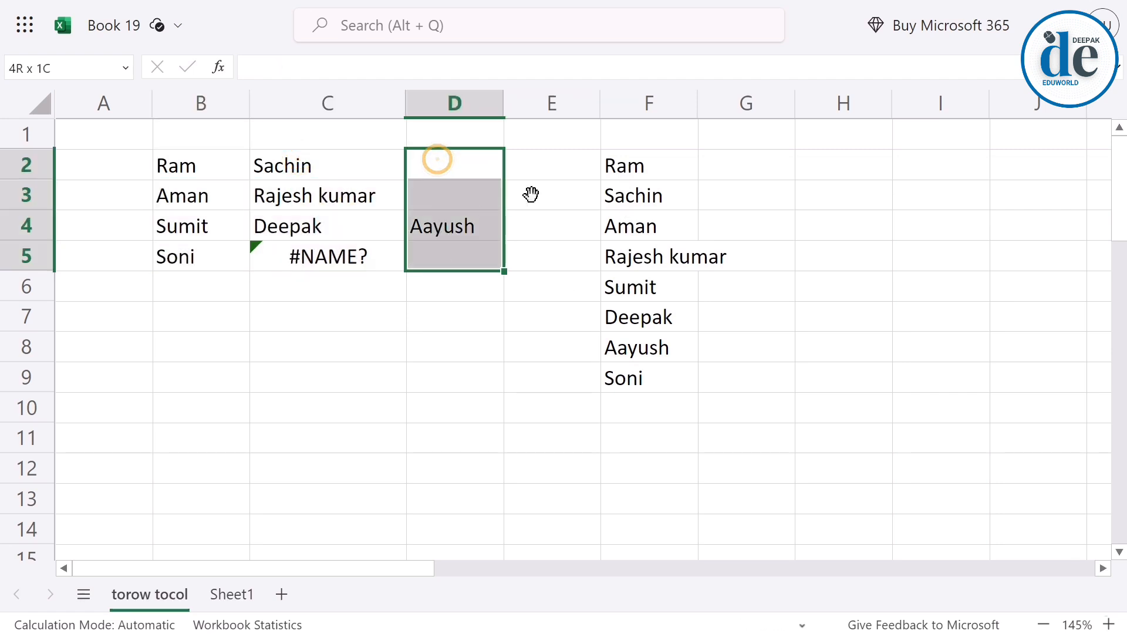
Add TRUE as the scan_by_column argument of the TOCOL formula in F2 to read the range by column.
left_click(637, 156)
double_click(646, 164)
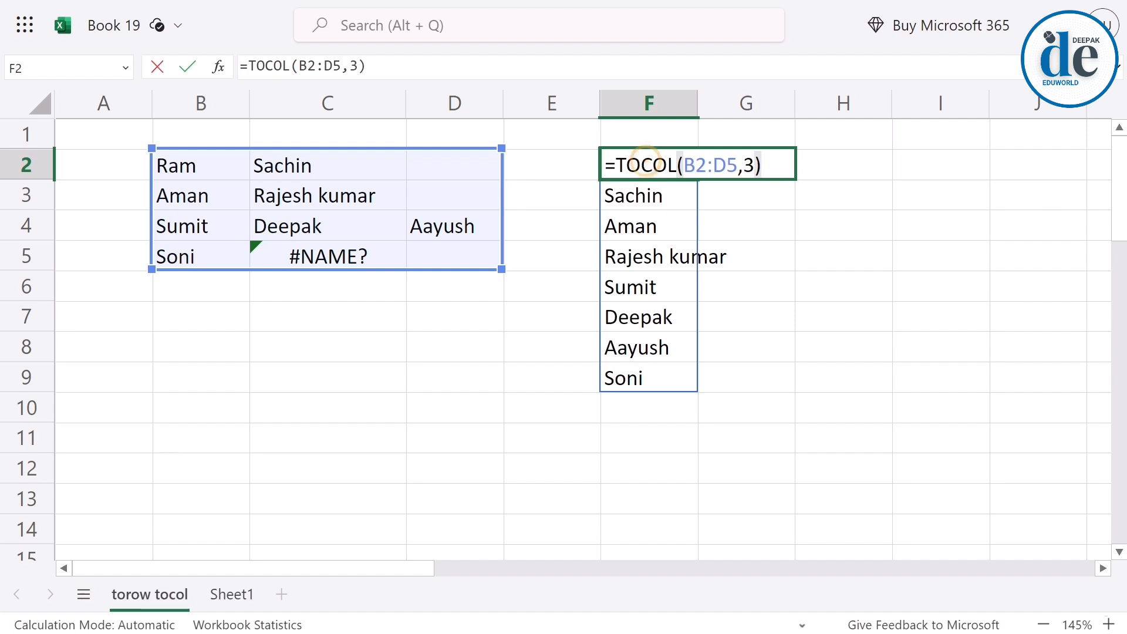
key("BackSpace")
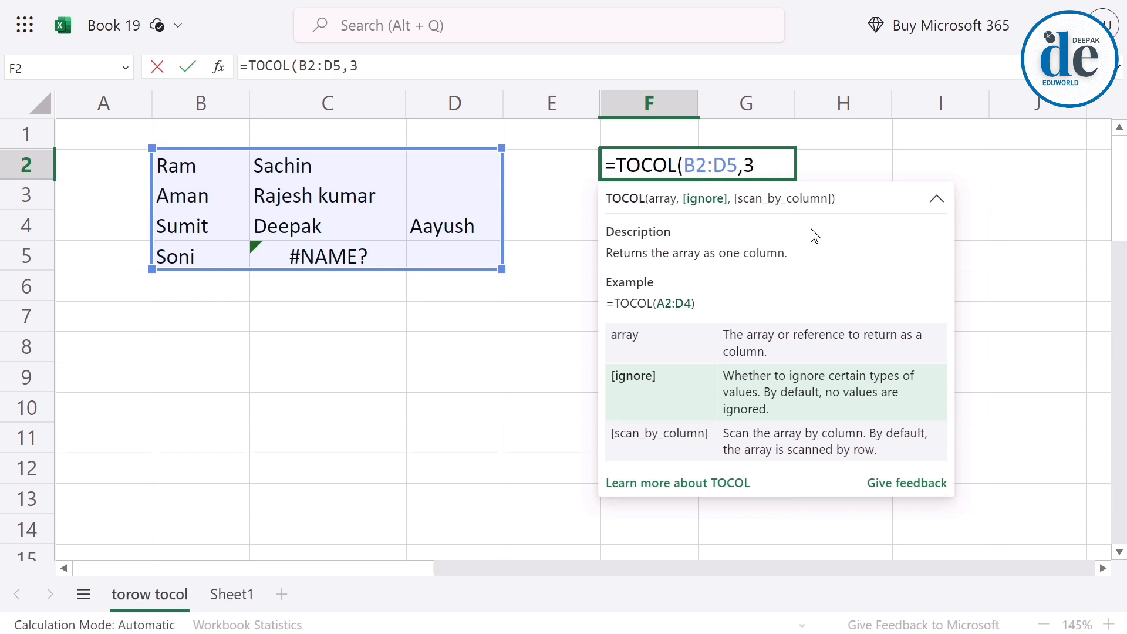
type(",tr")
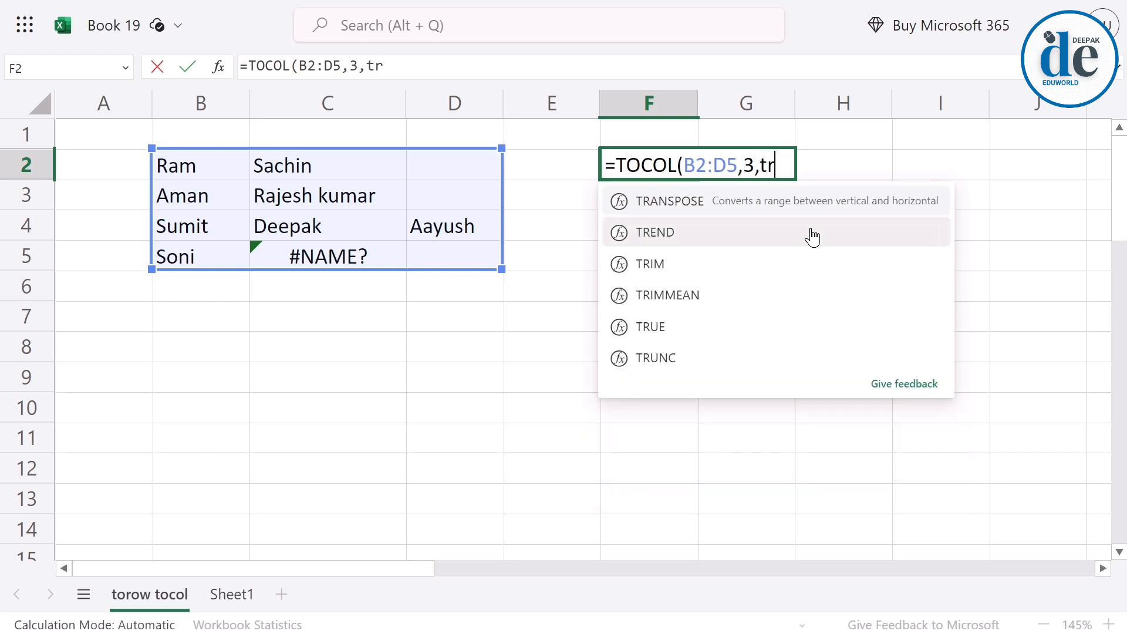
type("ue")
key("Return")
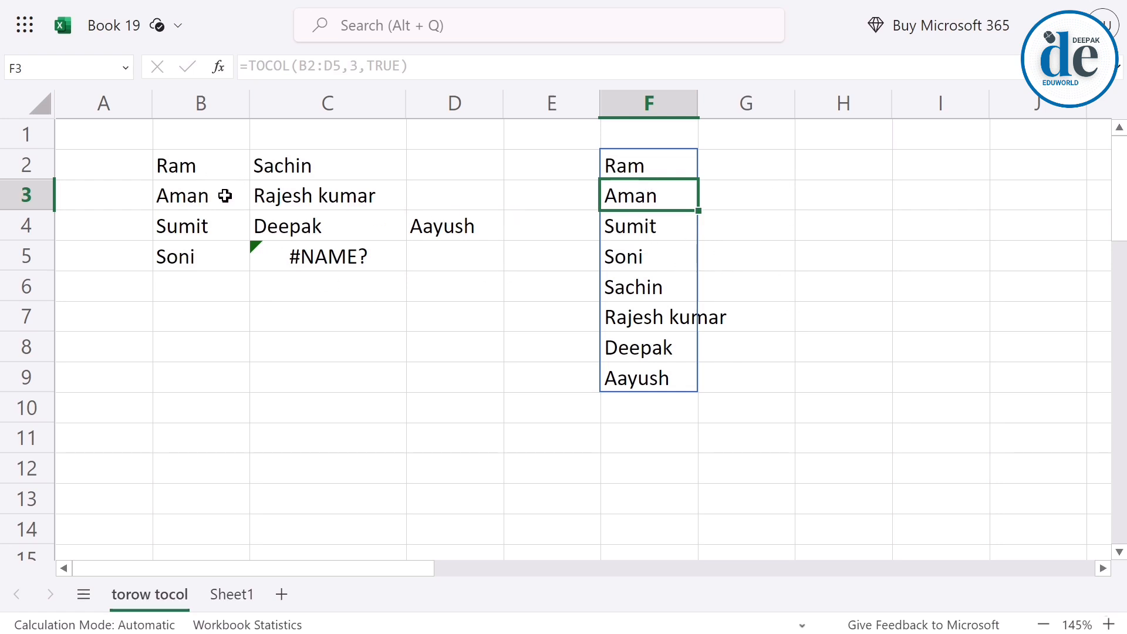
Compare the columns of the source range B2:D5 with the order of the values in the TOCOL result F2:F9.
left_click_drag(673, 166, 681, 252)
left_click_drag(184, 176, 185, 250)
left_click_drag(667, 169, 667, 257)
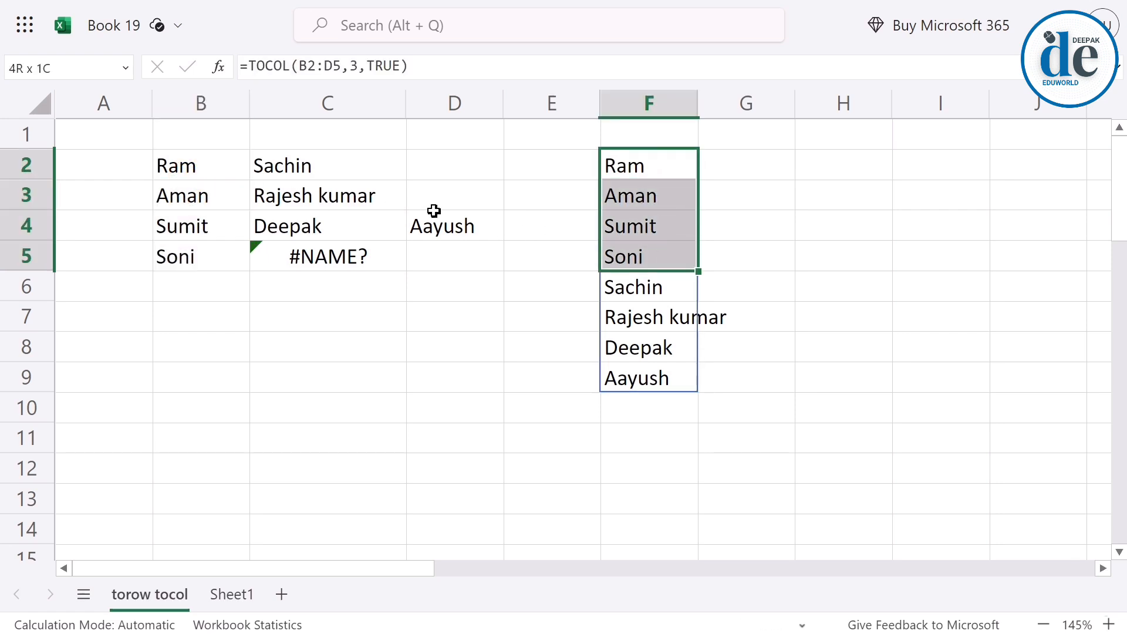
left_click(289, 173)
left_click_drag(290, 173, 290, 226)
left_click_drag(652, 288, 657, 351)
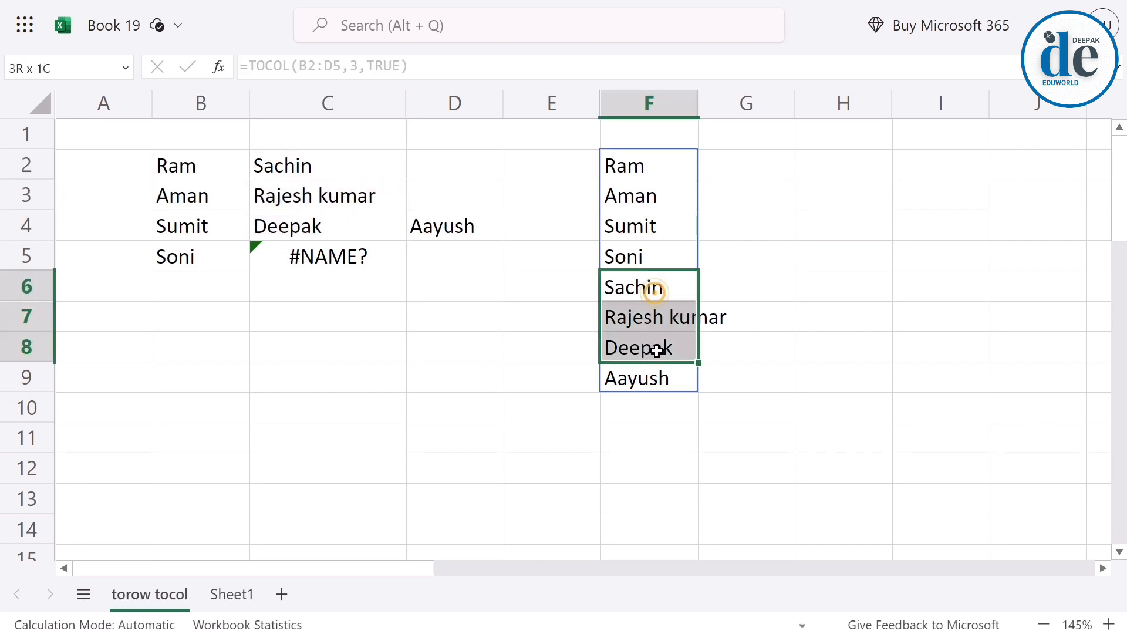
left_click(656, 170)
double_click(655, 170)
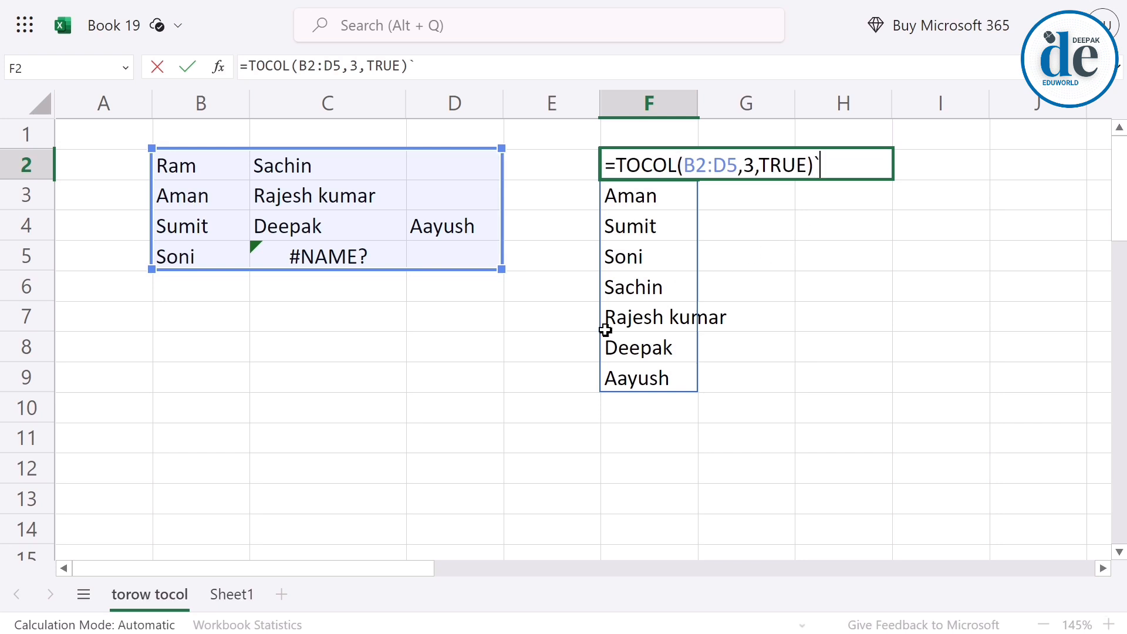
key("Escape")
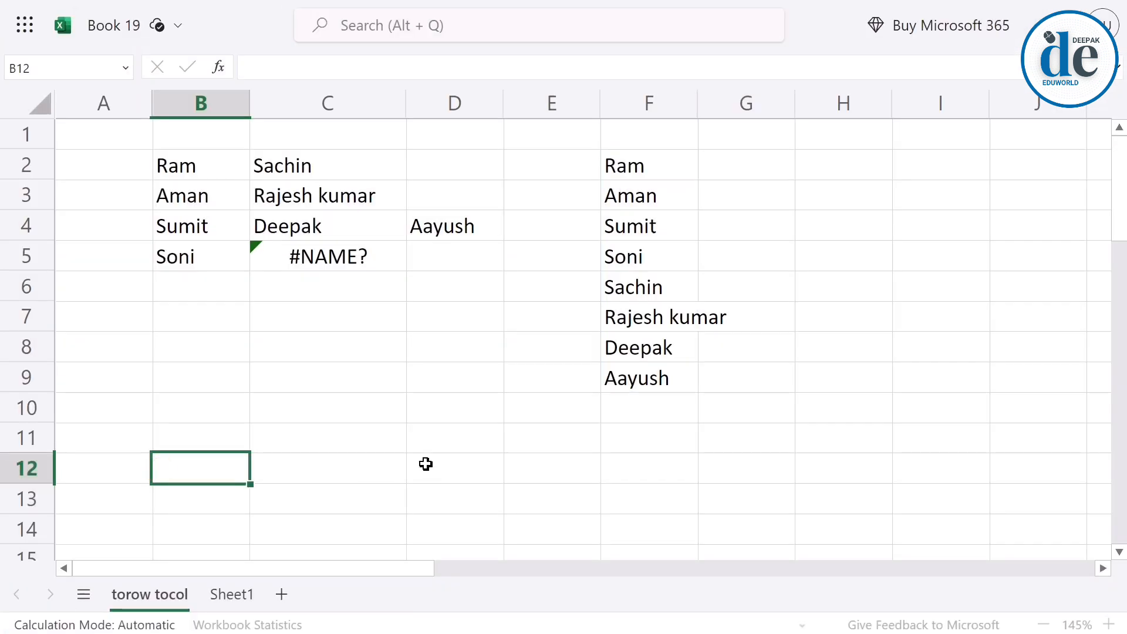
left_click_drag(636, 170, 633, 379)
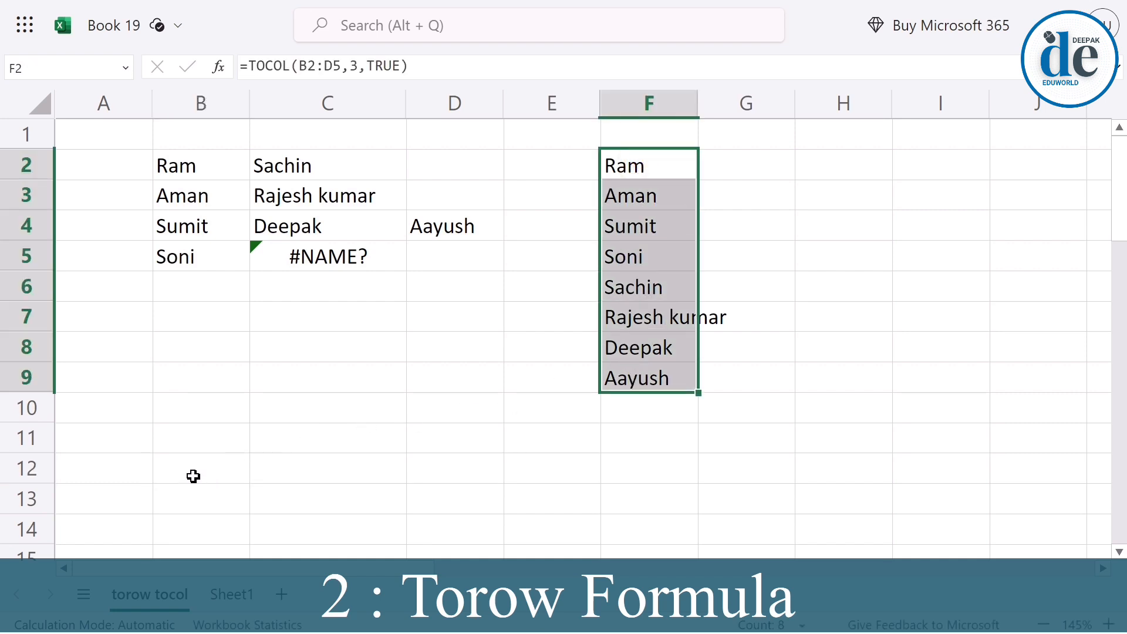
Enter the formula =TOROW(B2:D5) in cell B12 to return the source range as one row.
left_click_drag(174, 473, 639, 476)
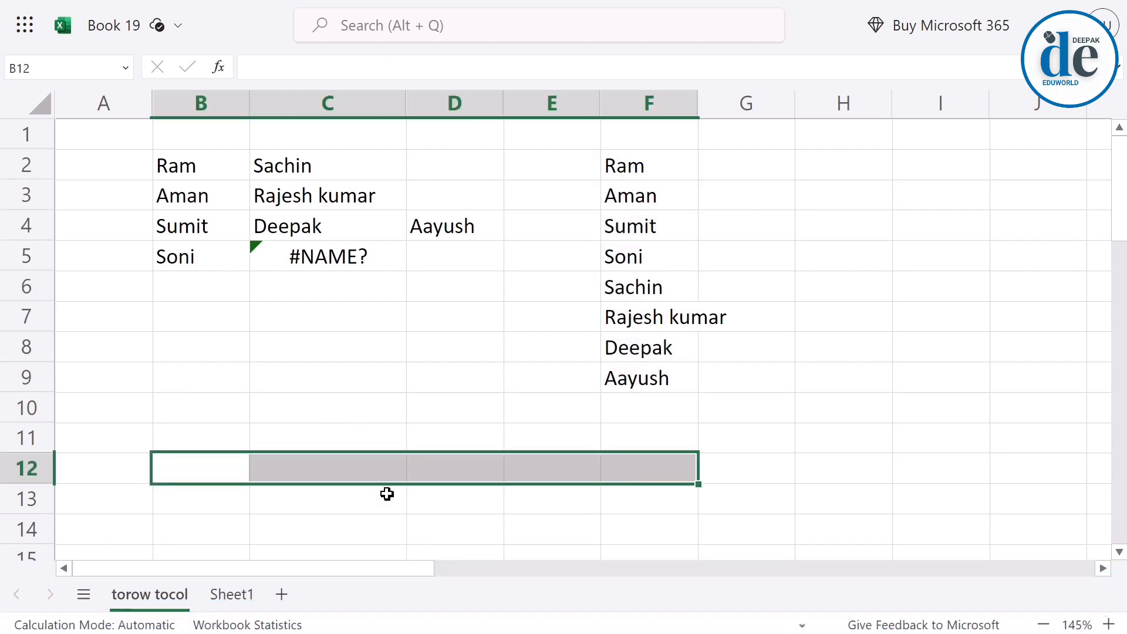
left_click(204, 474)
type("=")
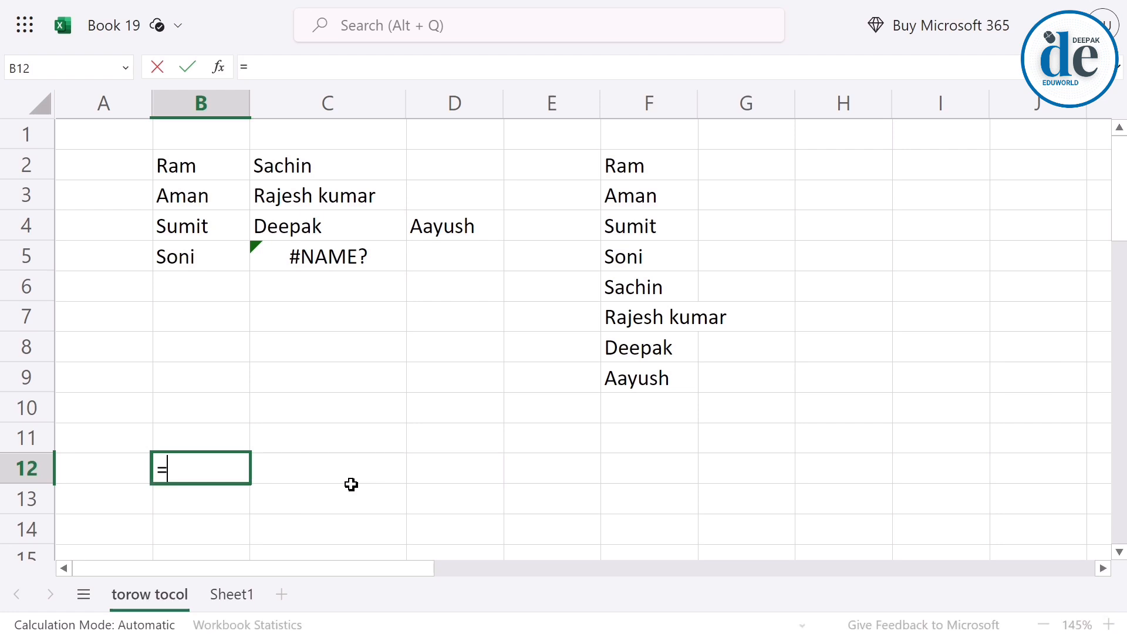
type("toro")
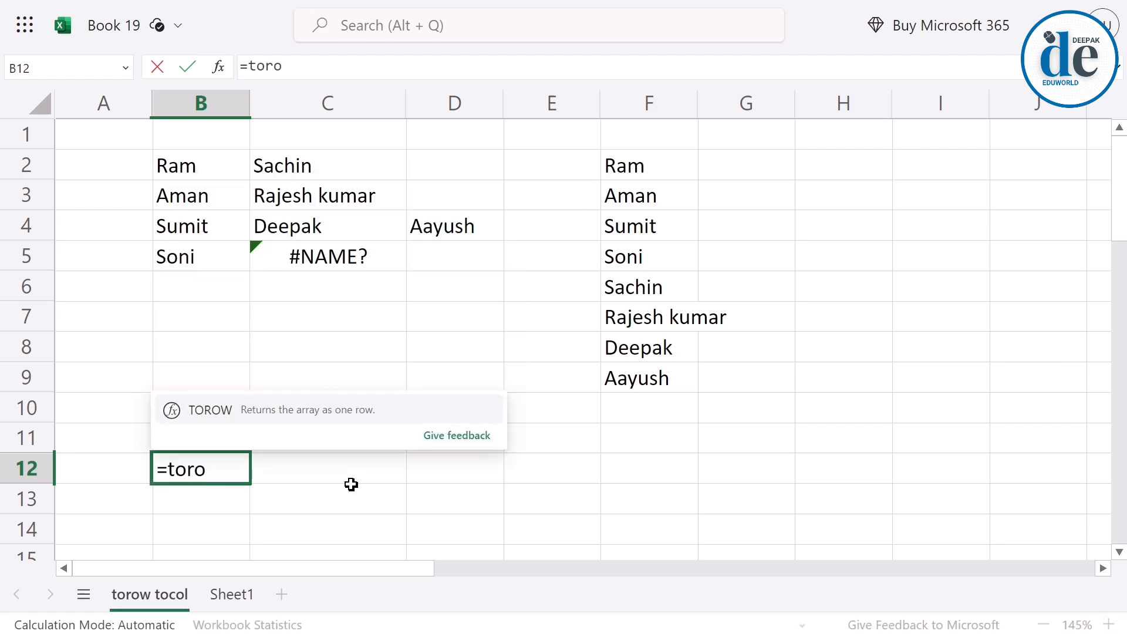
type("w")
key("Tab")
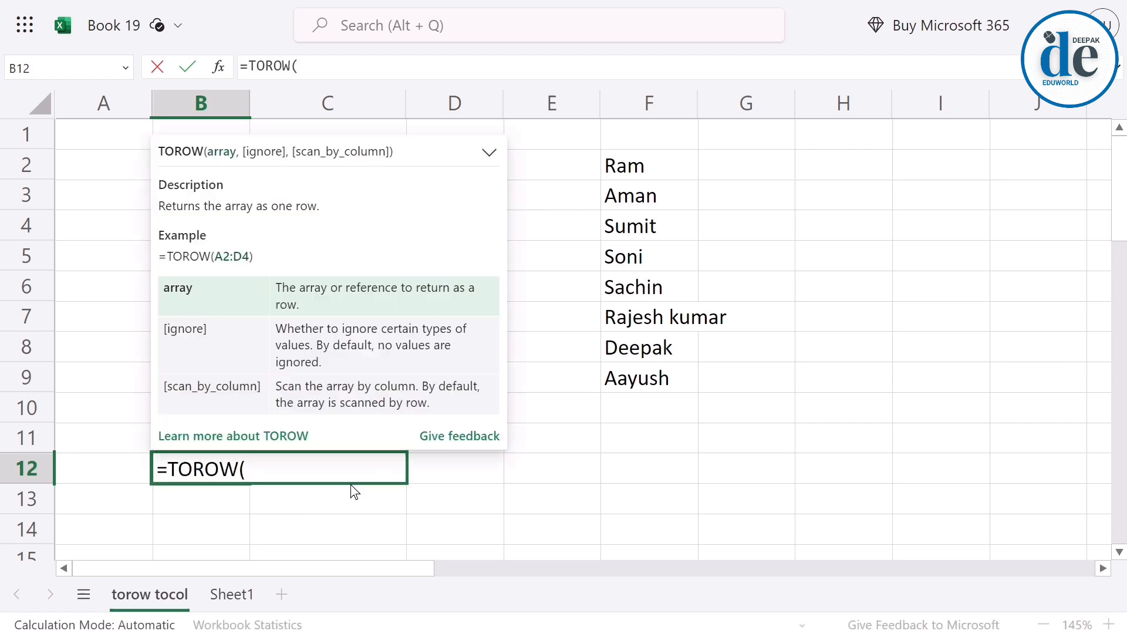
left_click(125, 218)
left_click_drag(199, 166, 456, 264)
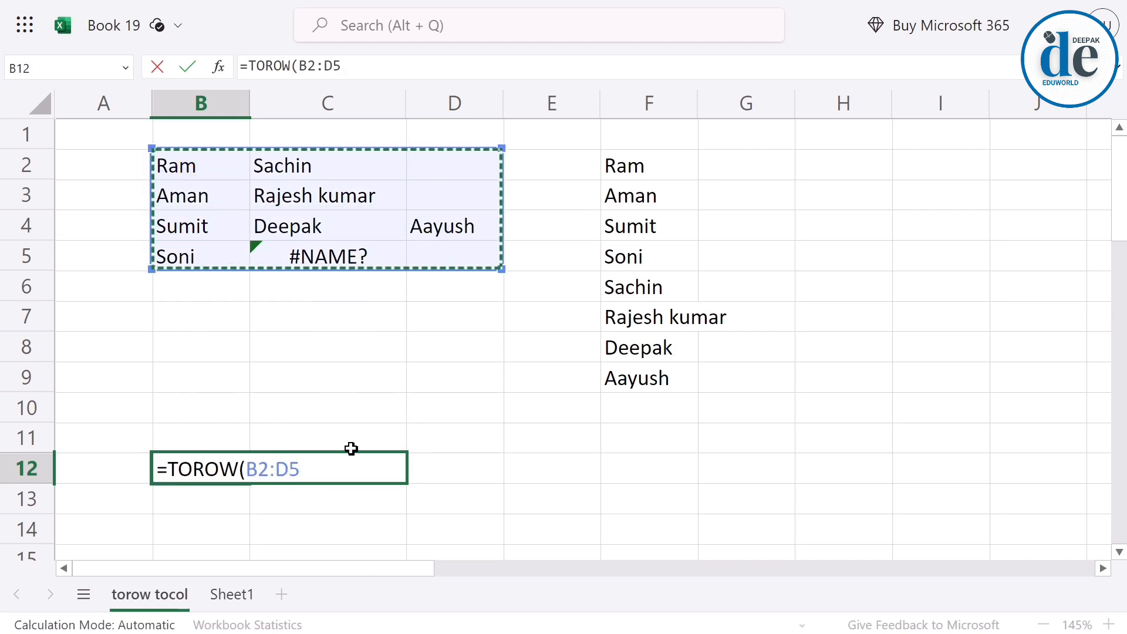
type(",,")
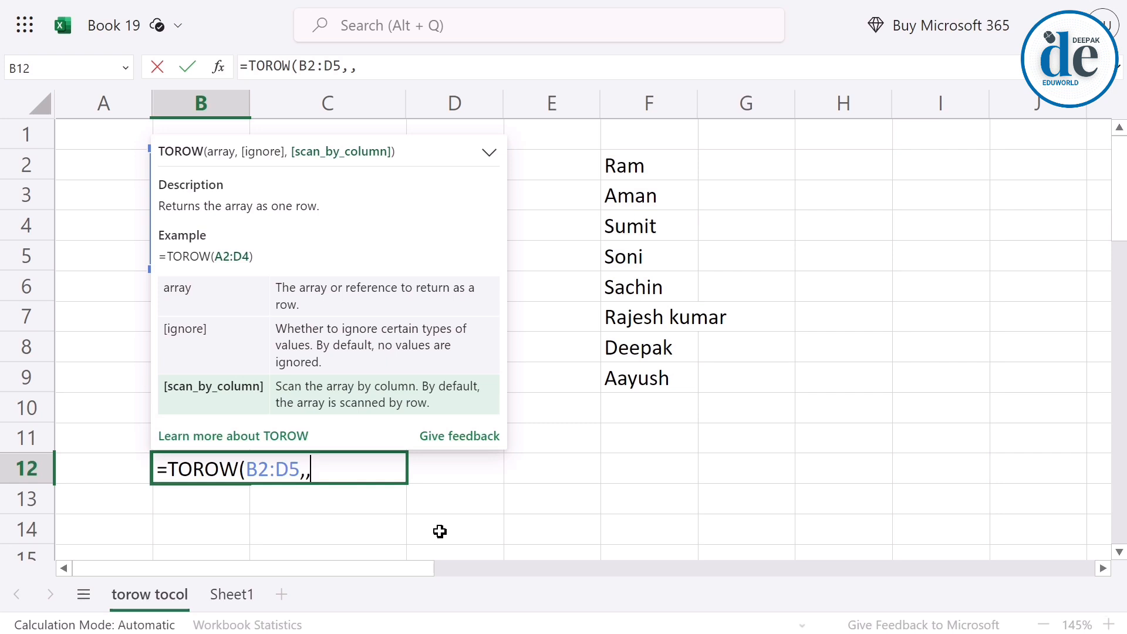
key("BackSpace")
key("BackSpace")
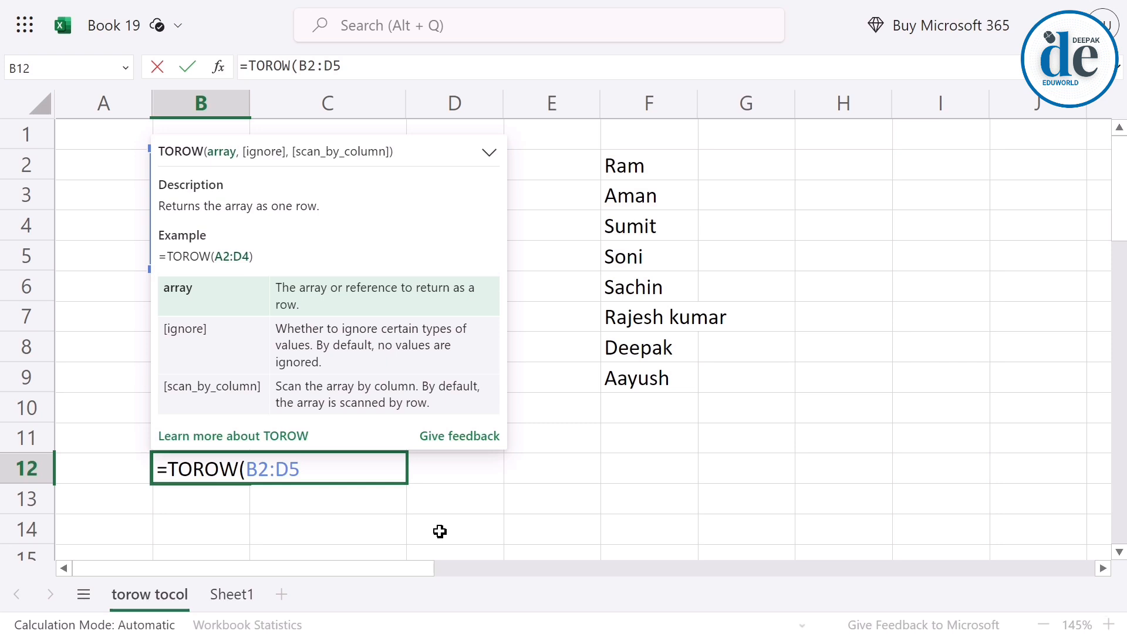
key("Return")
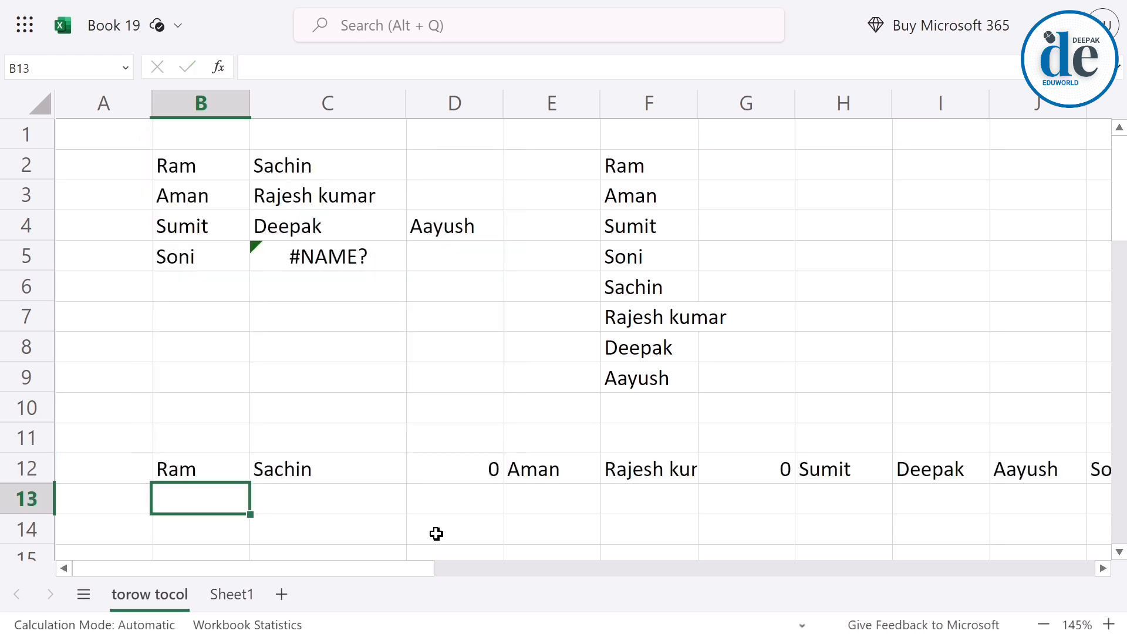
Compare the first two rows of the source range, including their blank cells, with the TOROW result in row 12.
left_click_drag(218, 173, 372, 160)
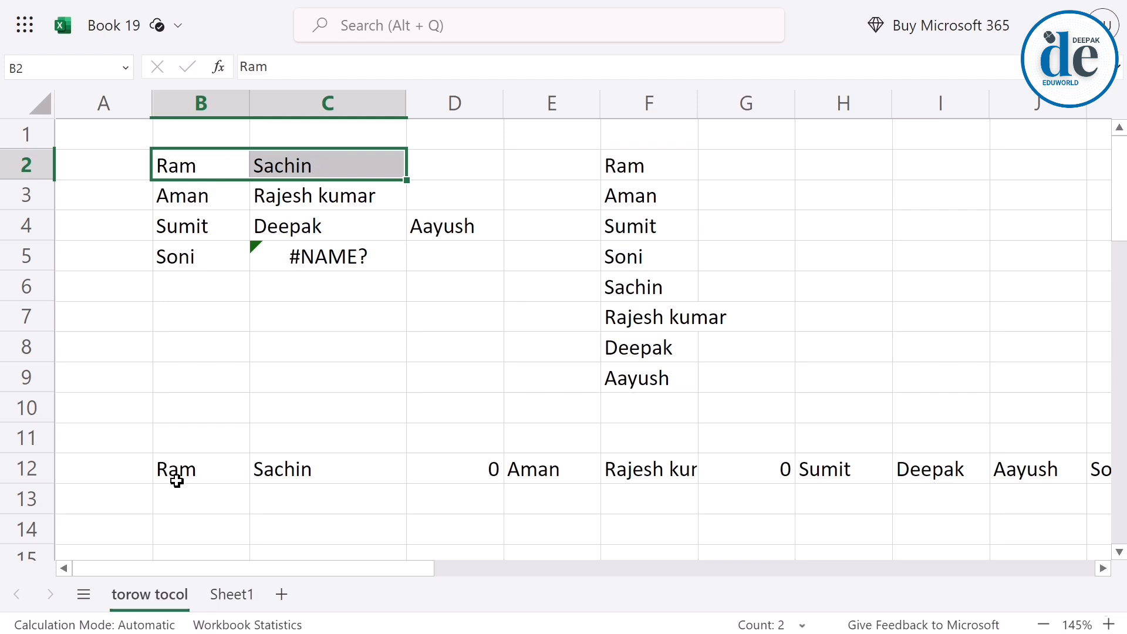
left_click_drag(177, 474, 311, 473)
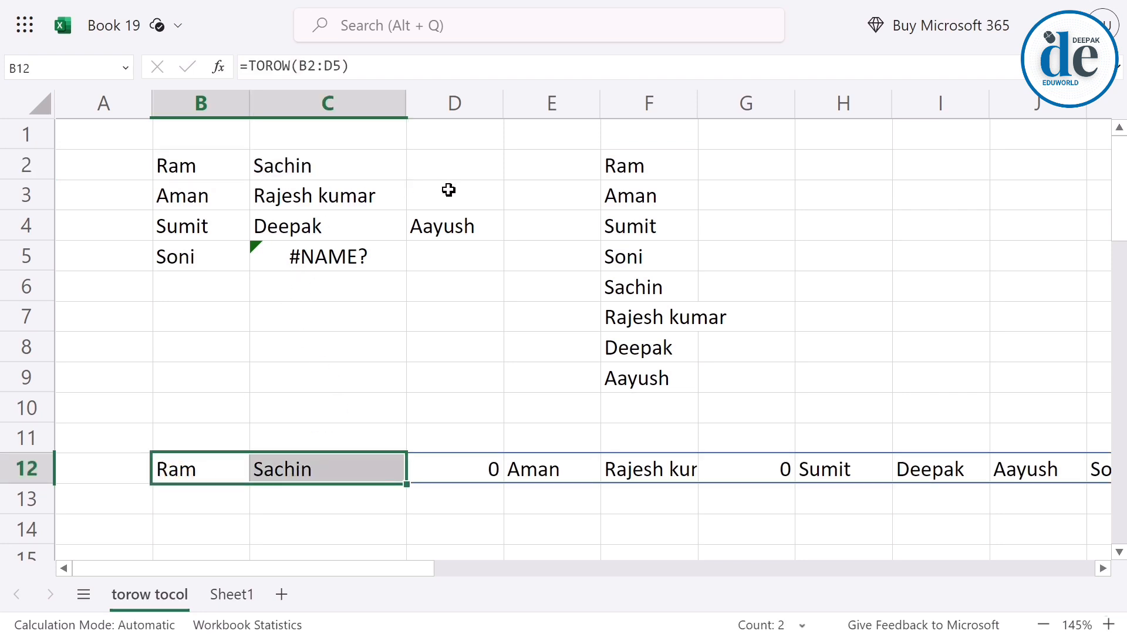
left_click(433, 172)
left_click(464, 470)
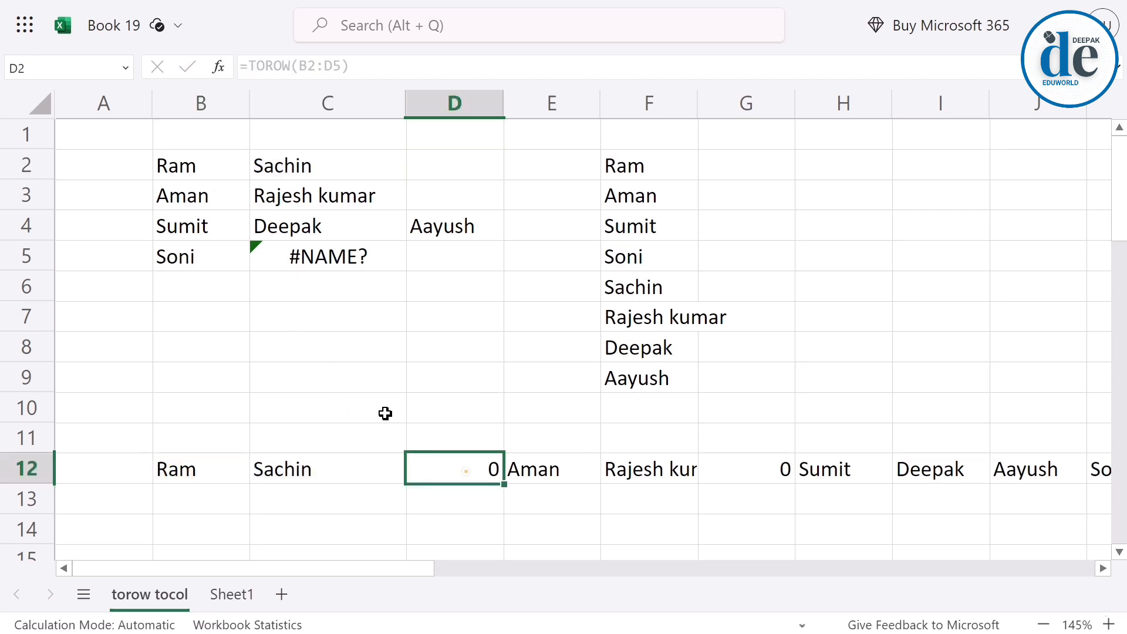
left_click(194, 201)
left_click_drag(274, 203, 438, 194)
left_click_drag(557, 470, 737, 472)
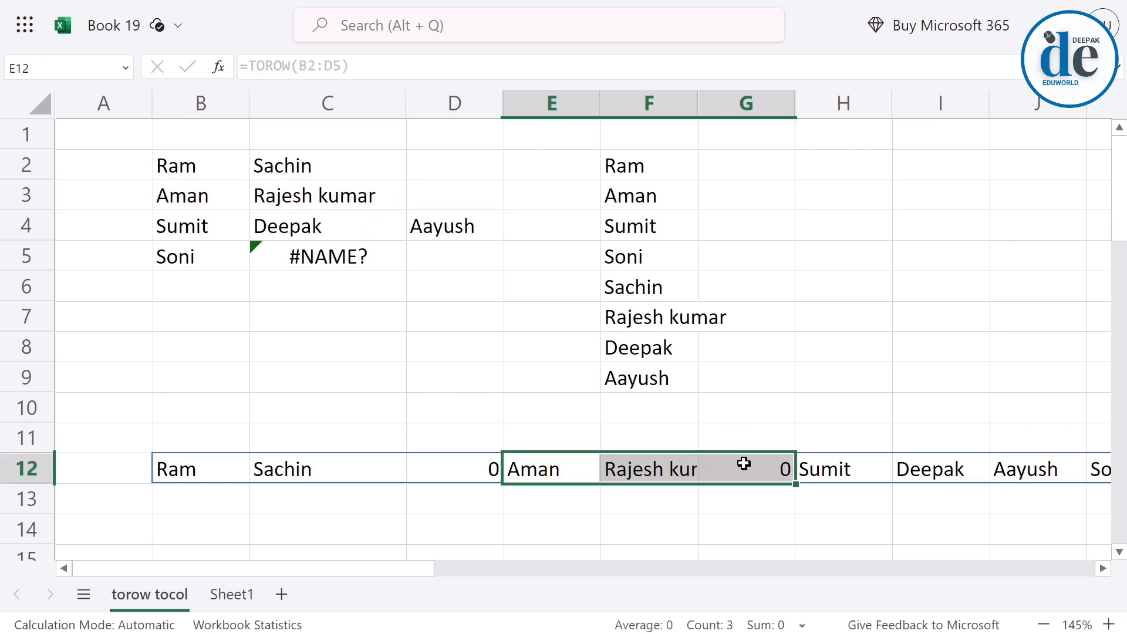
Add 1 as the ignore argument of the TOROW formula in B12 to skip blanks.
double_click(203, 470)
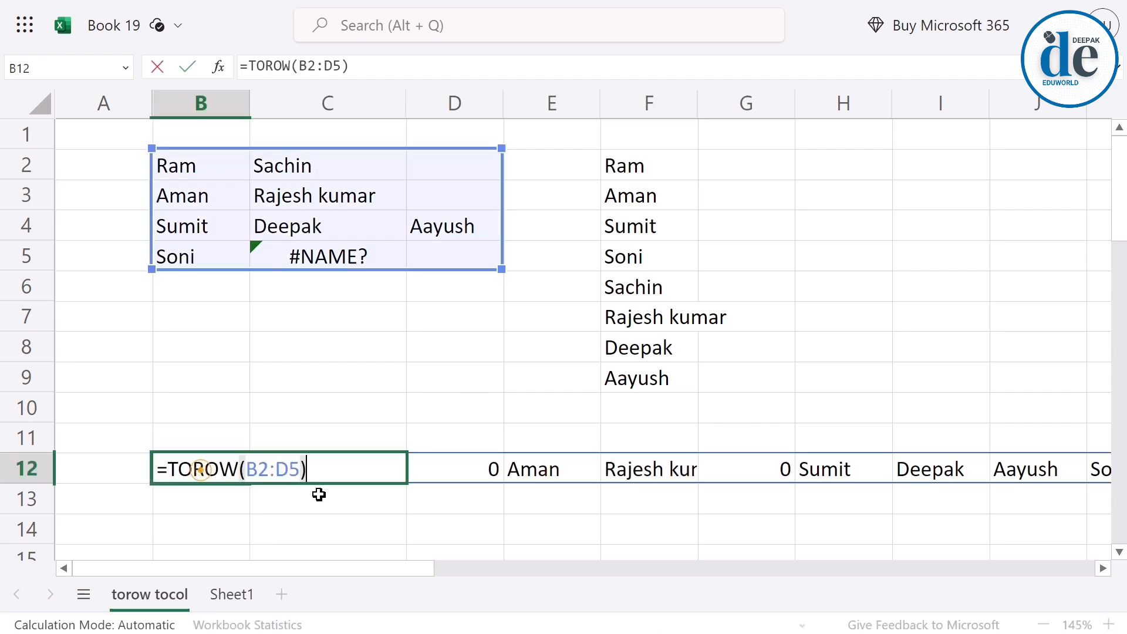
key("BackSpace")
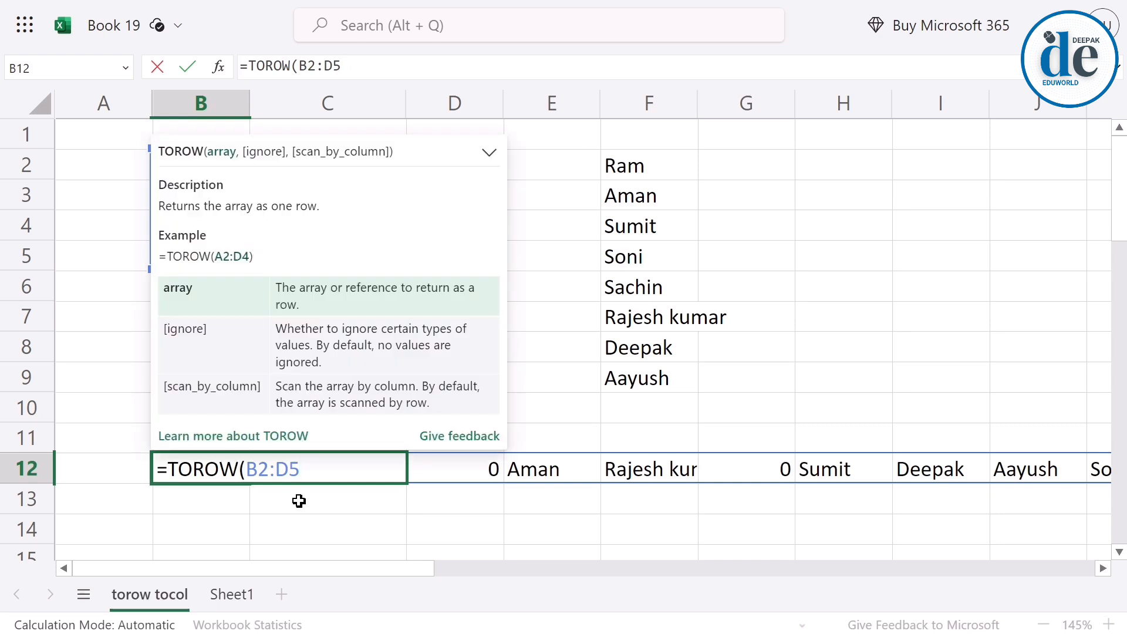
type(",1")
key("Return")
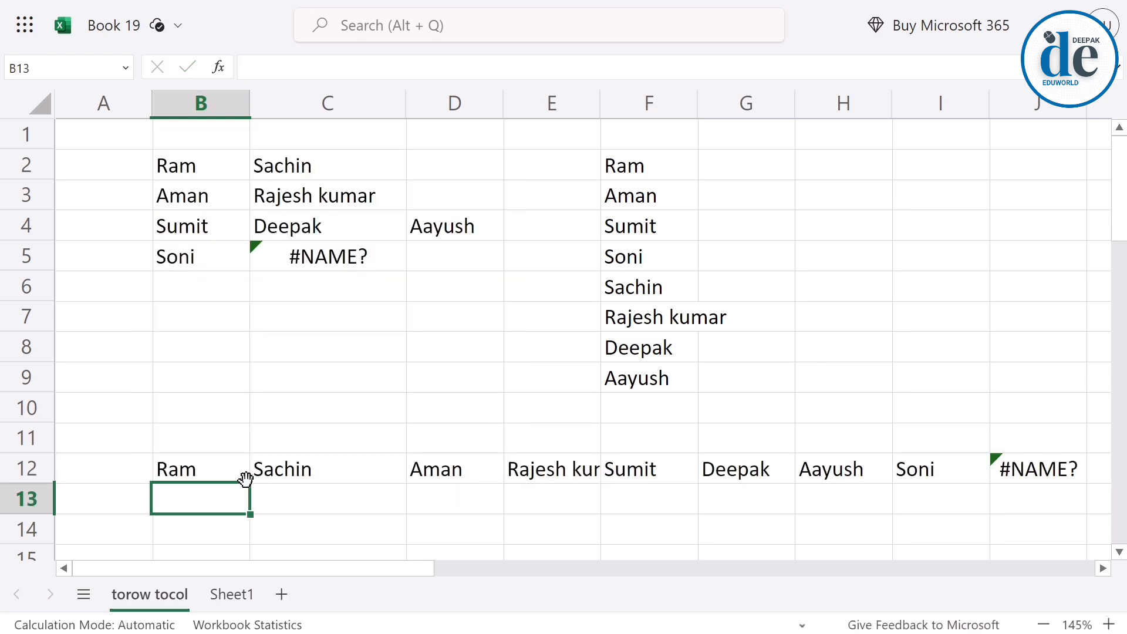
Change the ignore argument of the TOROW formula in B12 to 2 to skip errors.
double_click(206, 474)
key("BackSpace")
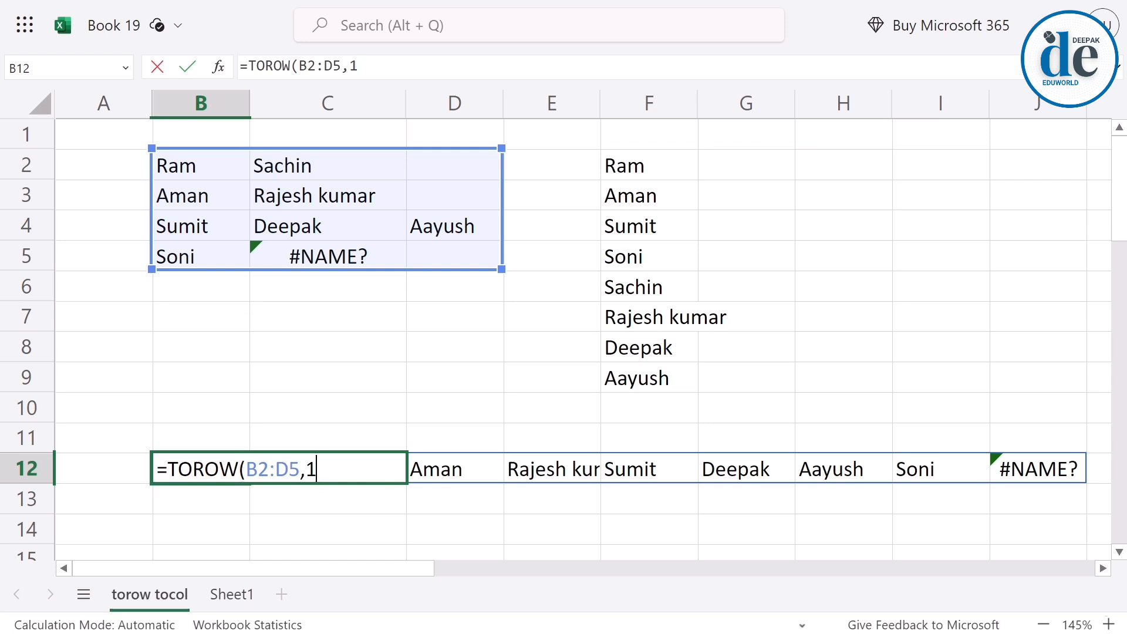
key("BackSpace")
type("2")
key("Return")
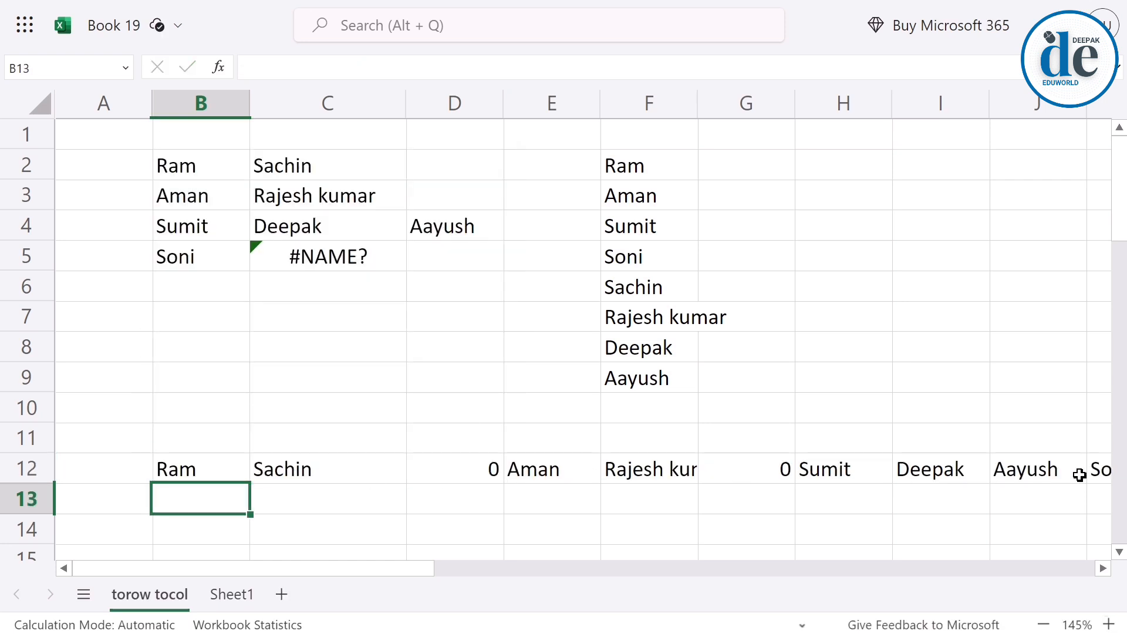
Set the ignore argument of the TOROW formula in B12 to 3 to skip both blanks and errors.
left_click(179, 474)
double_click(179, 475)
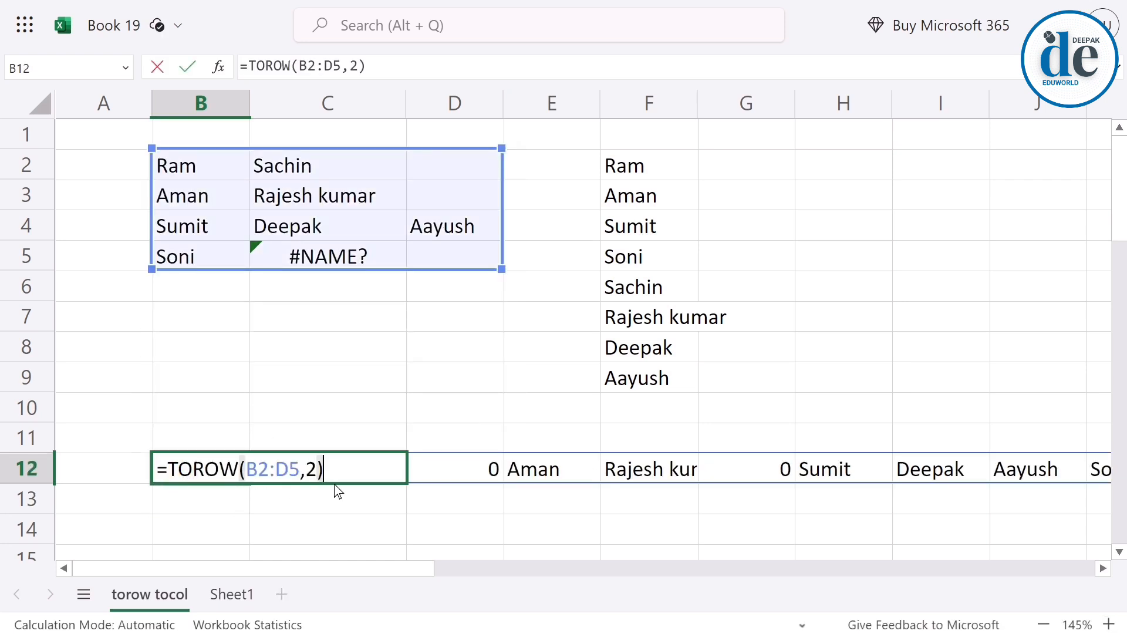
key("BackSpace")
key("BackSpace")
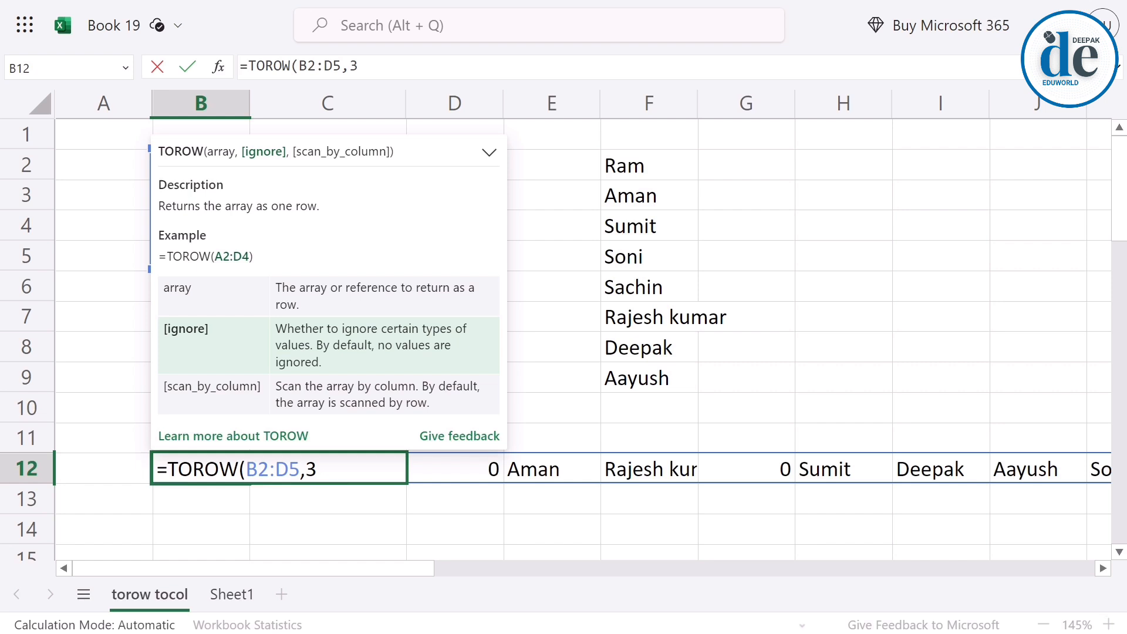
key("Return")
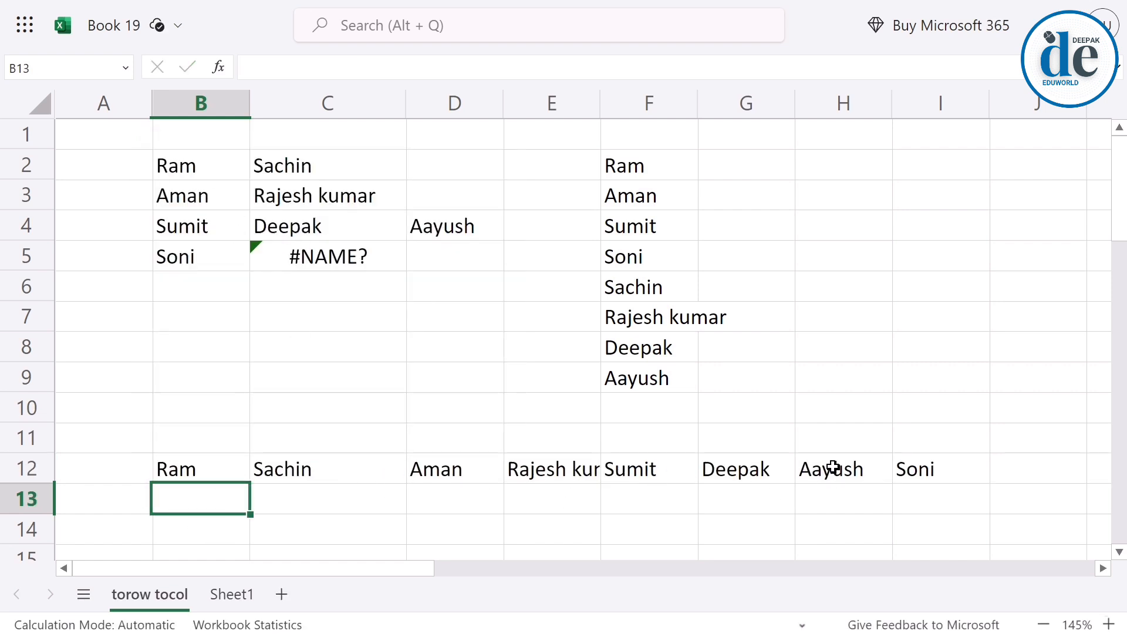
Examine the TOROW result in row 12 against the rows and columns of B2:D5 to compare the scan orders.
left_click(211, 472)
double_click(209, 472)
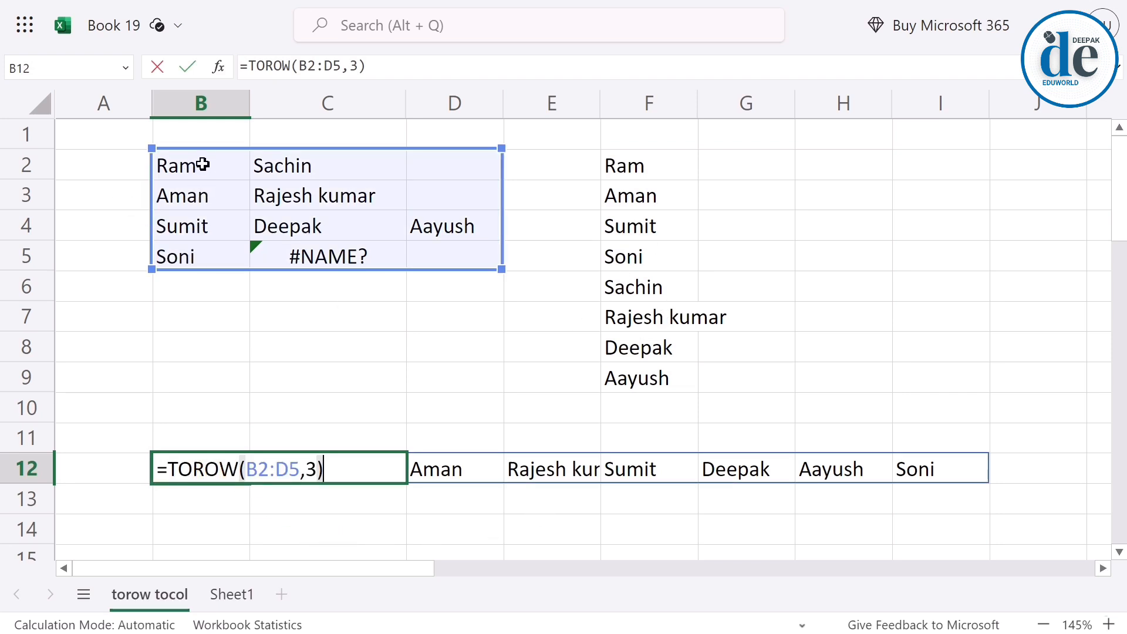
key("Escape")
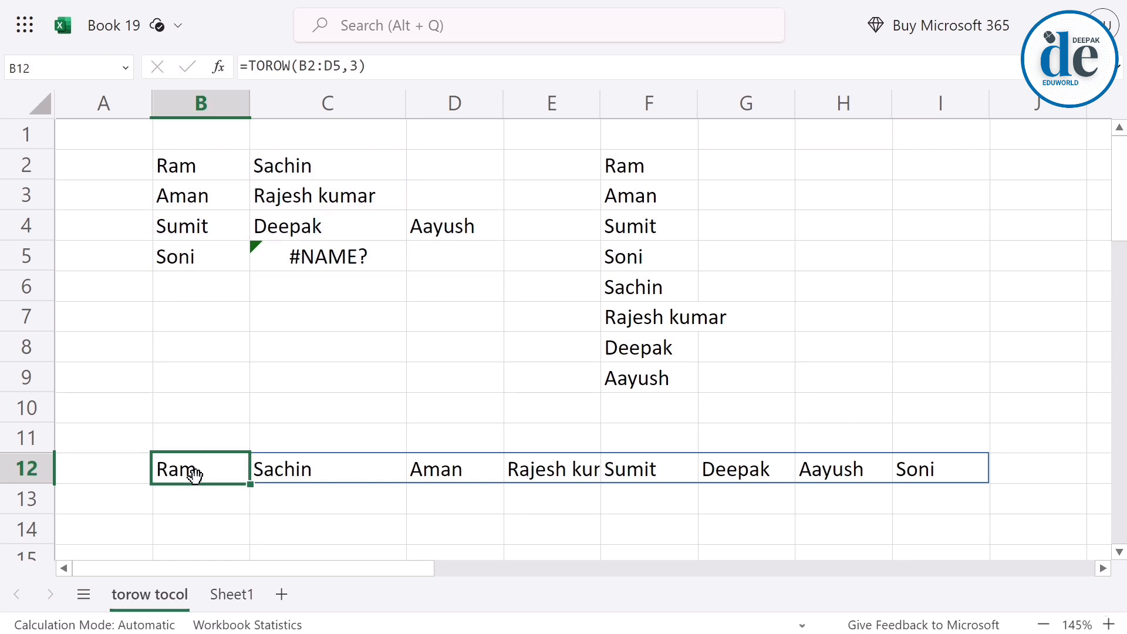
left_click_drag(191, 470, 294, 467)
left_click_drag(184, 167, 302, 166)
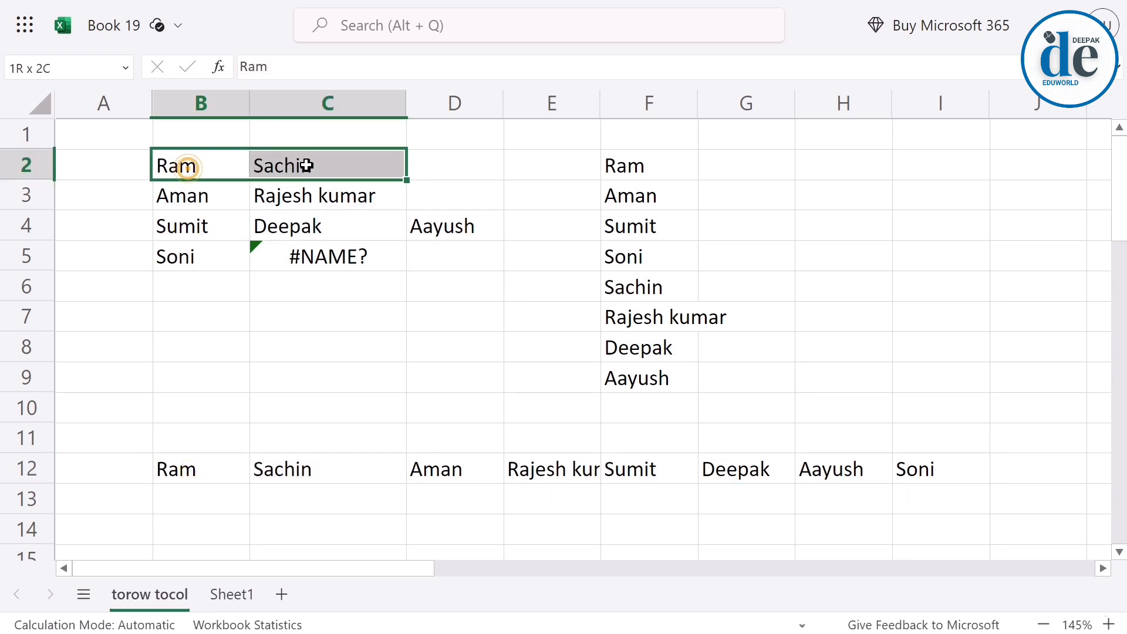
left_click_drag(206, 196, 322, 191)
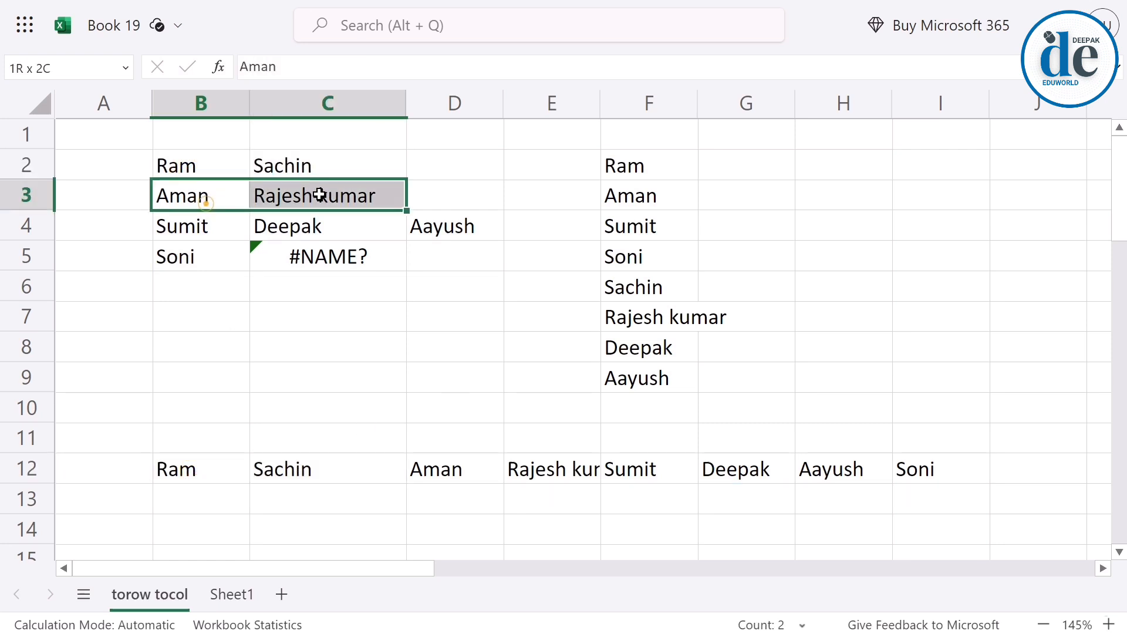
left_click_drag(194, 168, 207, 257)
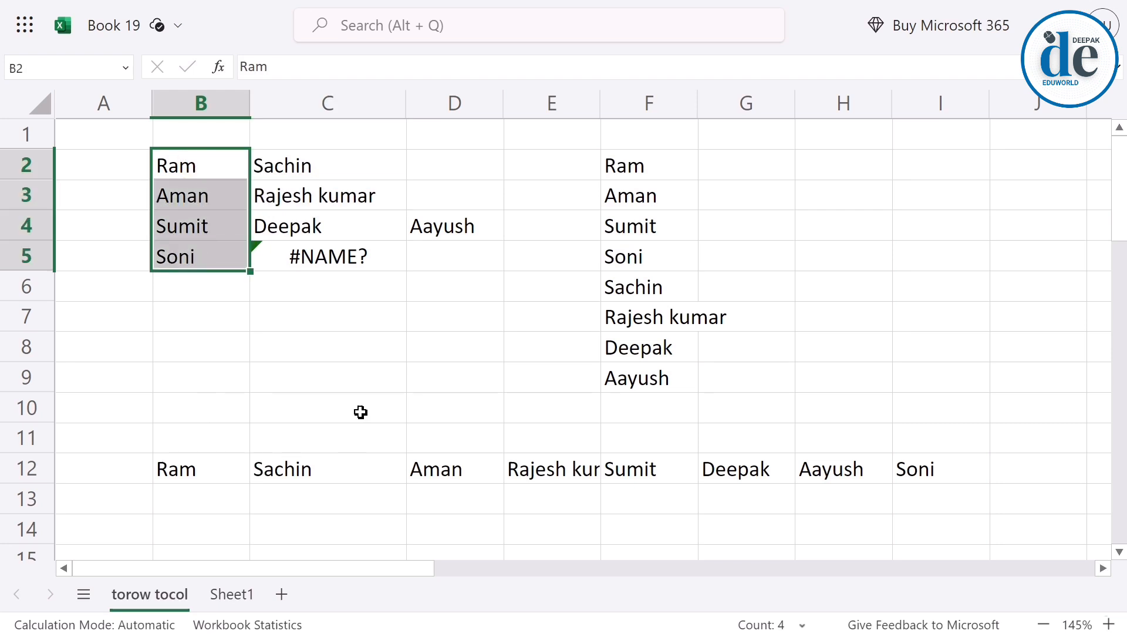
left_click_drag(282, 161, 282, 287)
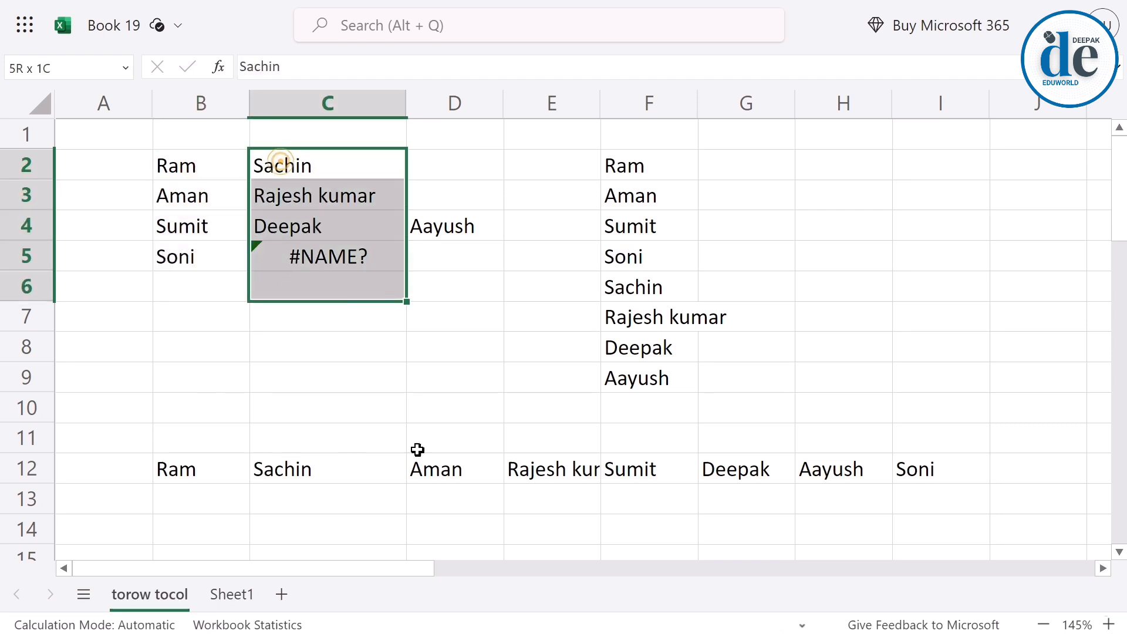
Add TRUE as the scan_by_column argument of the TOROW formula in B12 to read the range by column.
left_click(191, 473)
double_click(180, 468)
key("BackSpace")
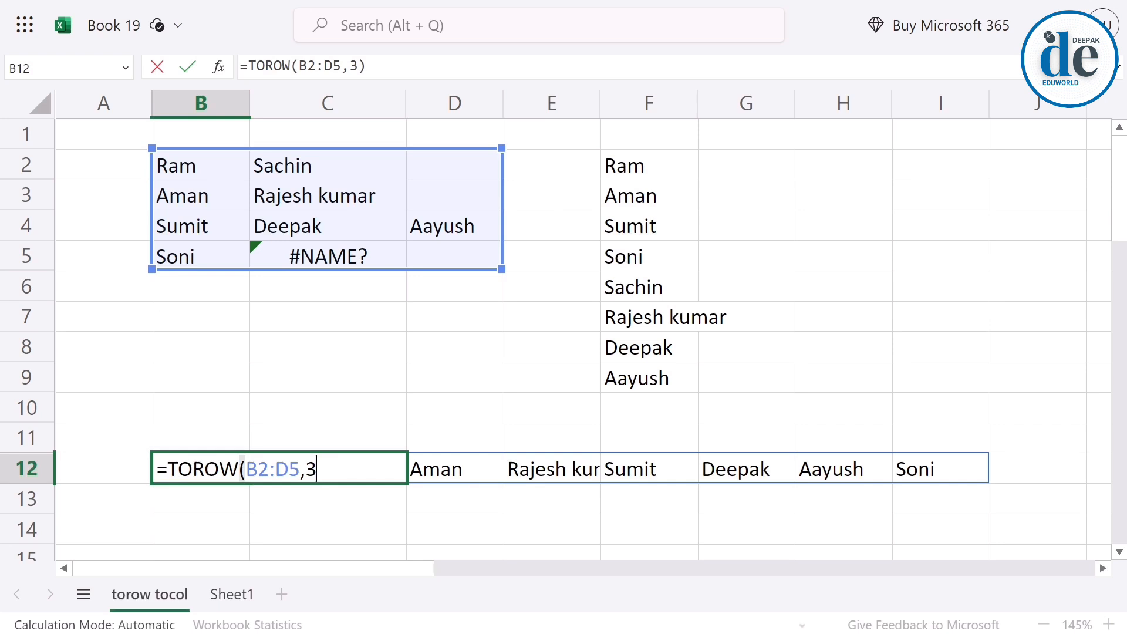
type(",")
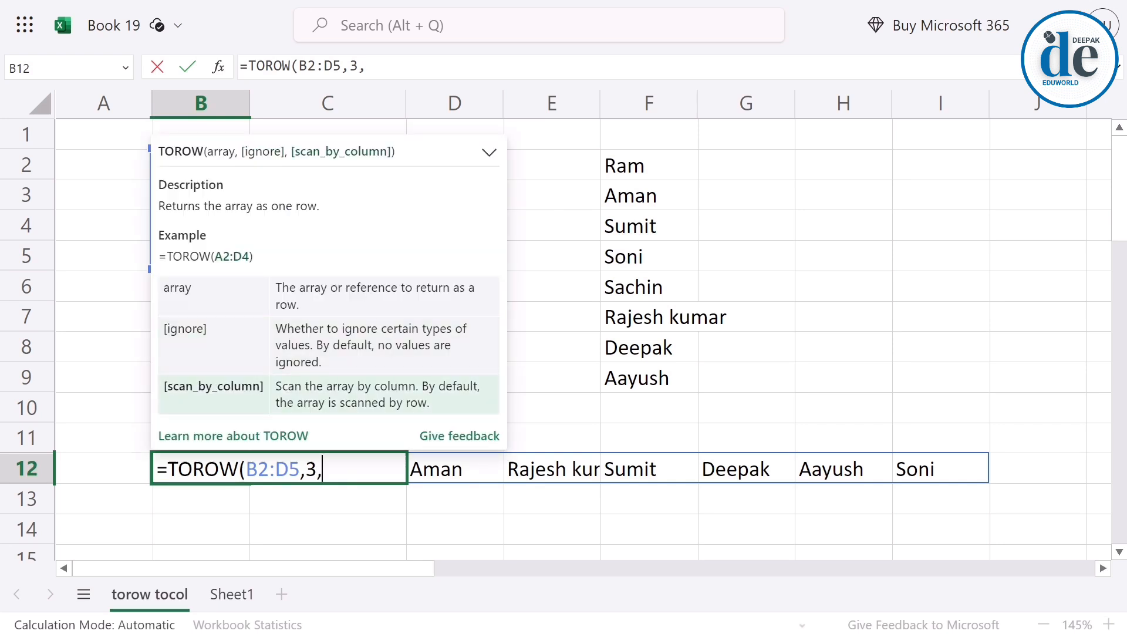
type("true")
key("Return")
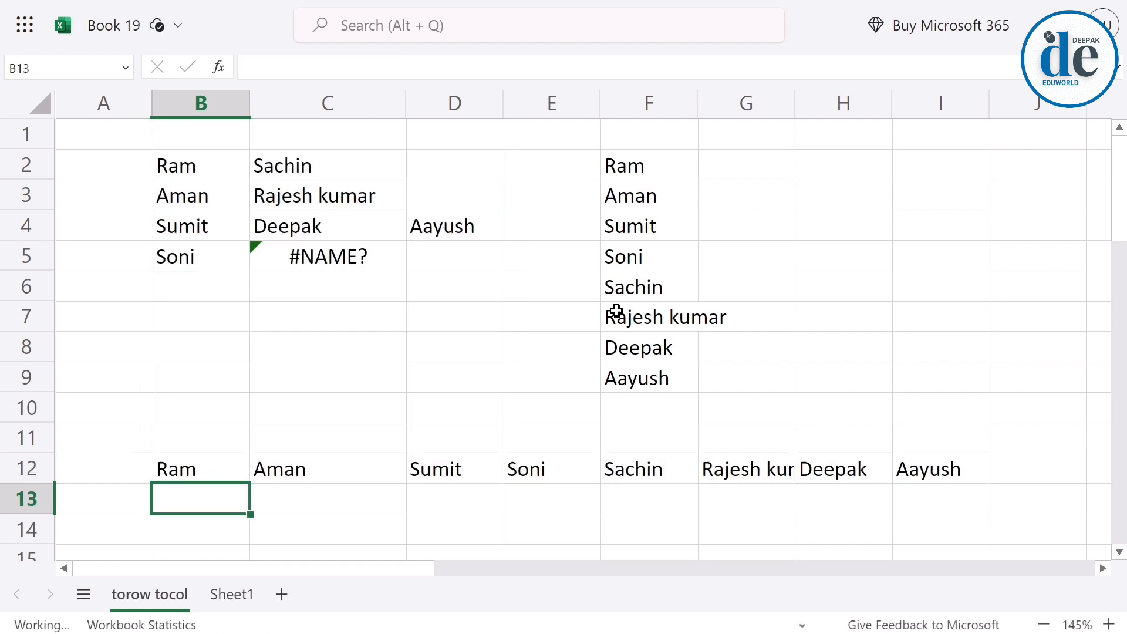
left_click(302, 476)
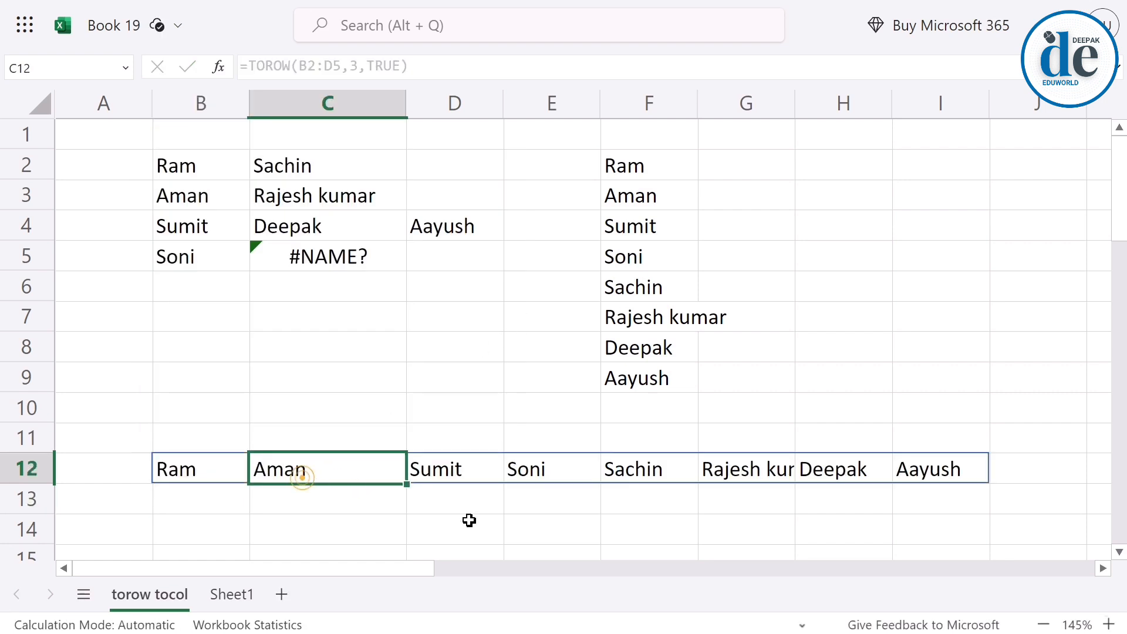
Compare the source columns B2:B5 and C2:C5 with the order of the TOROW result in row 12.
left_click_drag(212, 172, 205, 258)
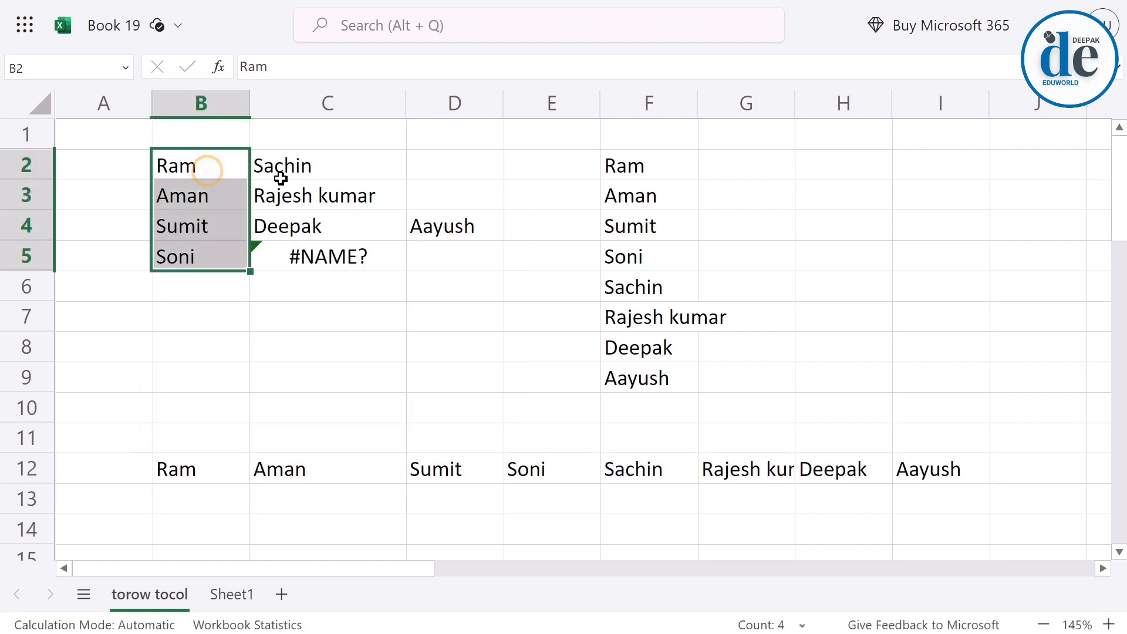
left_click_drag(283, 170, 304, 256)
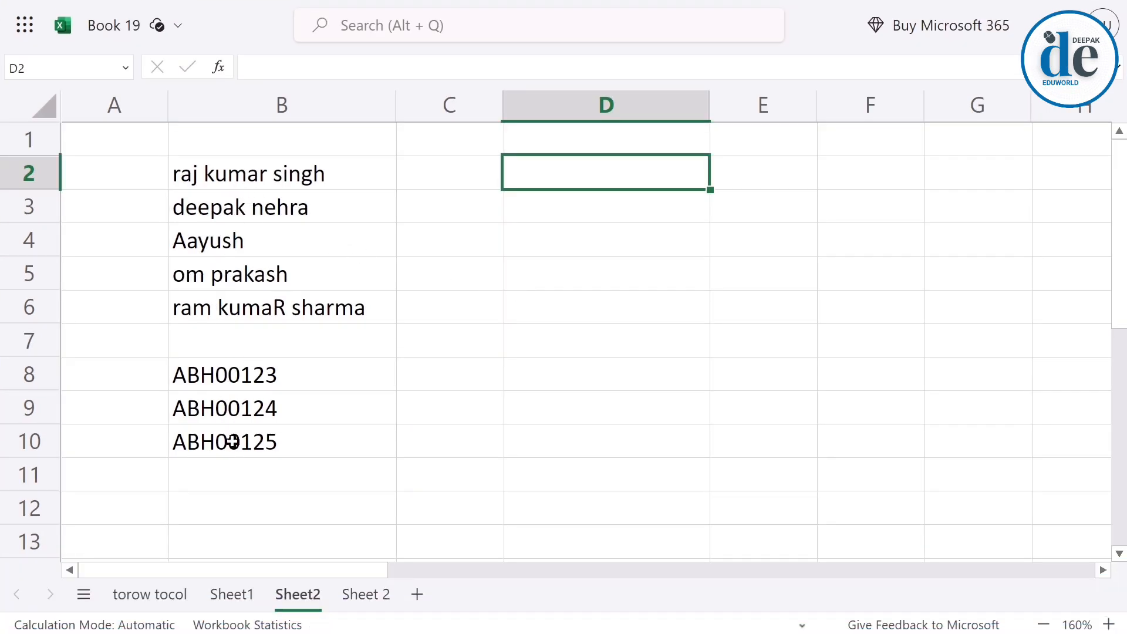
Enter =TEXTBEFORE(B2," ") in D2 of Sheet2 and fill the formula down to D6.
type("=")
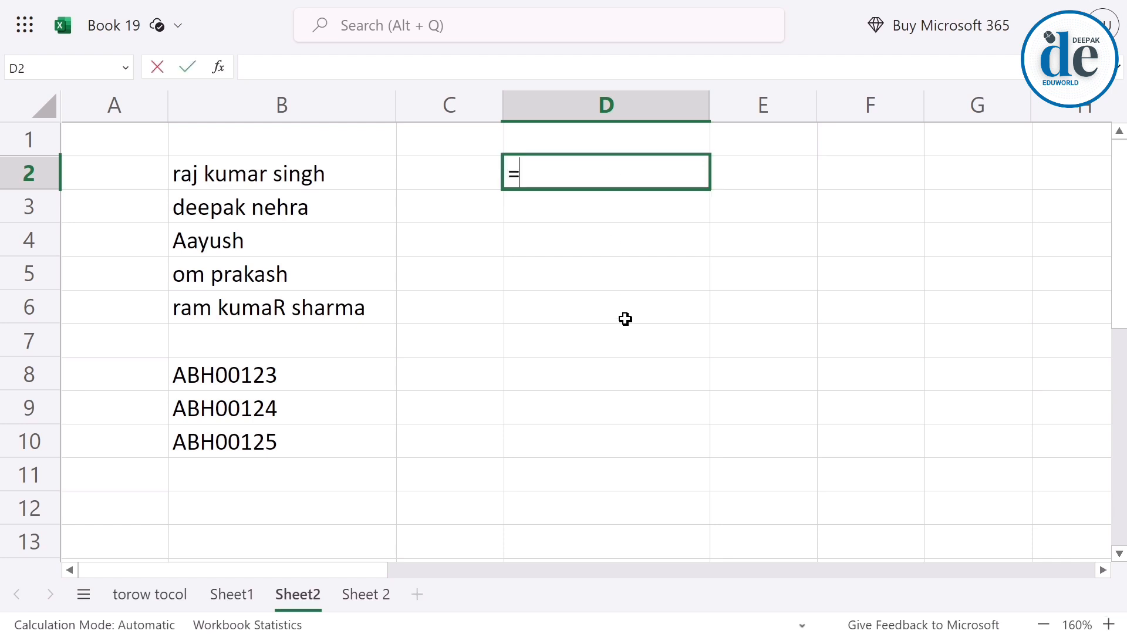
type("textb")
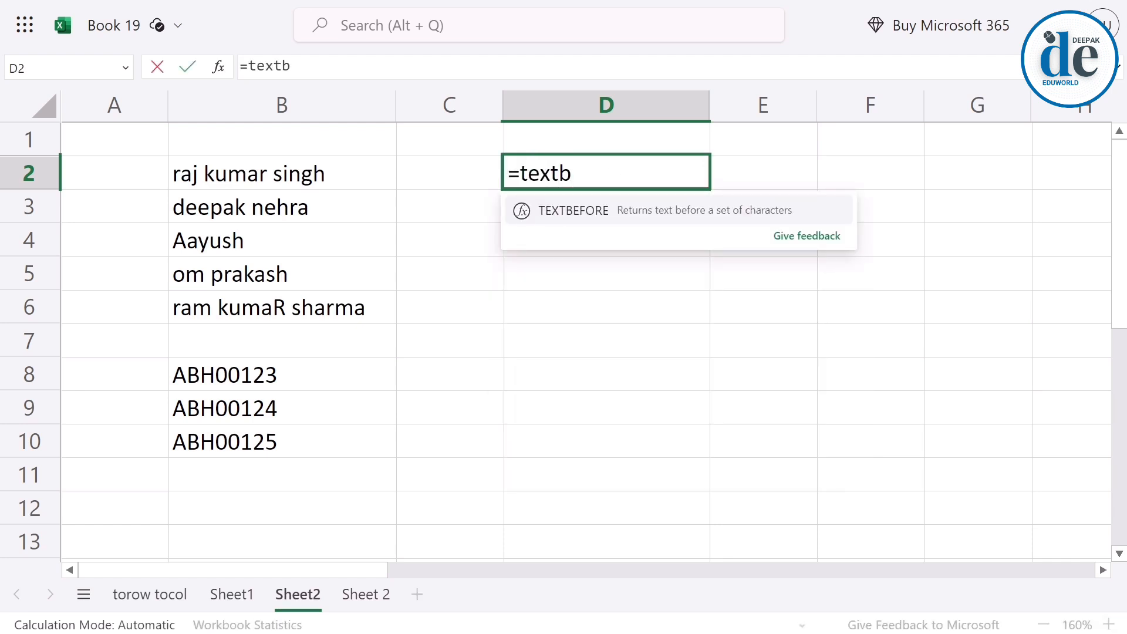
key("Tab")
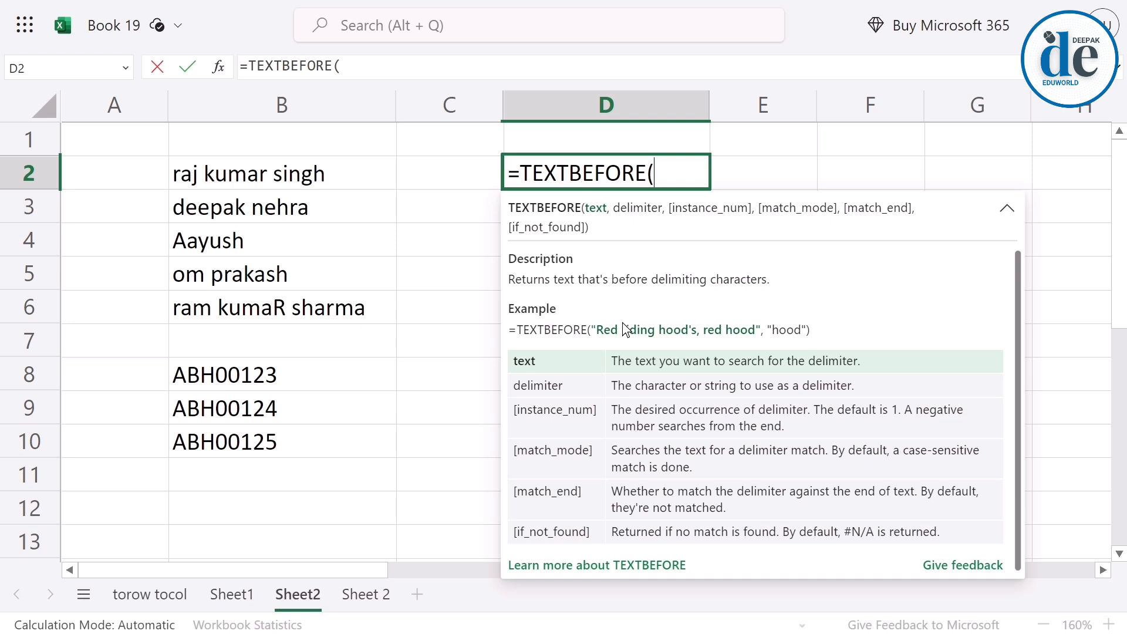
left_click(347, 177)
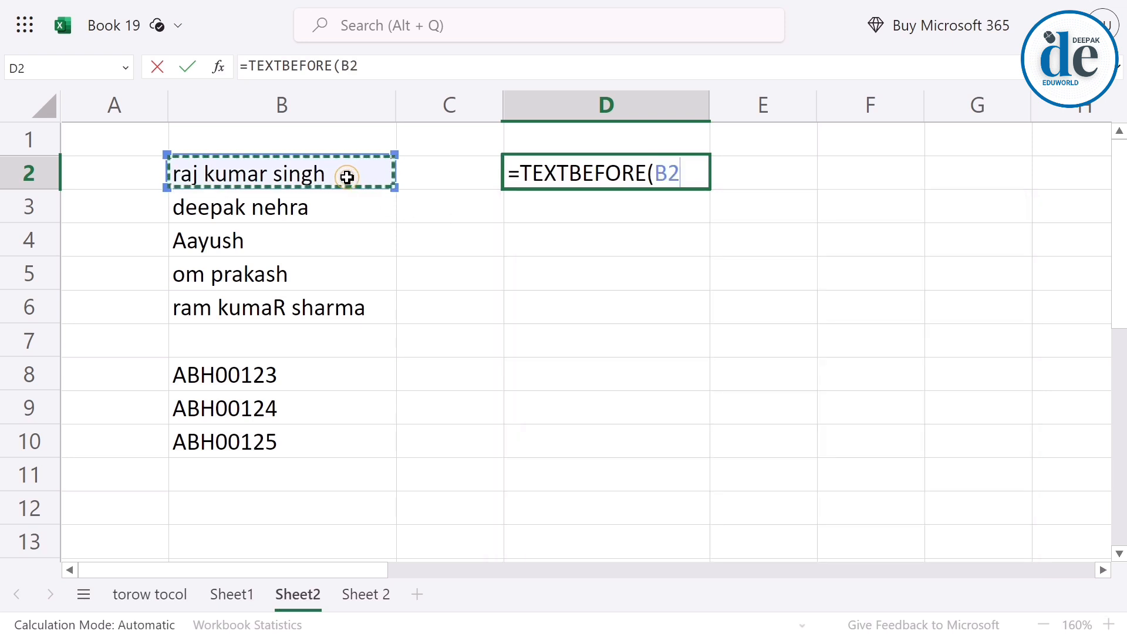
type(",")
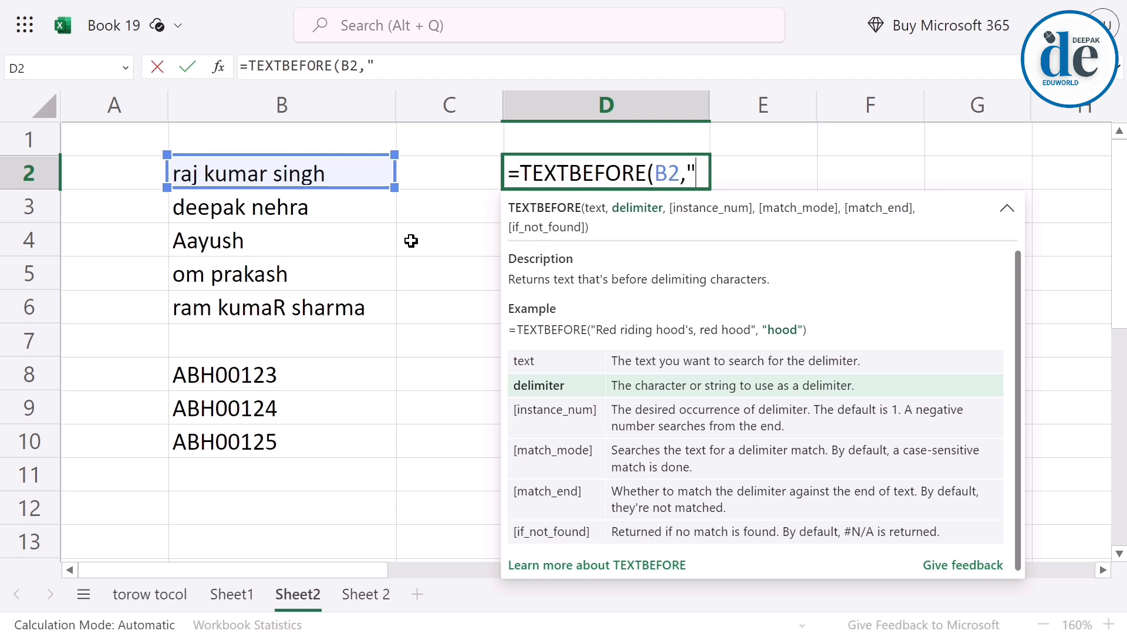
type("\"")
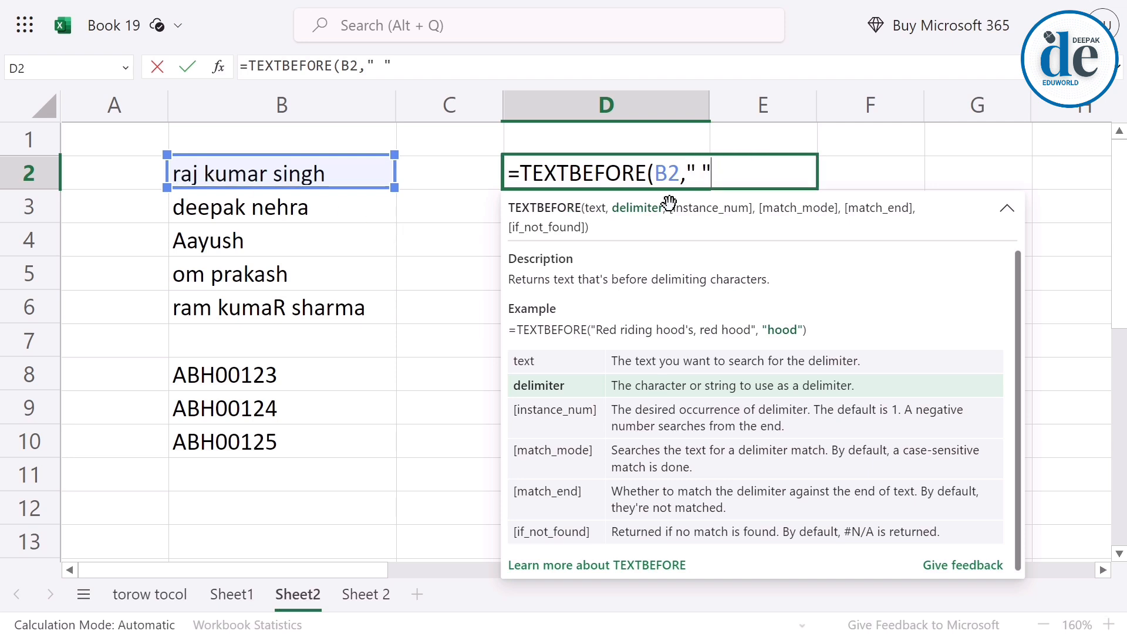
key("Return")
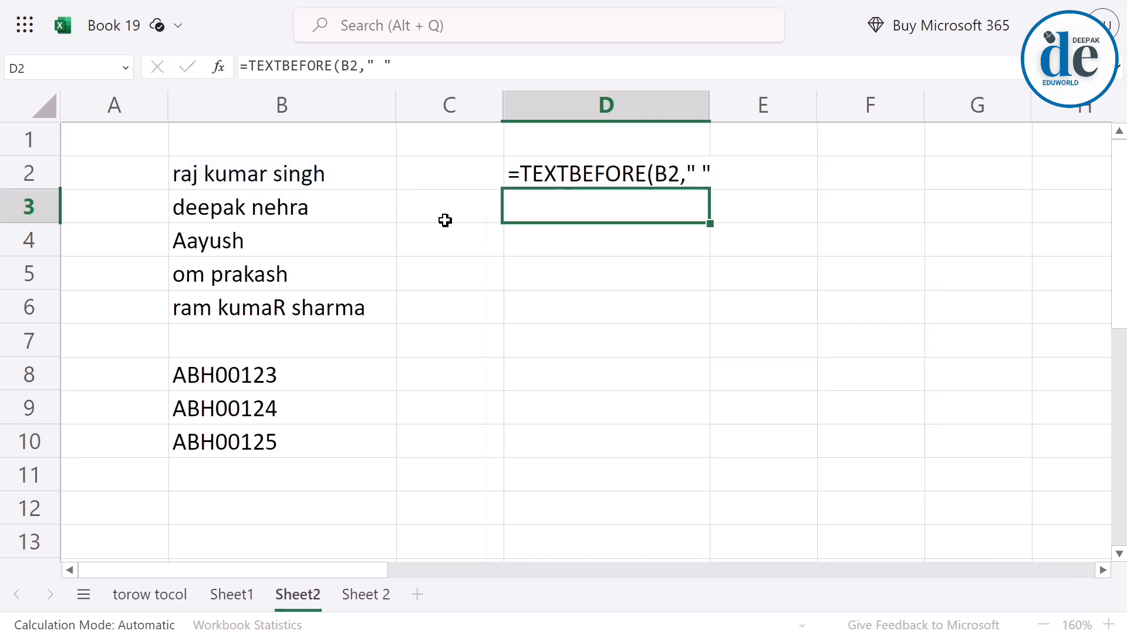
left_click(600, 174)
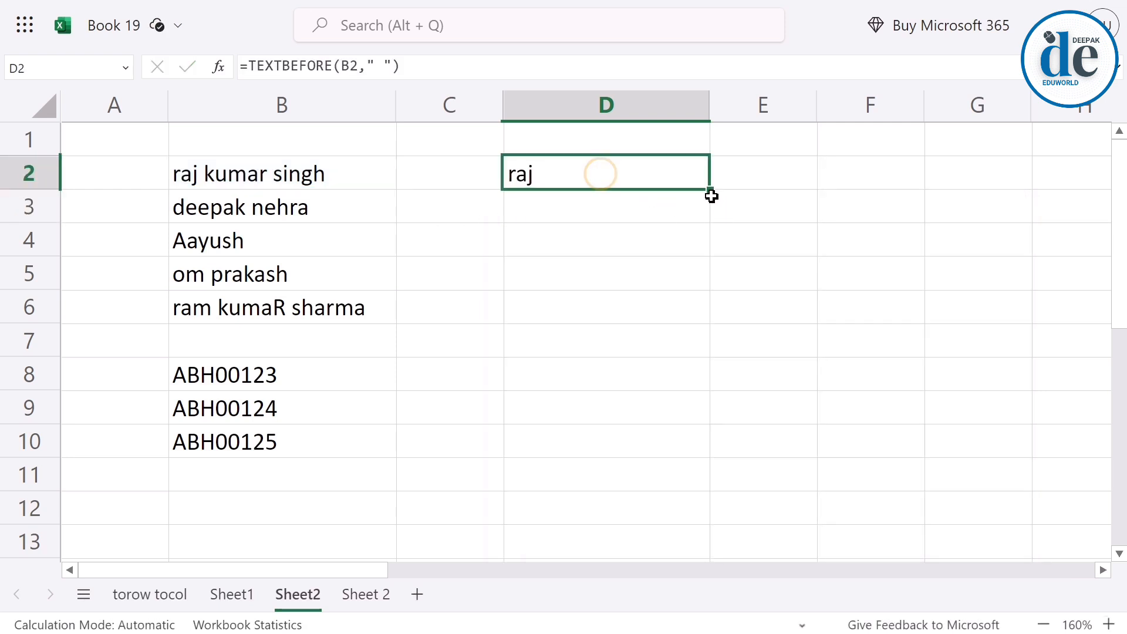
left_click_drag(710, 191, 707, 308)
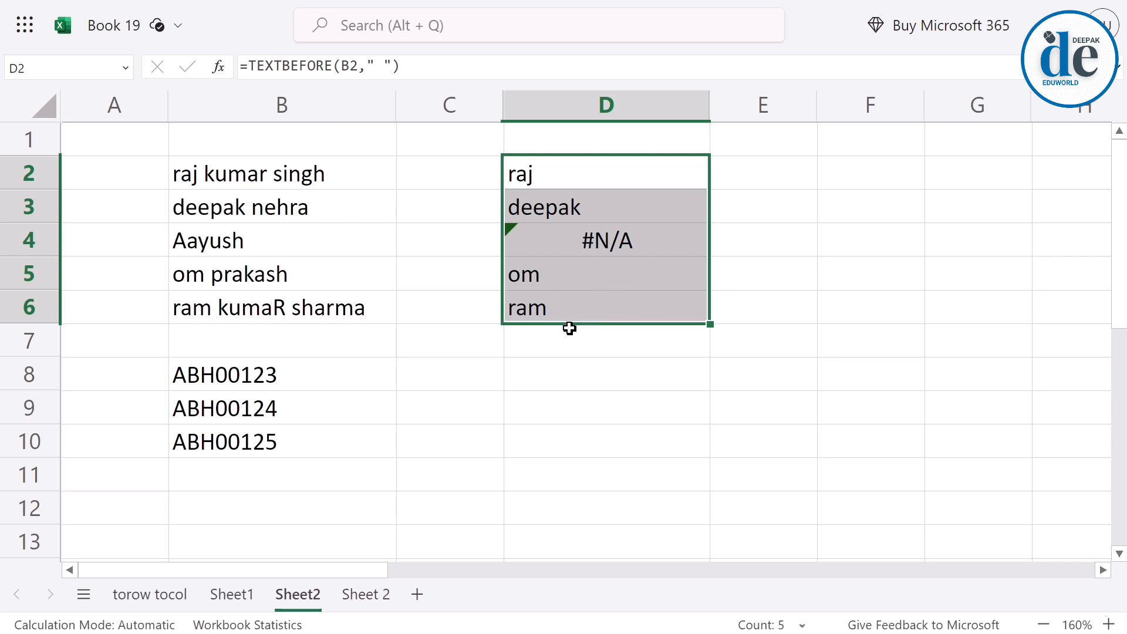
Add 2 as the instance_num argument of the TEXTBEFORE formula in D2 to return the text before the second space.
left_click(546, 172)
double_click(548, 172)
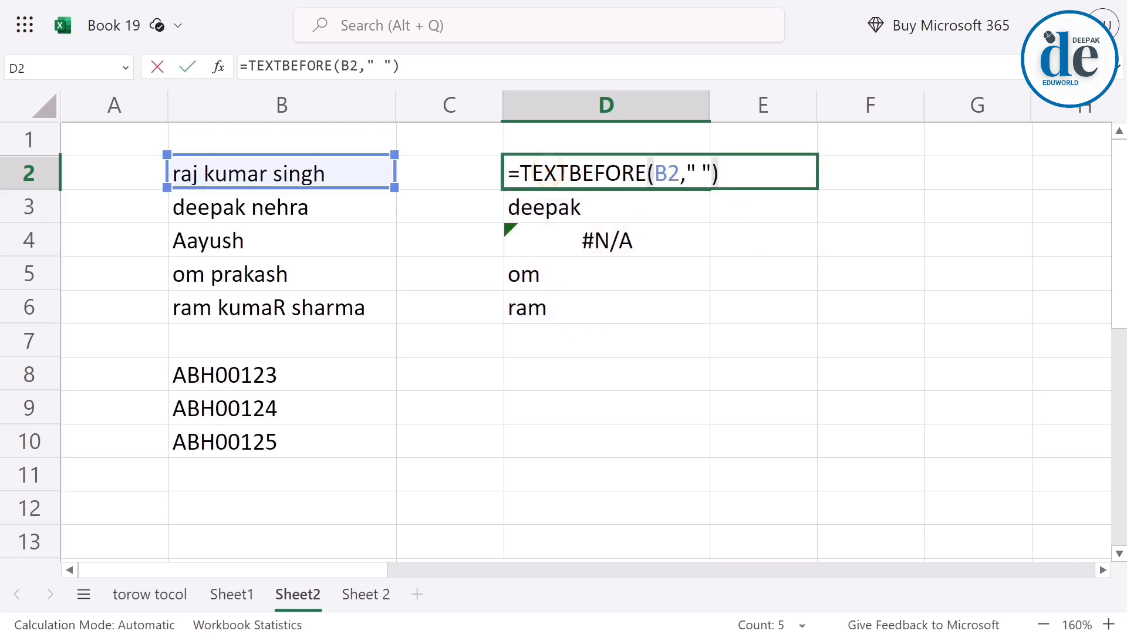
key("BackSpace")
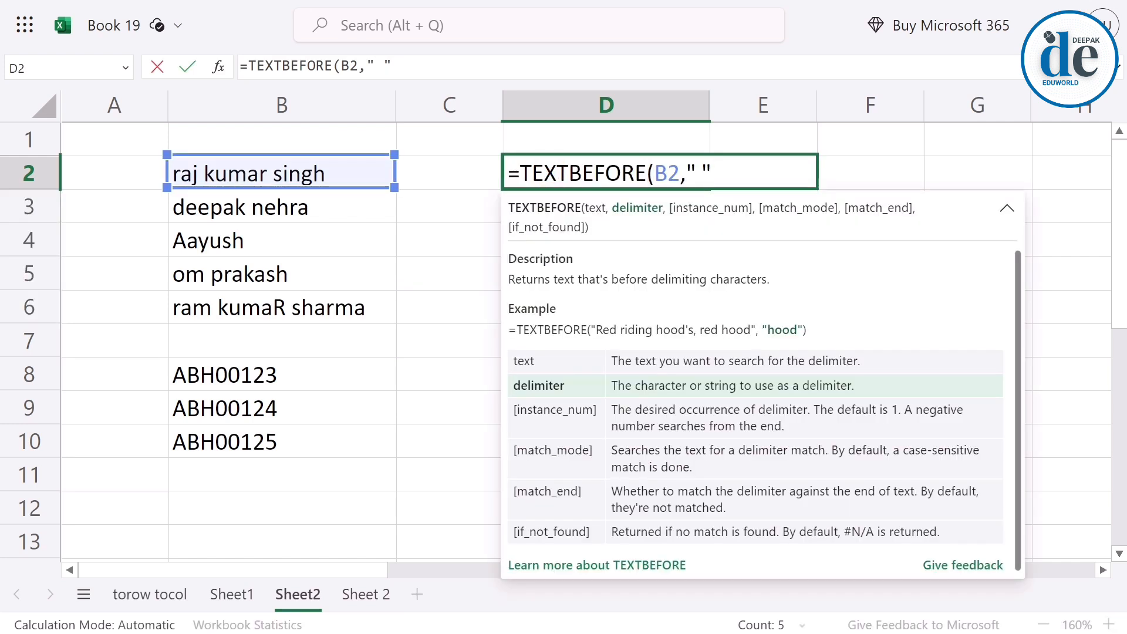
type(",")
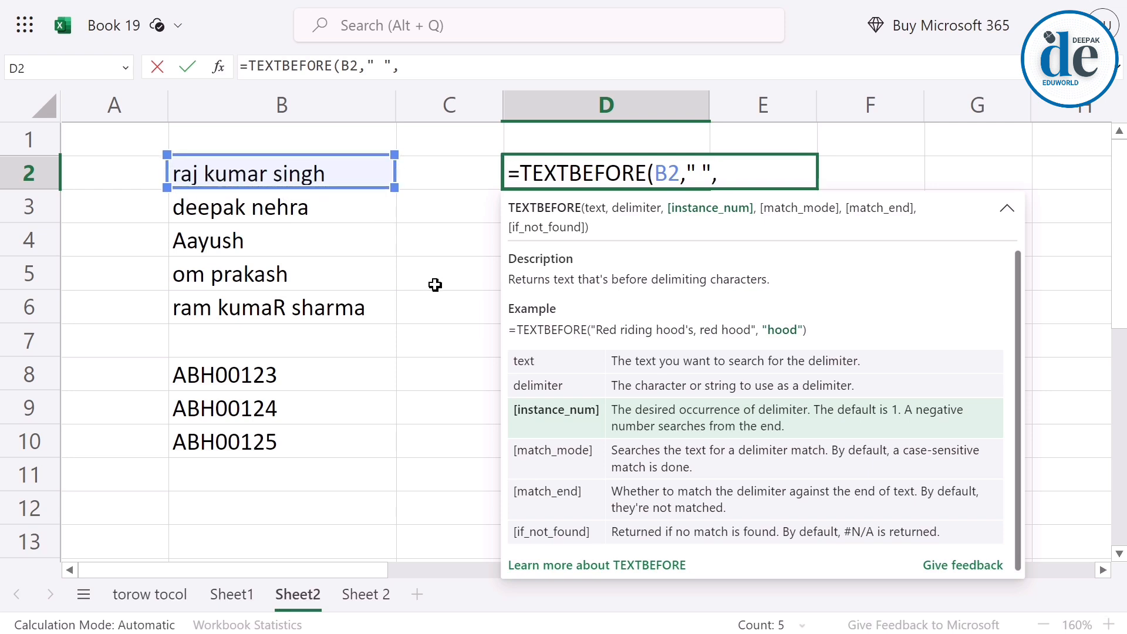
type("2")
key("Return")
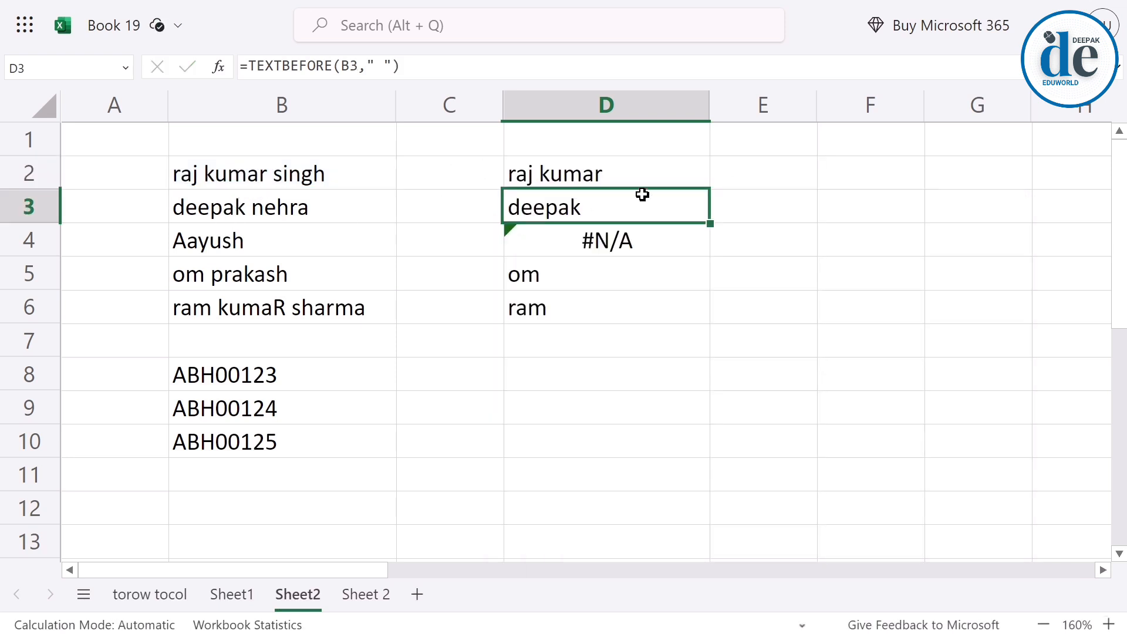
Add "not found" as the if_not_found argument of the TEXTBEFORE formula in D2, leaving match_mode and match_end empty.
left_click(646, 176)
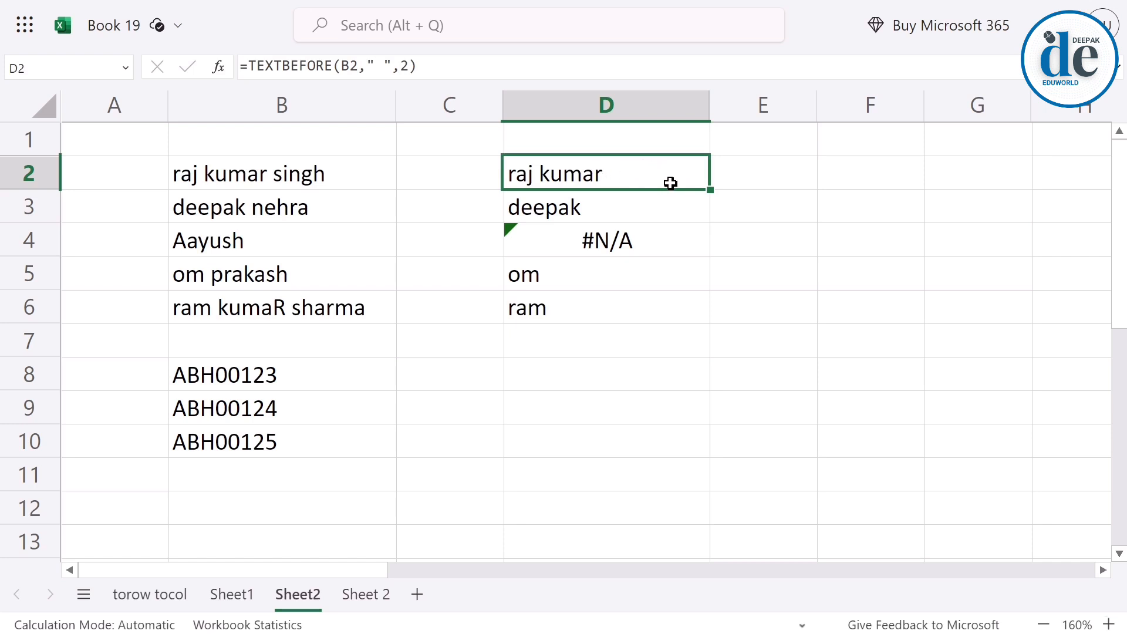
double_click(616, 174)
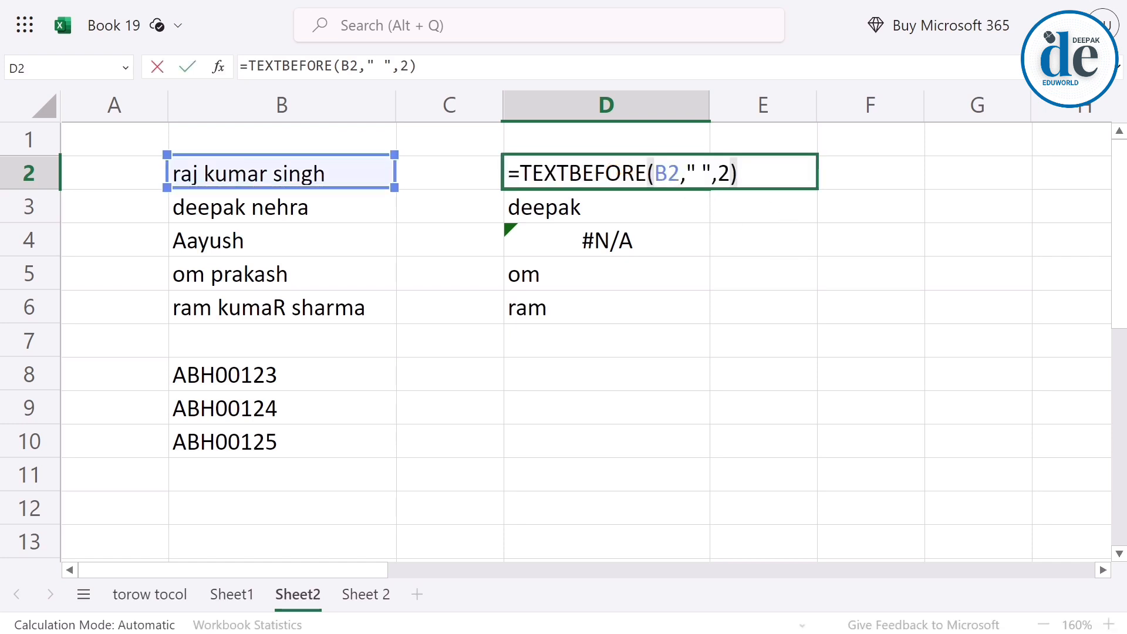
left_click(762, 176)
key("BackSpace")
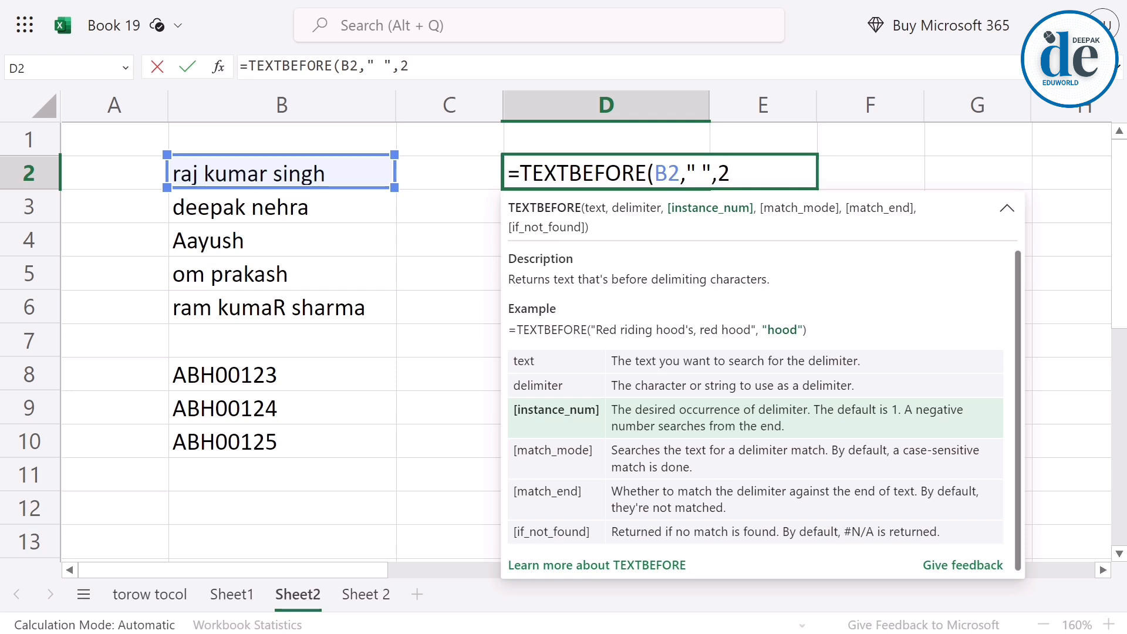
type(",")
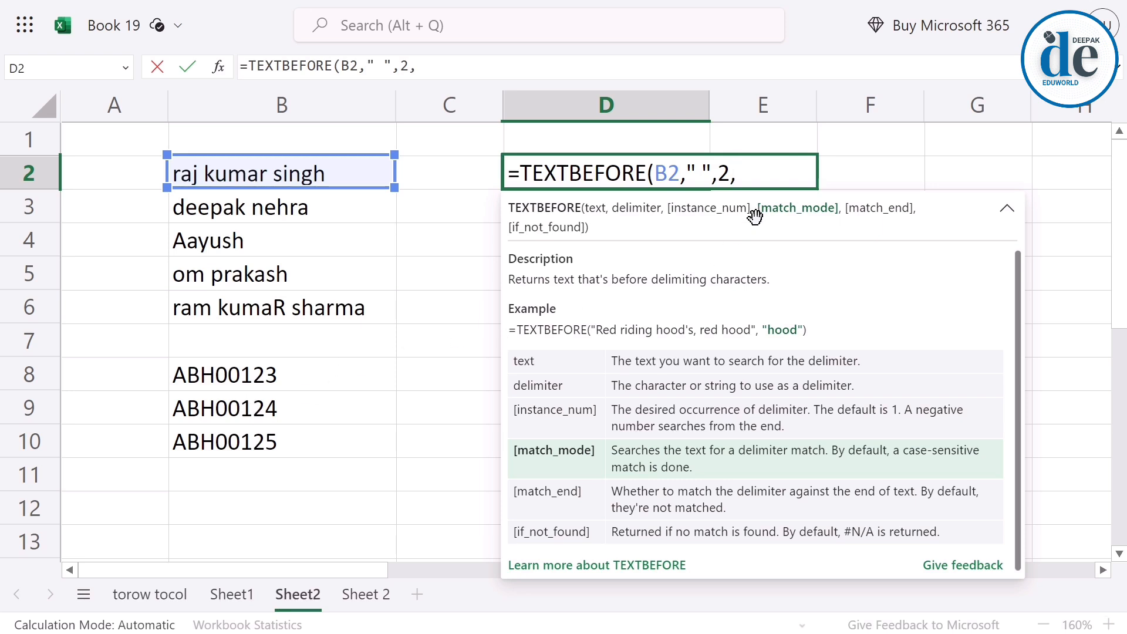
type(",")
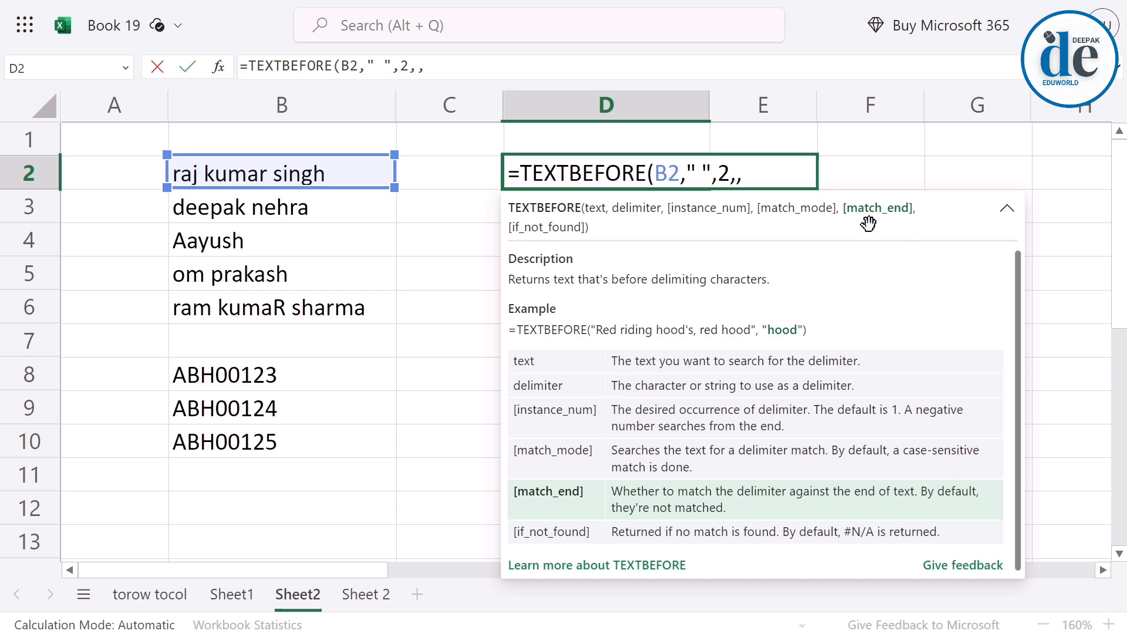
type(",")
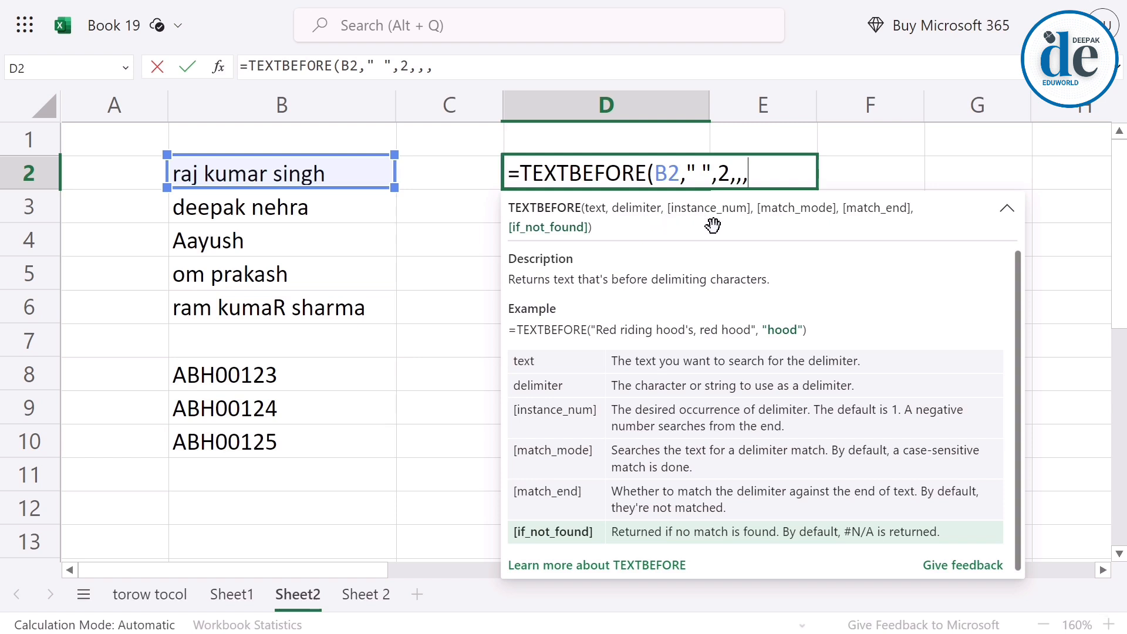
type("\"not fo")
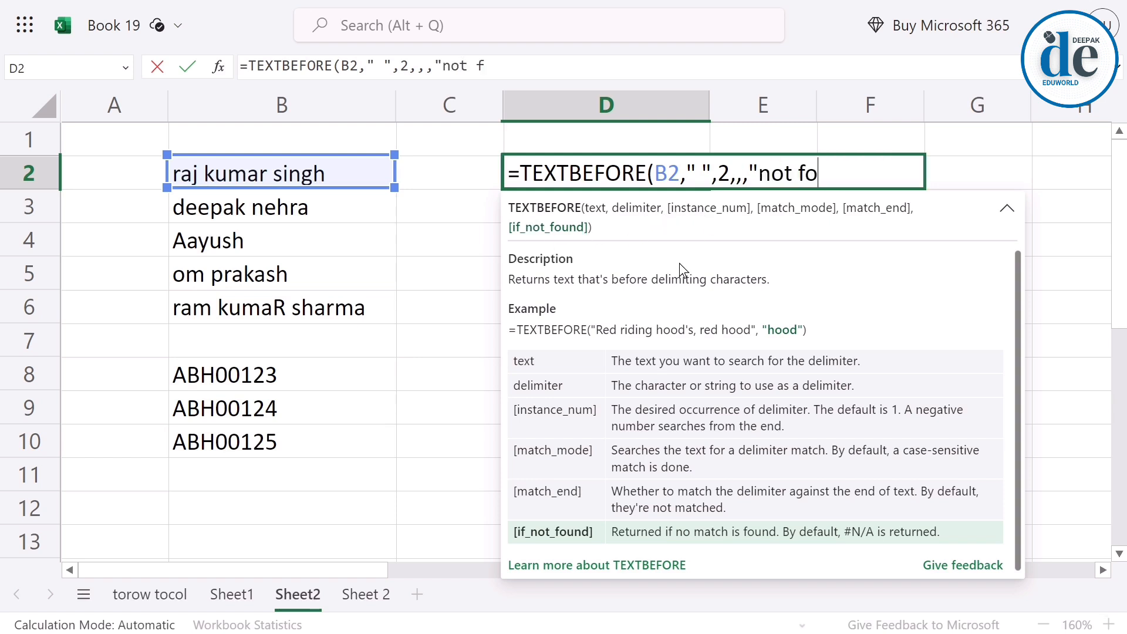
type("und\"")
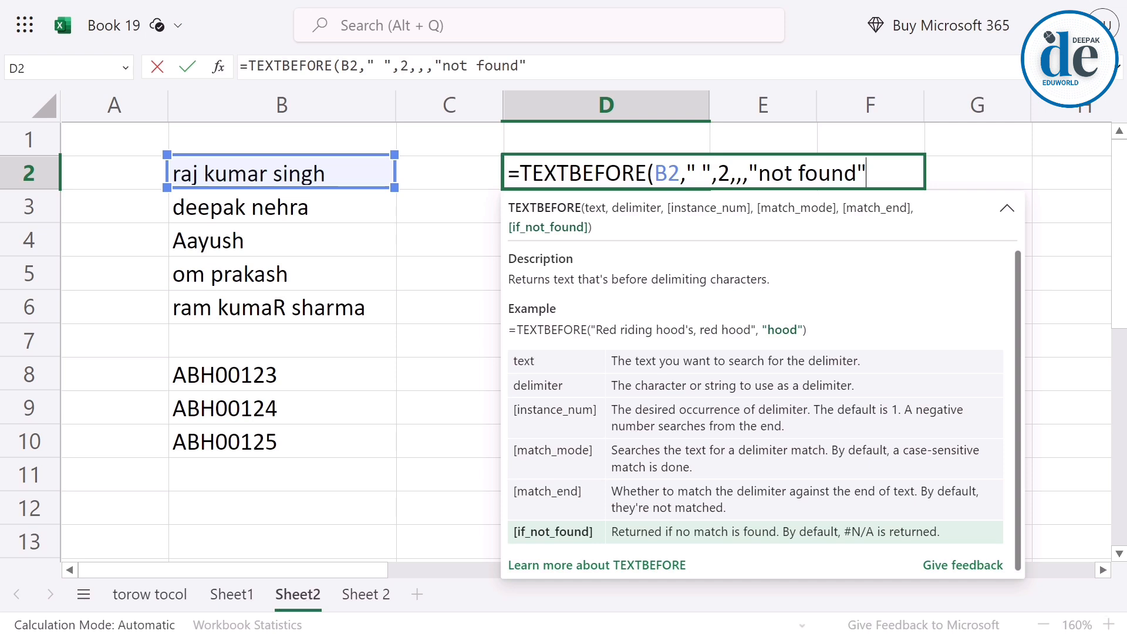
key("Return")
Fill the TEXTBEFORE formula from D2 down to D6.
left_click(639, 172)
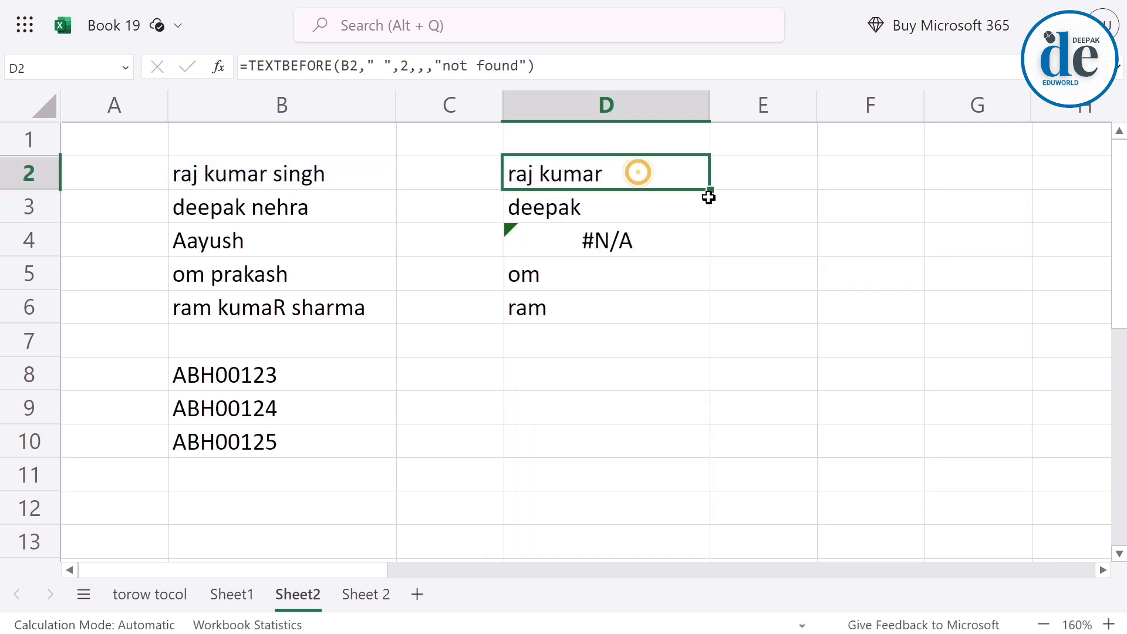
left_click_drag(709, 192, 705, 303)
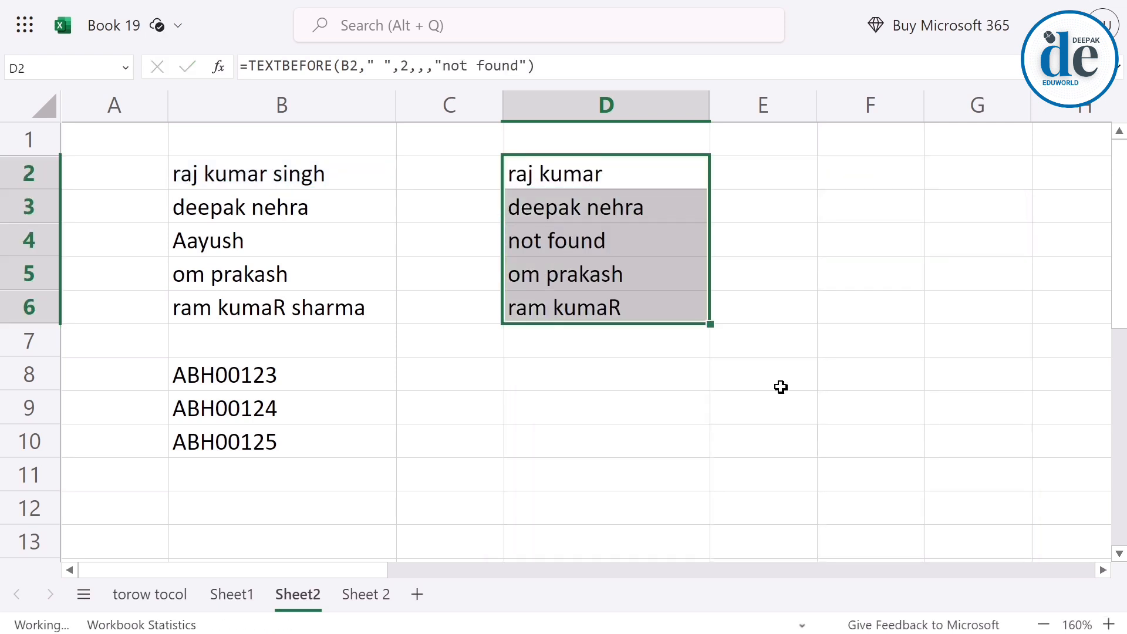
left_click(802, 440)
Remove the trailing space from the name in B5 and check the TEXTBEFORE result in D5.
left_click(628, 246)
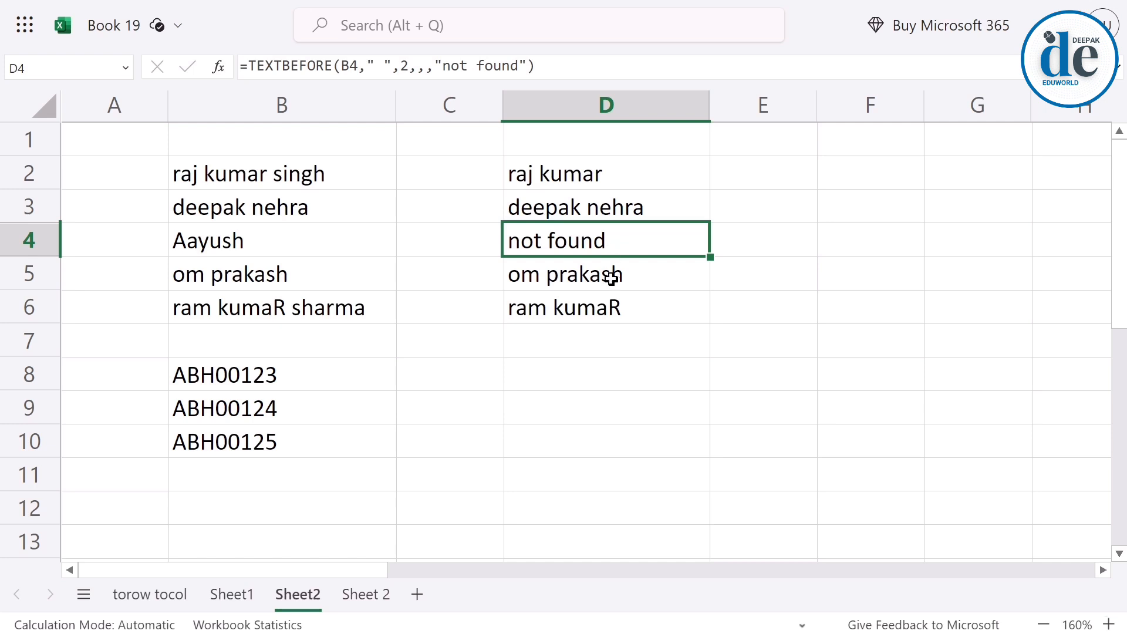
left_click(320, 272)
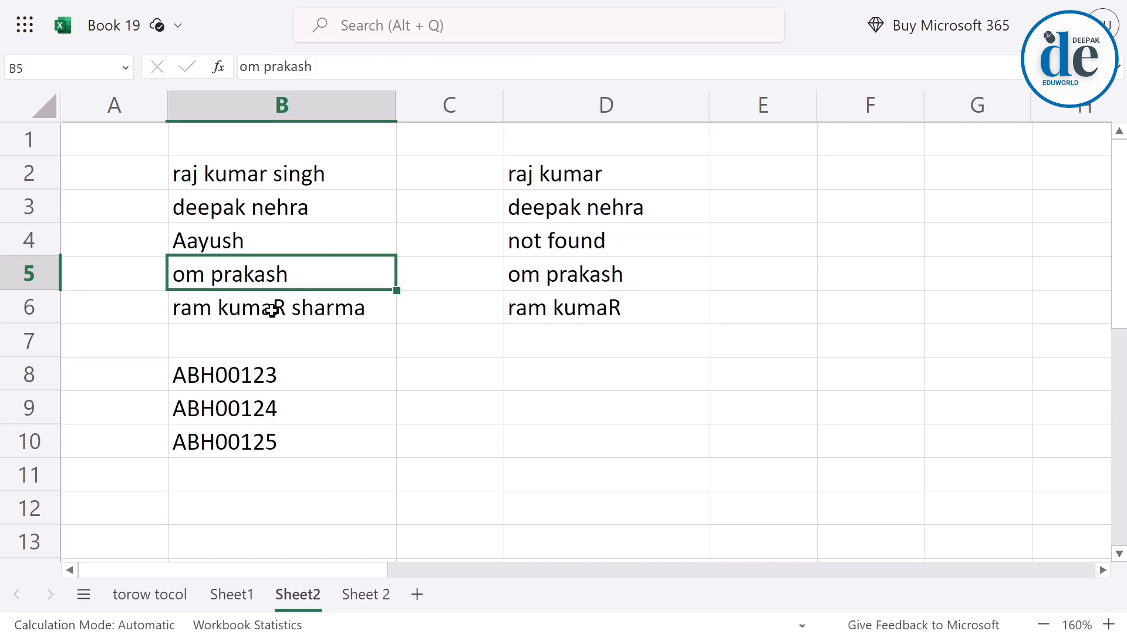
double_click(337, 276)
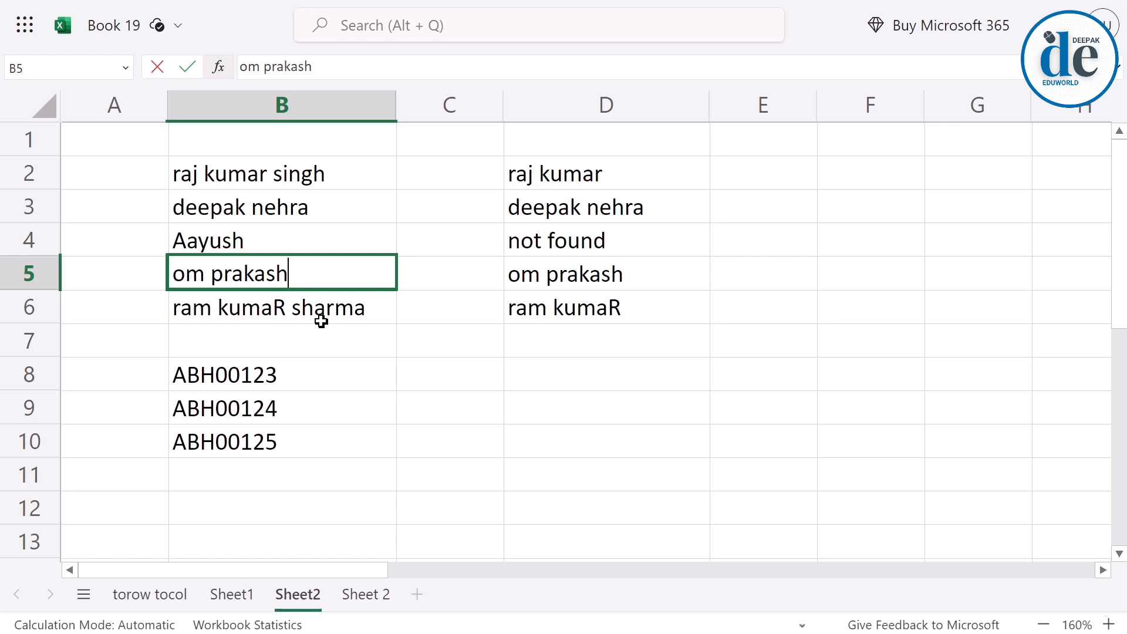
key("Return")
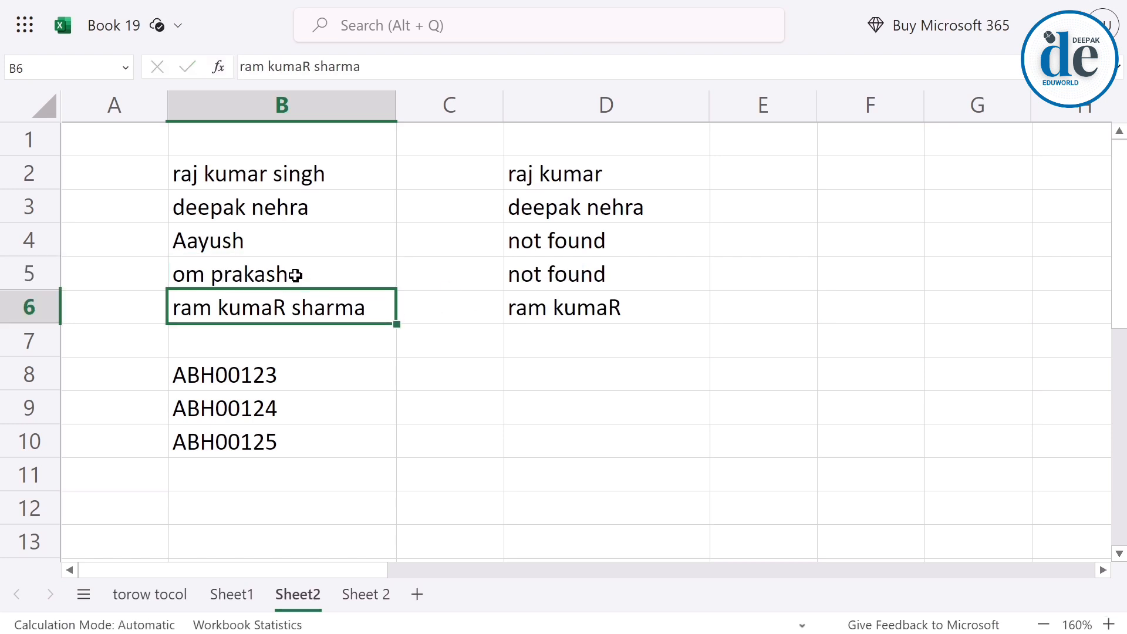
left_click(534, 274)
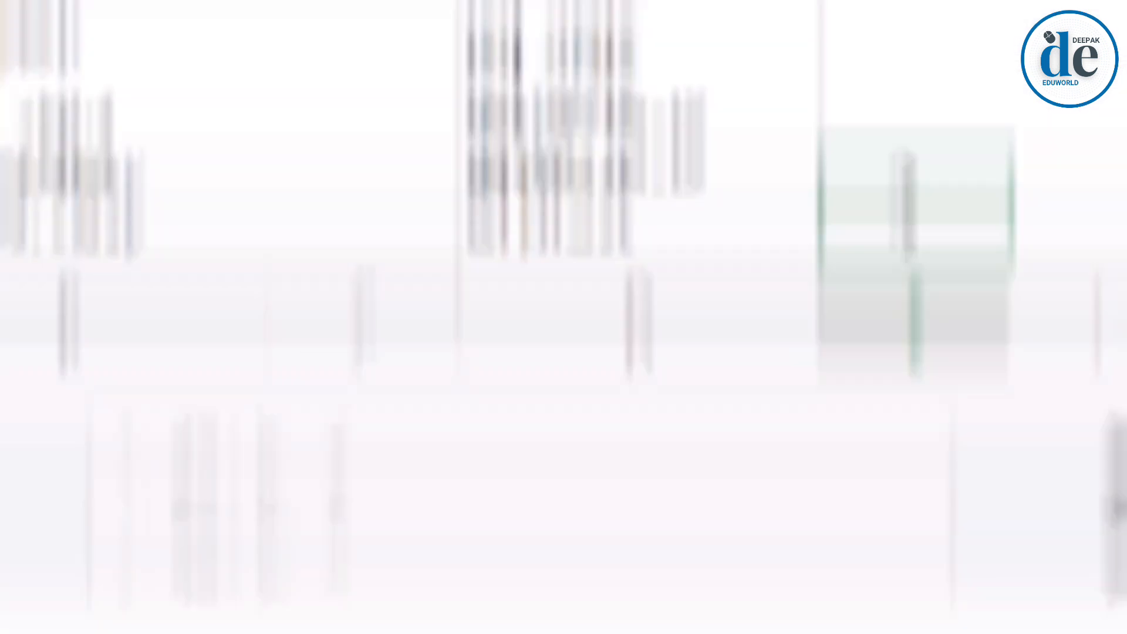
Enter =TEXTAFTER(B2," ") in E2 to return the text after the first space and fill it down to E6.
left_click(730, 187)
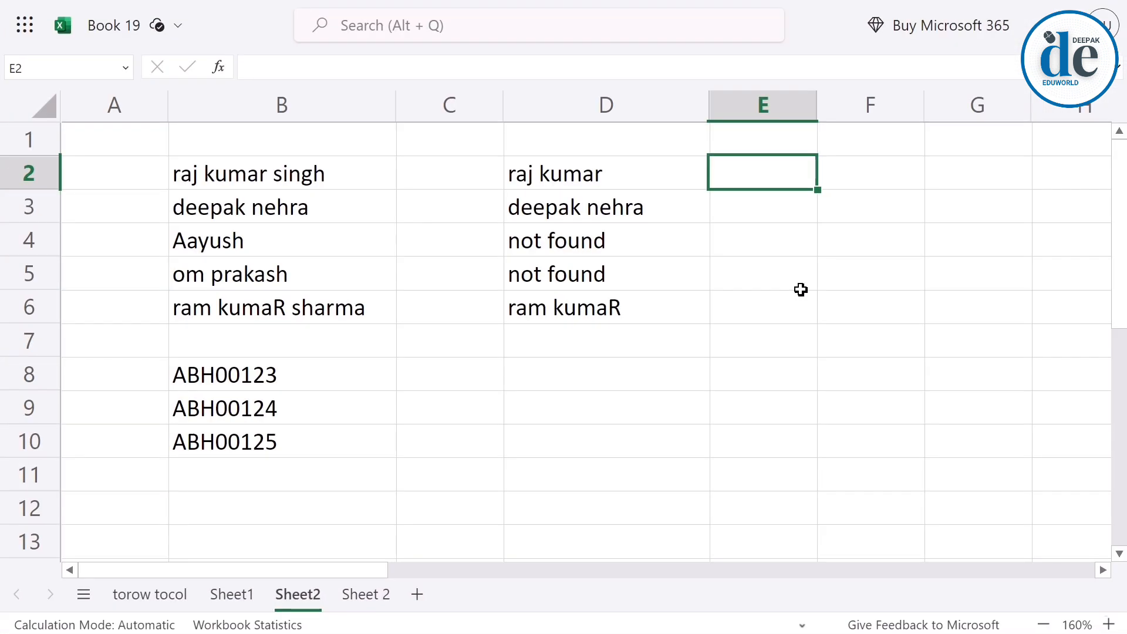
type("=")
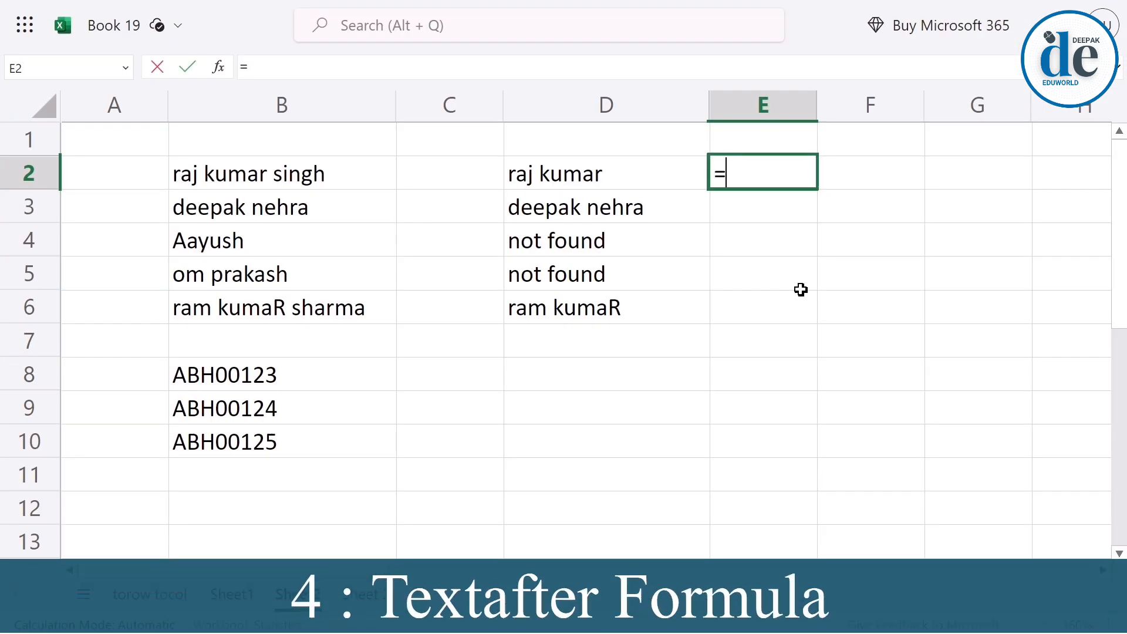
type("textaf")
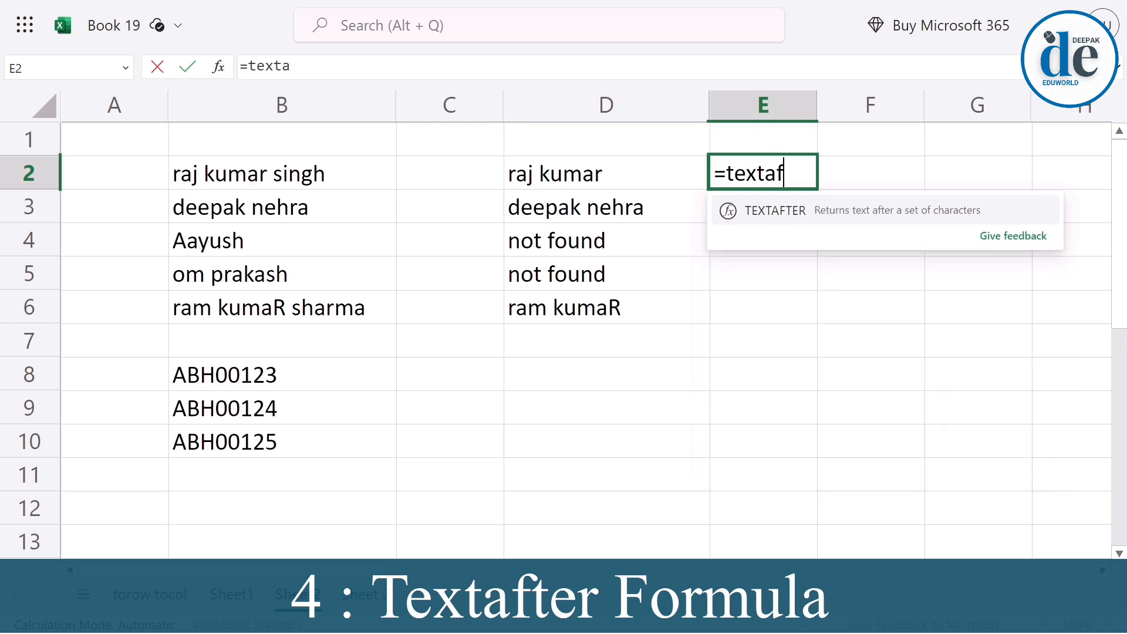
key("Tab")
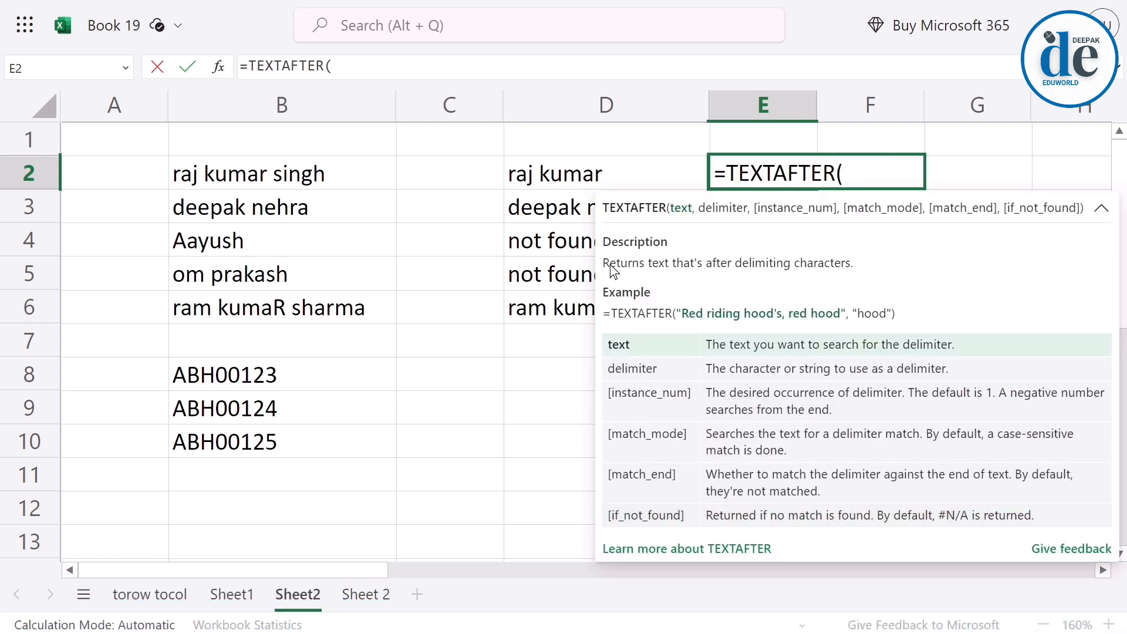
left_click(224, 177)
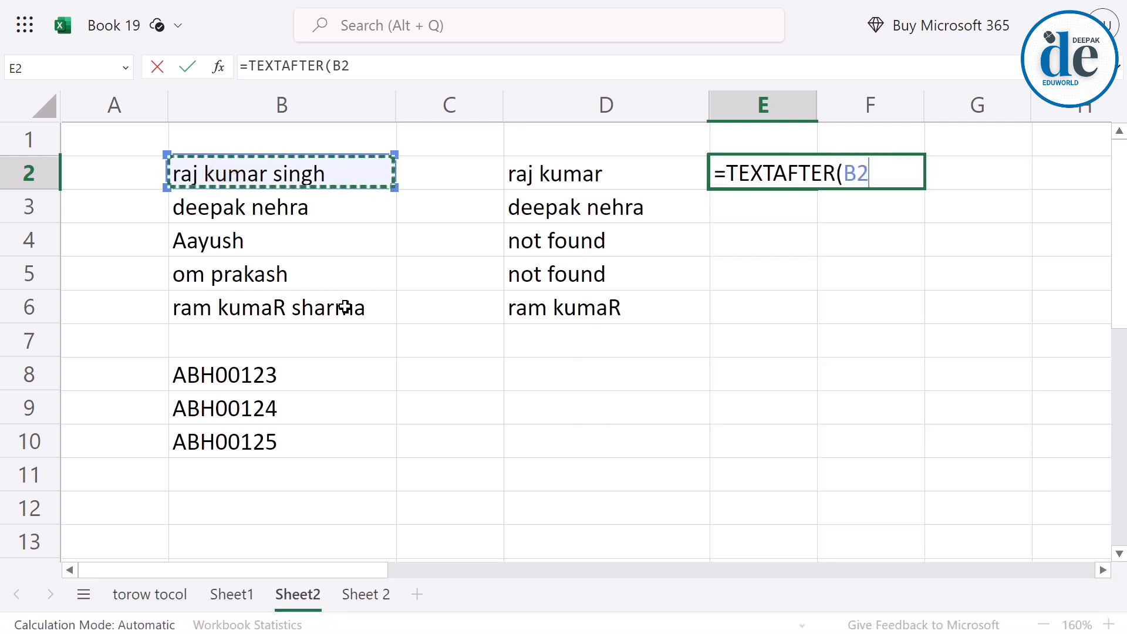
type(",")
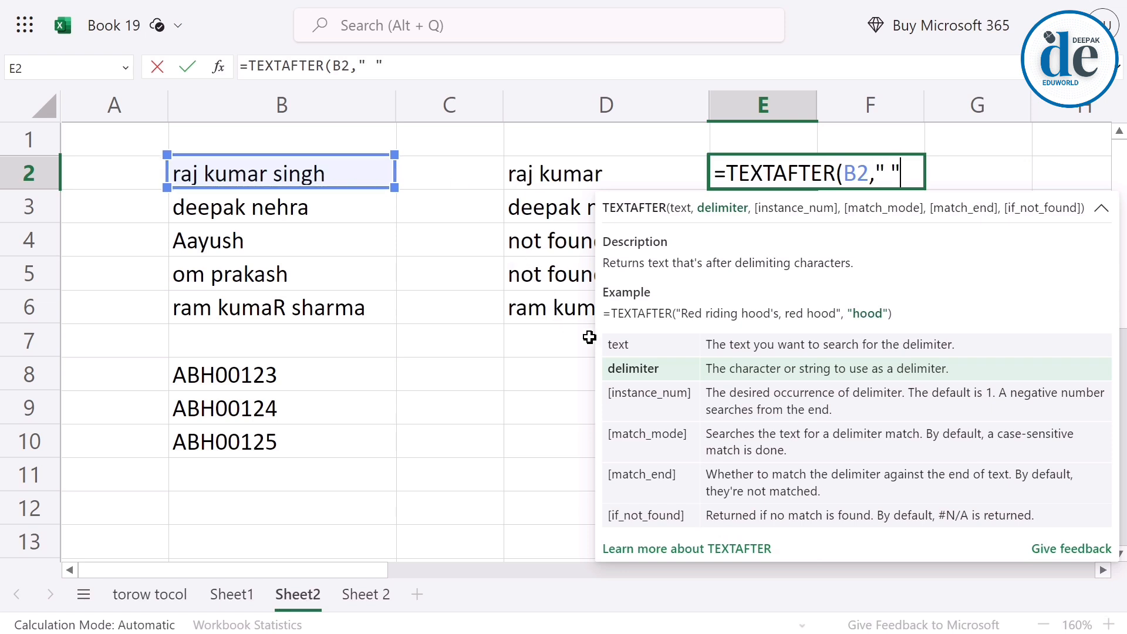
key("Return")
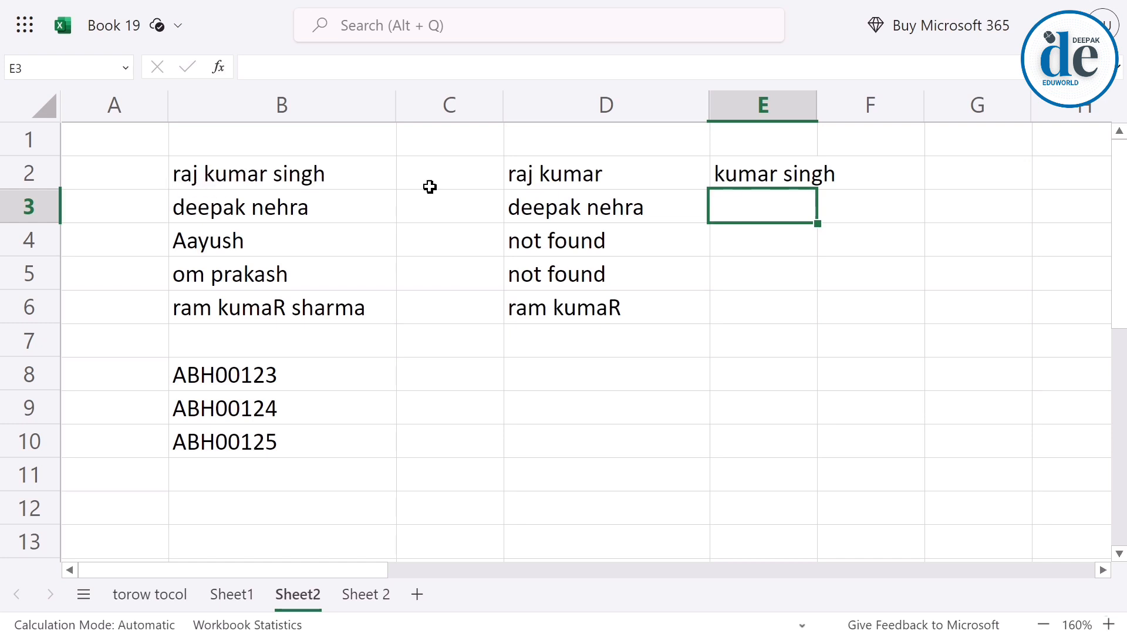
left_click(780, 184)
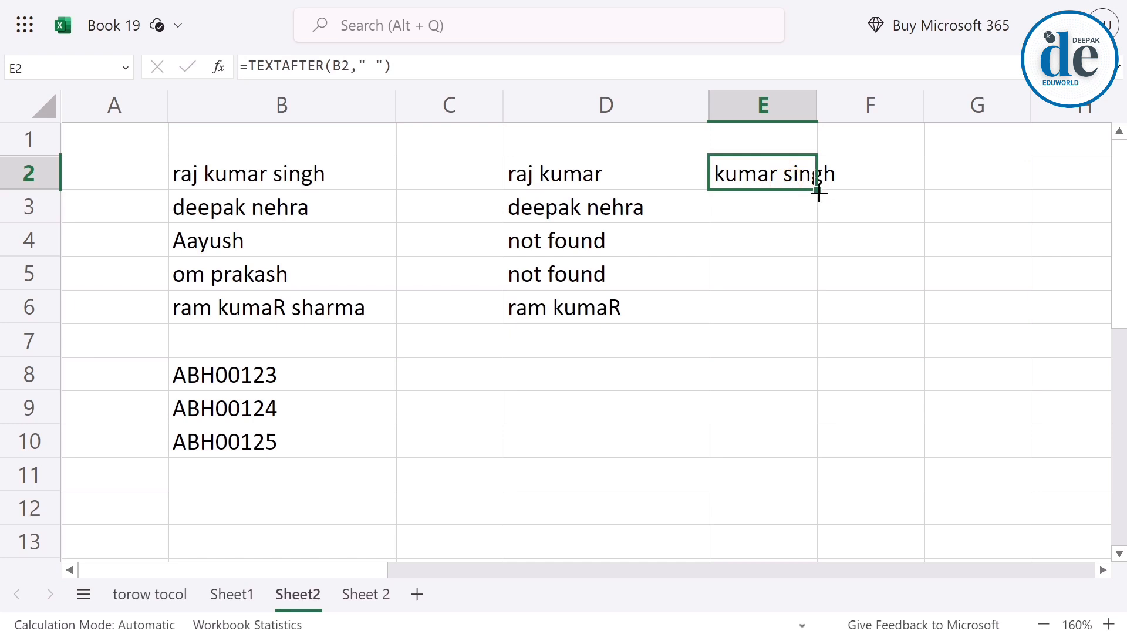
left_click_drag(818, 189, 818, 324)
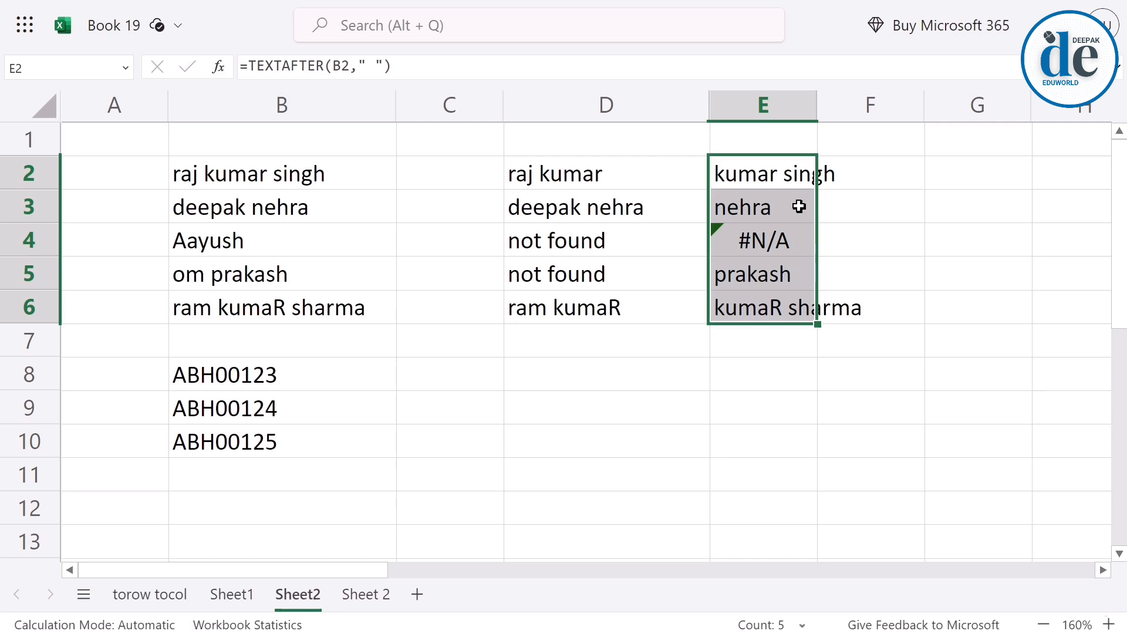
Add 2 as the instance_num argument of the TEXTAFTER formula in E2 and compare the result with the name in B2.
double_click(770, 174)
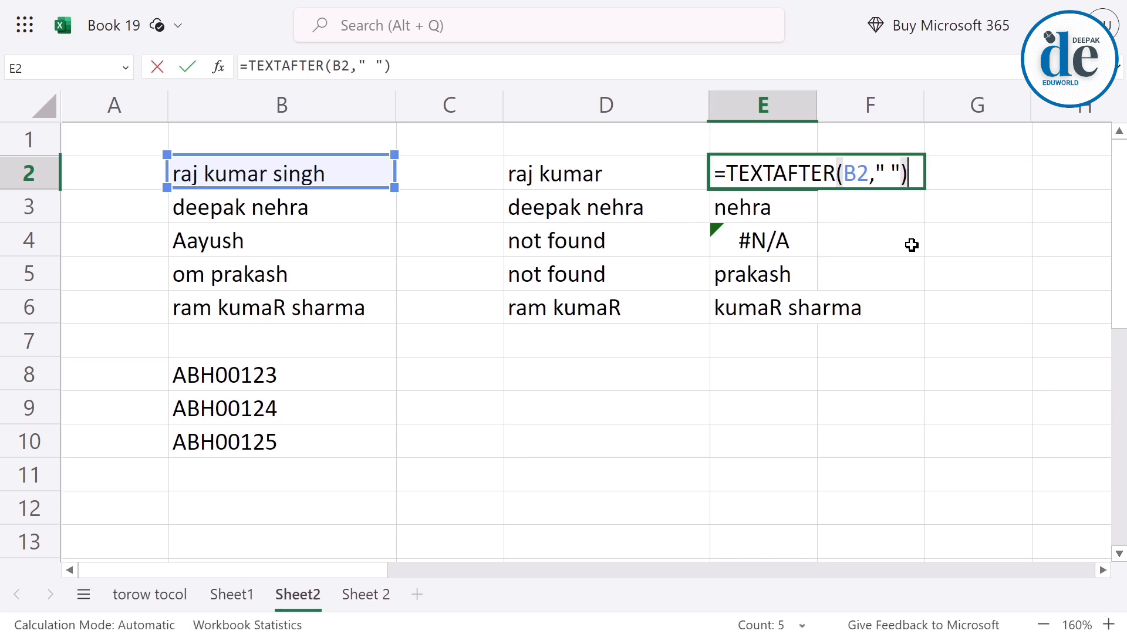
key("BackSpace")
type(",")
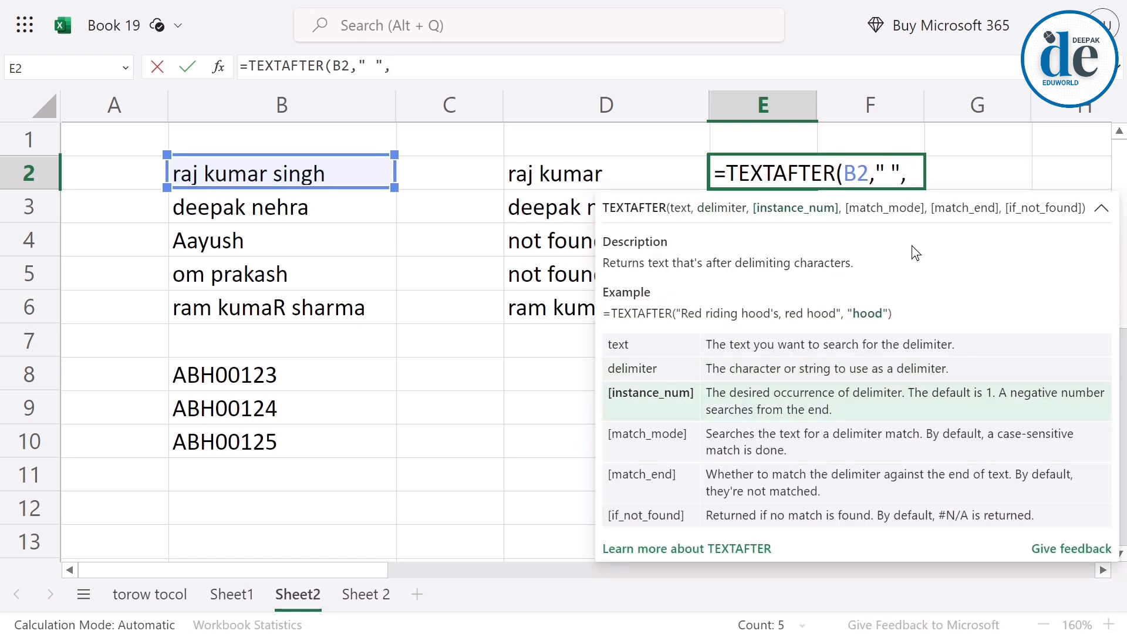
type("2")
key("BackSpace")
type("2")
key("Return")
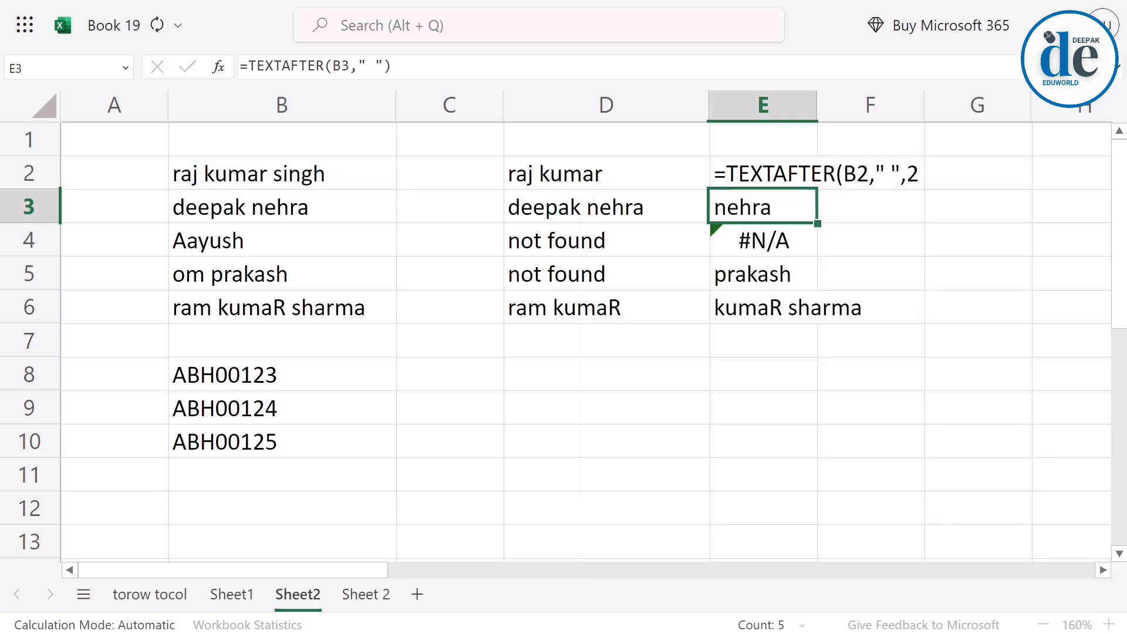
left_click(203, 180)
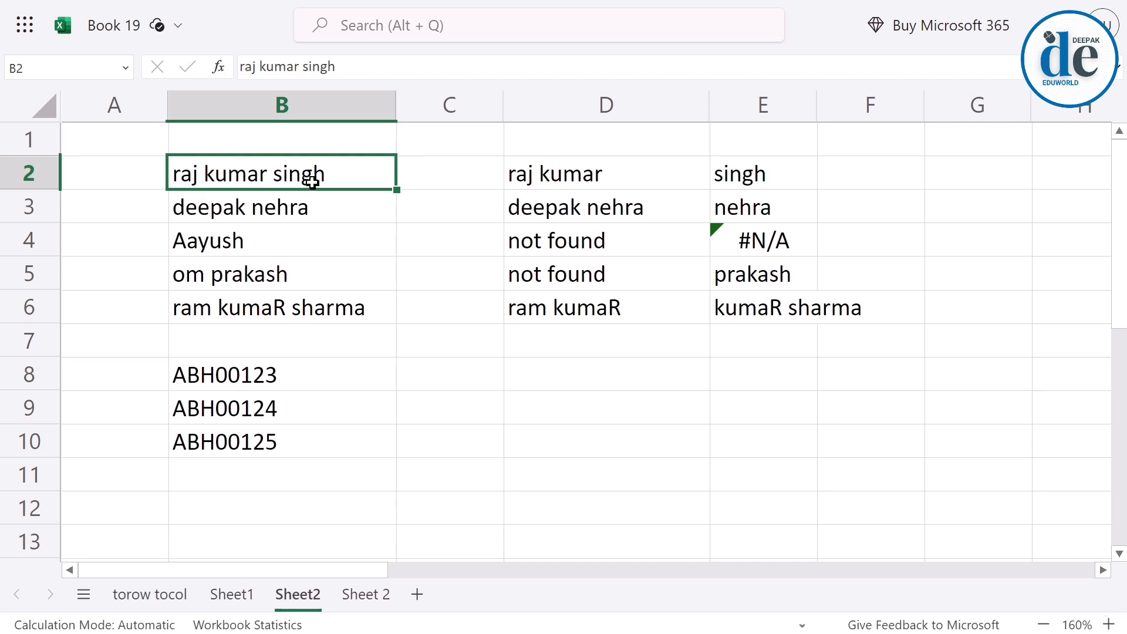
left_click(793, 177)
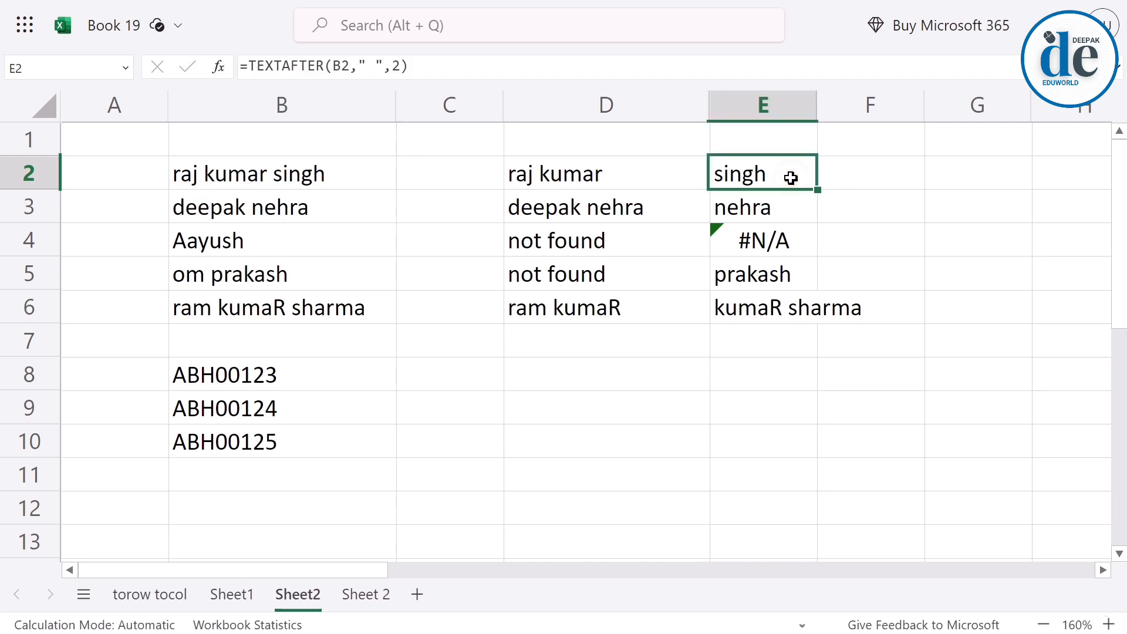
Enter =TEXTAFTER(B8,"h") in C8 to extract the text after a lowercase h from the code in B8.
left_click(447, 377)
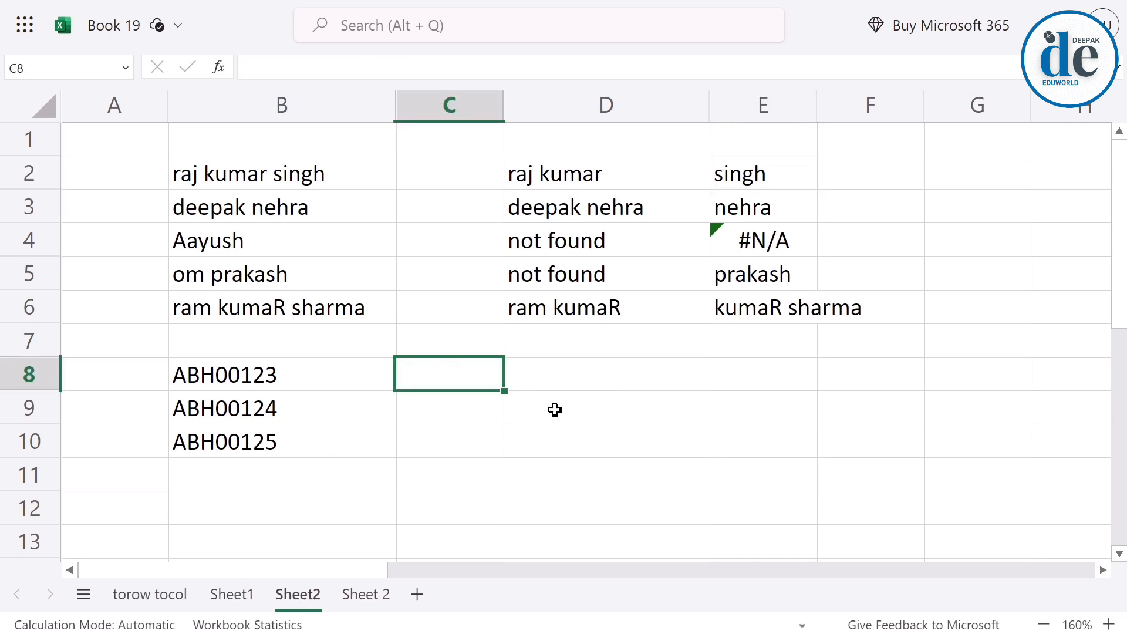
type("=texta")
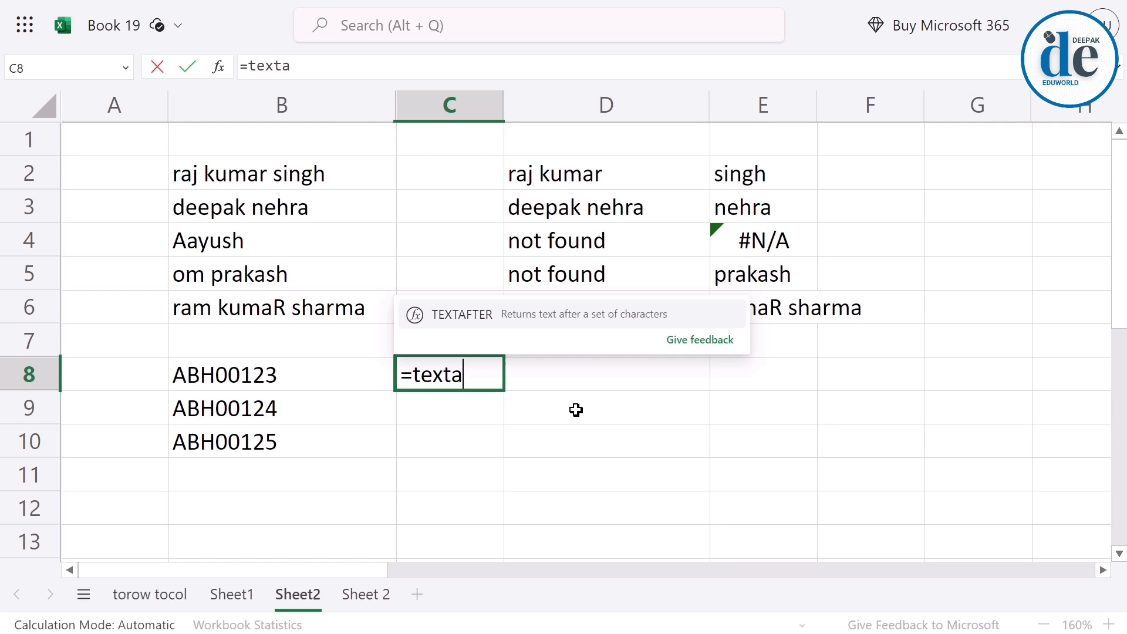
key("Tab")
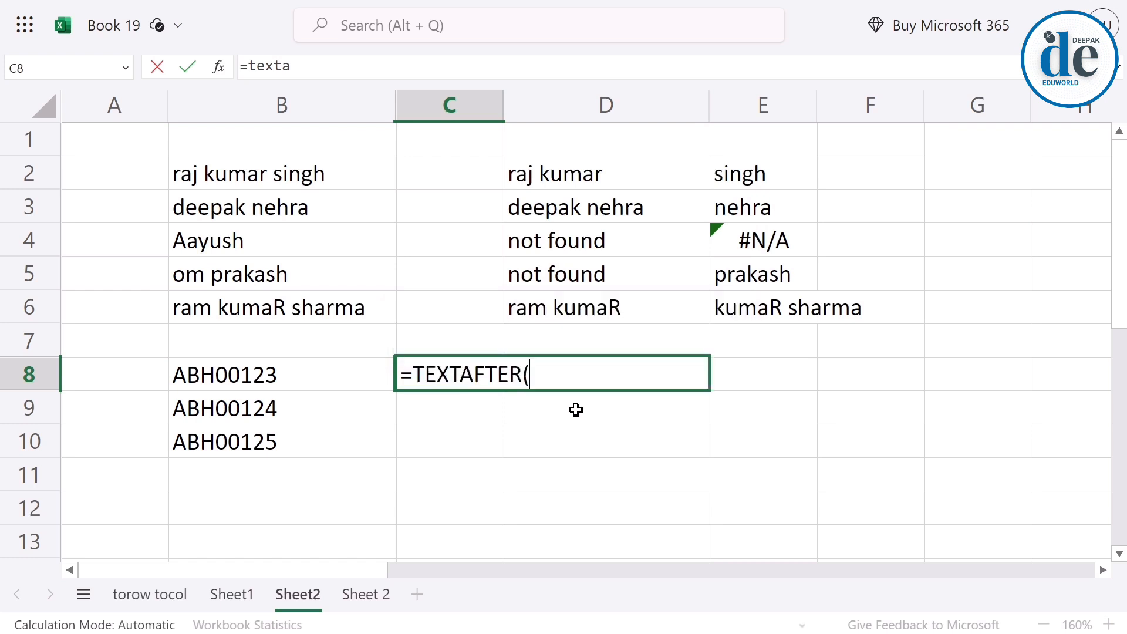
left_click(257, 384)
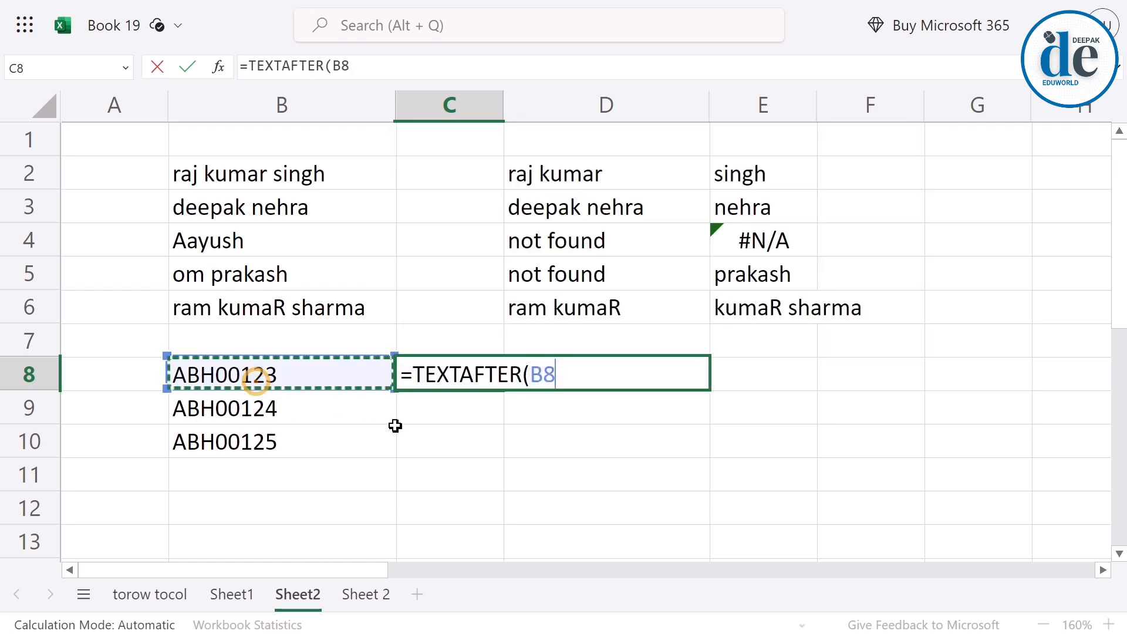
type(",")
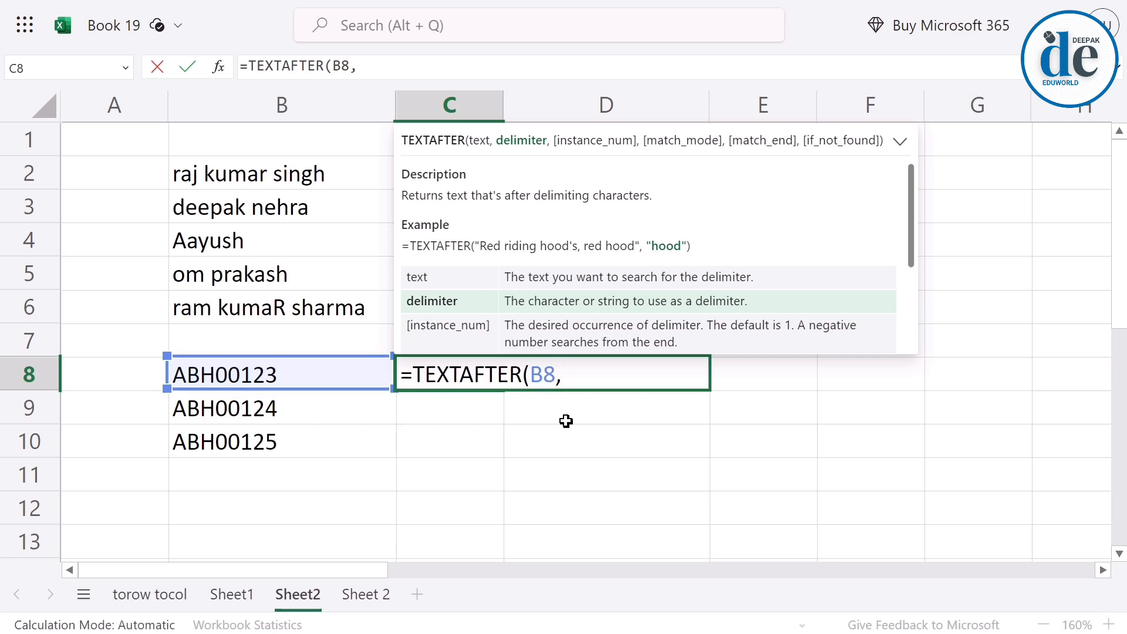
type("\"h\"")
key("Return")
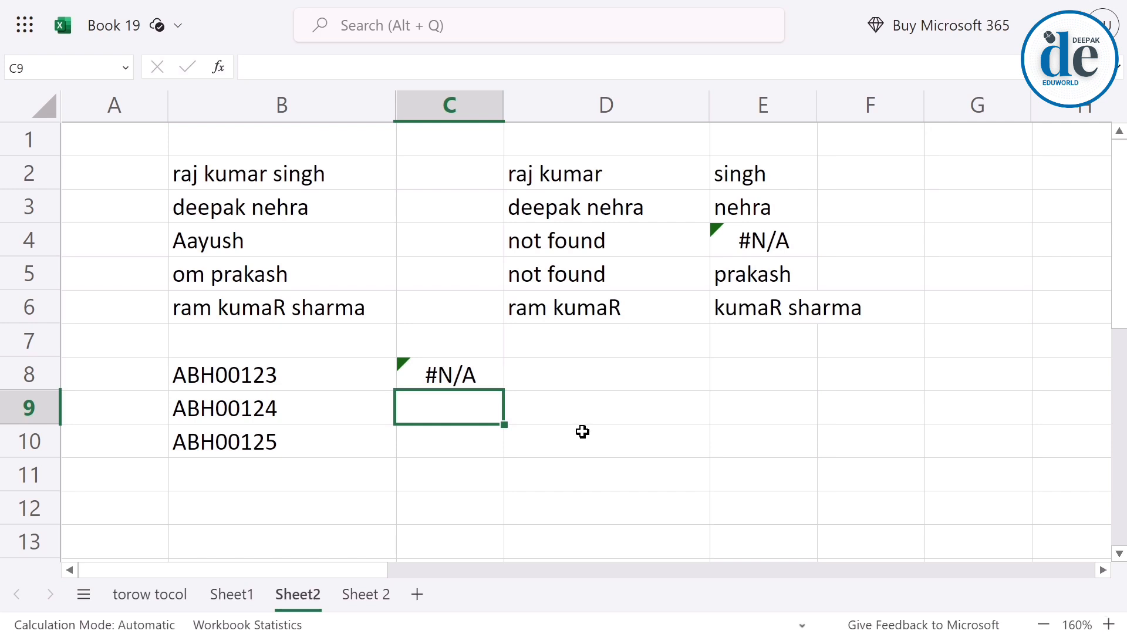
Change the delimiter of the TEXTAFTER formula in C8 to uppercase "H".
left_click(452, 383)
double_click(476, 376)
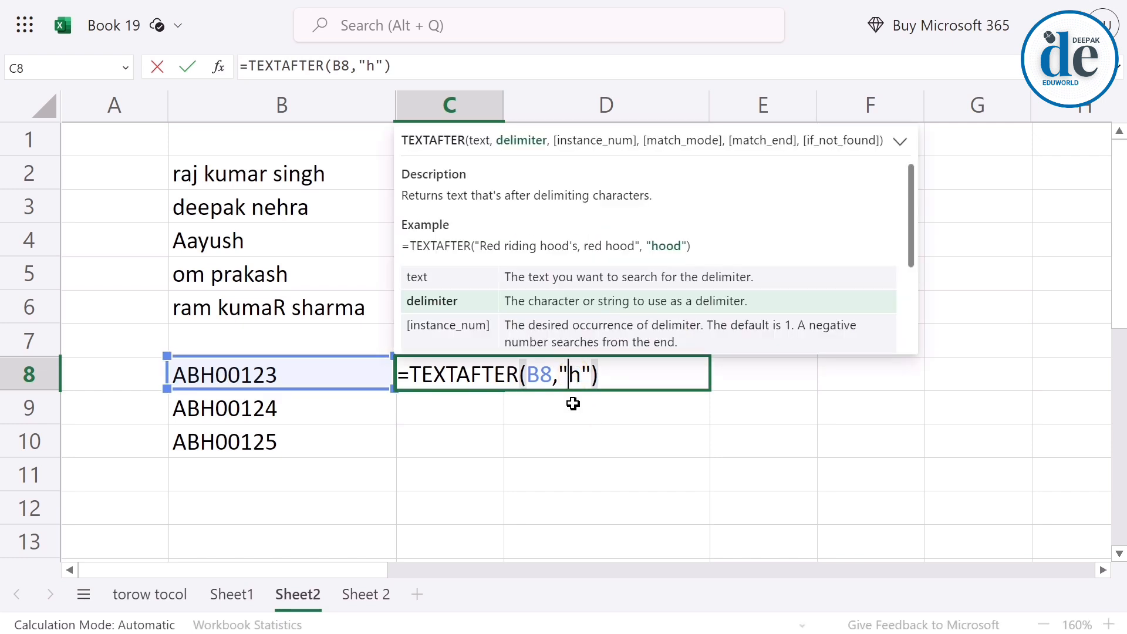
key("Delete")
type("H")
key("Return")
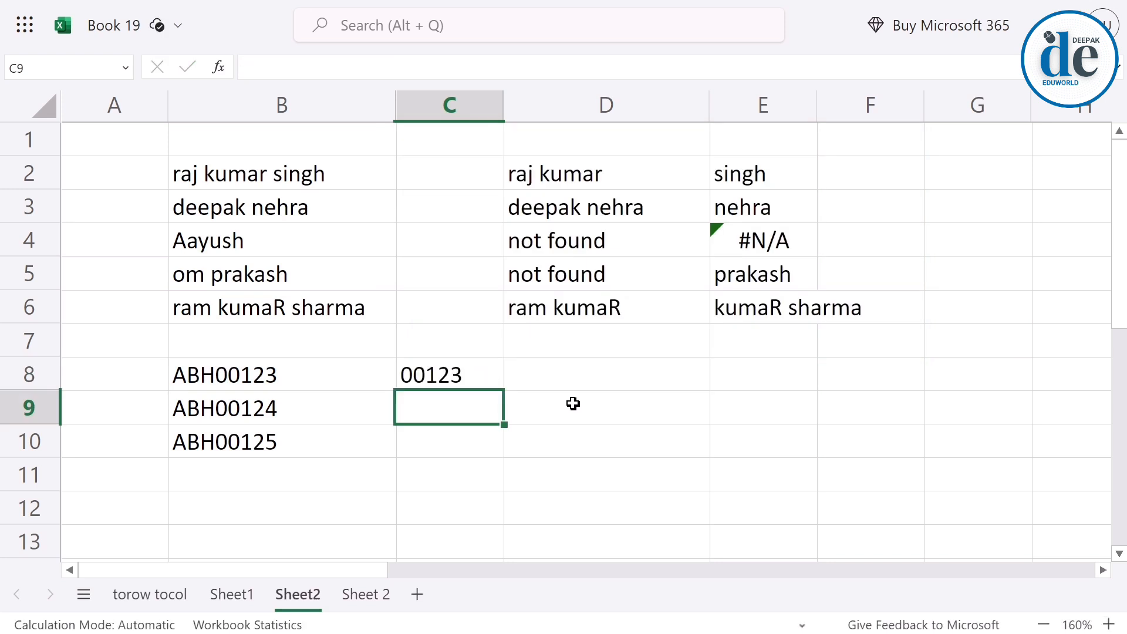
Add 0 as the match_mode argument of the TEXTAFTER formula in C8, leaving instance_num empty.
double_click(476, 376)
left_click(632, 376)
key("BackSpace")
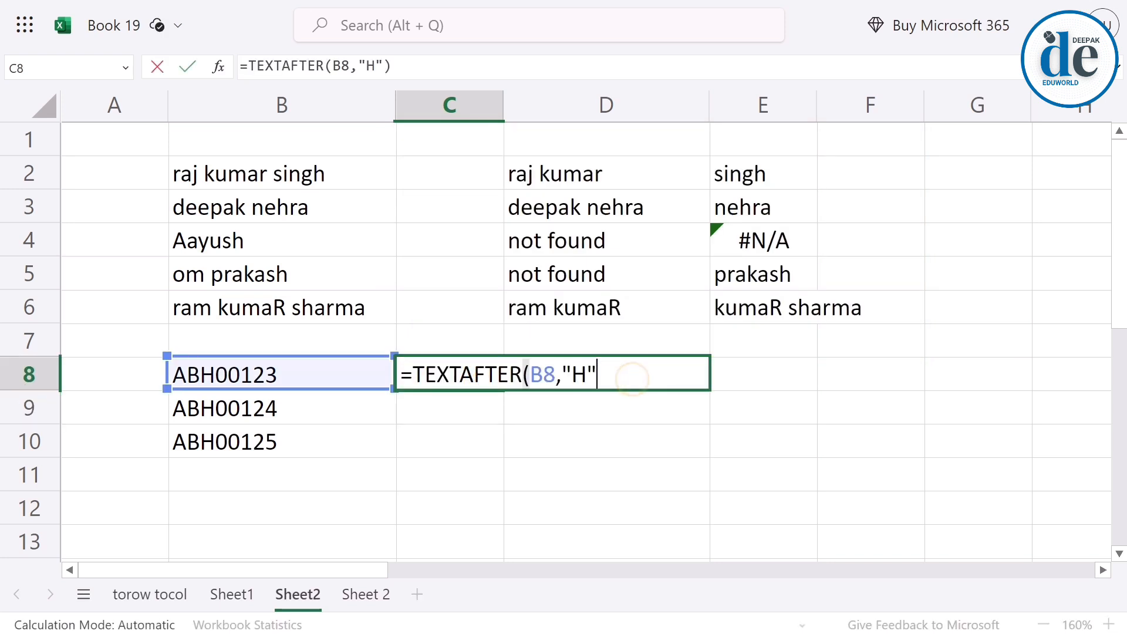
type(",")
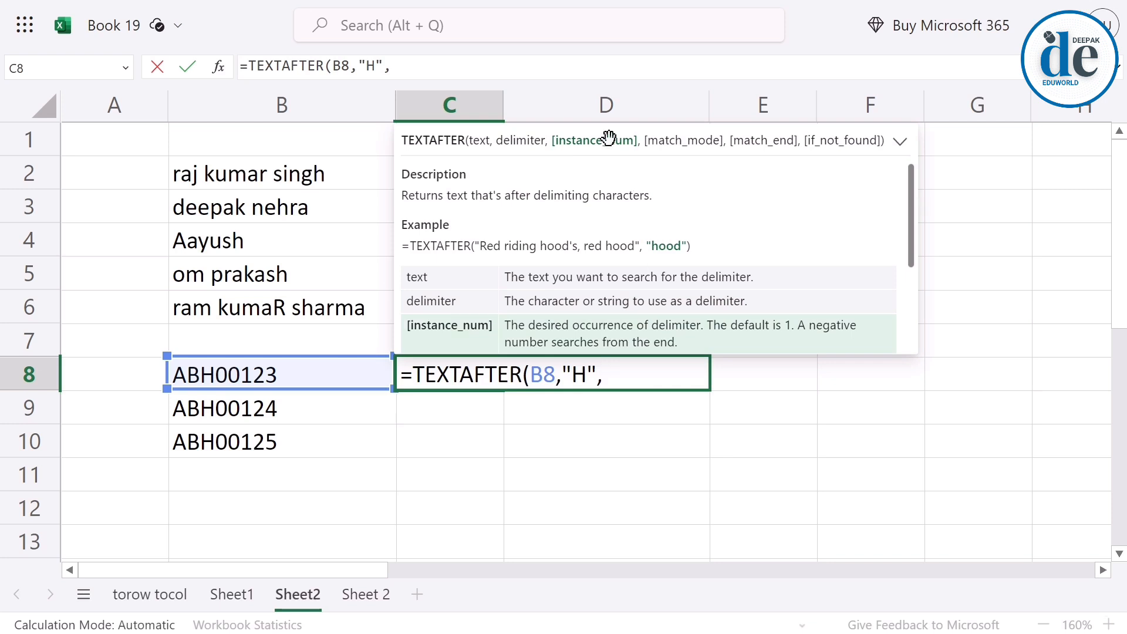
type(",")
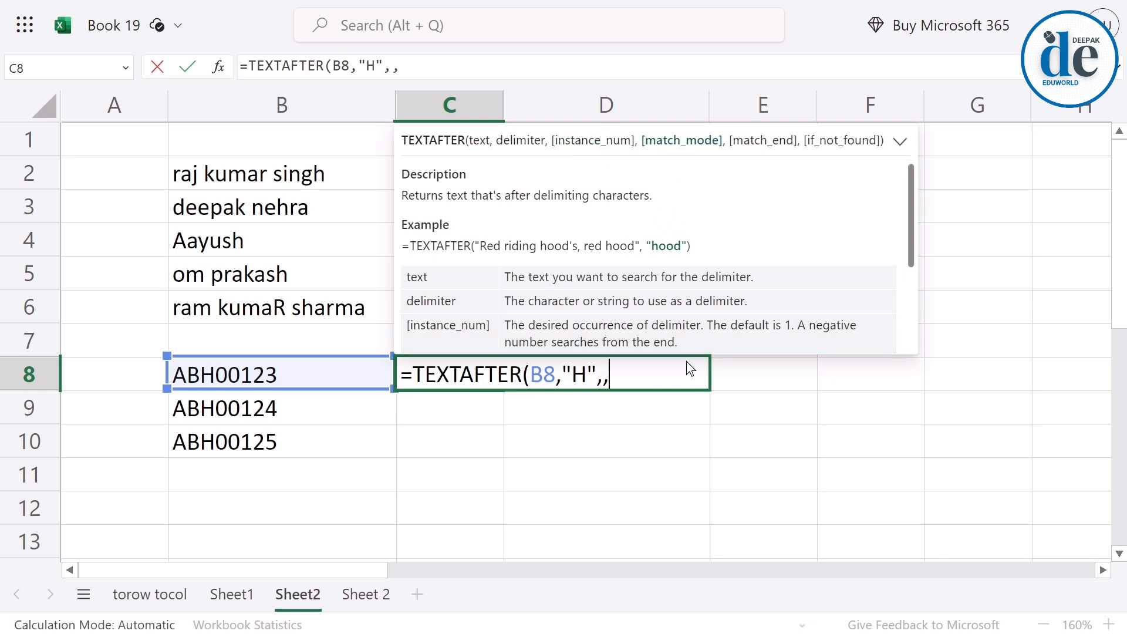
type("0")
key("Return")
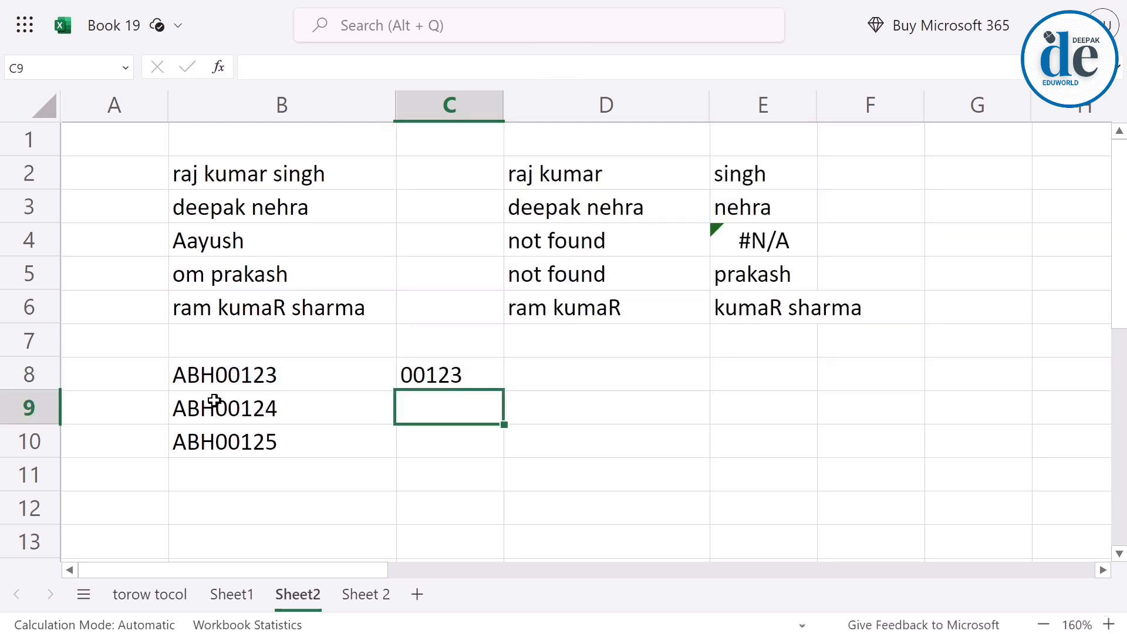
Set the match_mode argument of the TEXTAFTER formula in C8 to 1 for case-insensitive matching.
double_click(449, 371)
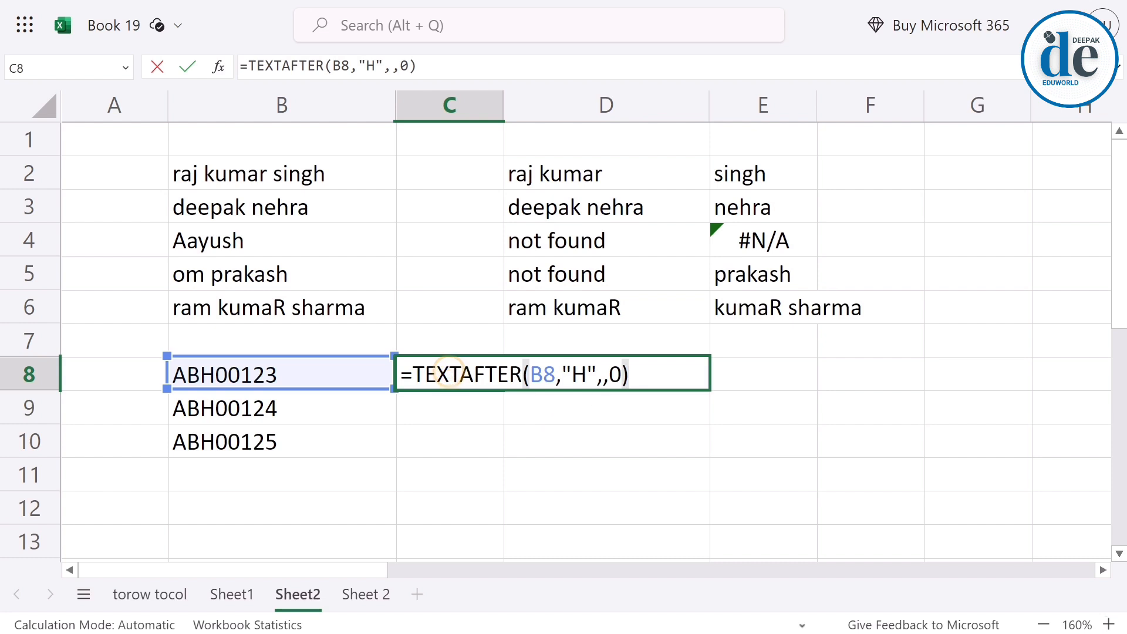
left_click(587, 374)
double_click(580, 375)
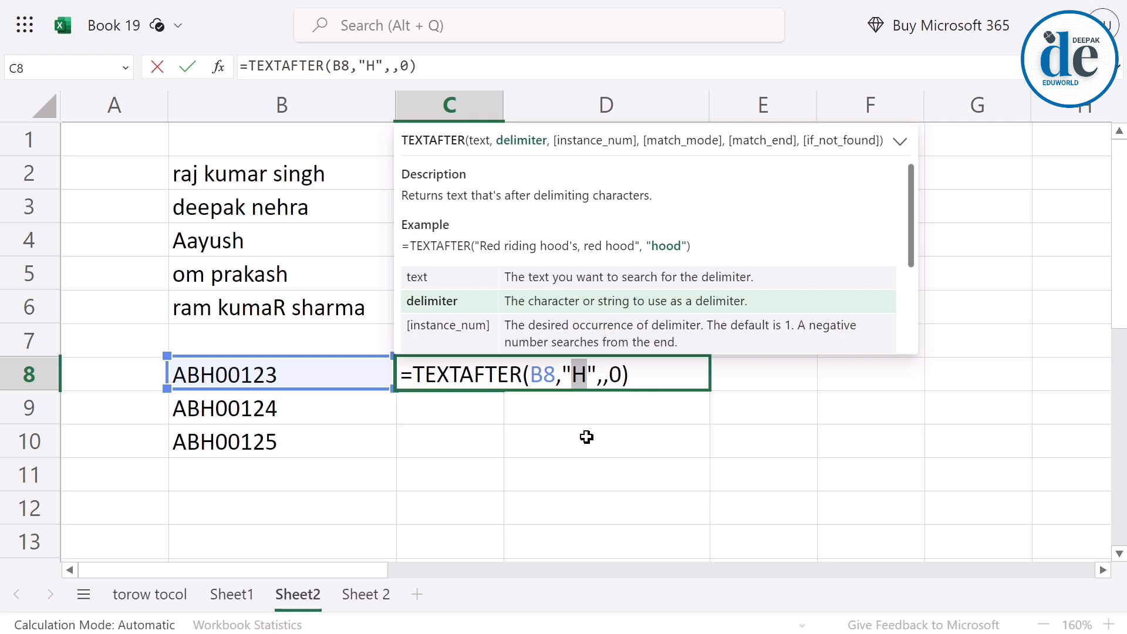
left_click(622, 376)
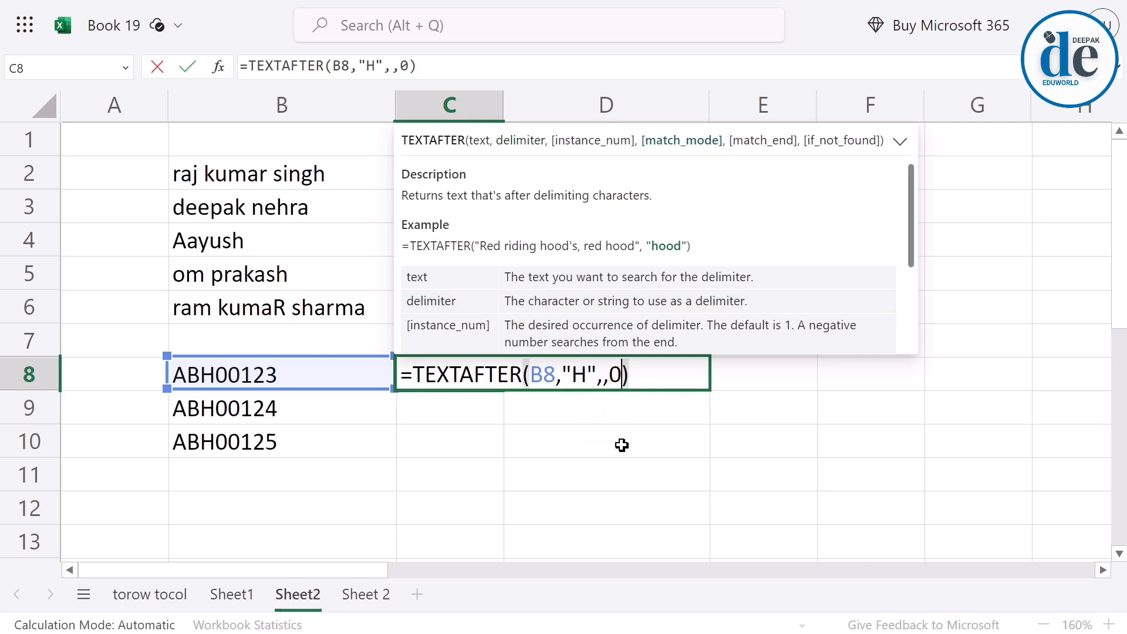
key("BackSpace")
type("1")
key("Return")
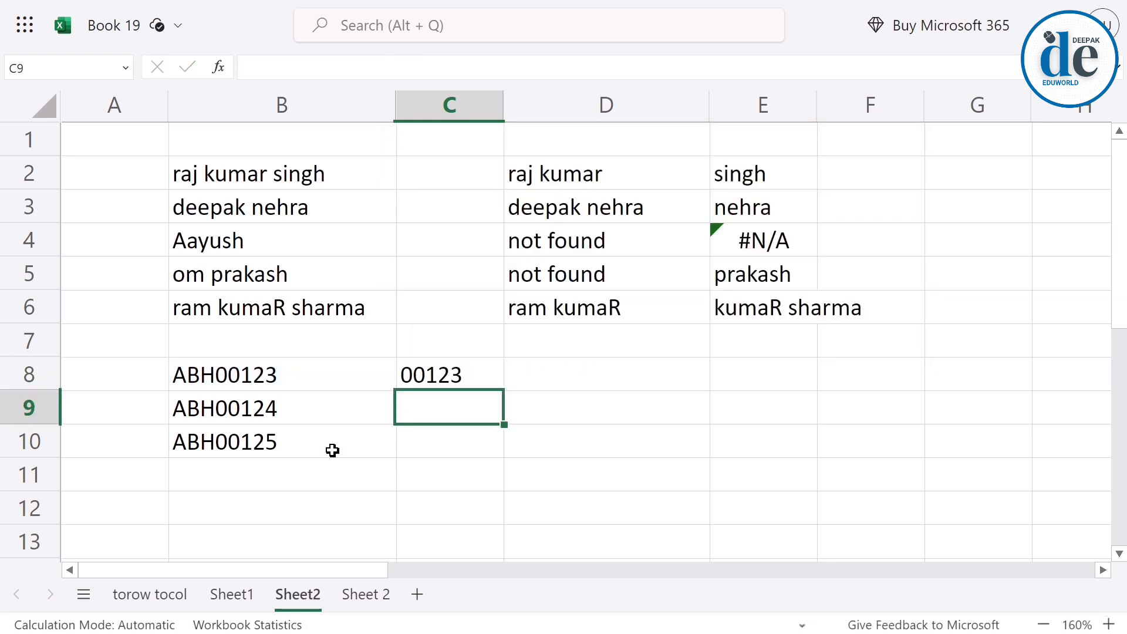
Replace the delimiter with lowercase "h" in the C8 TEXTAFTER formula, keeping match_mode at 1.
double_click(458, 379)
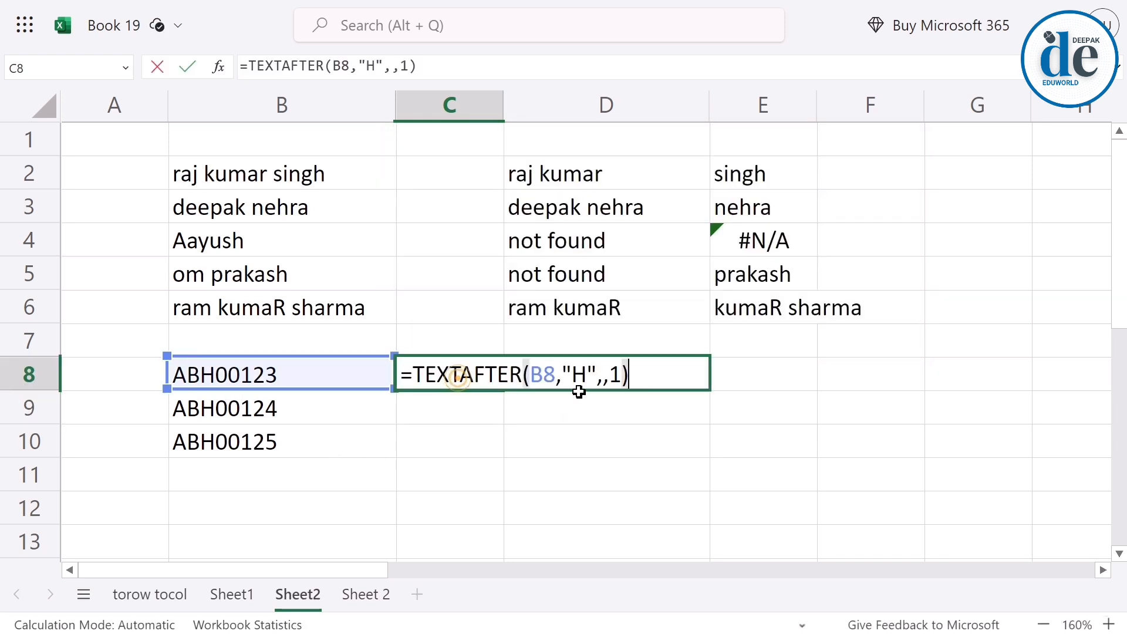
left_click(580, 385)
key("BackSpace")
type("h")
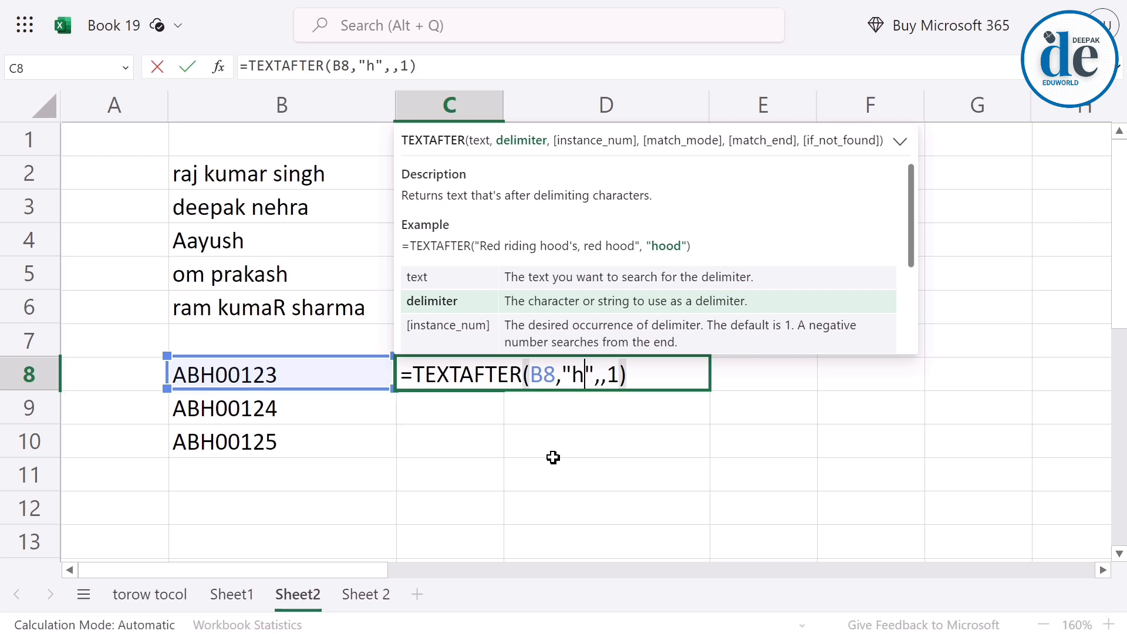
key("Return")
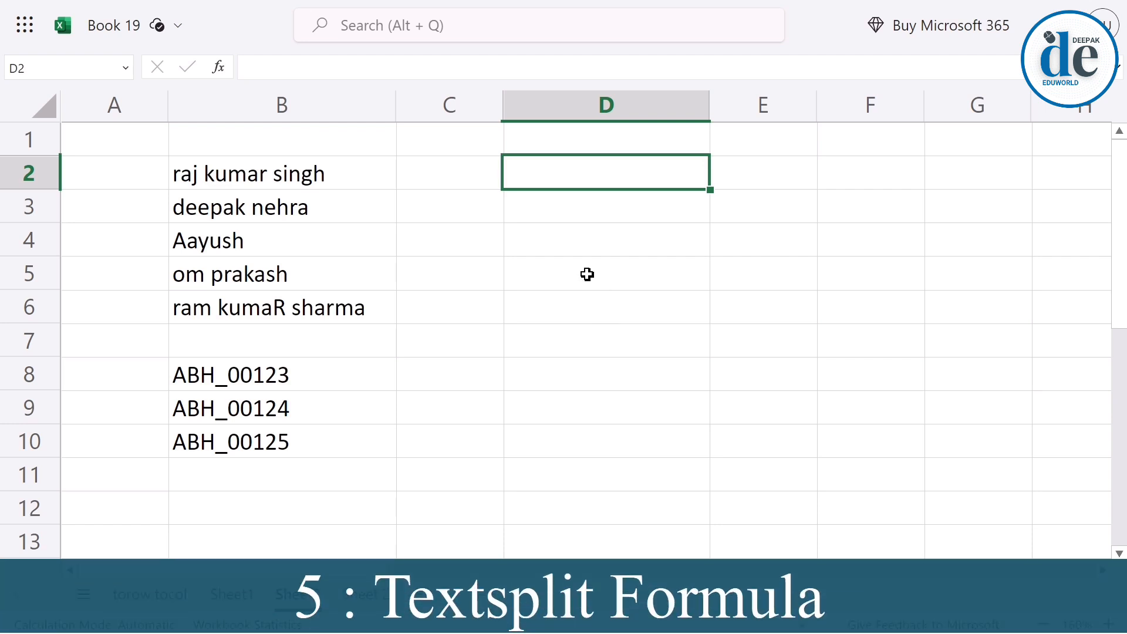
Enter a TEXTSPLIT formula in D2 that splits the name in B2 into columns at each space.
type("=texts")
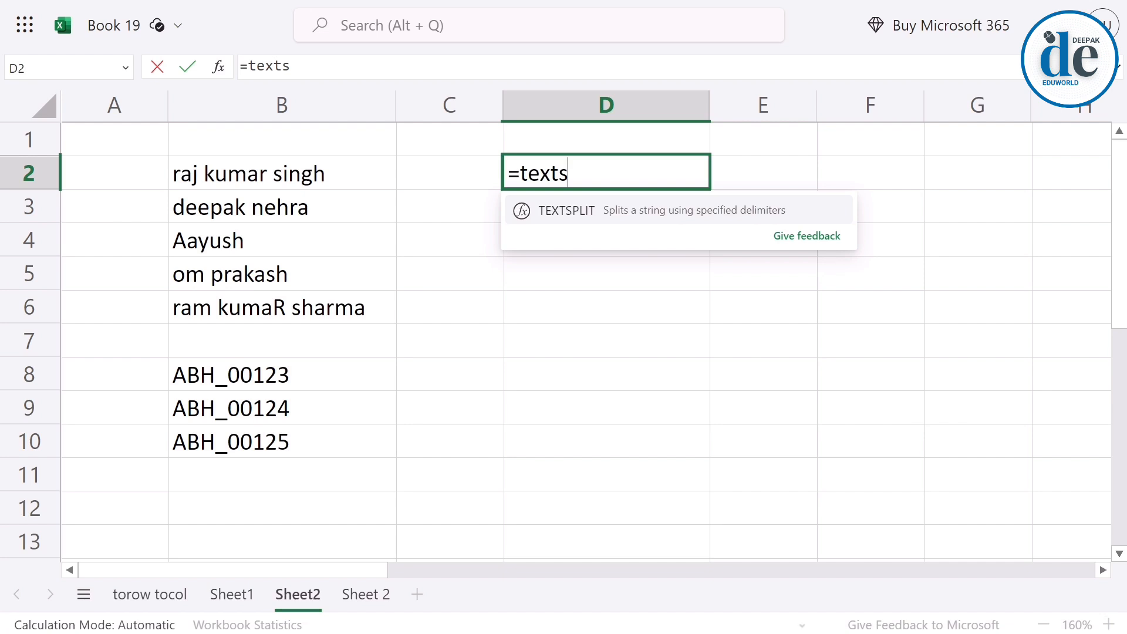
key("Tab")
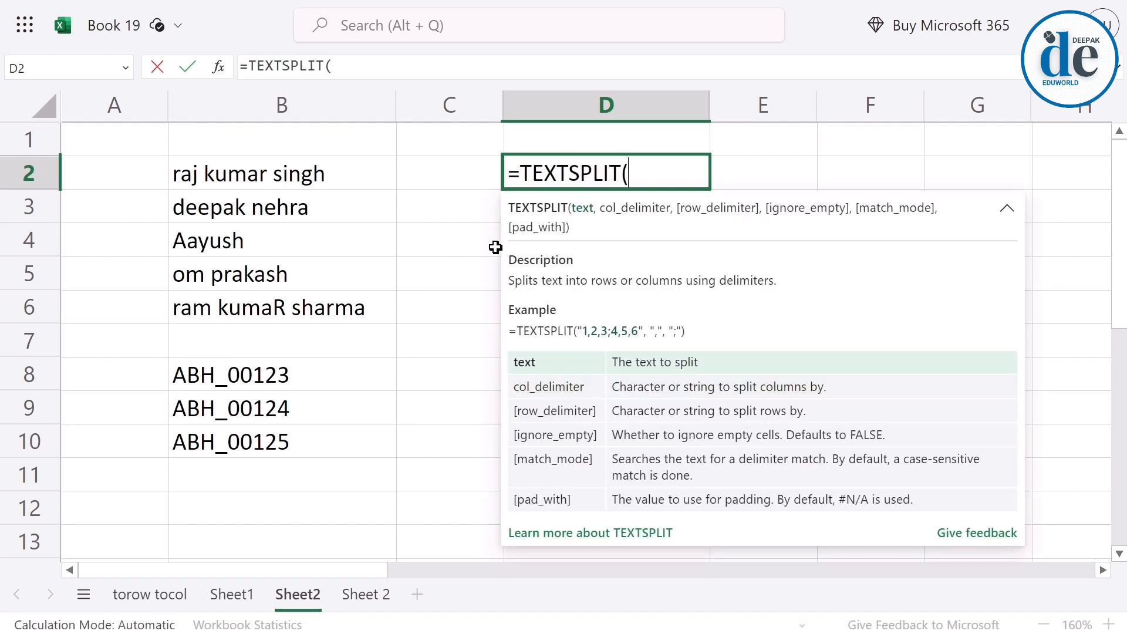
left_click(250, 176)
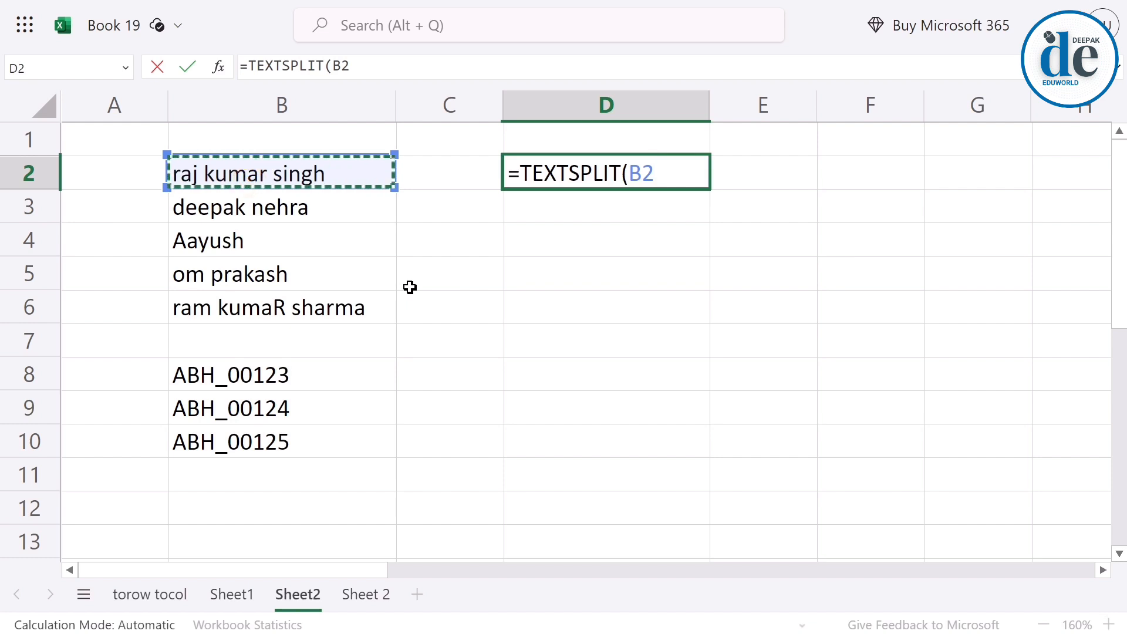
type(",")
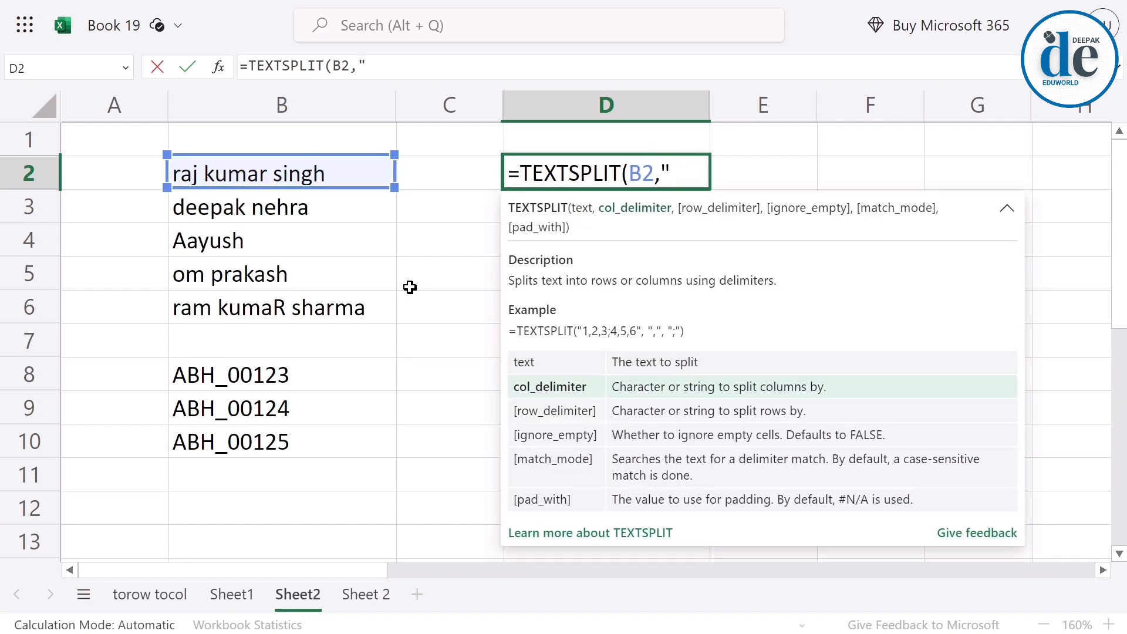
type("\" \"")
key("Return")
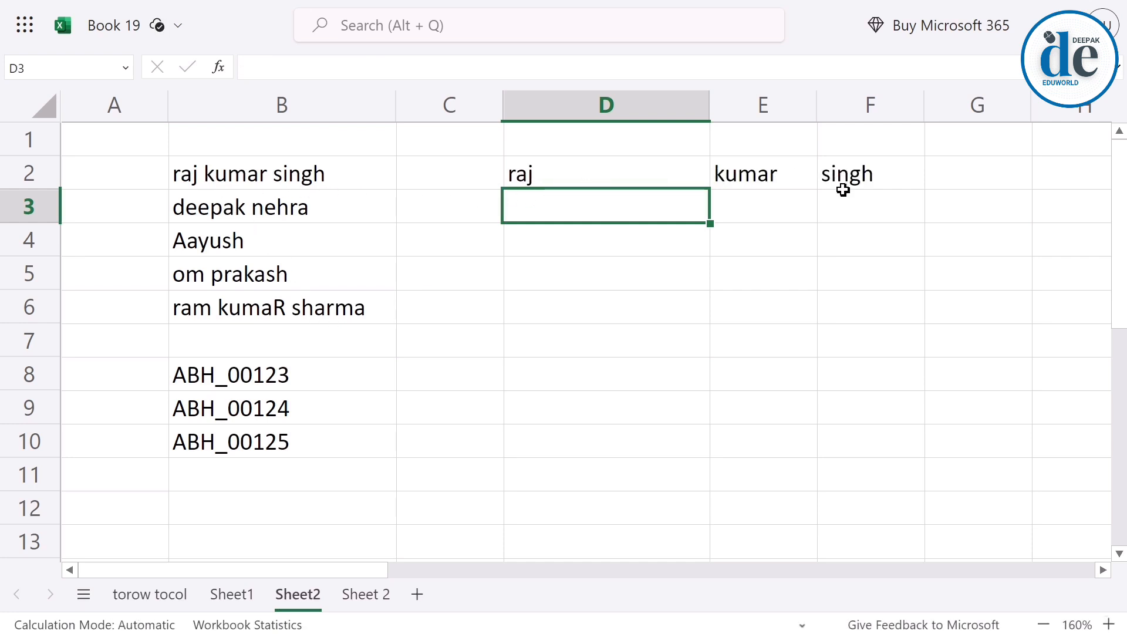
Fill the TEXTSPLIT formula from D2 down through D5.
left_click(663, 162)
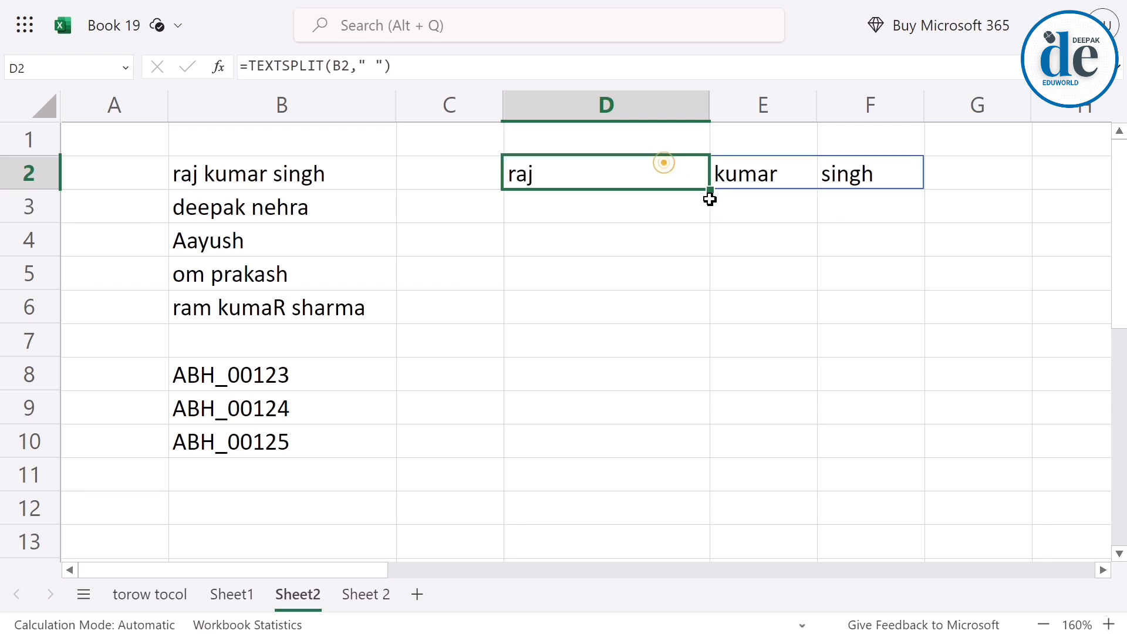
left_click_drag(711, 192, 719, 282)
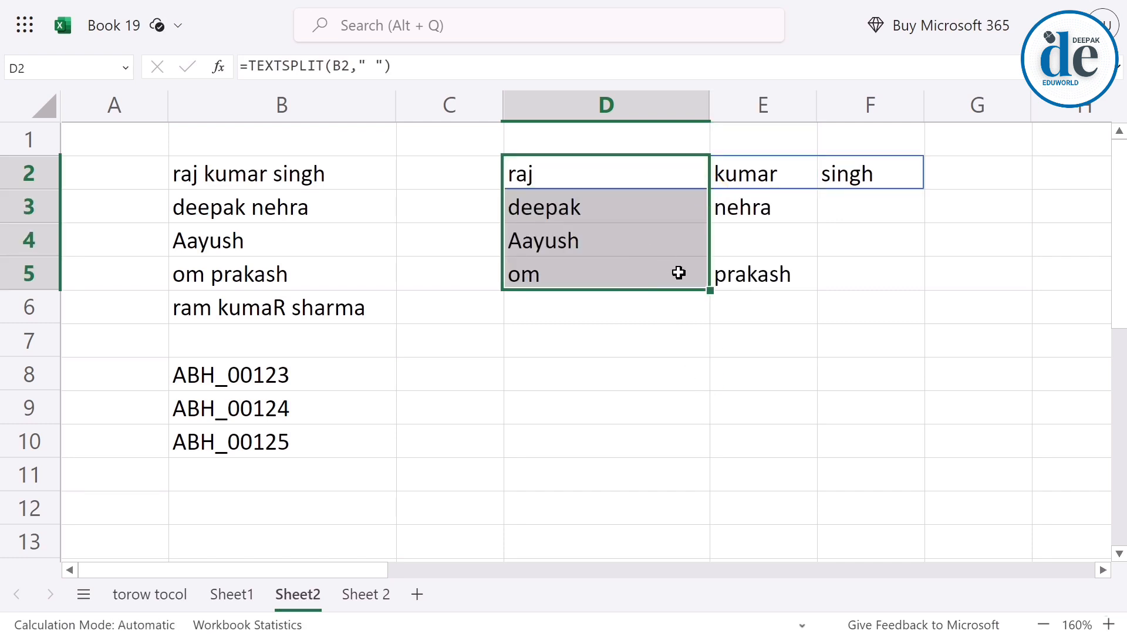
left_click(874, 387)
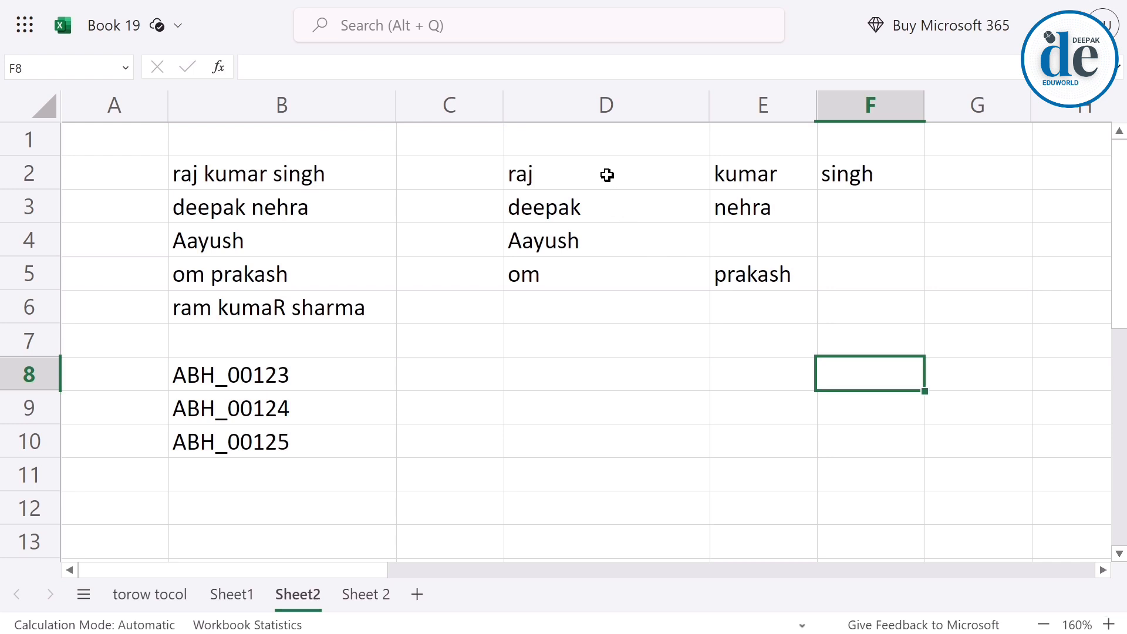
Enter a TEXTSPLIT formula in D8 that splits the code in B8 into columns at the underscore "_".
left_click(538, 376)
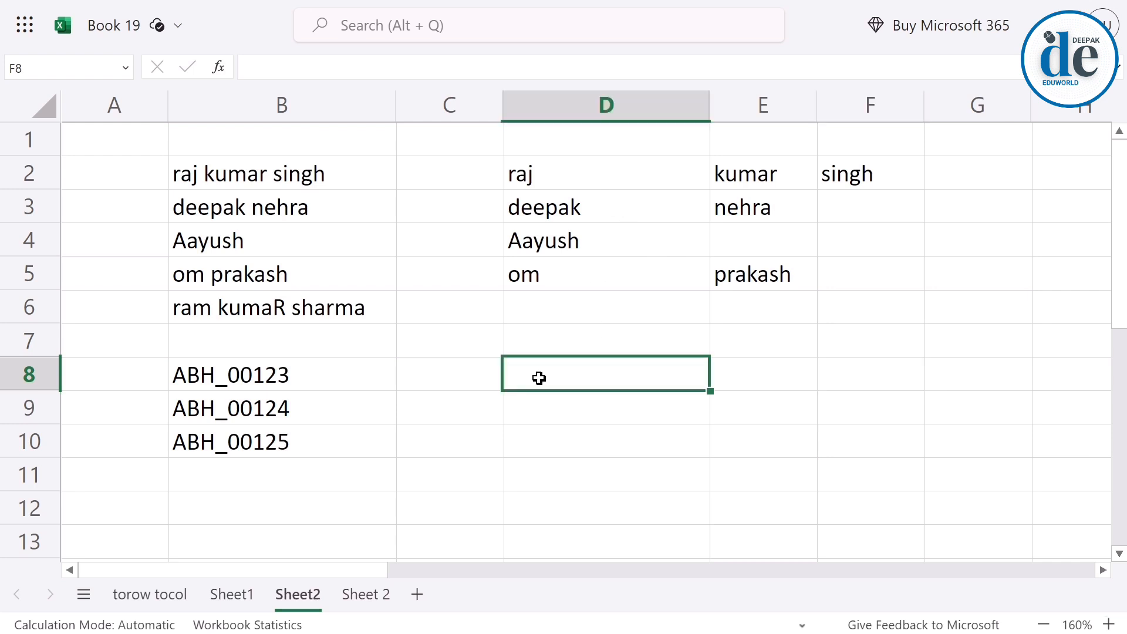
type("=")
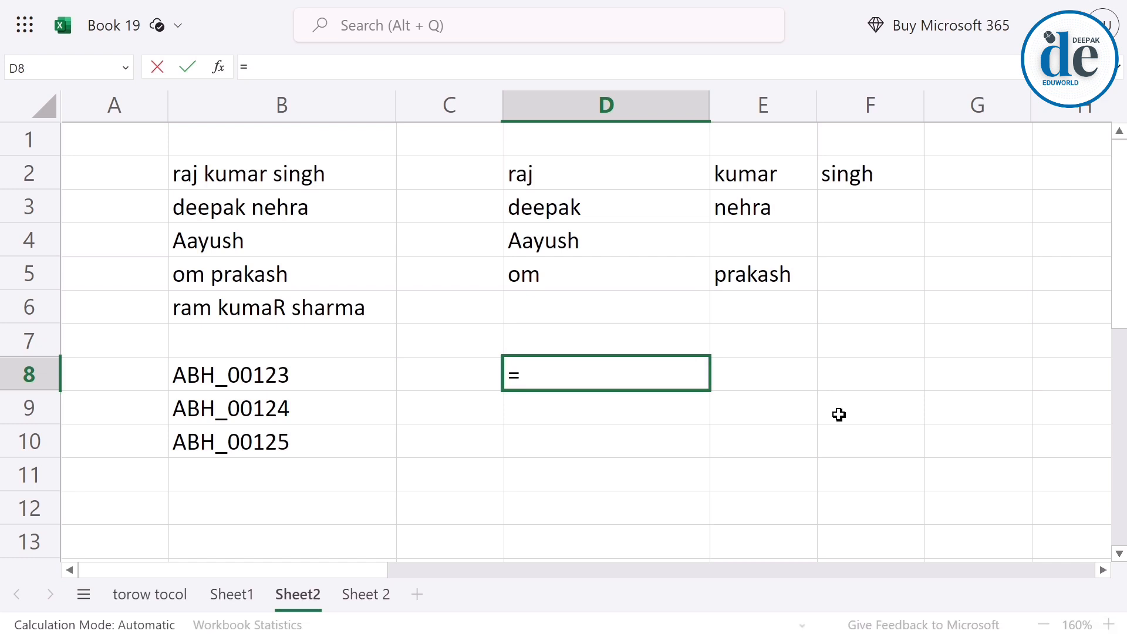
type("textsp")
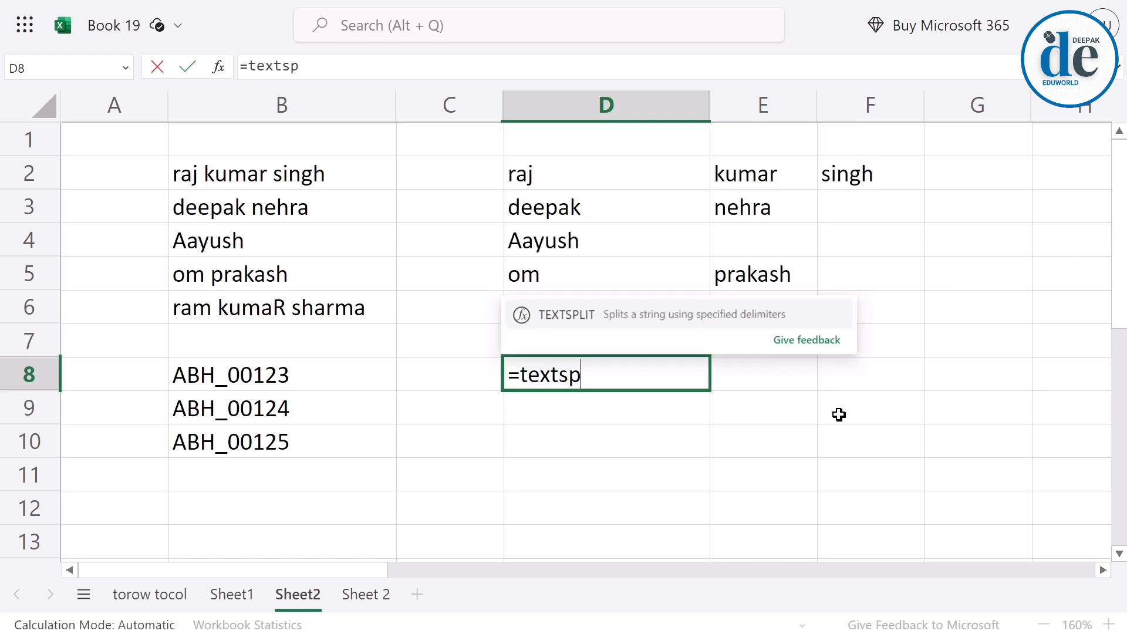
key("Tab")
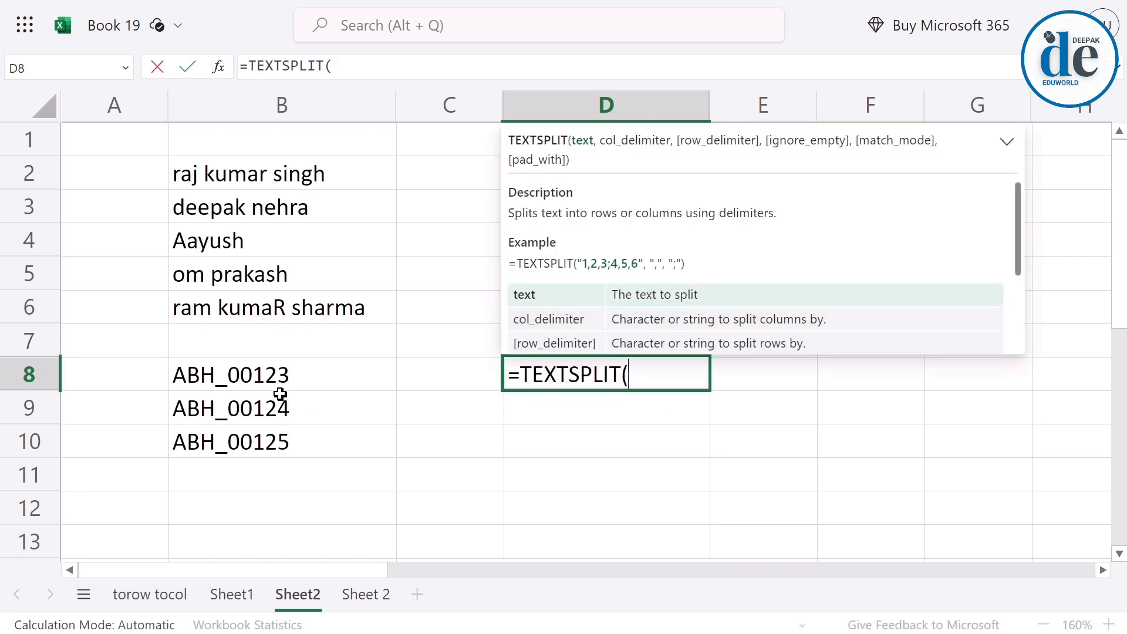
left_click(340, 385)
type(",\"_")
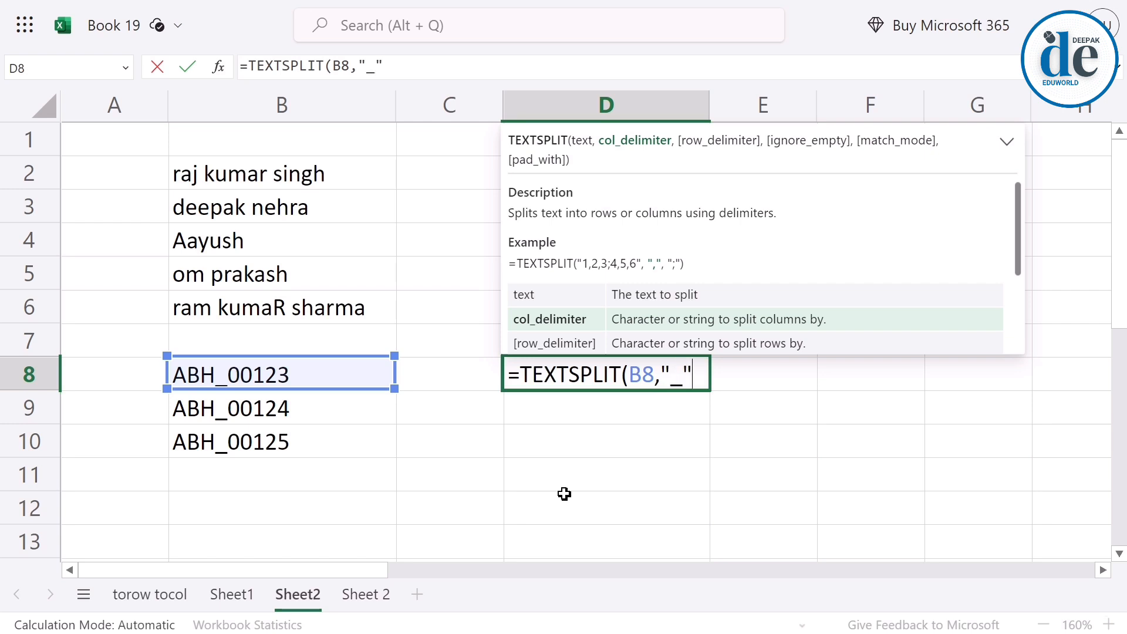
key("Return")
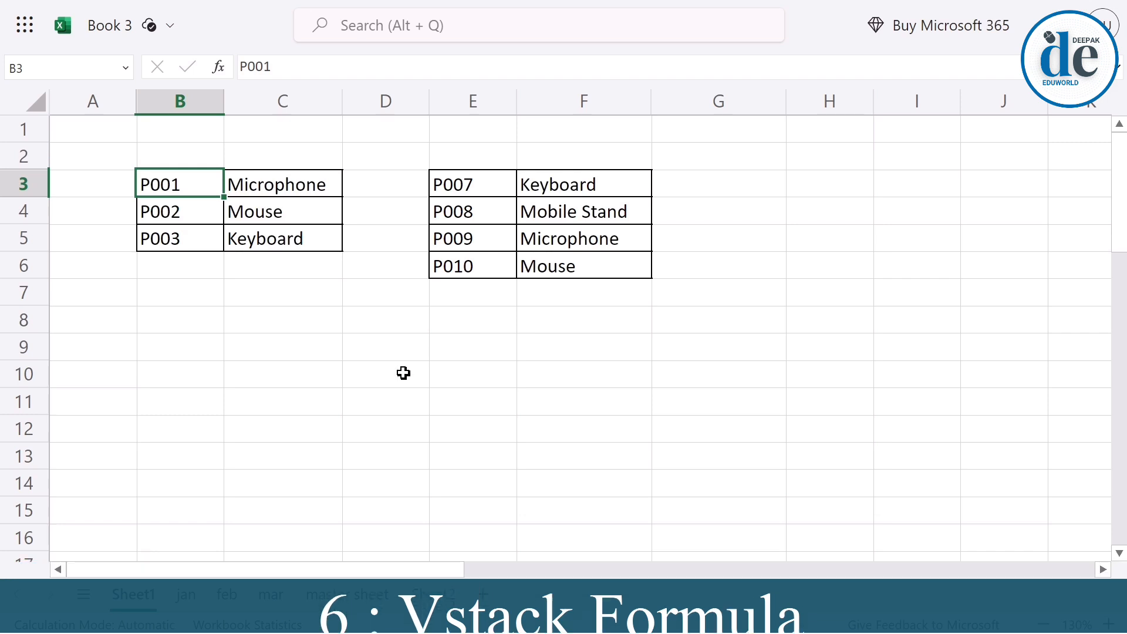
Enter a VSTACK formula in E8 of Sheet1 in Book 3 that stacks the ranges B3:C5 and E3:F6.
left_click_drag(189, 184, 269, 229)
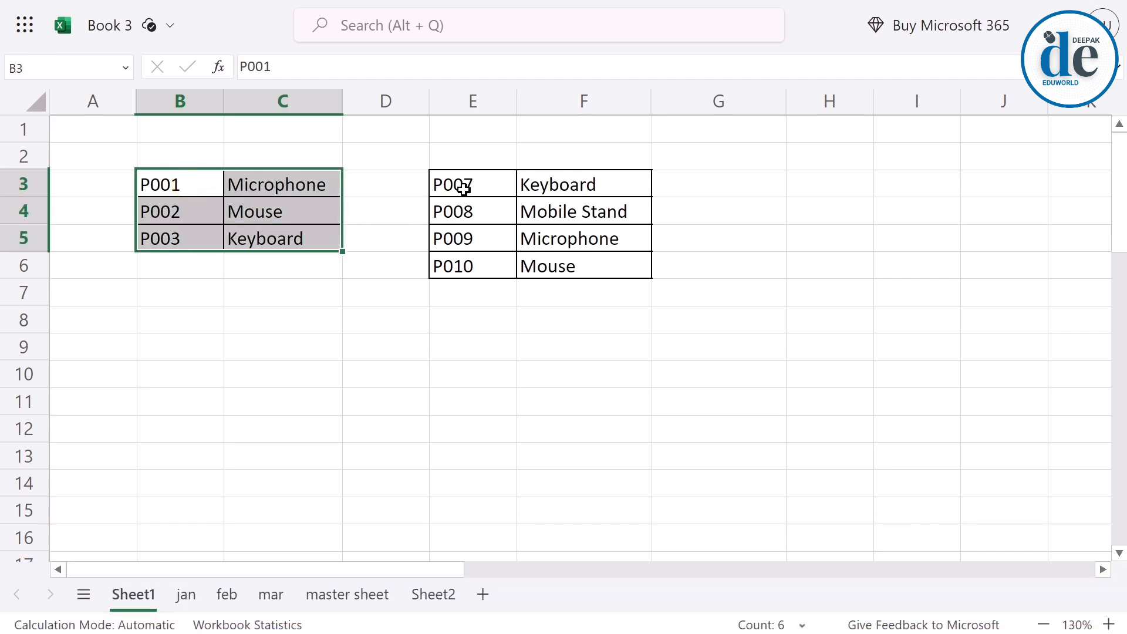
left_click_drag(461, 185, 557, 265)
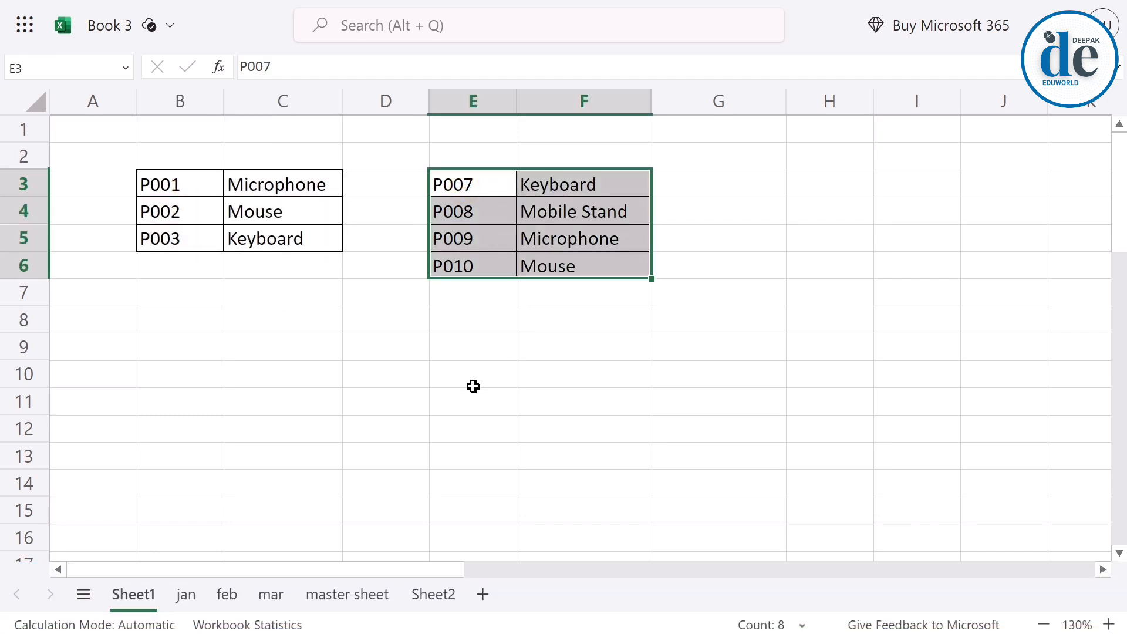
left_click(470, 319)
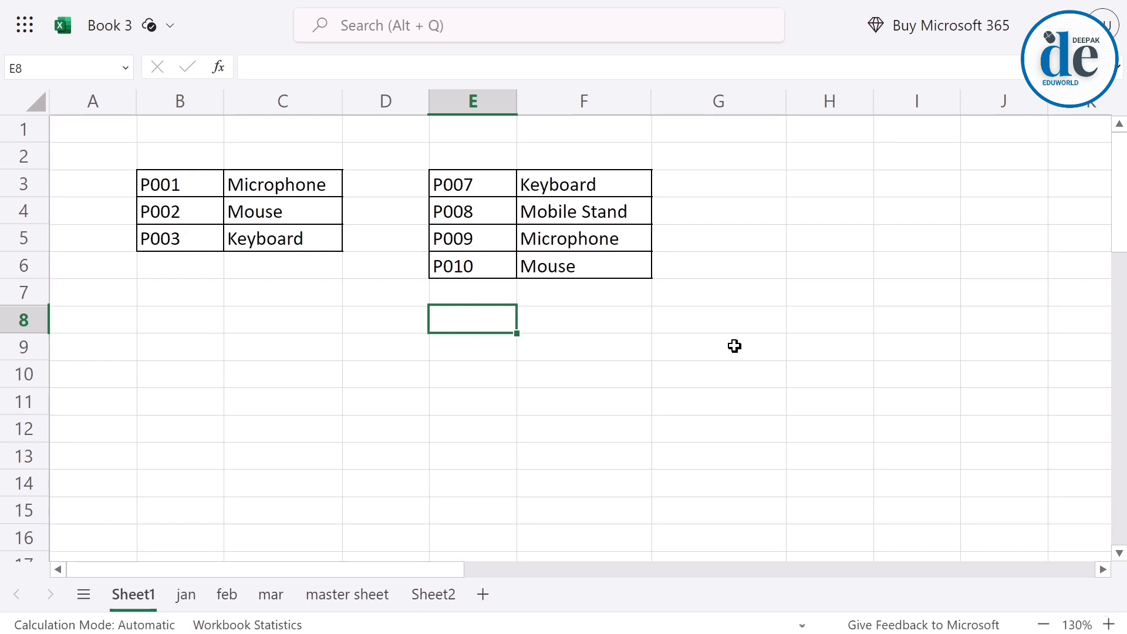
type("=")
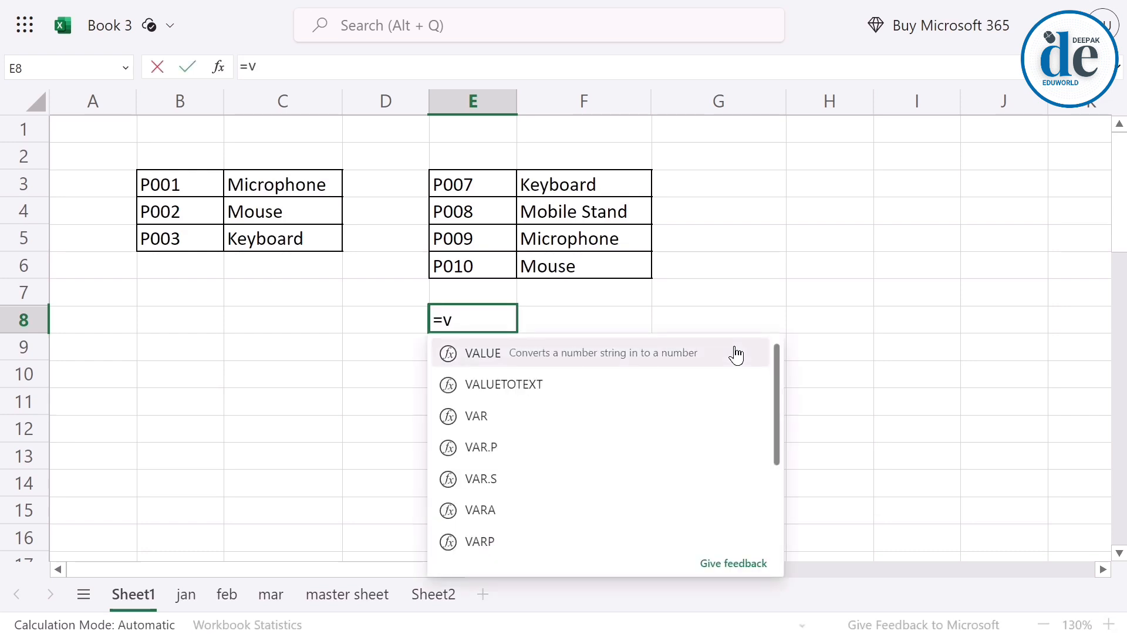
type("vst")
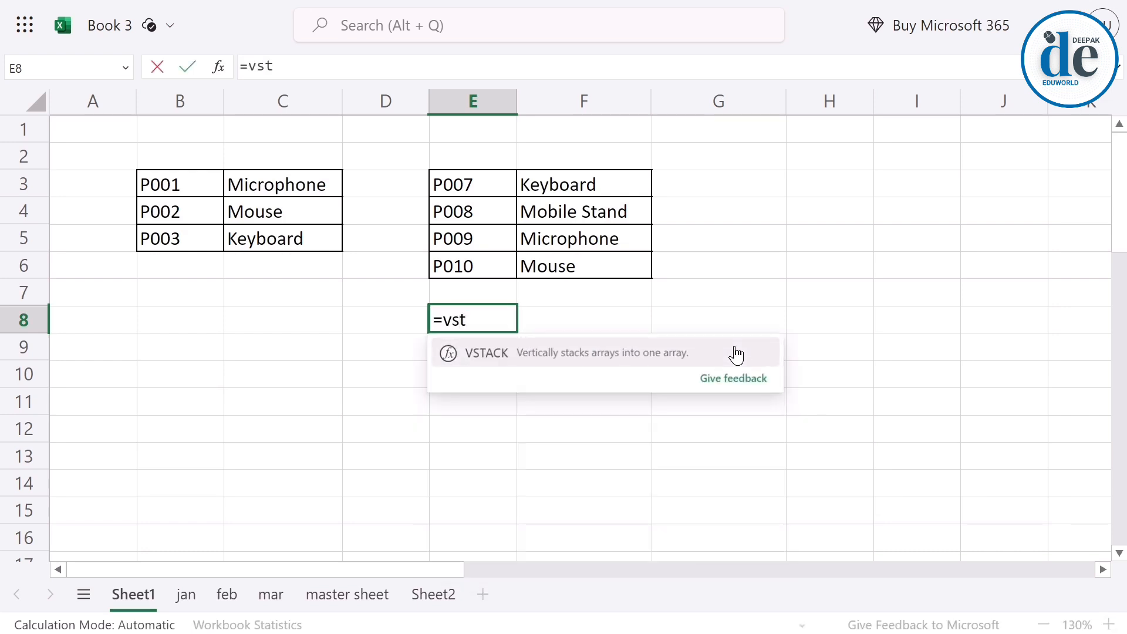
left_click(737, 354)
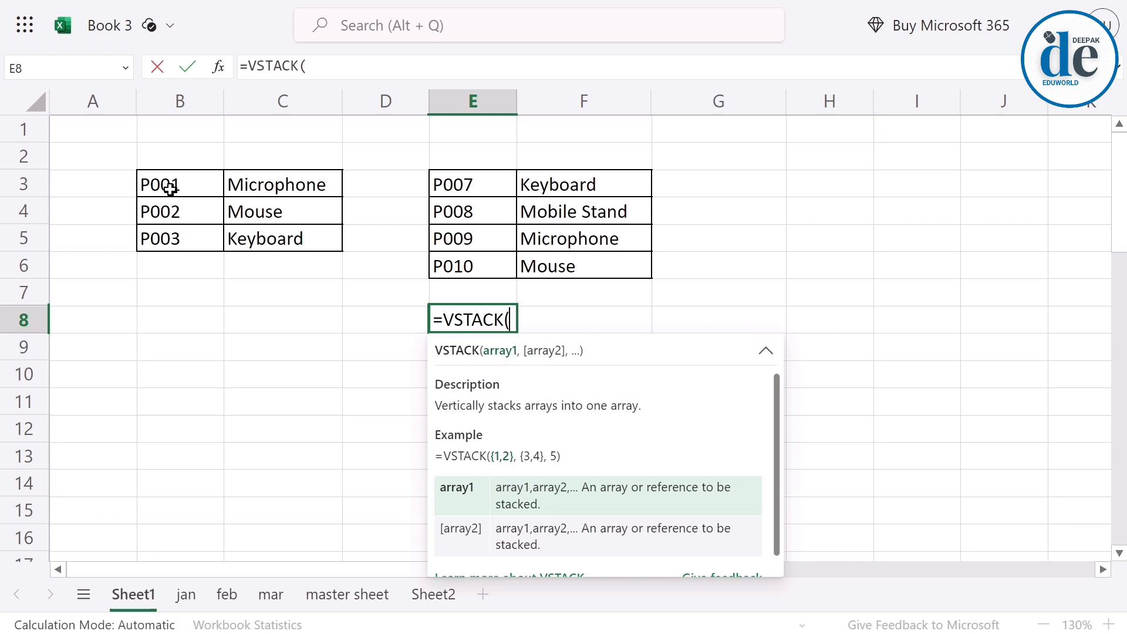
left_click_drag(170, 188, 270, 244)
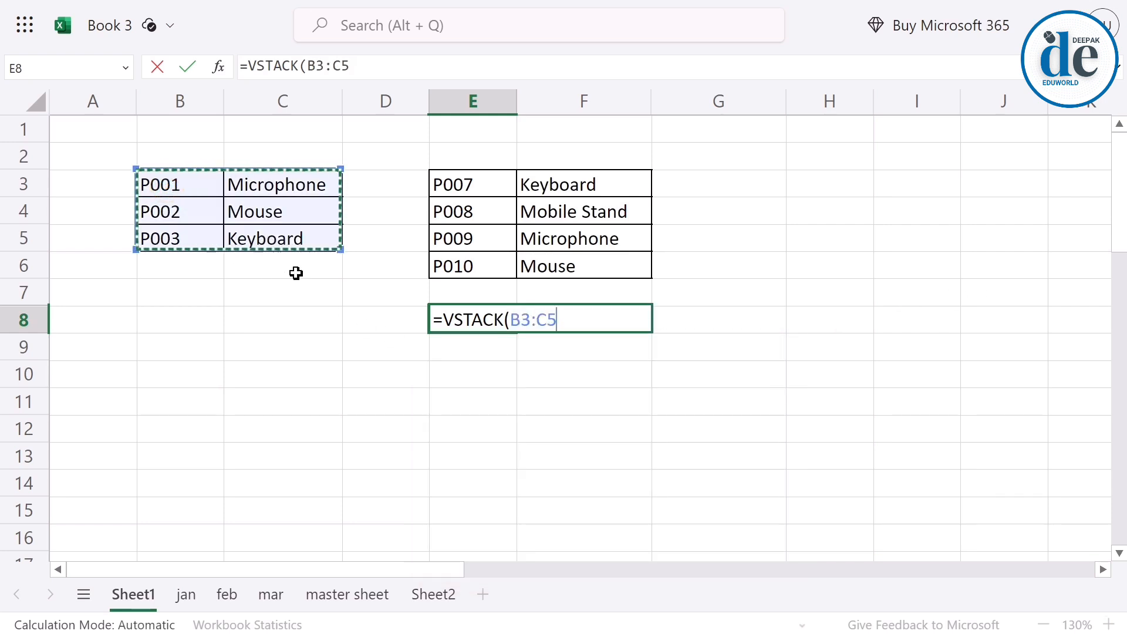
type(",")
left_click_drag(456, 185, 572, 252)
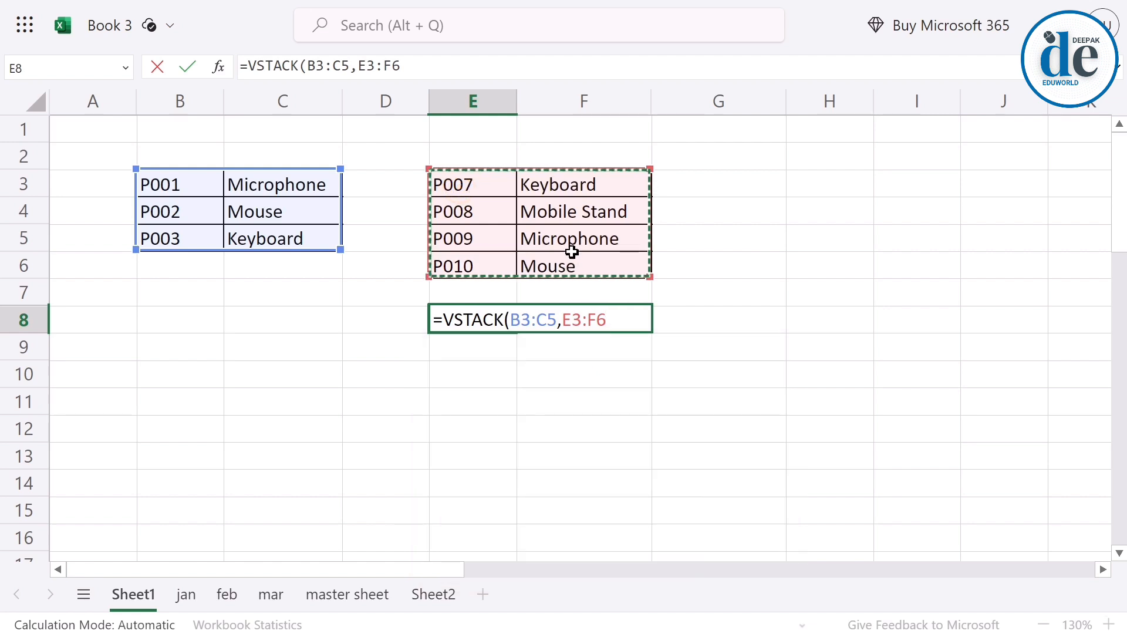
key("Return")
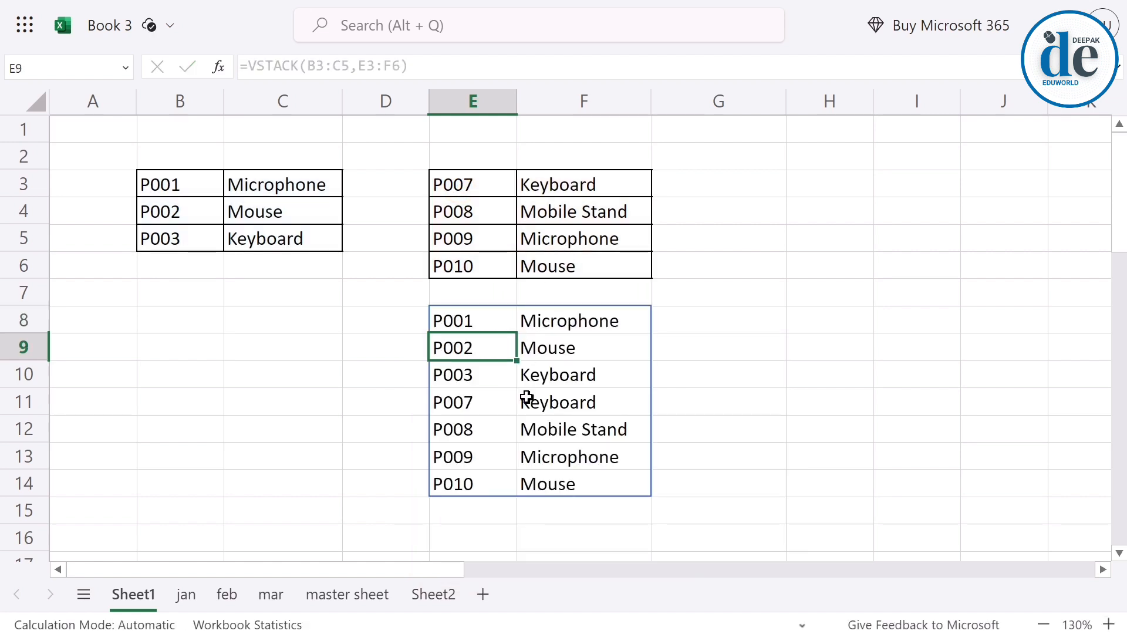
Compare the source range B3:C5 with the first three stacked rows in E8:F10.
left_click_drag(162, 184, 258, 238)
left_click(483, 326)
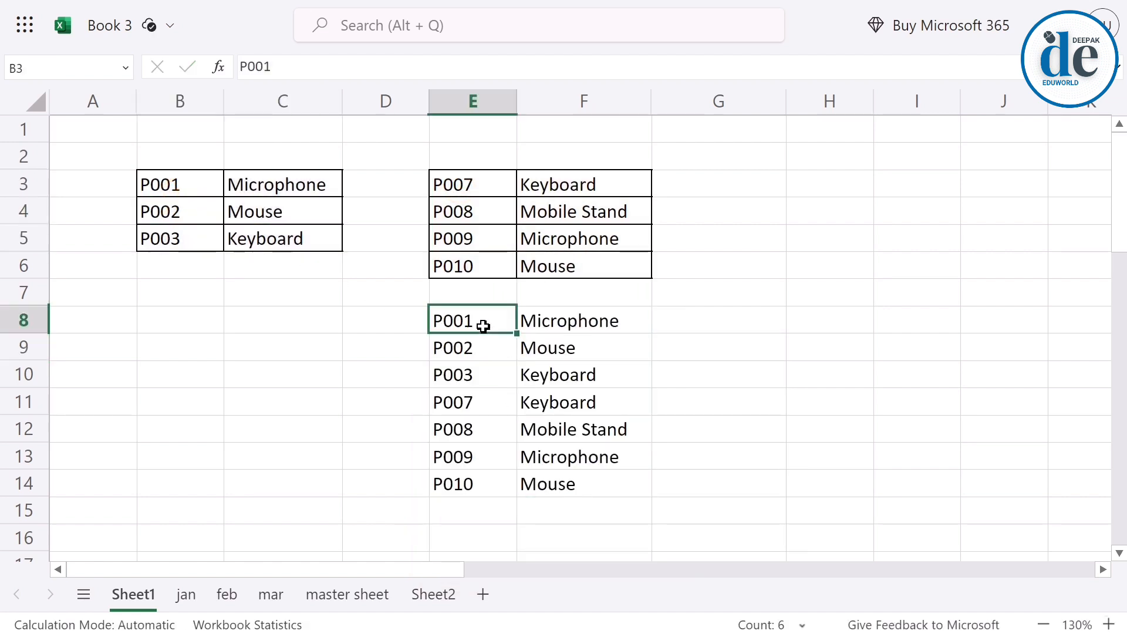
left_click_drag(483, 327, 554, 367)
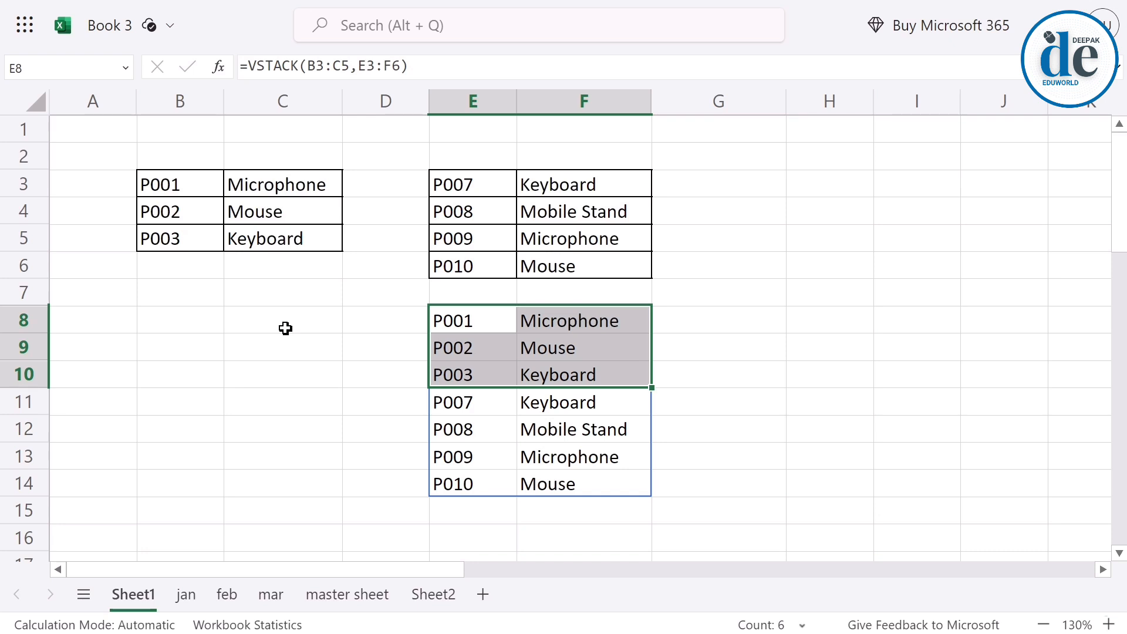
Review the product tables on the jan, feb and mar sheets and the master sheet meant to combine them.
left_click(185, 595)
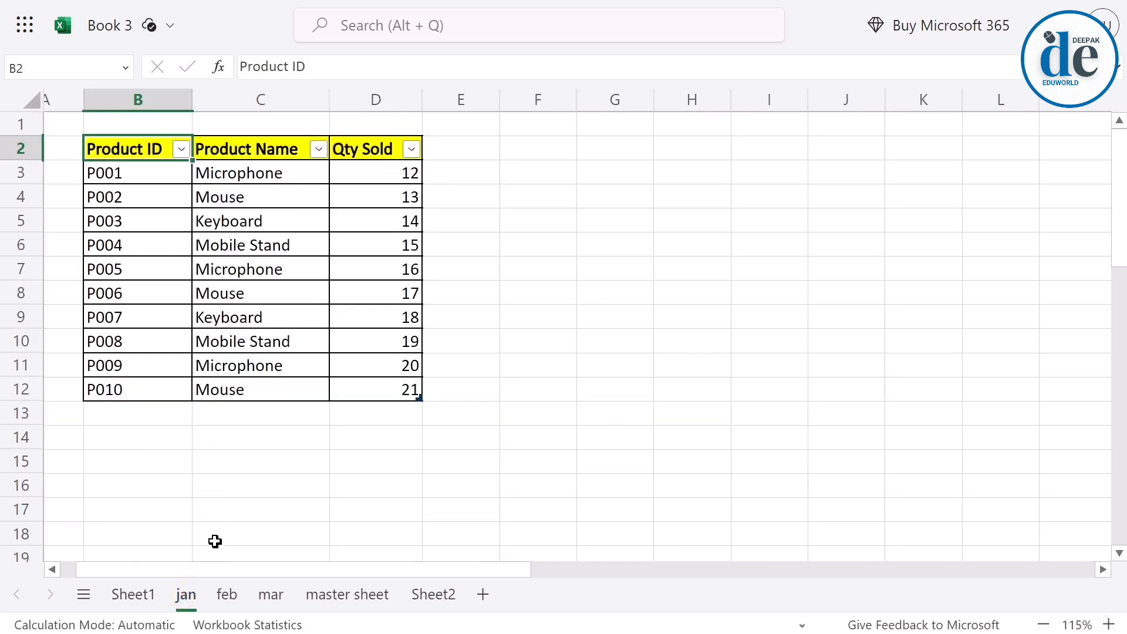
left_click(225, 594)
left_click(270, 594)
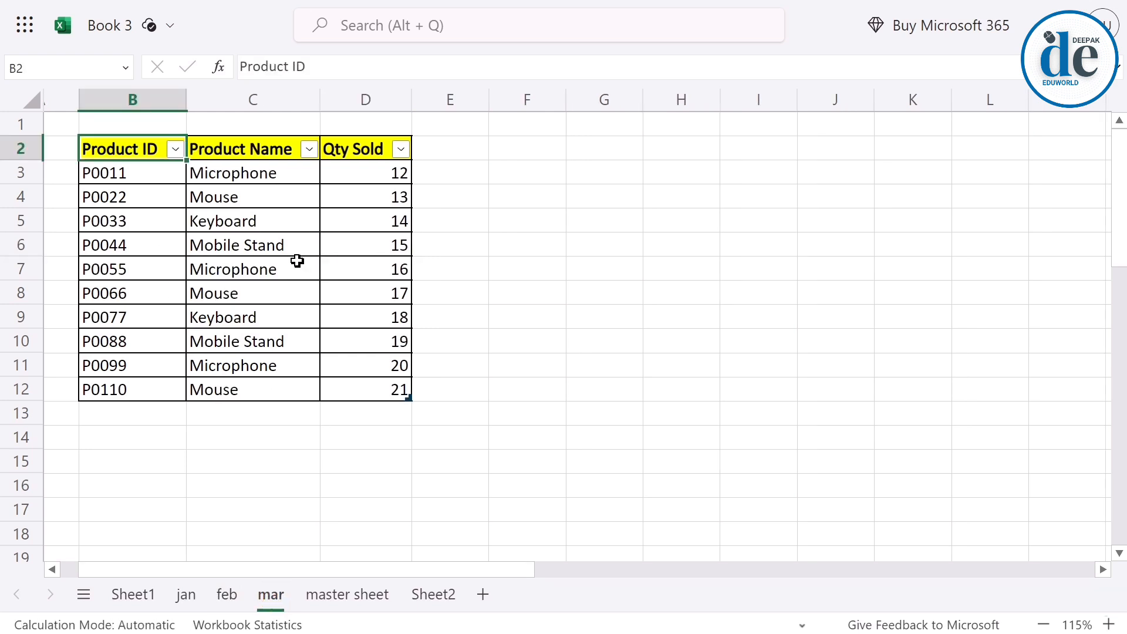
left_click(323, 584)
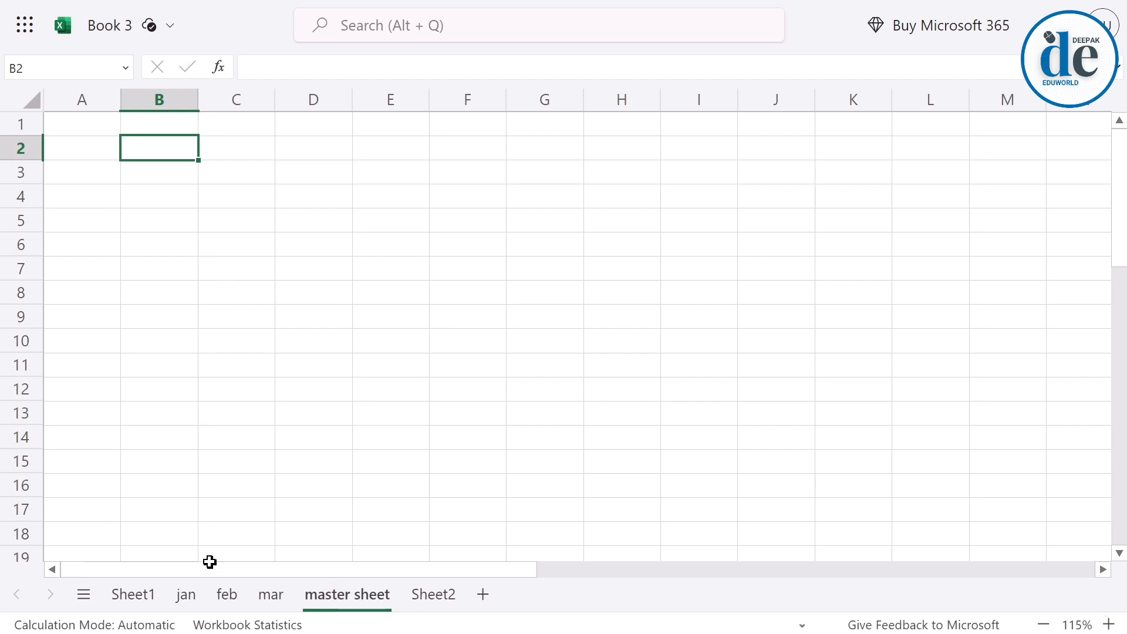
left_click(187, 595)
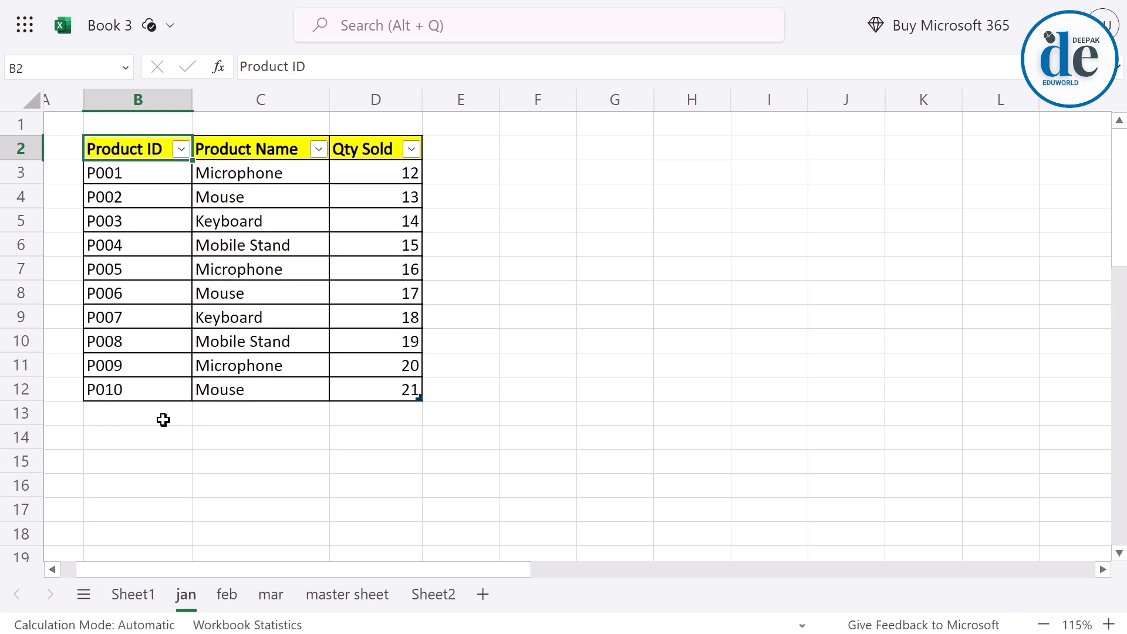
left_click(358, 594)
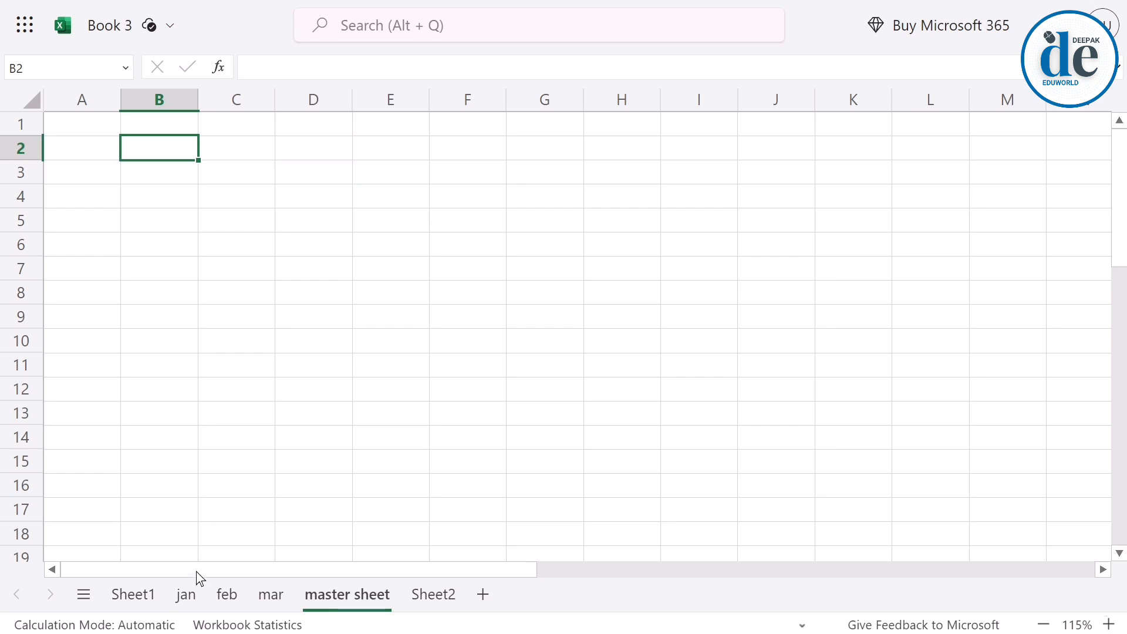
Check the extent and table name of the jan sheet's product table, and select a cell inside the feb sheet's table.
left_click(189, 595)
left_click(241, 262)
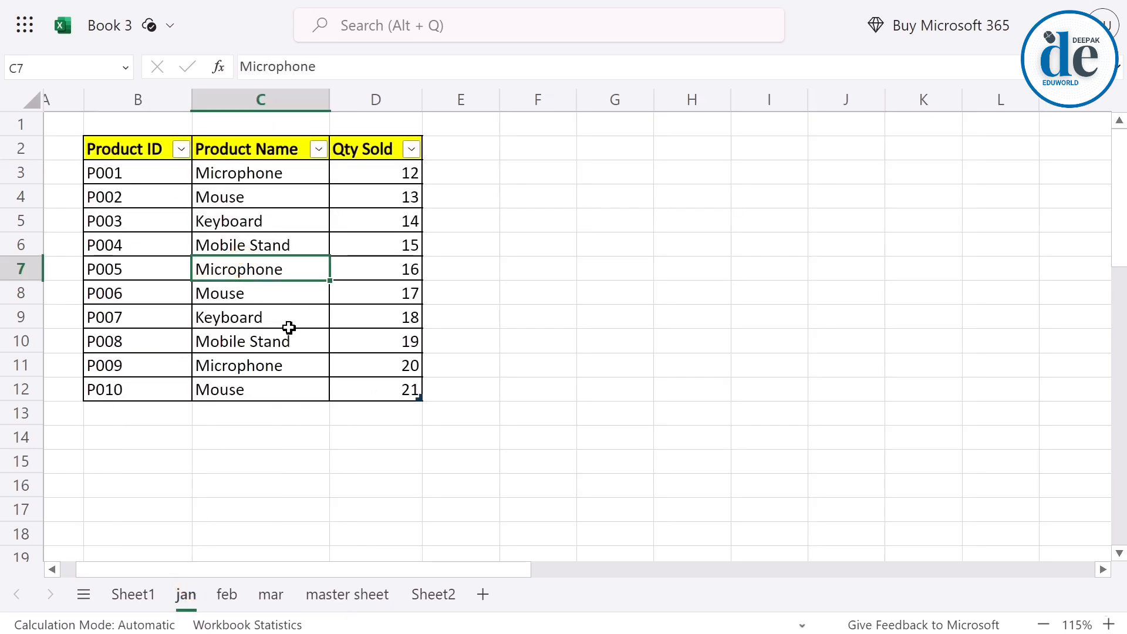
key("ctrl+a")
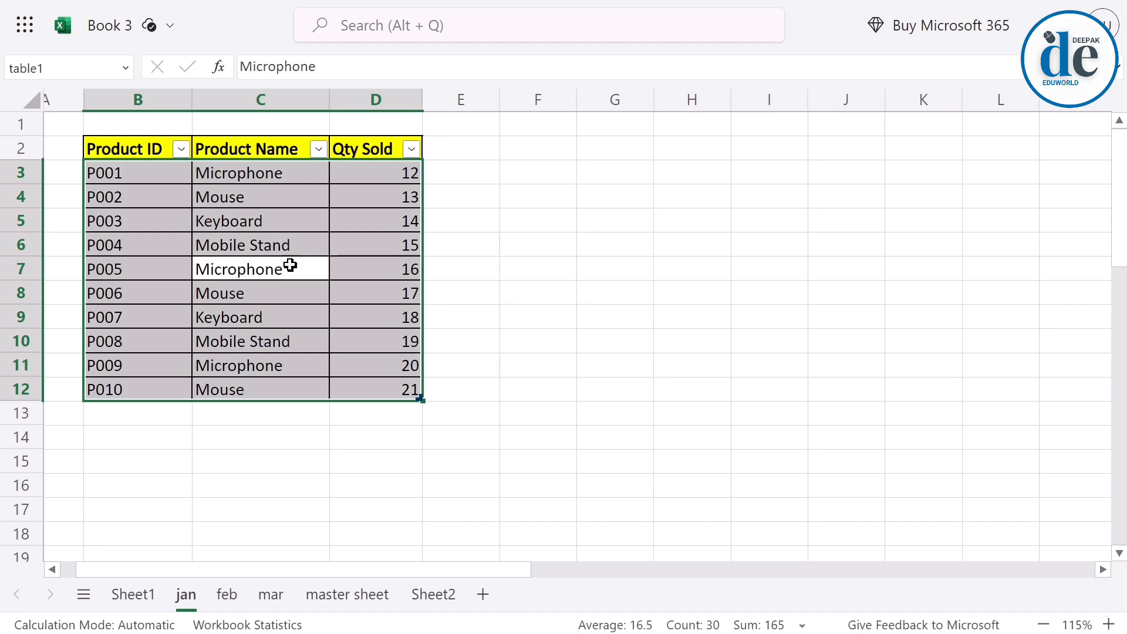
left_click(263, 246)
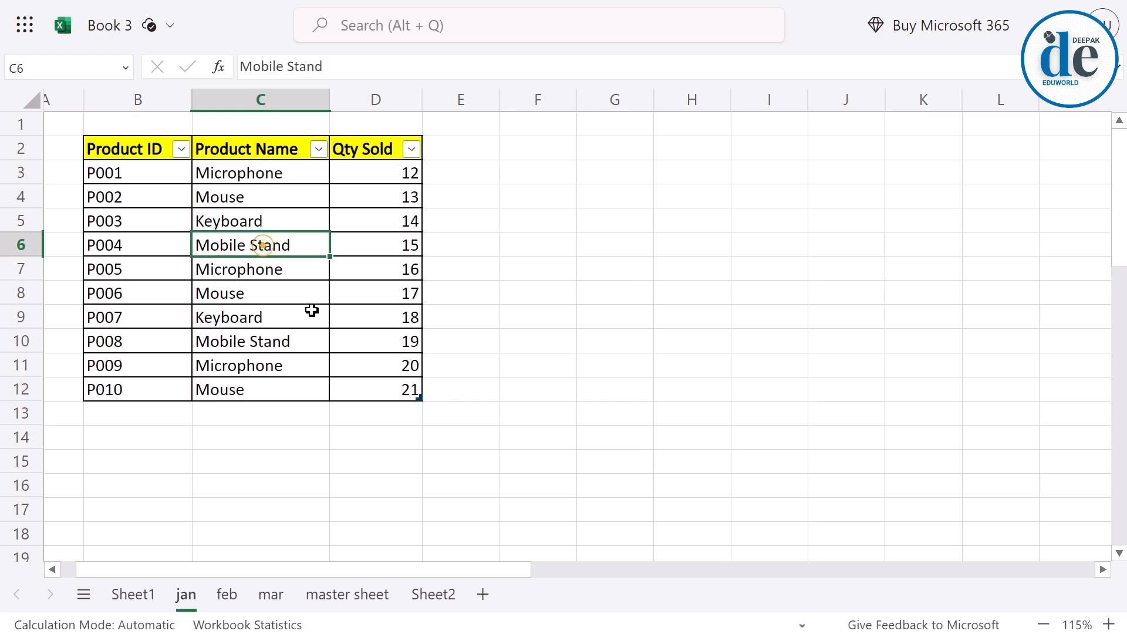
left_click(503, 45)
left_click(683, 75)
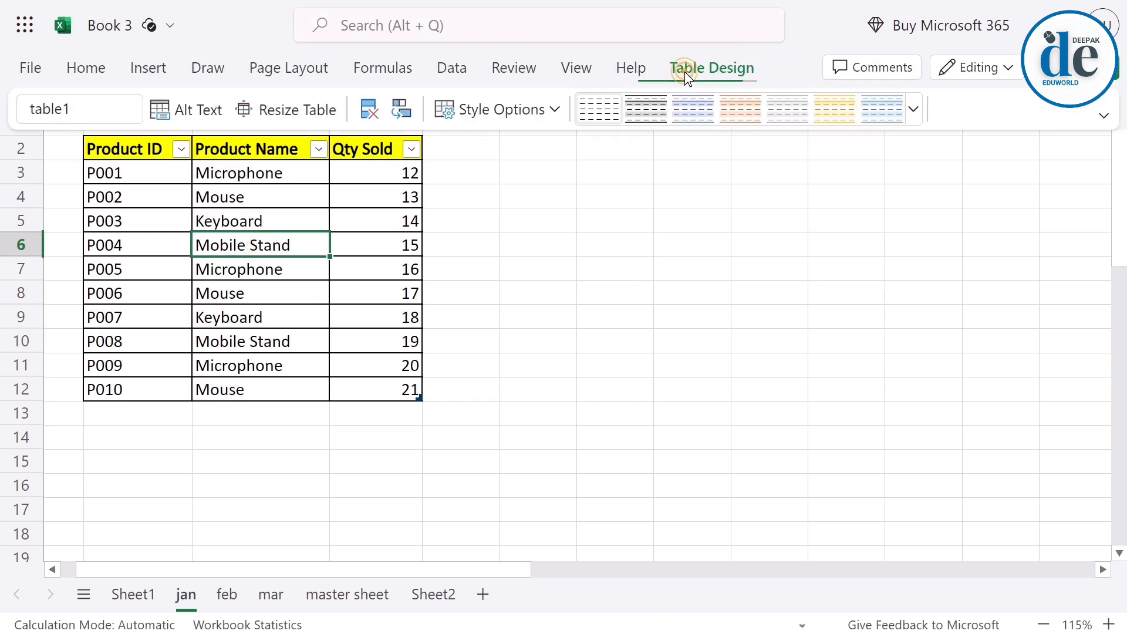
left_click(221, 598)
left_click(212, 274)
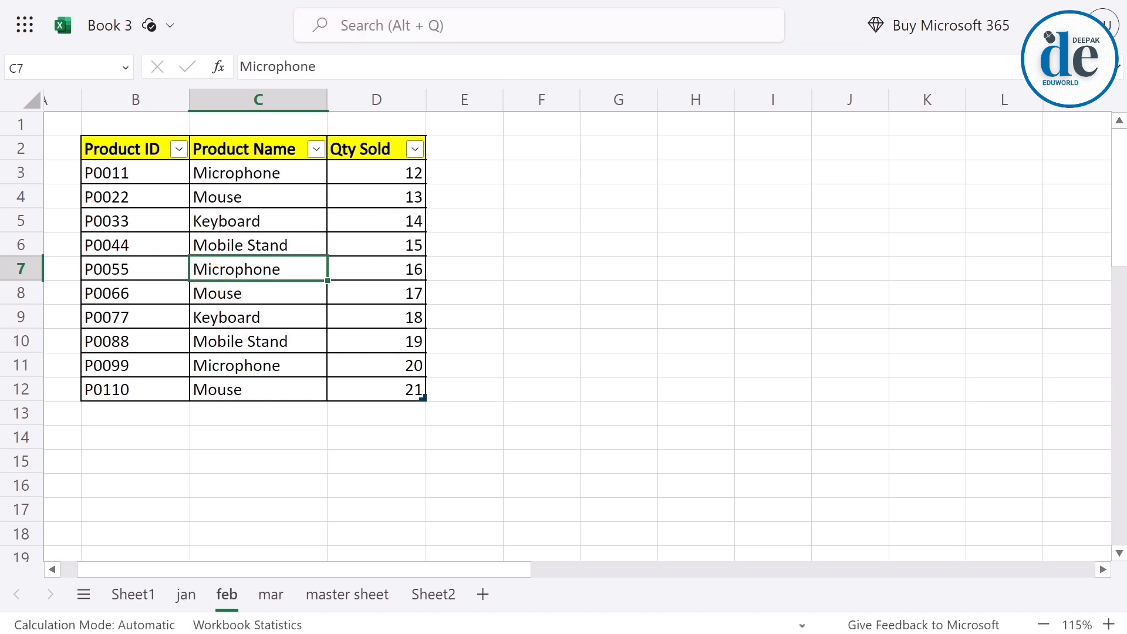
Check the table names of the product tables on the feb and mar sheets, and open the master sheet.
mouse_move(567, 44)
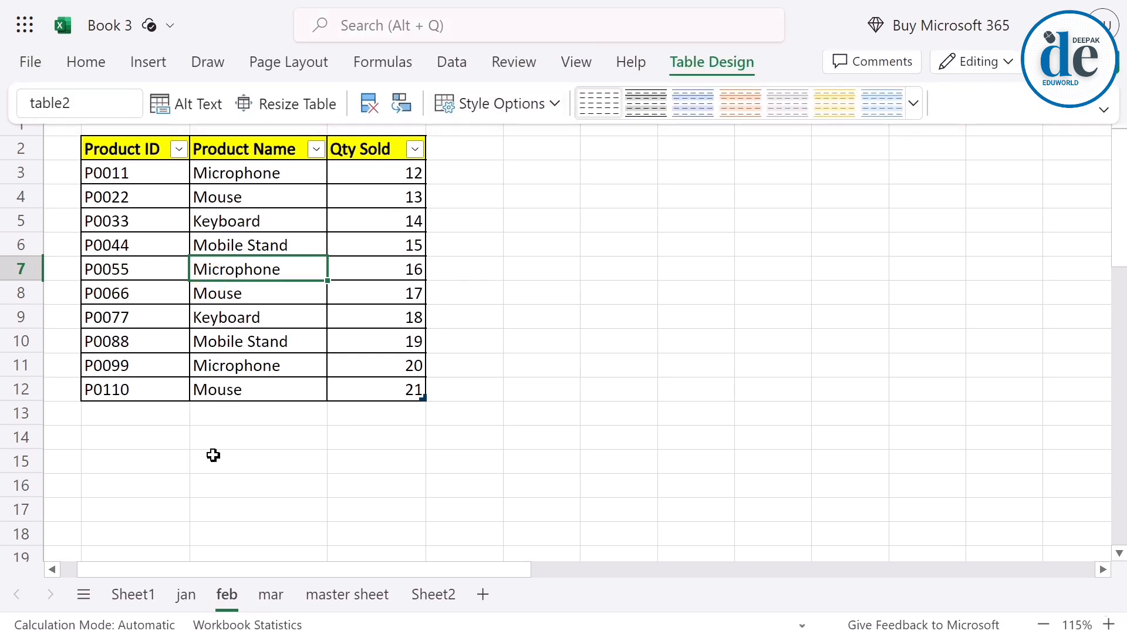
left_click(272, 595)
left_click(249, 318)
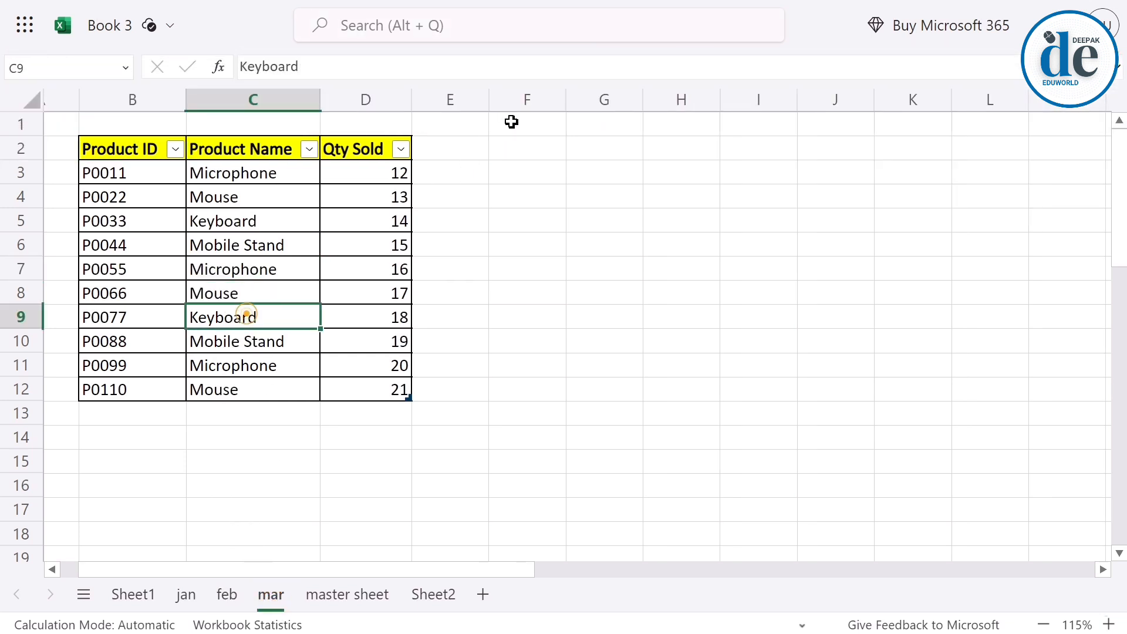
mouse_move(565, 51)
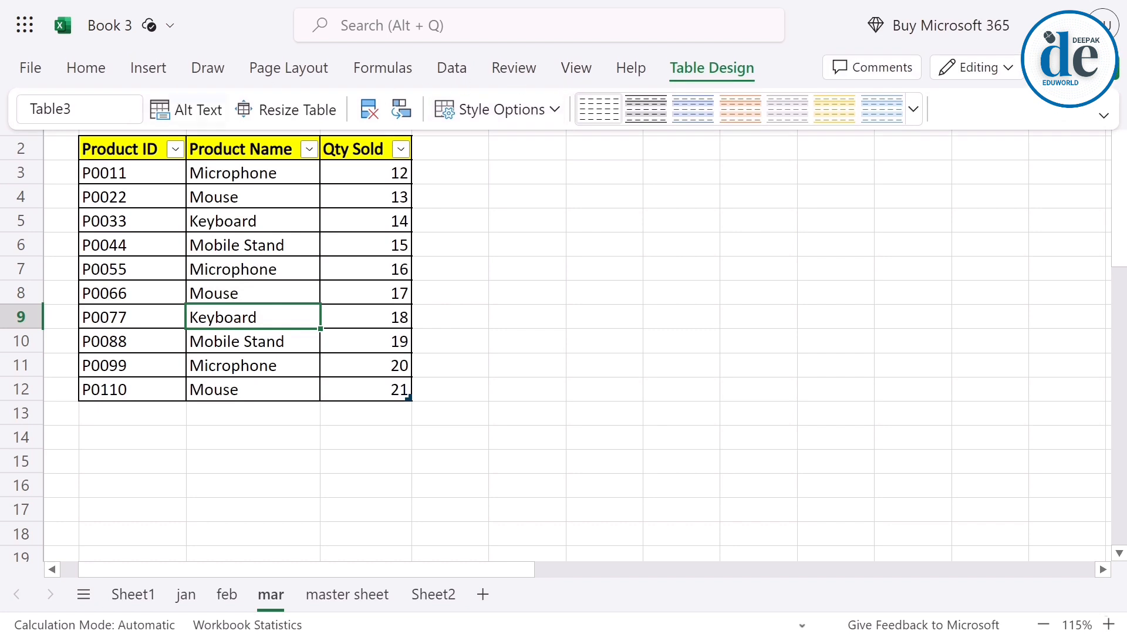
left_click(336, 595)
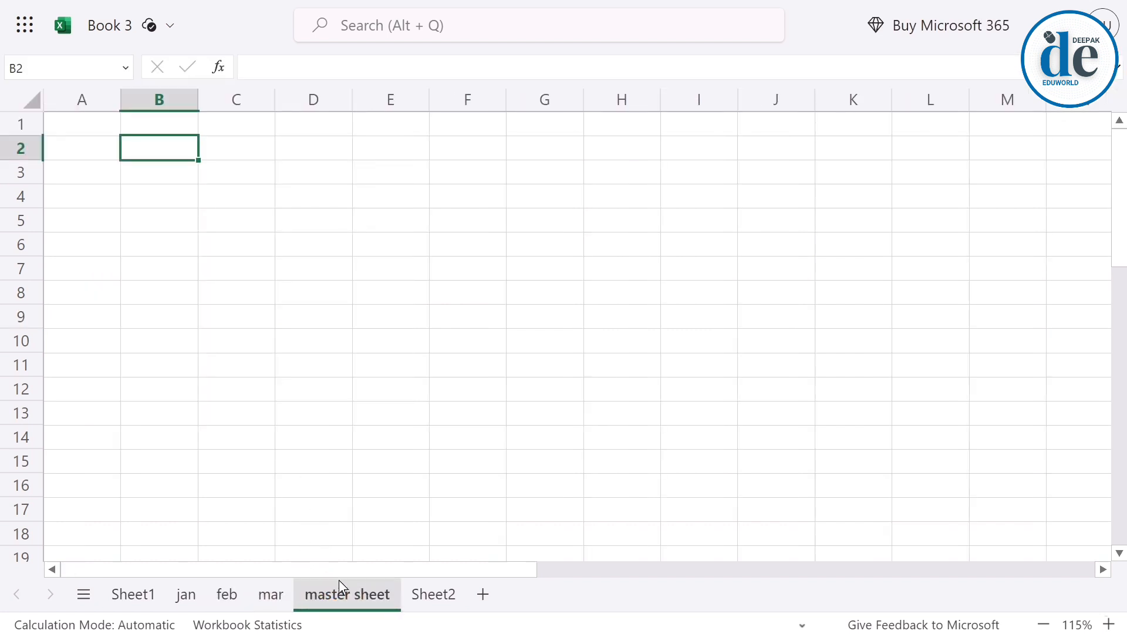
Copy the header row B2:D2 (Product ID, Product Name, Qty Sold) from the jan sheet to B2 of the master sheet.
left_click(192, 594)
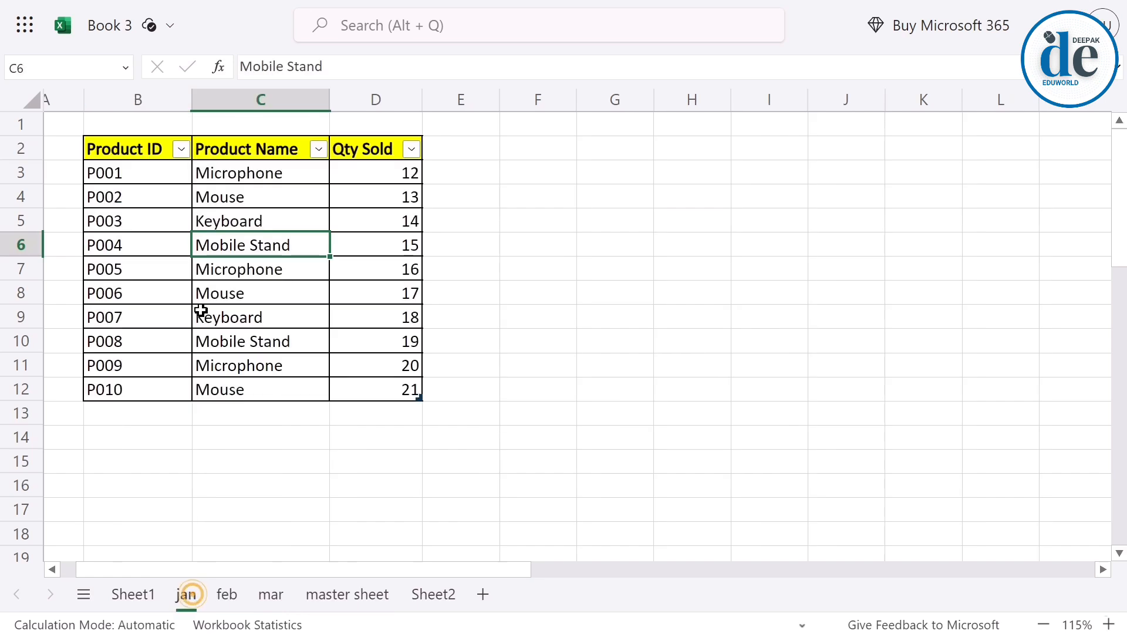
left_click(111, 141)
left_click(111, 141)
left_click(110, 141)
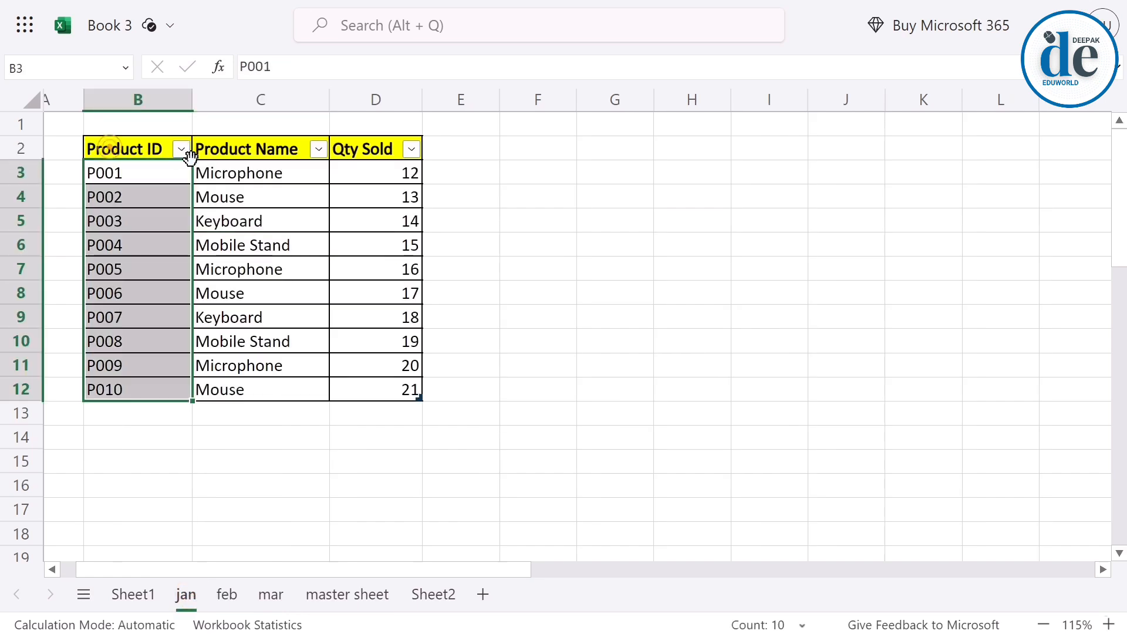
left_click(147, 220)
left_click_drag(124, 150, 352, 151)
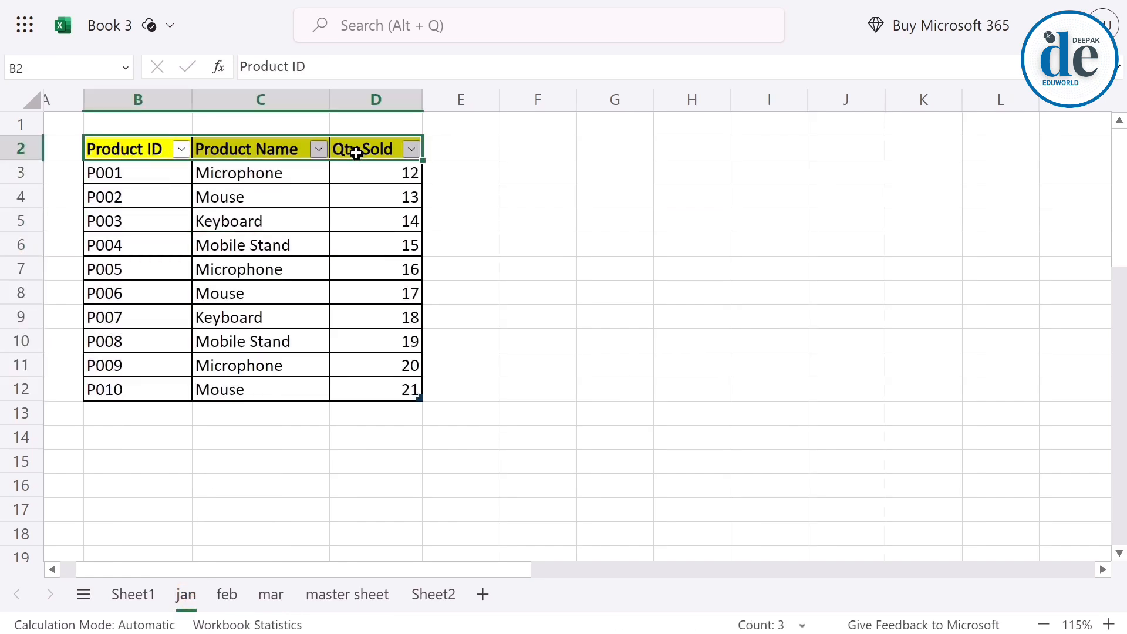
key("ctrl+c")
left_click(312, 595)
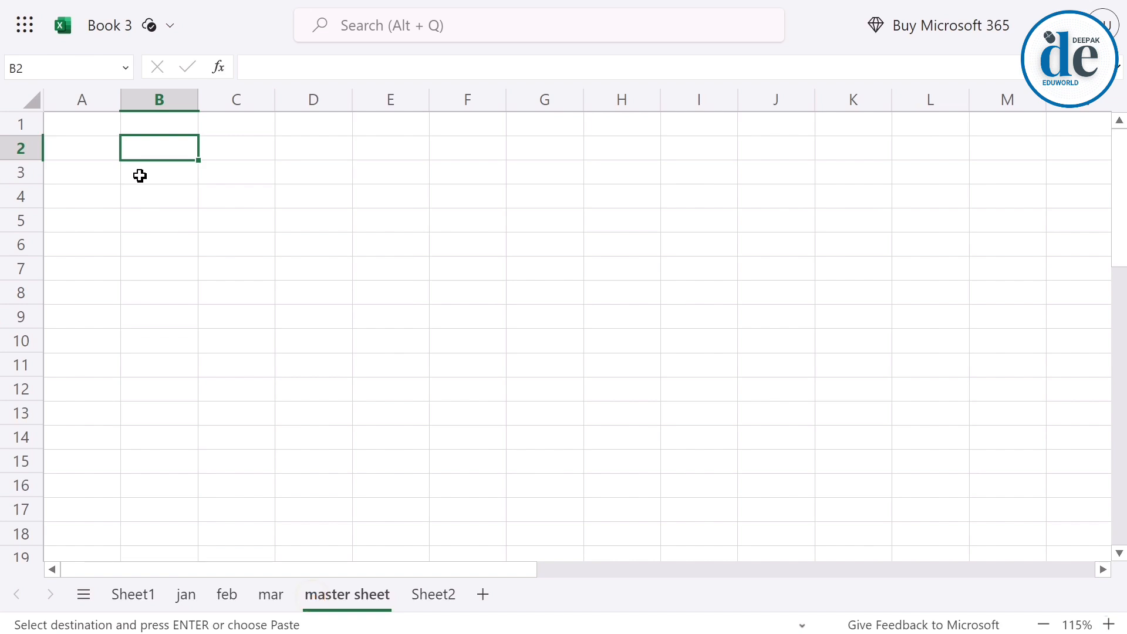
key("ctrl+v")
Widen columns B to D of the master sheet so the header texts fit.
left_click(223, 200)
left_click_drag(179, 106, 308, 105)
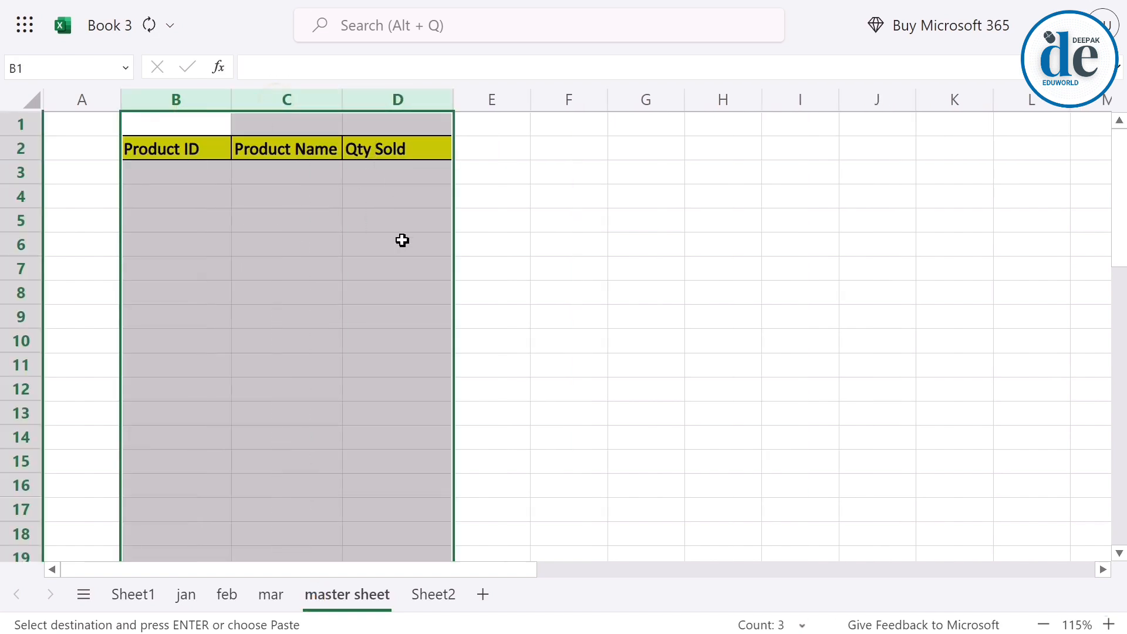
left_click(397, 340)
Start a VSTACK formula in B3 of the master sheet with table1 as the first array.
left_click(155, 168)
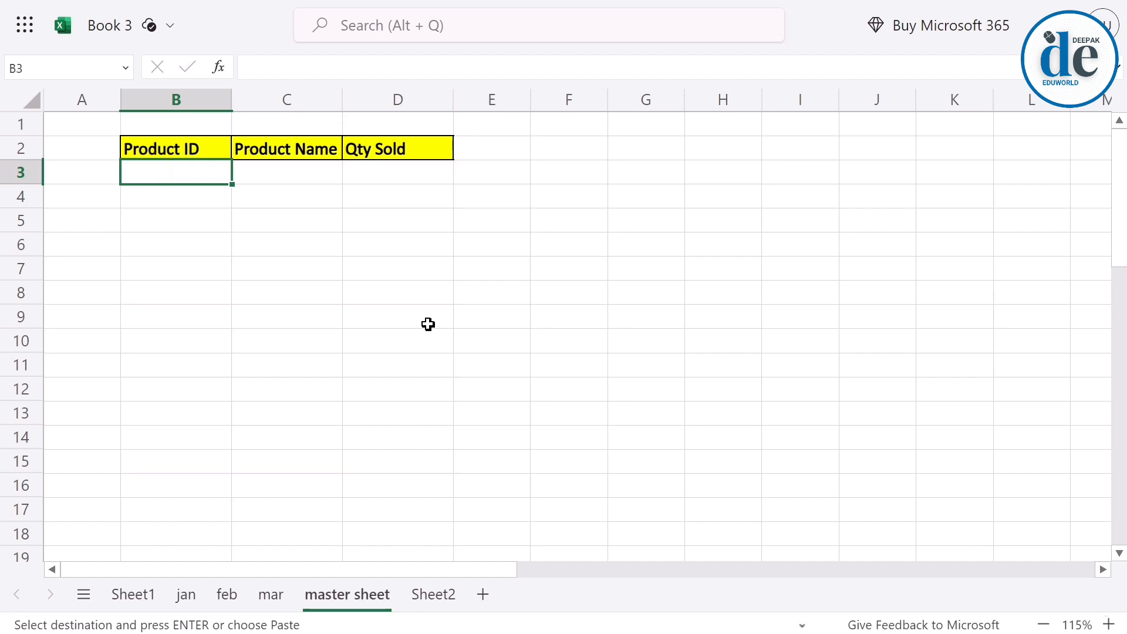
type("=s")
key("BackSpace")
type("v")
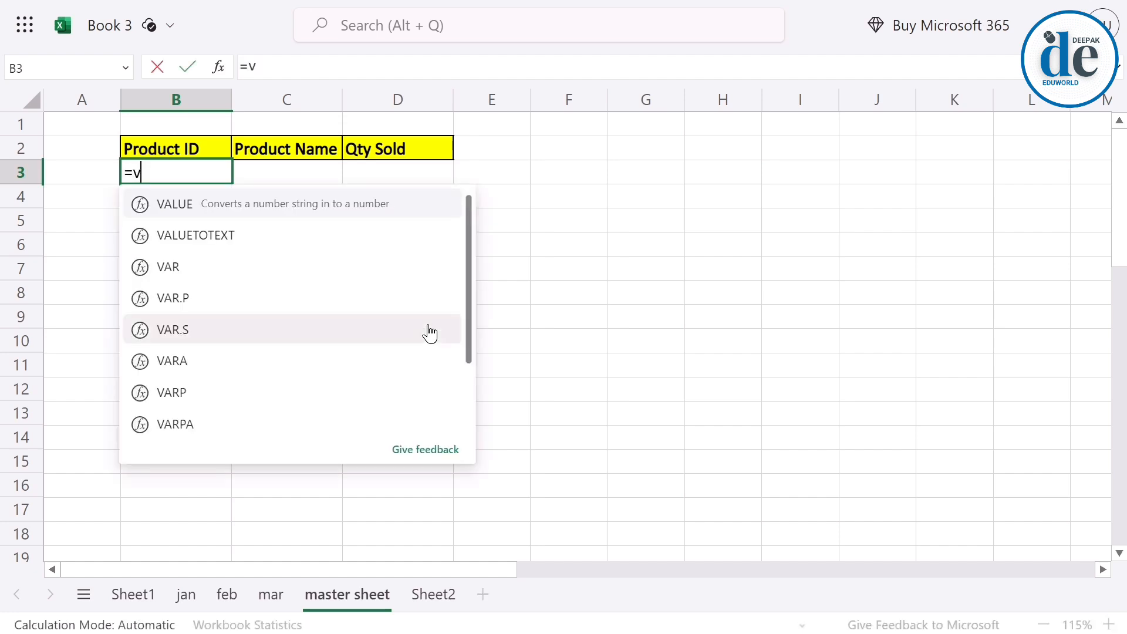
type("st")
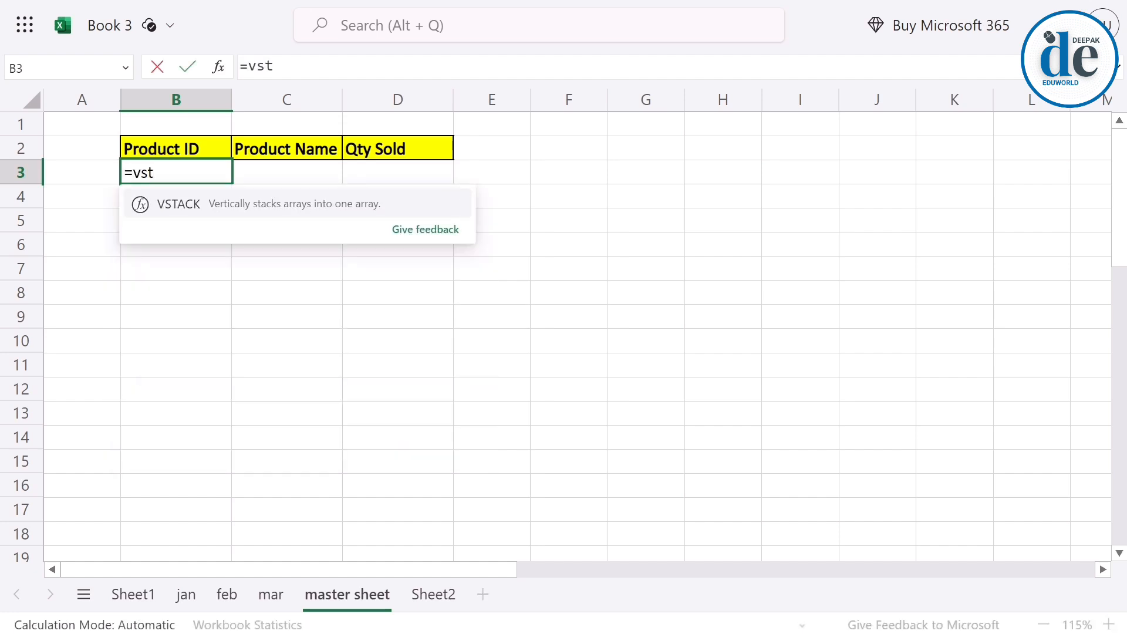
key("Tab")
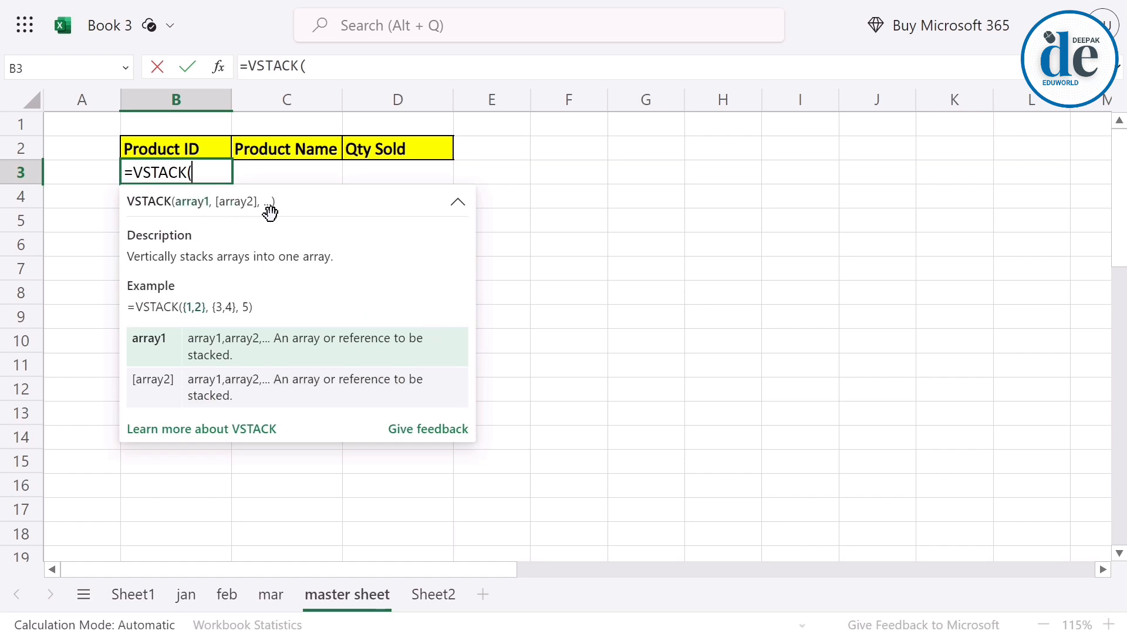
type("tab")
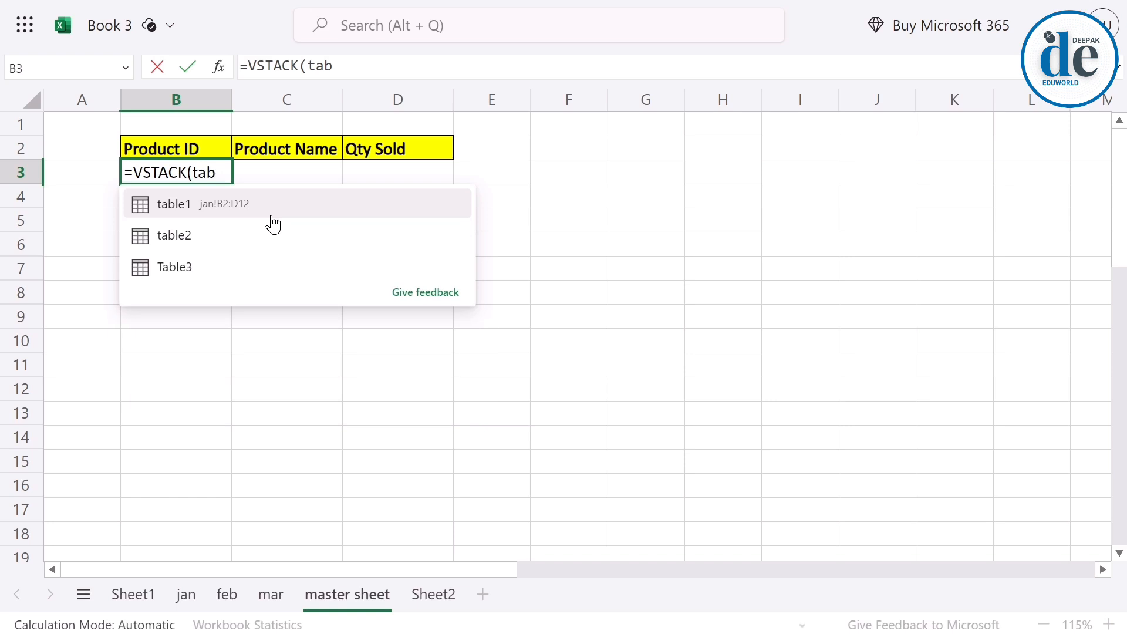
left_click(271, 213)
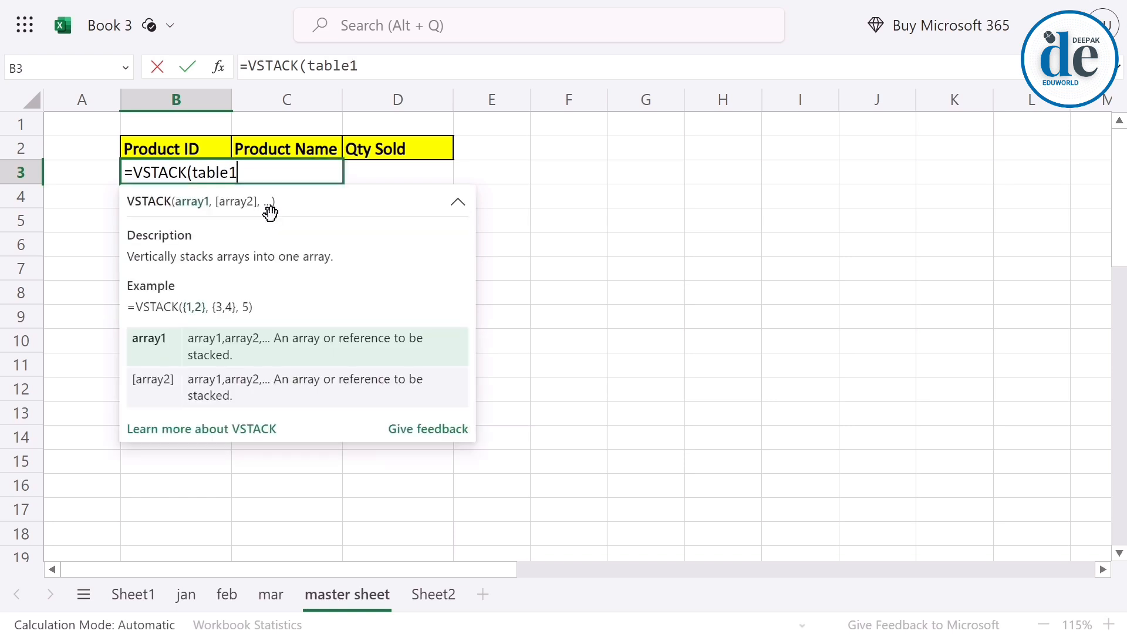
Add table2 and Table3 as further VSTACK arrays and enter the formula =VSTACK(table1,table2,Table3).
type(",tab")
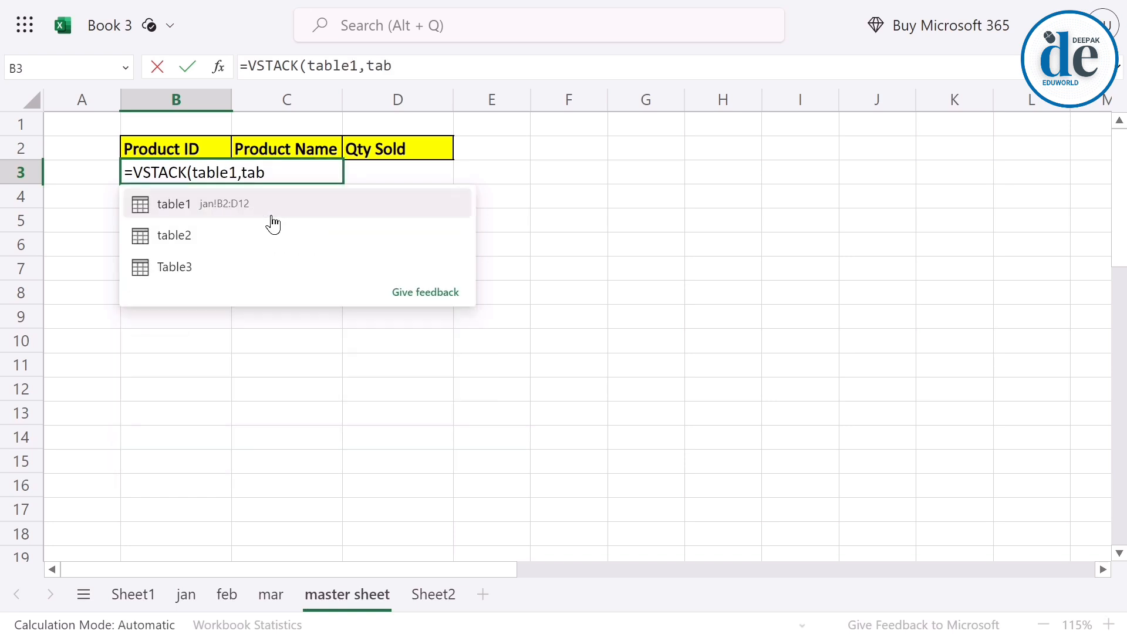
key("Down")
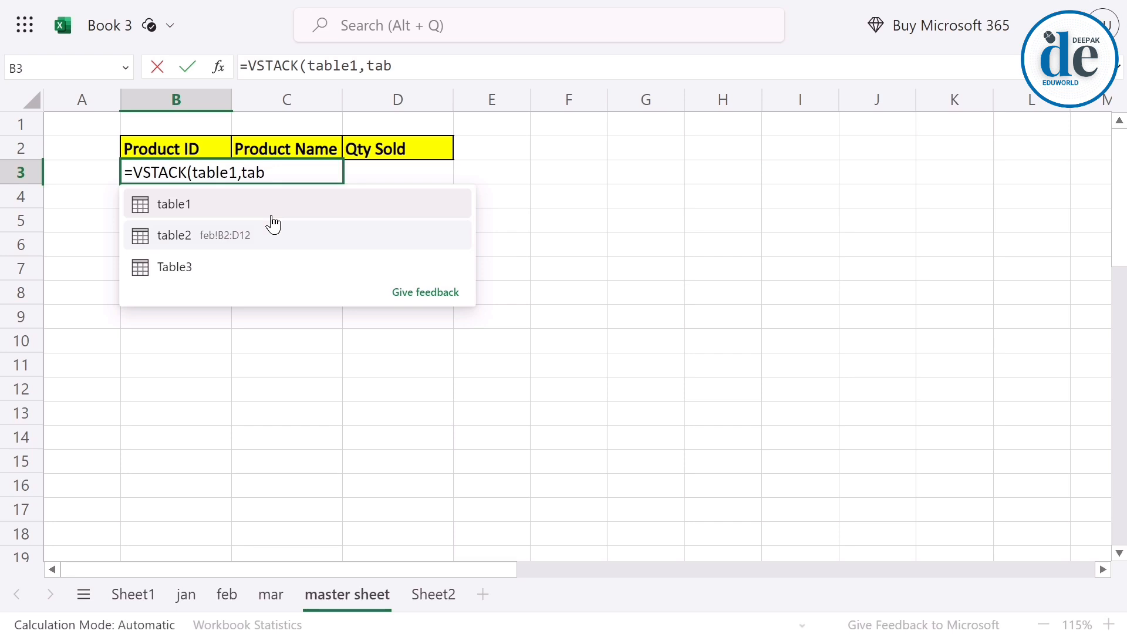
left_click(273, 224)
type(",table")
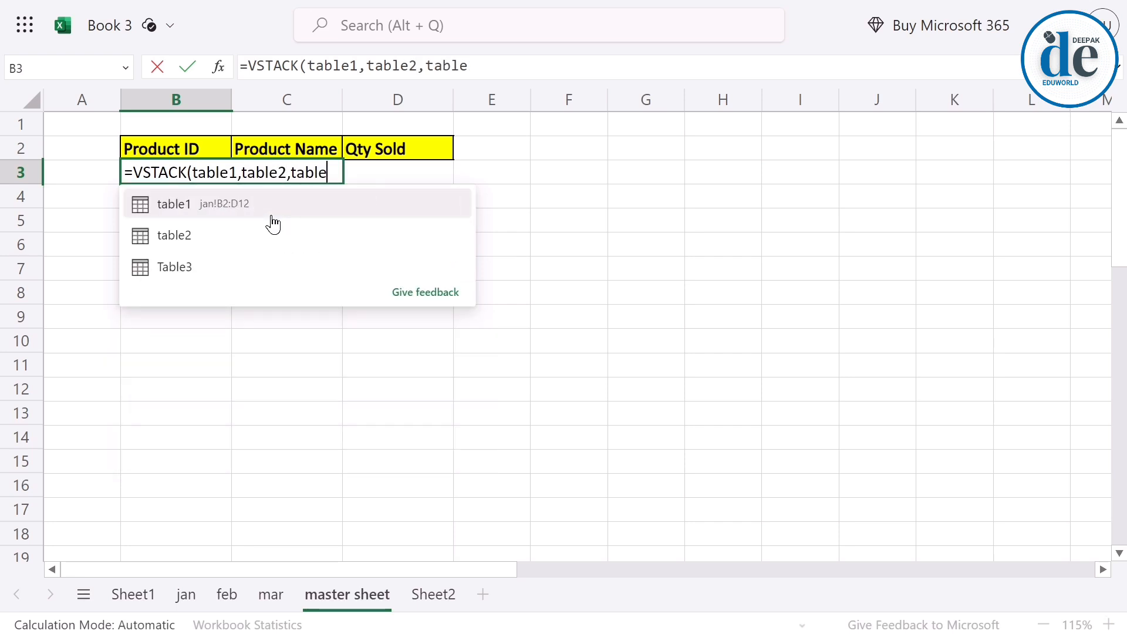
key("Down")
key("Down")
key("Tab")
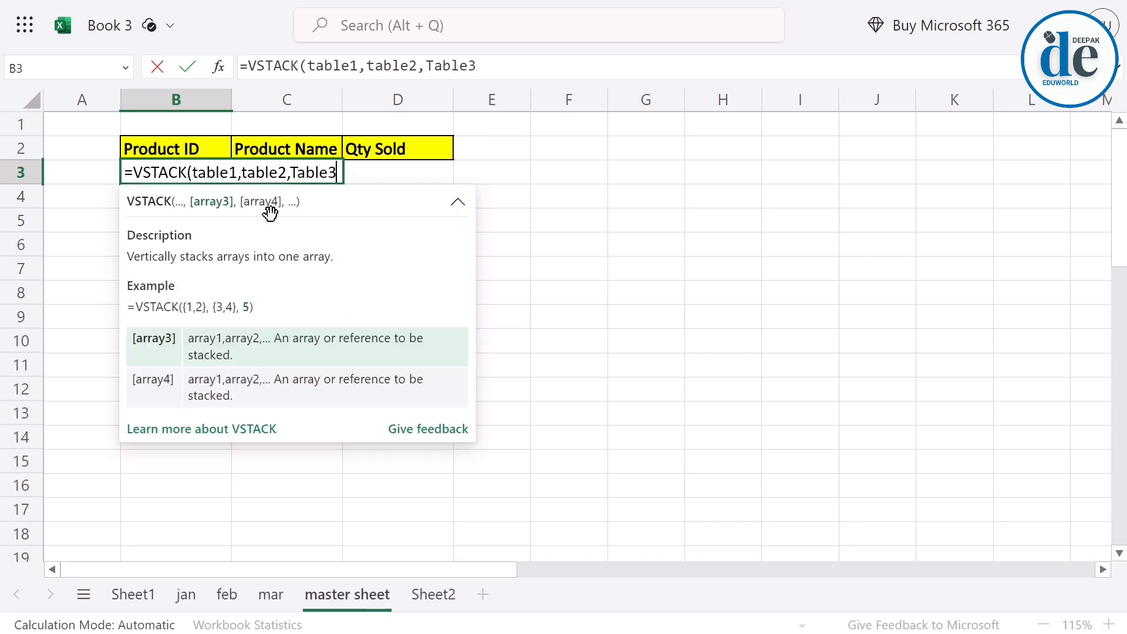
type(")")
key("Return")
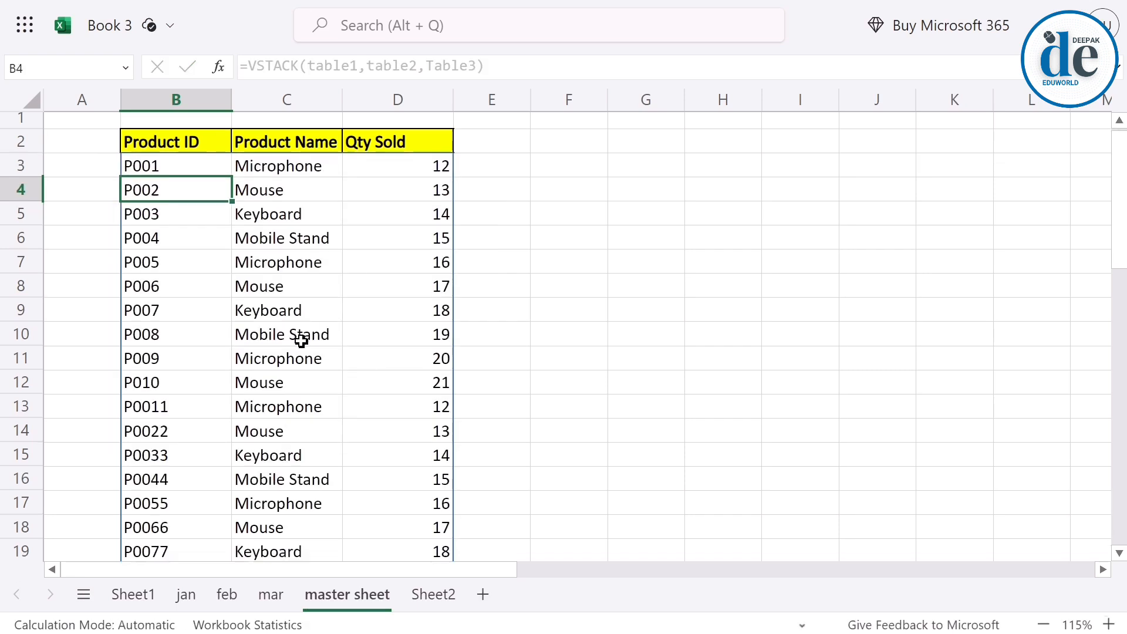
Review the stacked list on the master sheet and compare its rows B3:D12 with the jan sheet's table.
scroll(299, 337, "down", 6)
scroll(258, 446, "up", 2)
scroll(262, 466, "up", 4)
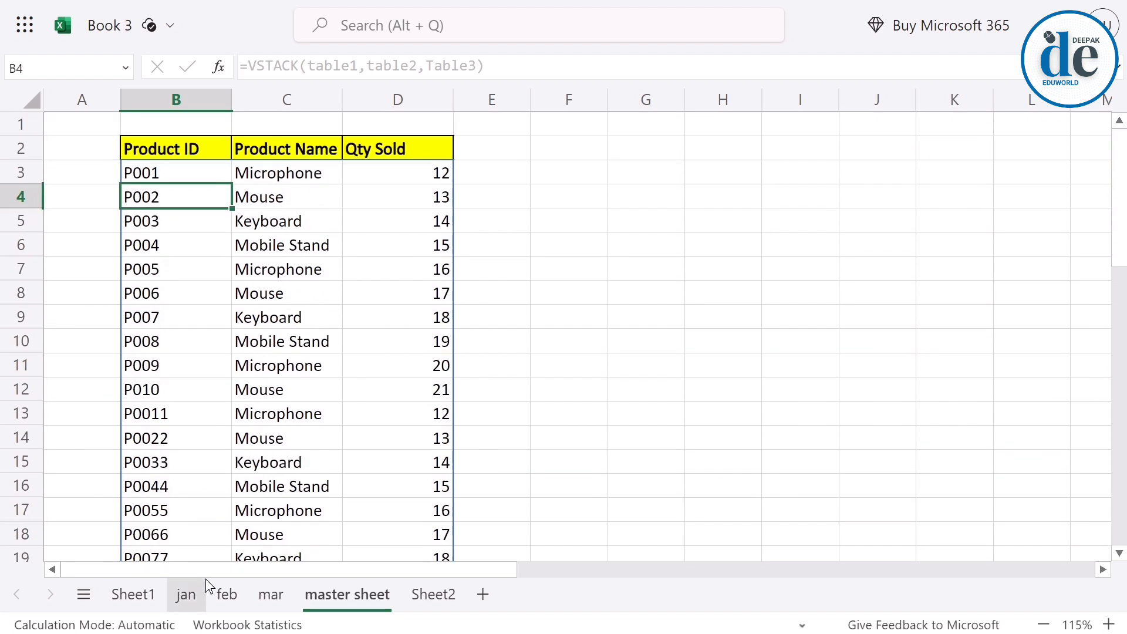
left_click(195, 591)
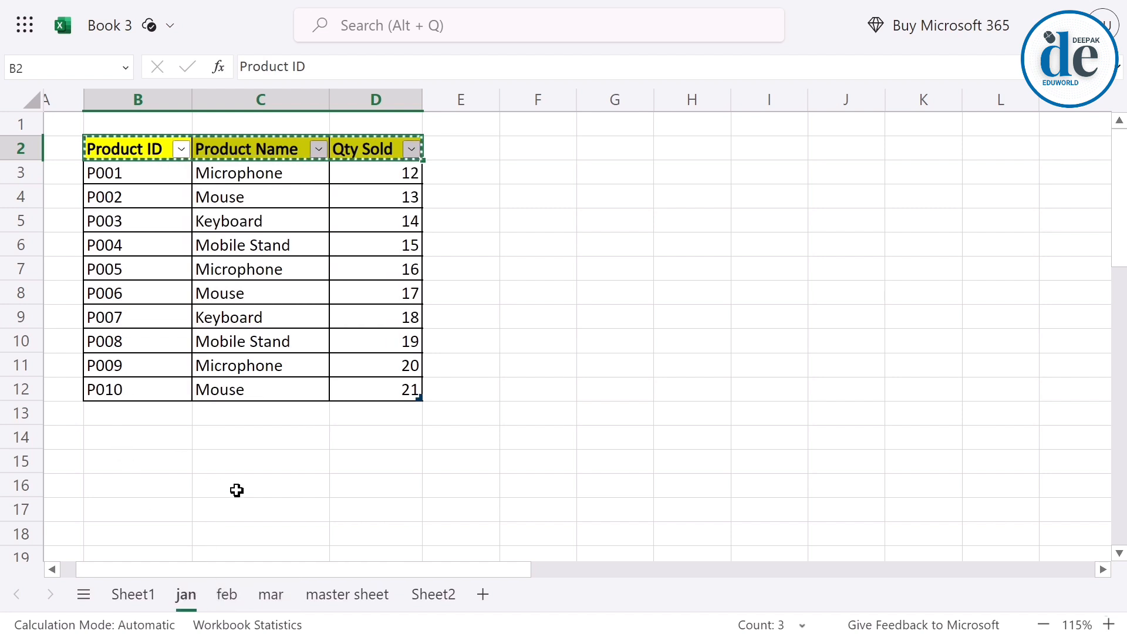
left_click(329, 593)
left_click_drag(179, 391, 389, 175)
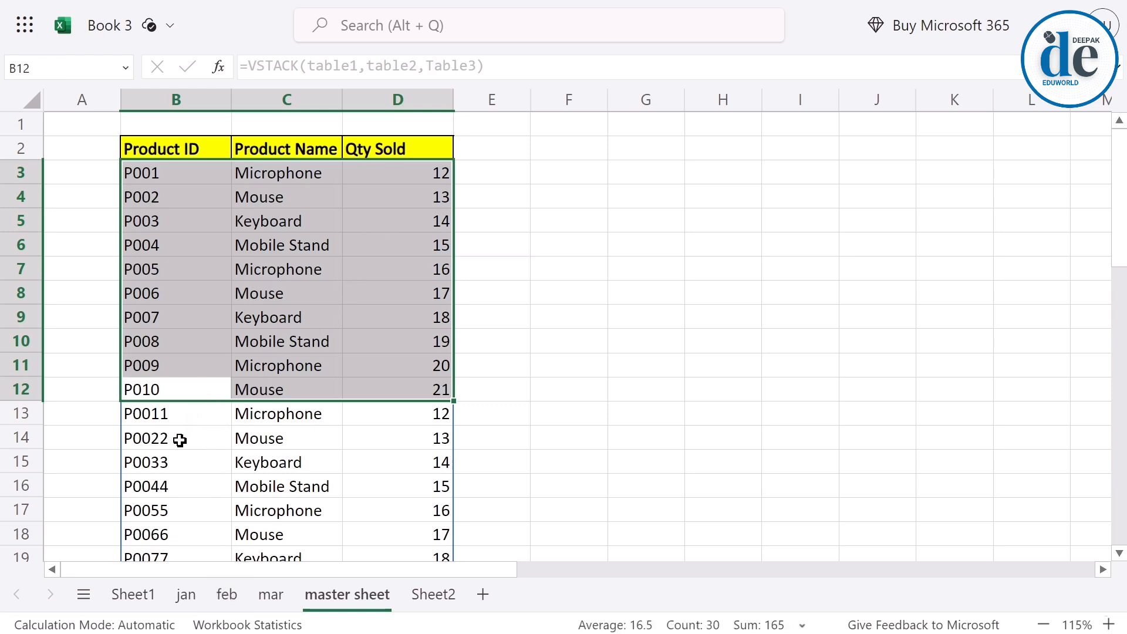
Add a test row under the jan sheet's table in B13:D13 with the values gfhfg, fghf and fgh.
left_click(187, 593)
left_click(133, 411)
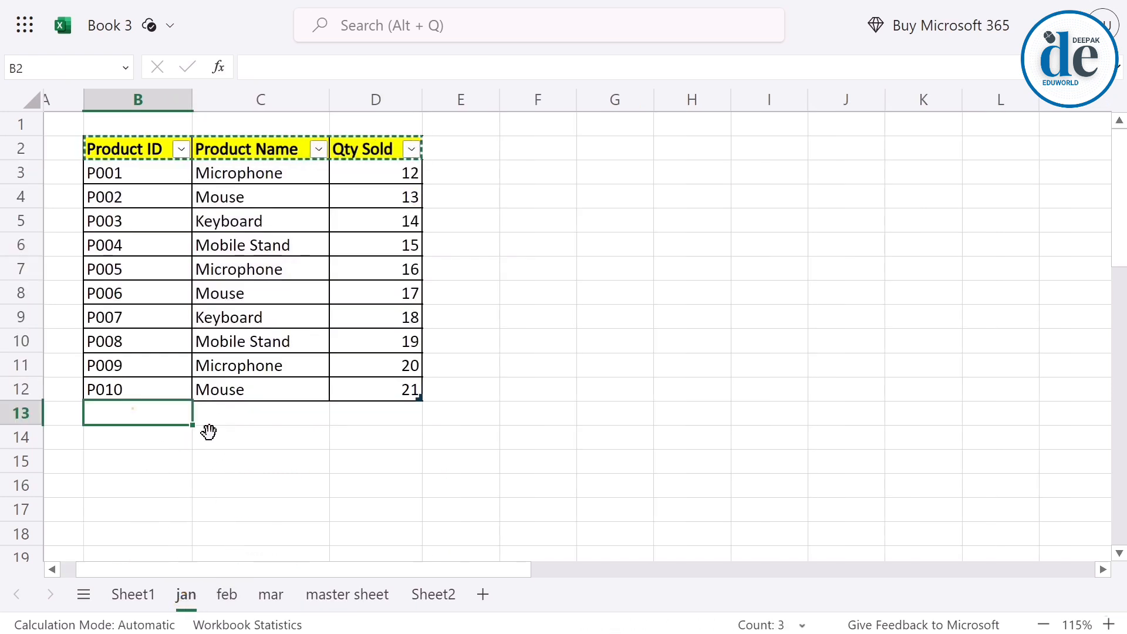
type("gfhfg")
left_click(250, 414)
type("fghf")
left_click(360, 414)
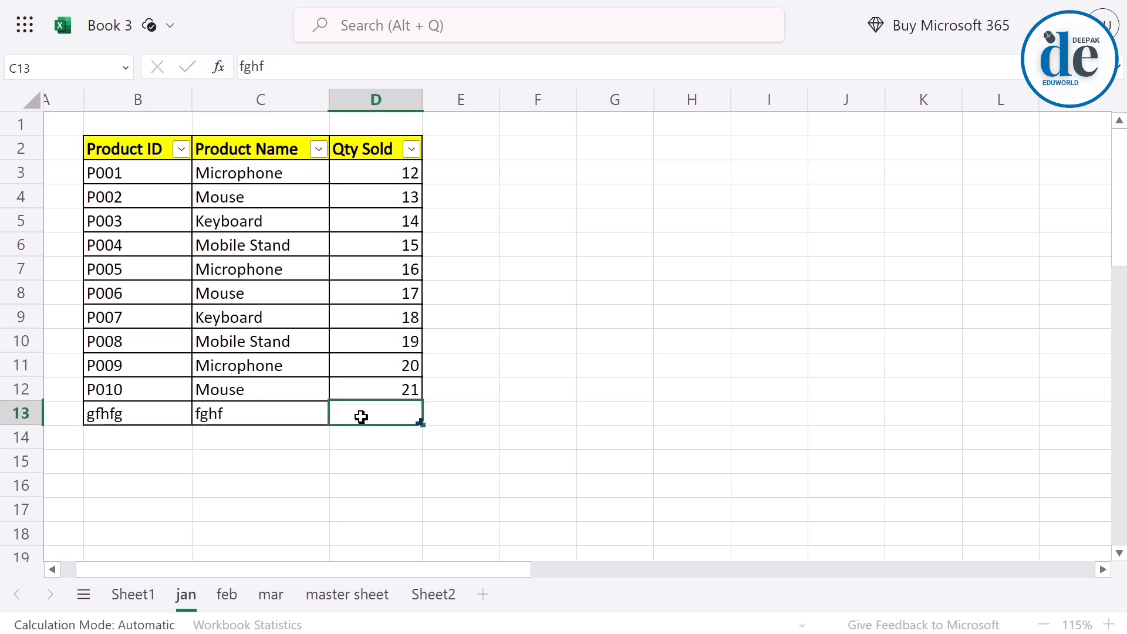
type("fgh")
left_click(523, 450)
Check the master sheet's stacked list for the added jan row, and inspect the rows above and below it.
left_click(335, 585)
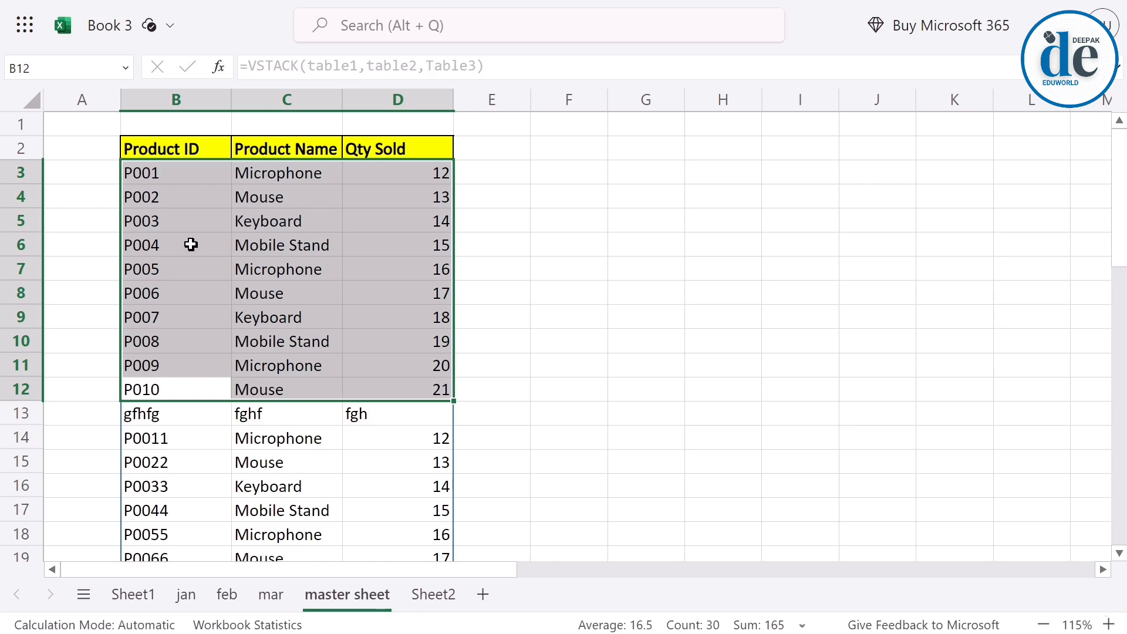
left_click(141, 392)
left_click_drag(143, 411, 378, 417)
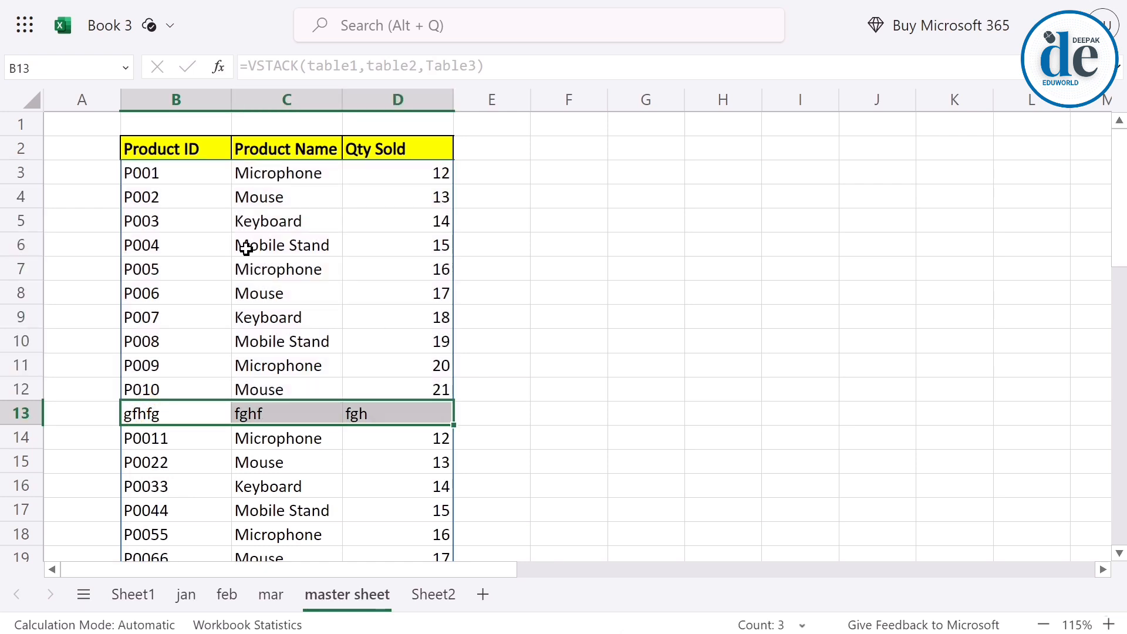
left_click_drag(148, 175, 379, 367)
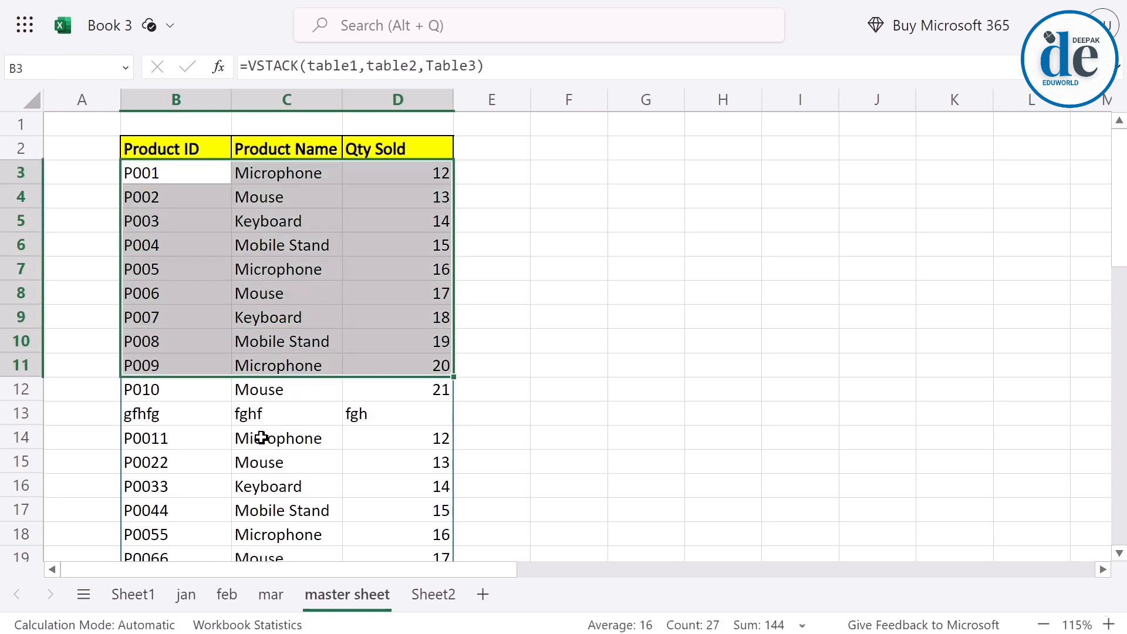
left_click_drag(156, 438, 348, 556)
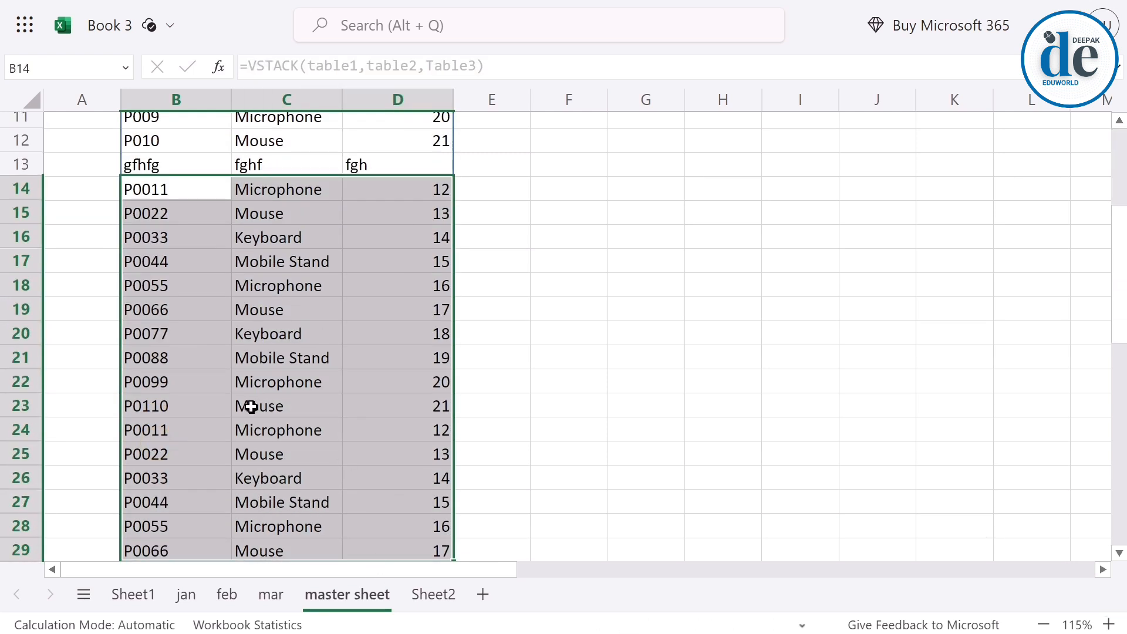
scroll(249, 405, "down", 3)
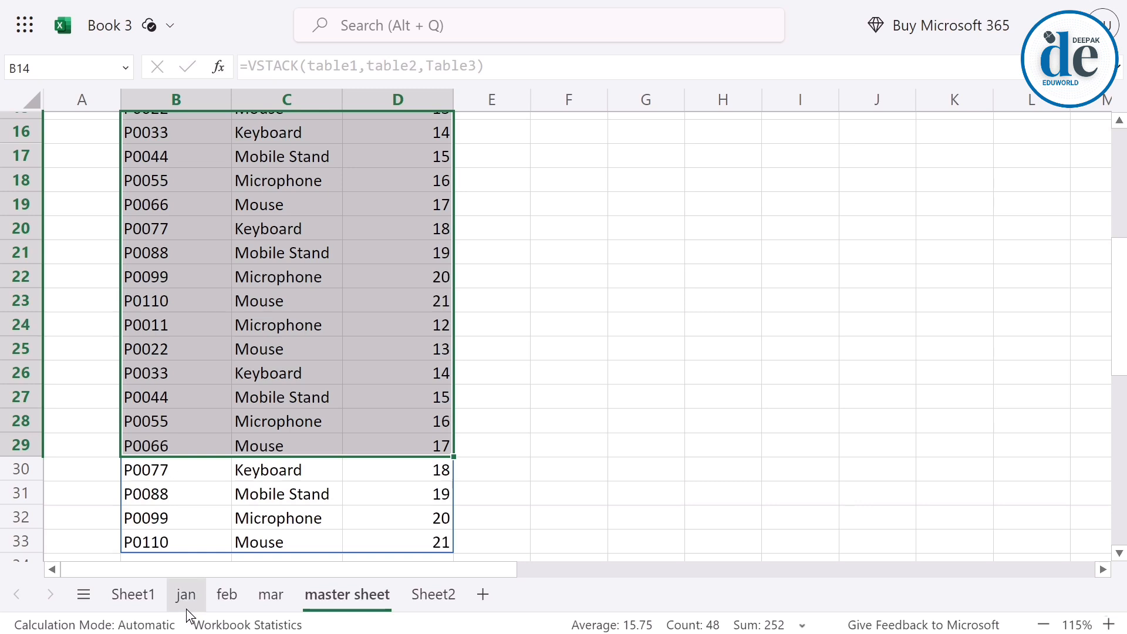
Recheck the jan sheet's table against the master sheet's stacked list, and open Sheet2 with its two product tables.
left_click(186, 609)
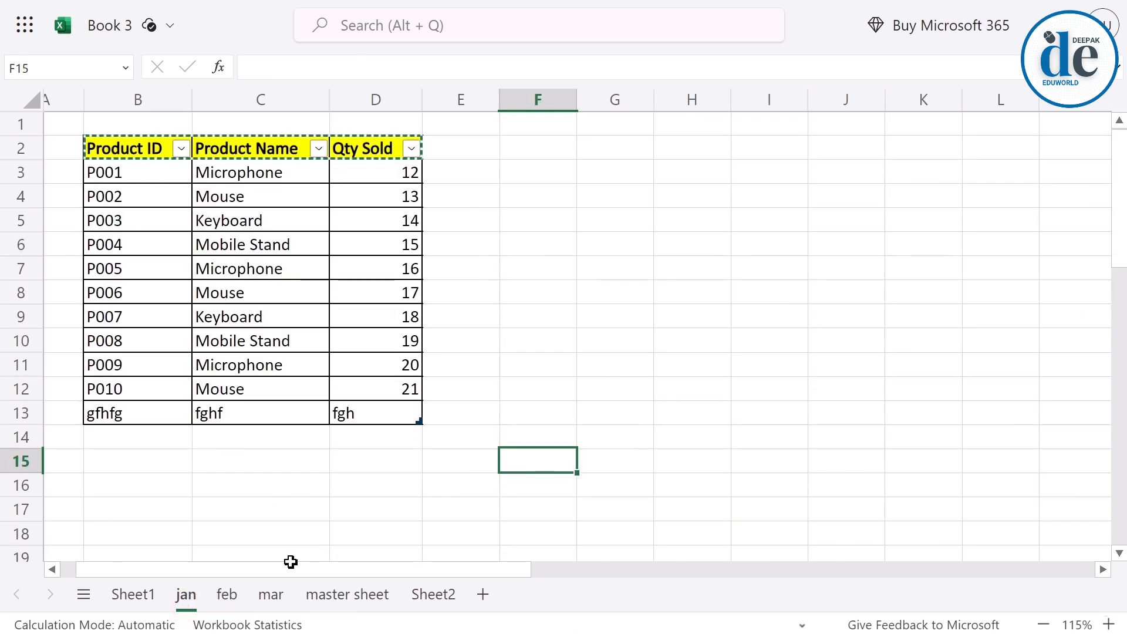
left_click(327, 595)
left_click(147, 285)
scroll(197, 302, "up", 1)
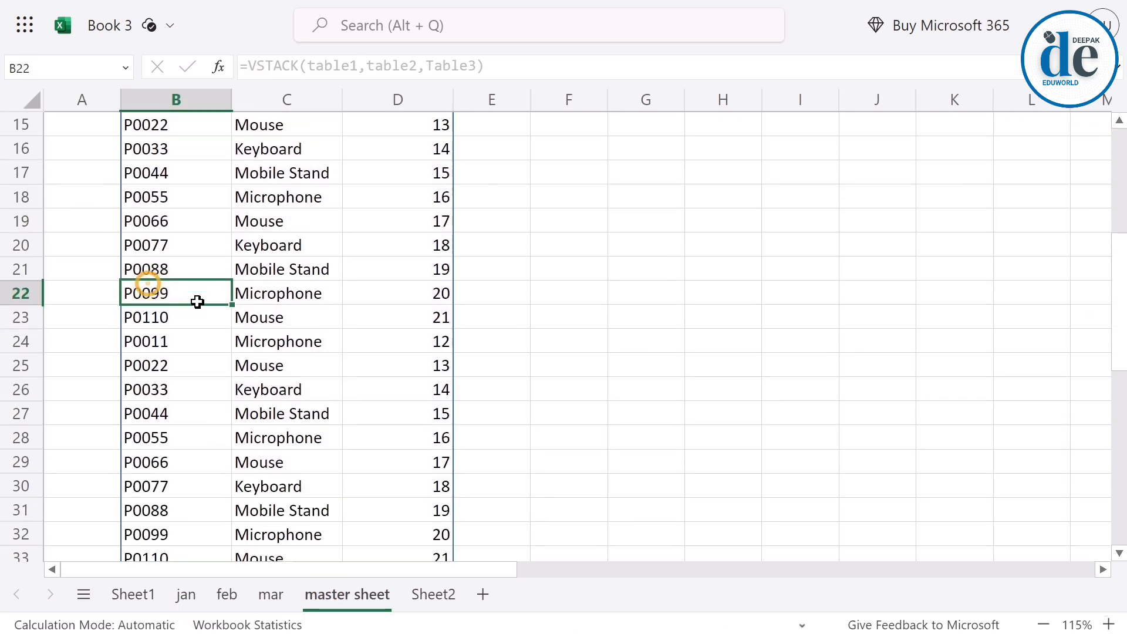
scroll(176, 276, "up", 2)
scroll(299, 314, "up", 3)
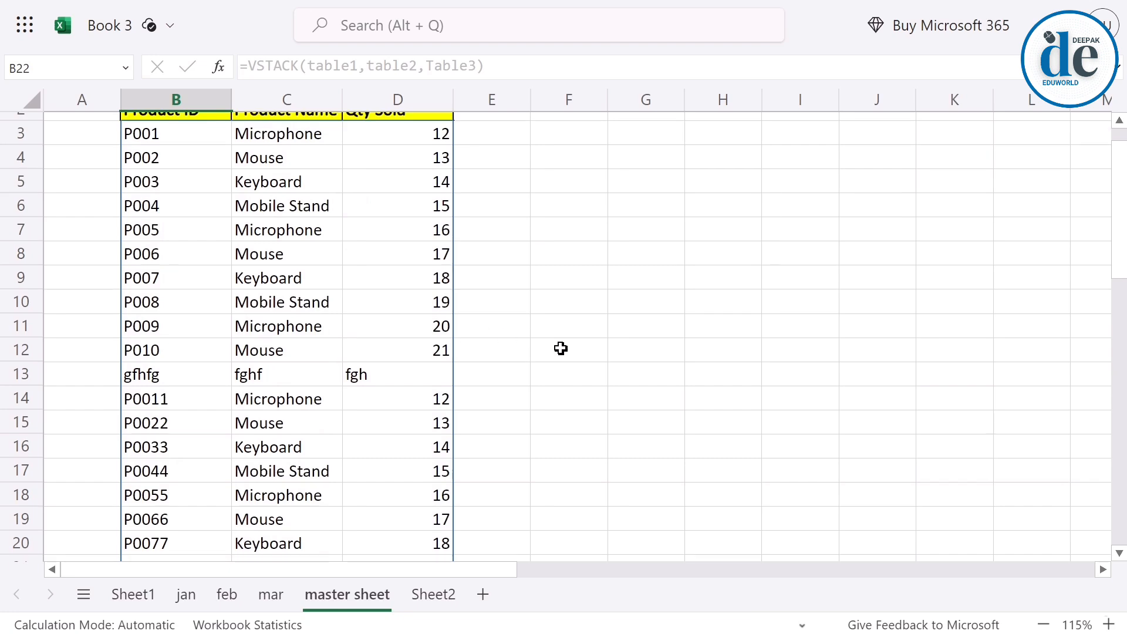
scroll(561, 349, "up", 1)
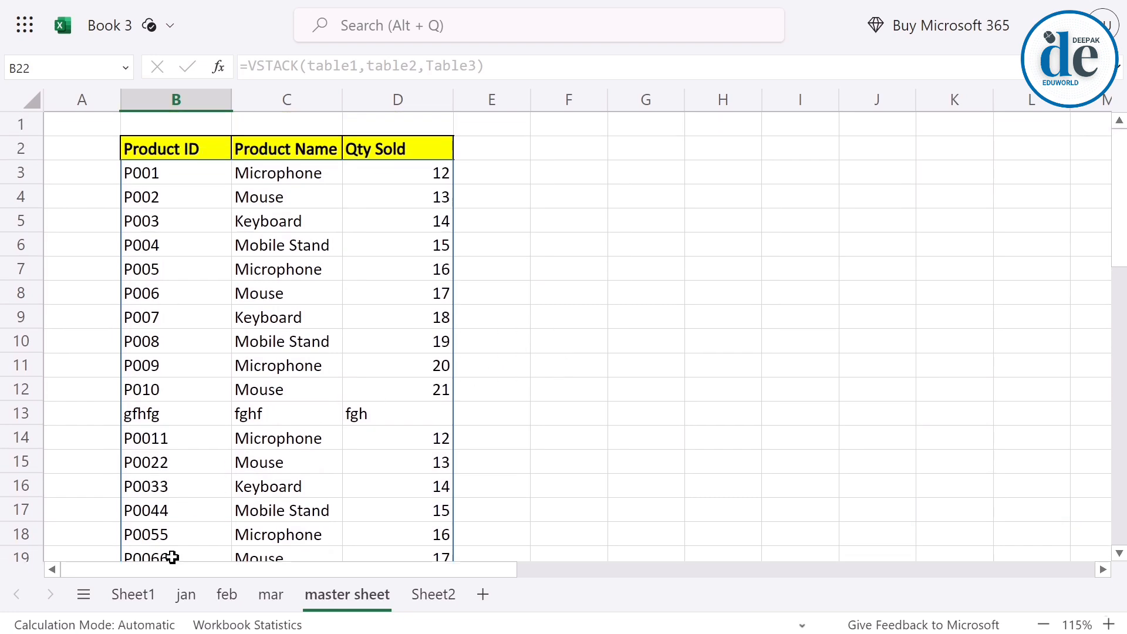
left_click(425, 595)
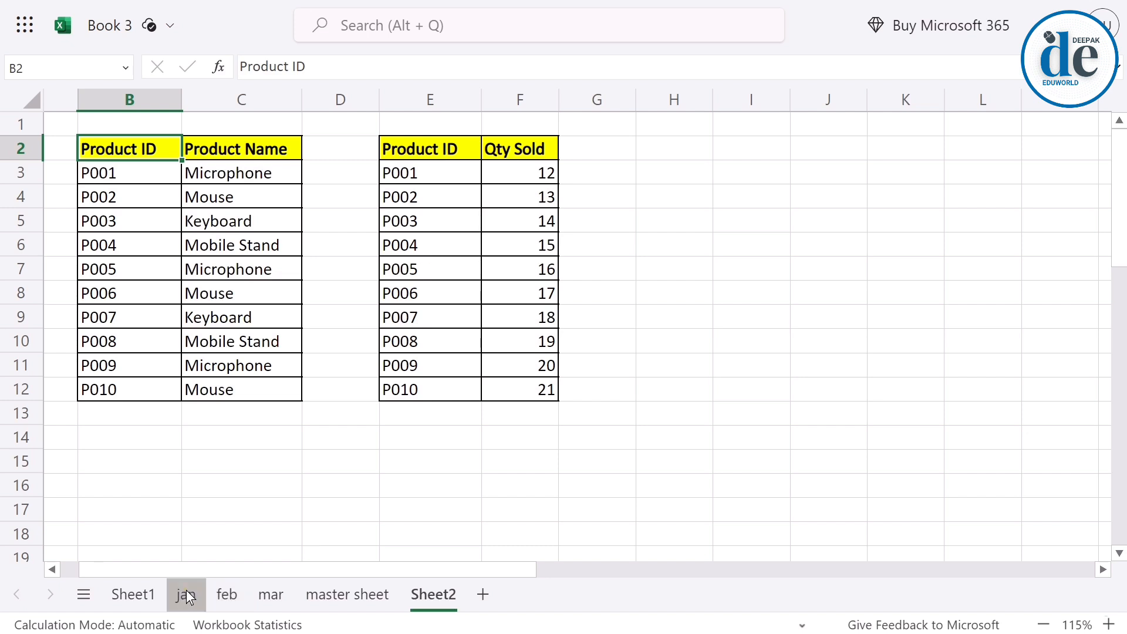
Revisit the jan and feb sheets and Sheet1's vertical stacking example, and return to Sheet2's two product tables.
left_click(186, 595)
left_click(226, 595)
left_click(121, 603)
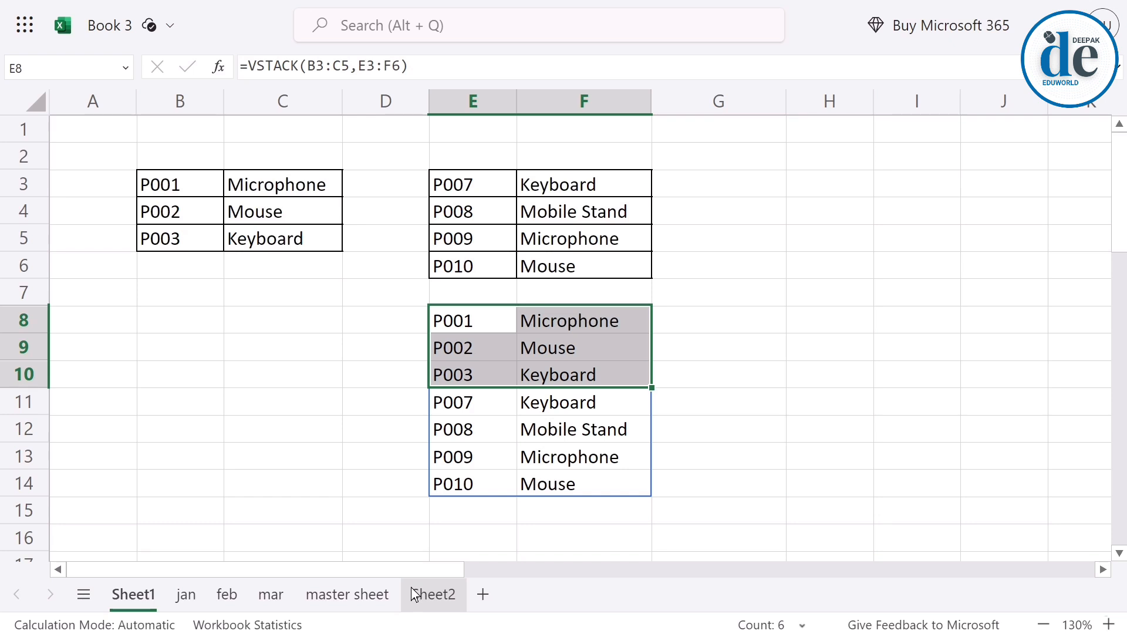
left_click(416, 595)
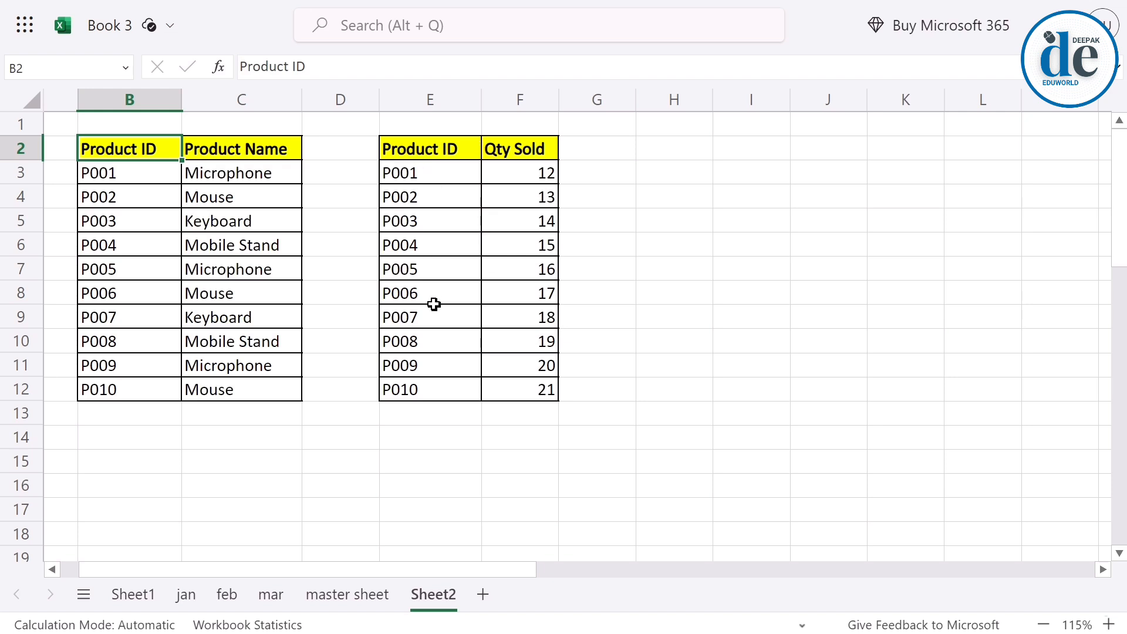
Stack both full product tables side by side from H2 with the formula =HSTACK(B2:C12,E2:F12).
left_click(673, 148)
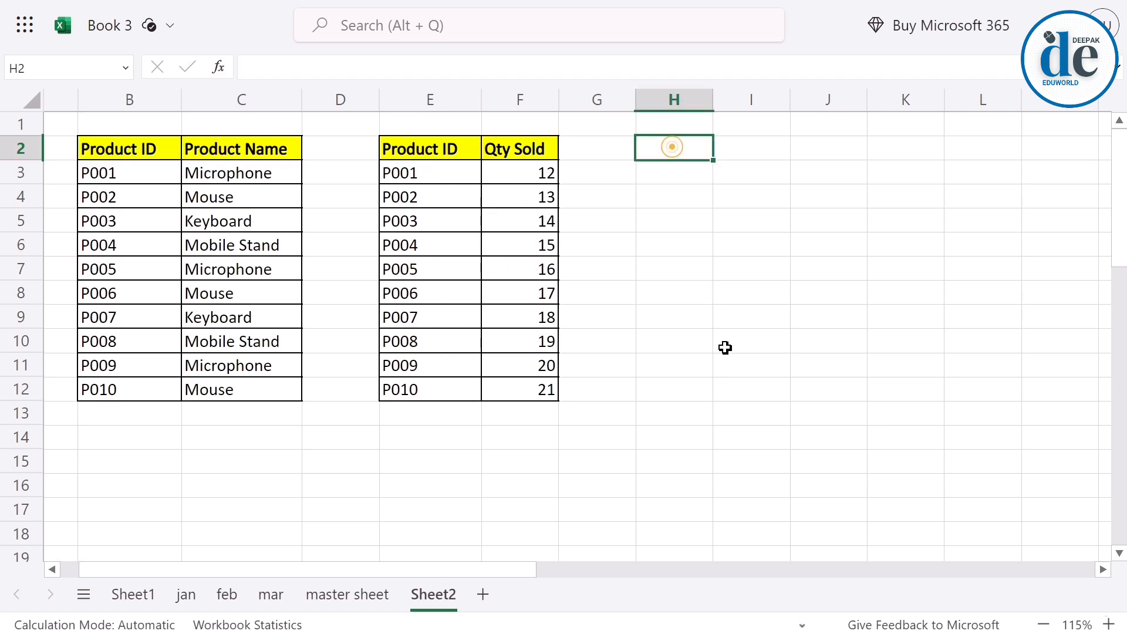
type("=h")
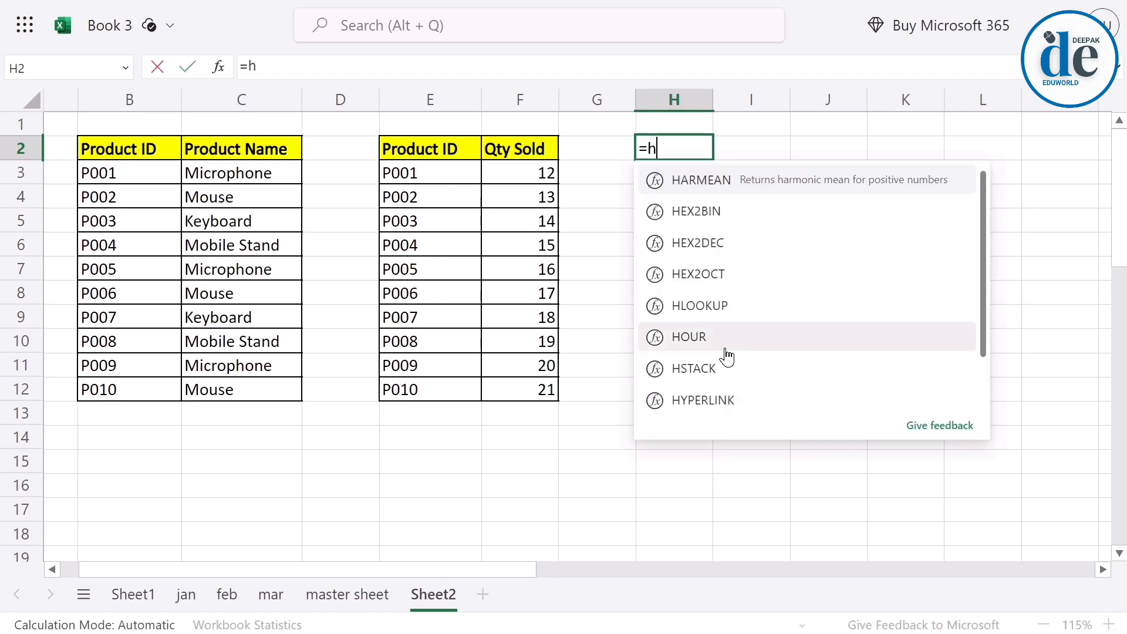
type("st")
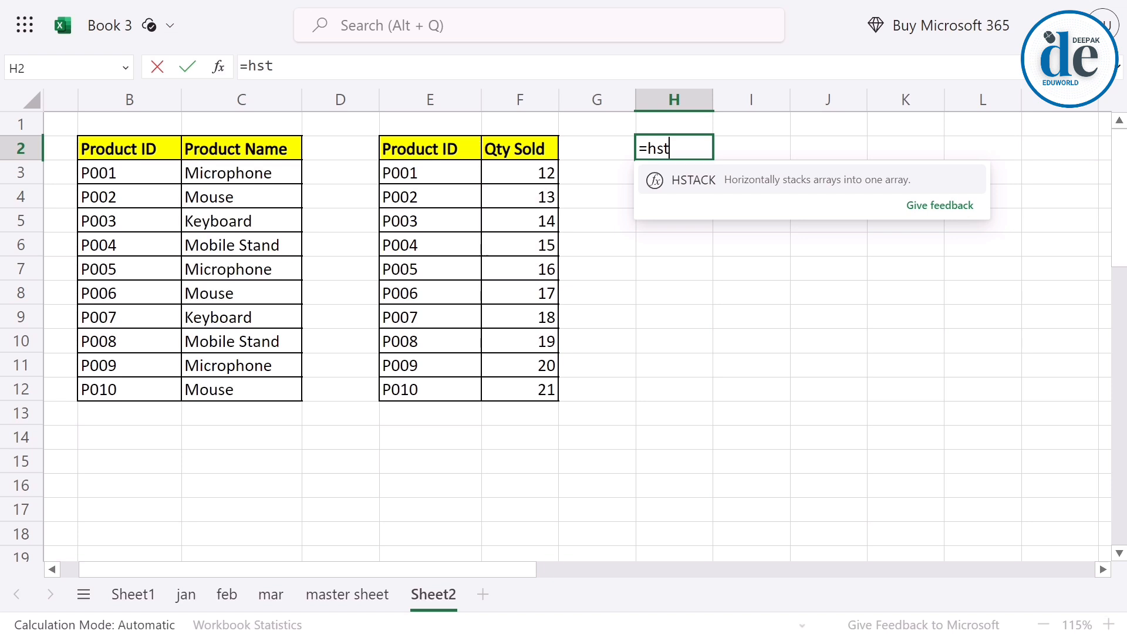
key("Tab")
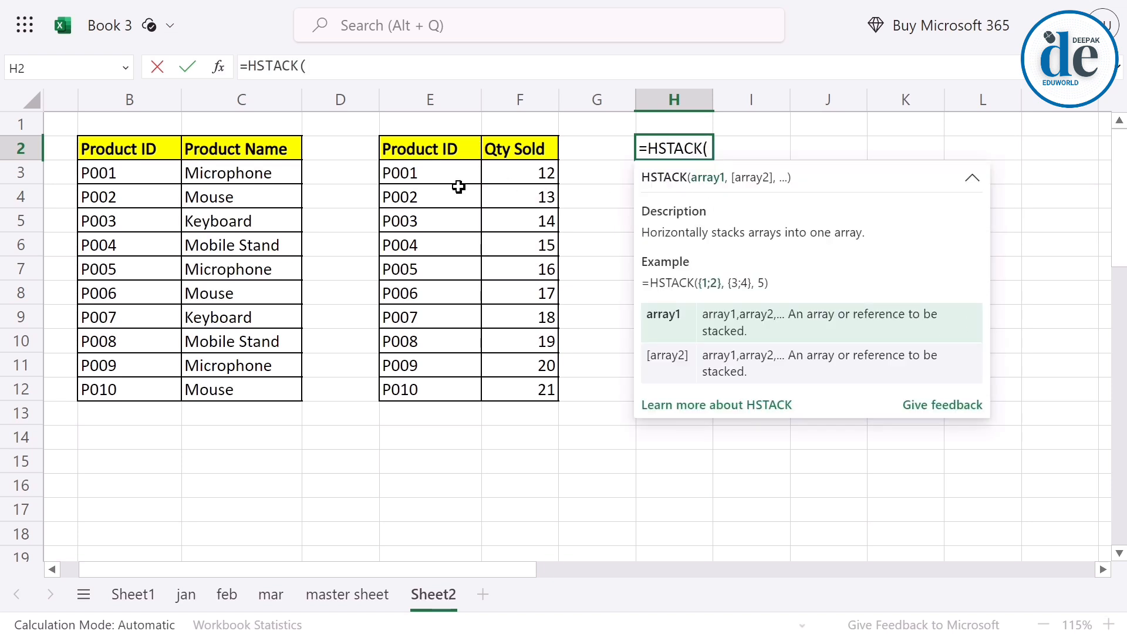
left_click_drag(117, 154, 268, 390)
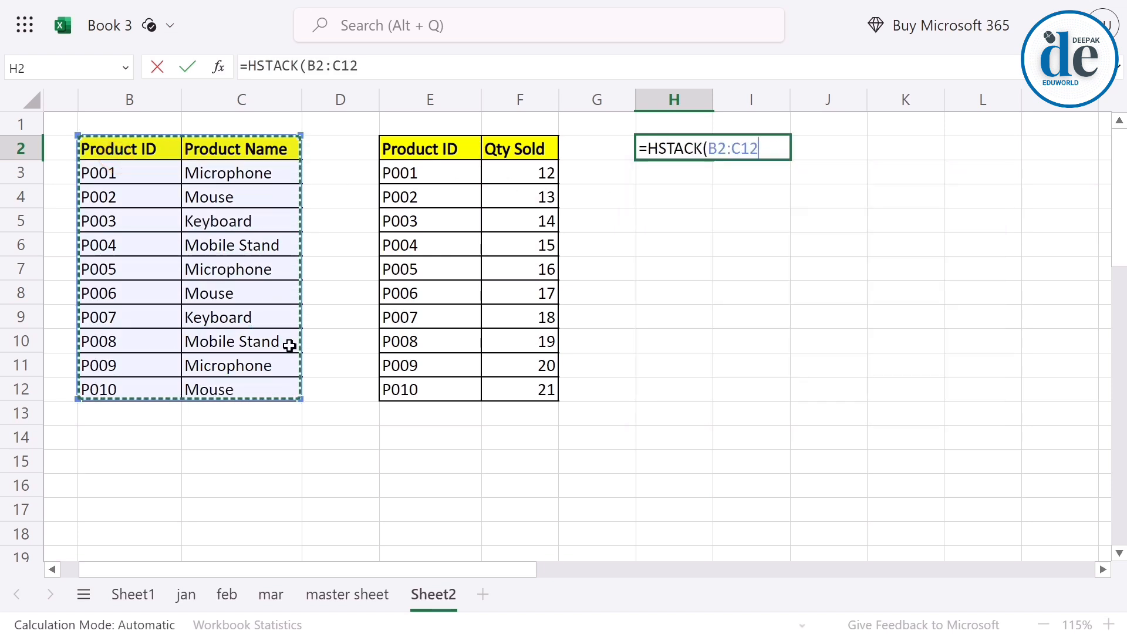
type(",")
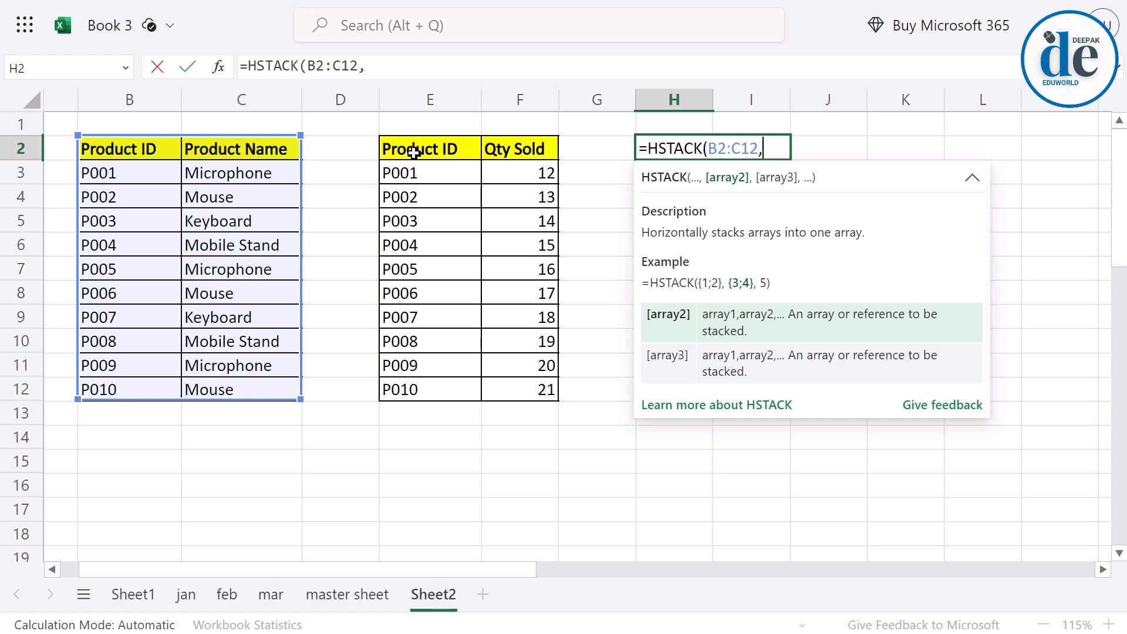
left_click_drag(412, 151, 521, 386)
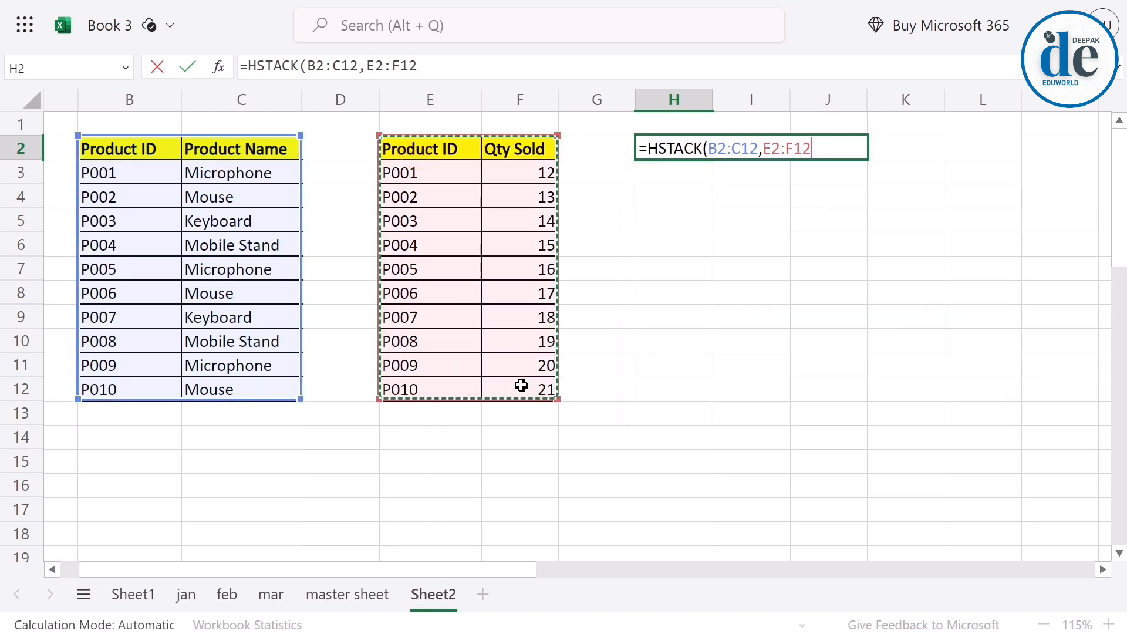
key("Return")
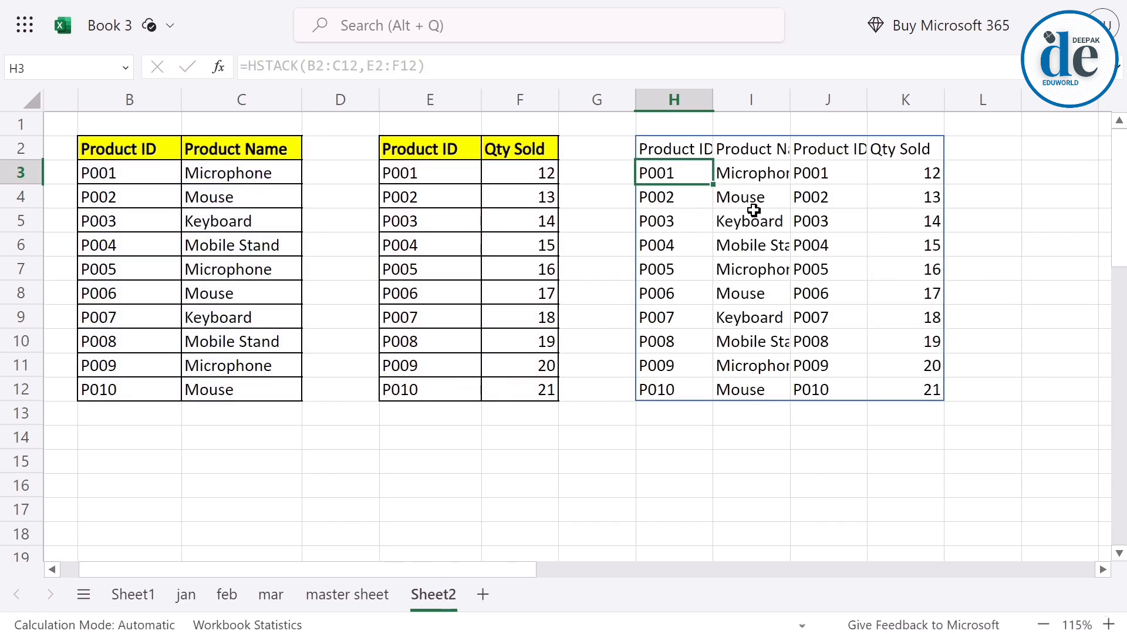
Examine the two halves of the horizontally stacked result, H2:I12 and J2:K12, against their source tables.
left_click_drag(685, 146, 729, 390)
left_click(827, 152)
left_click_drag(827, 153, 930, 390)
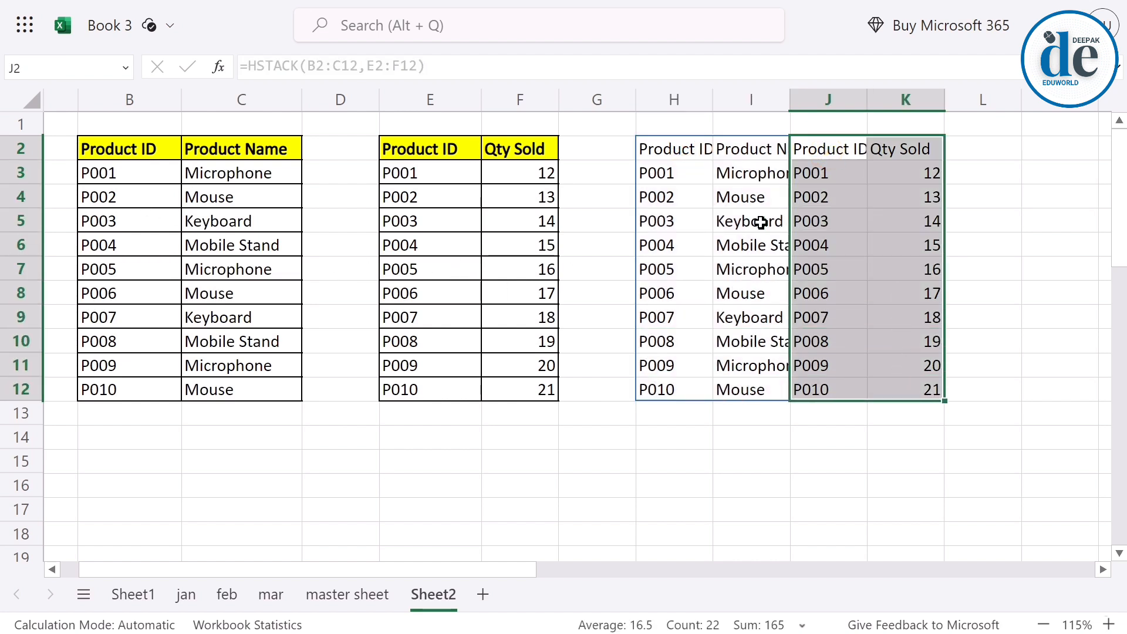
left_click(679, 481)
Replace the stacking formula in H2 with =HSTACK(B2:C12,F2:F12), taking only the Qty Sold column from the second table.
left_click(656, 154)
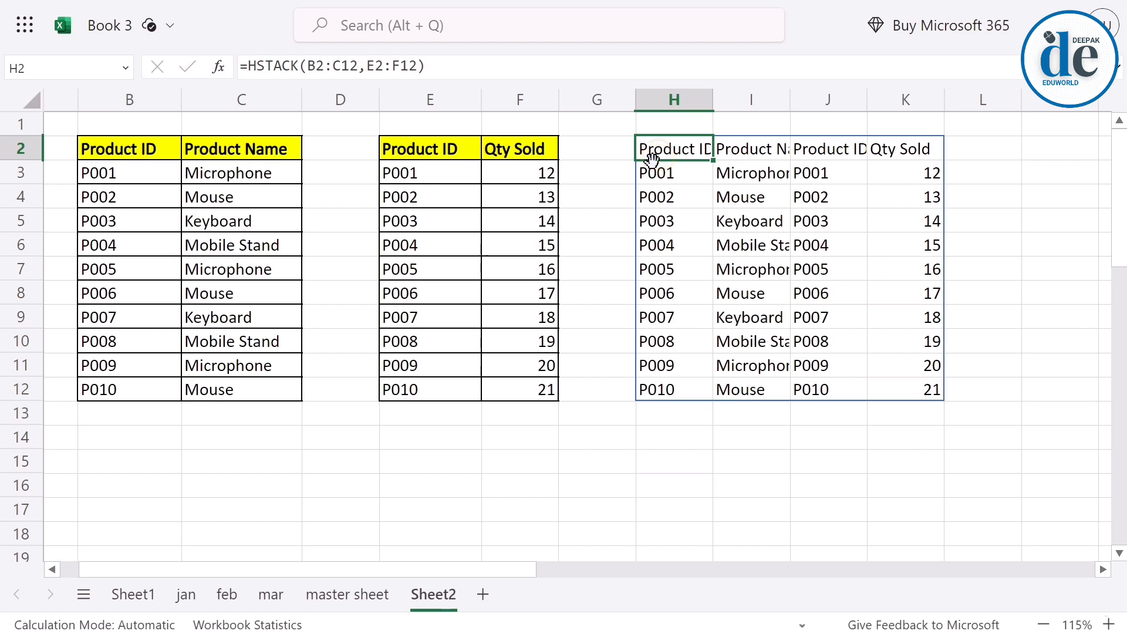
key("Delete")
type("=")
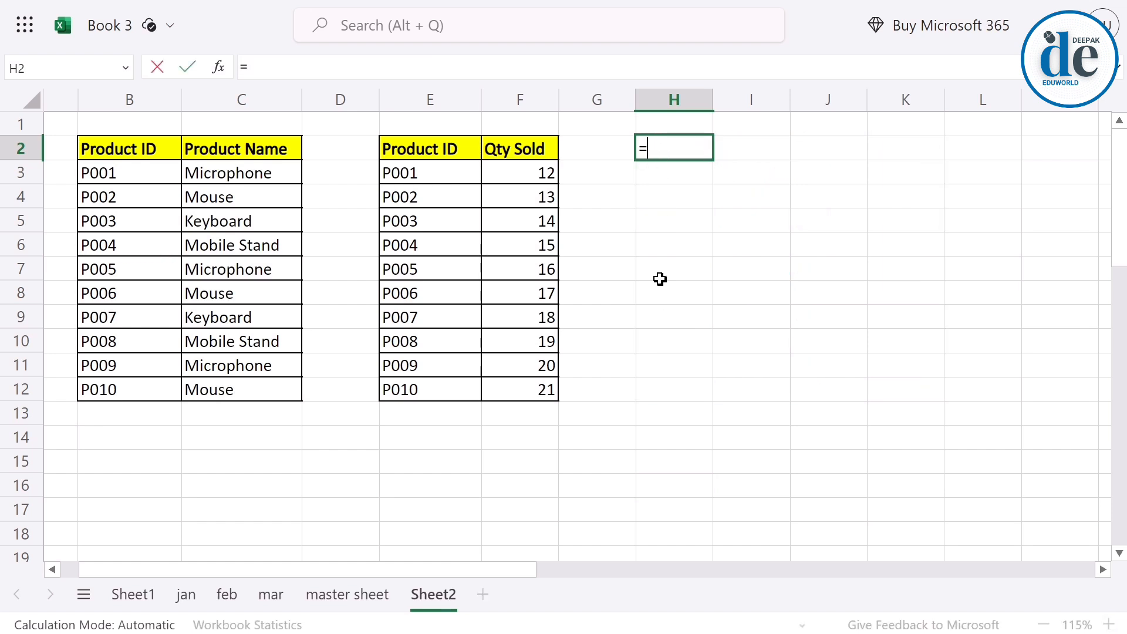
type("hst")
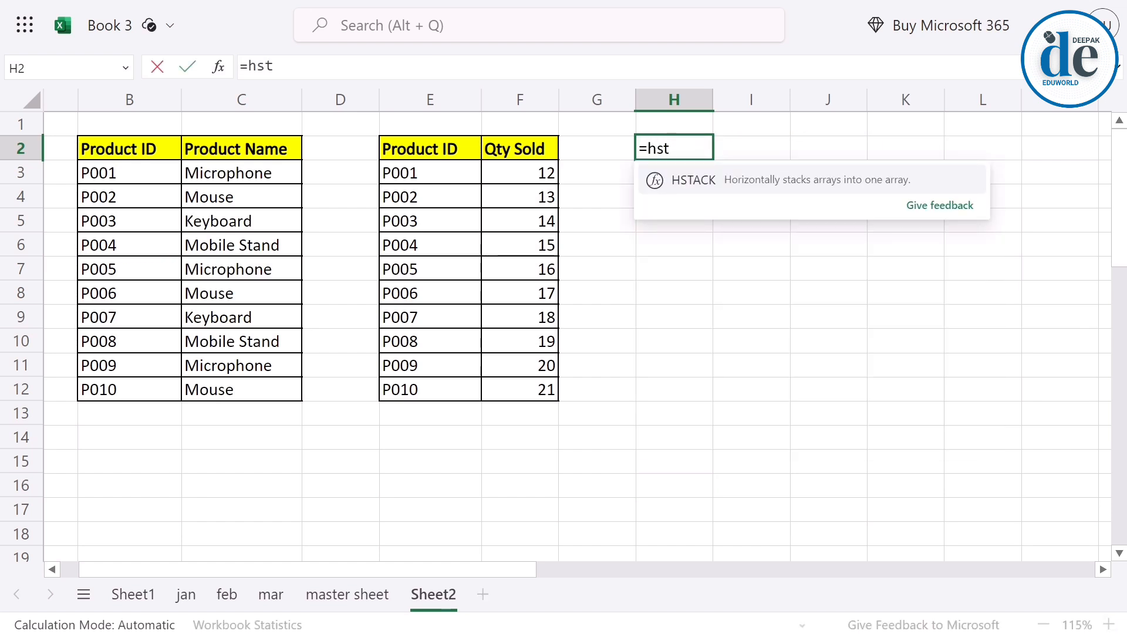
key("Tab")
left_click_drag(111, 146, 259, 385)
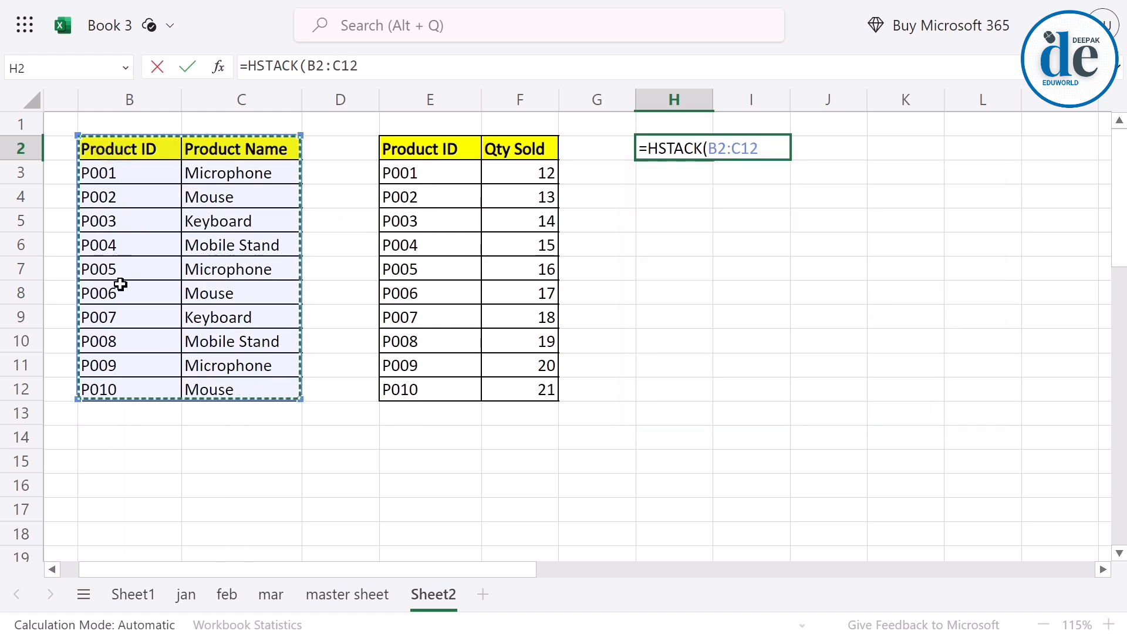
type(",")
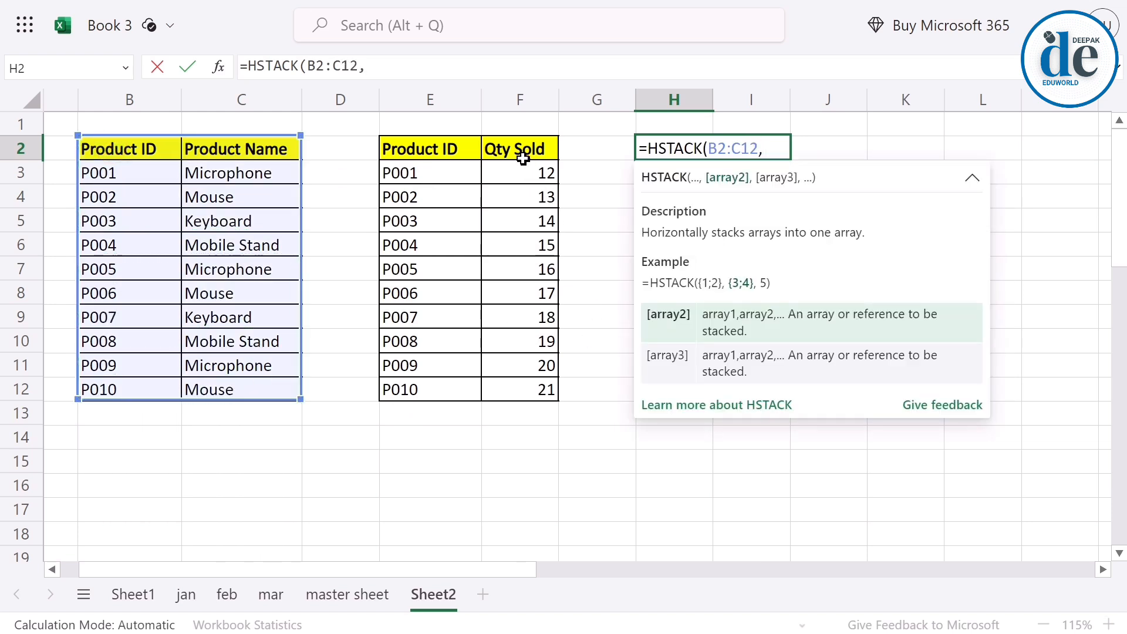
left_click_drag(524, 158, 531, 384)
key("Return")
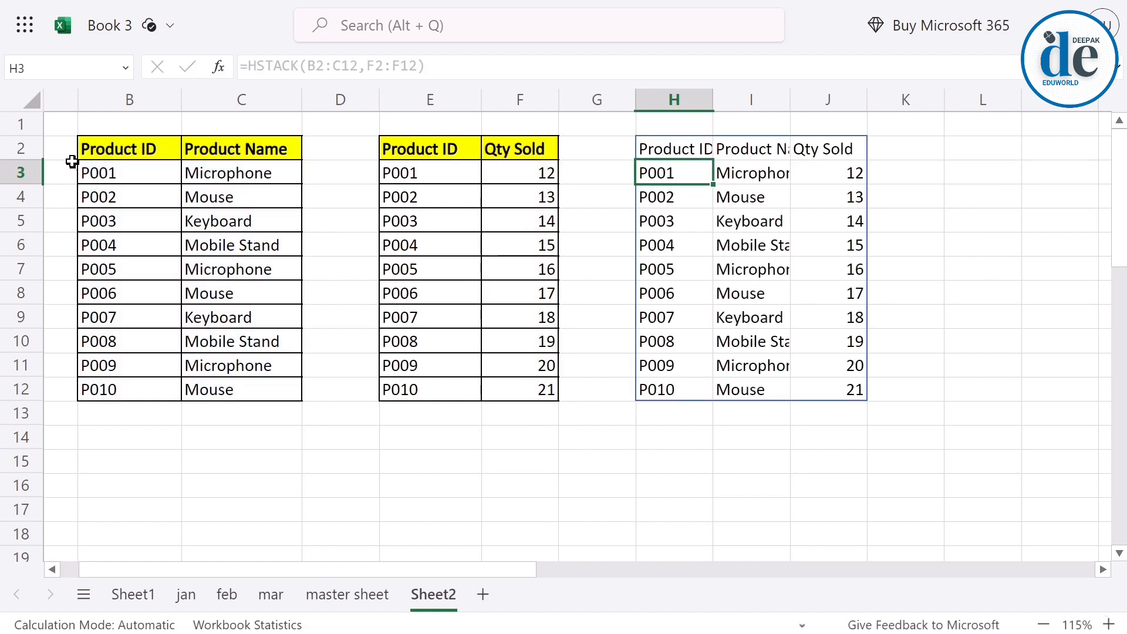
Review the source ranges B2:C12 and F2:F12 against the combined table starting at H2.
left_click_drag(88, 152, 233, 389)
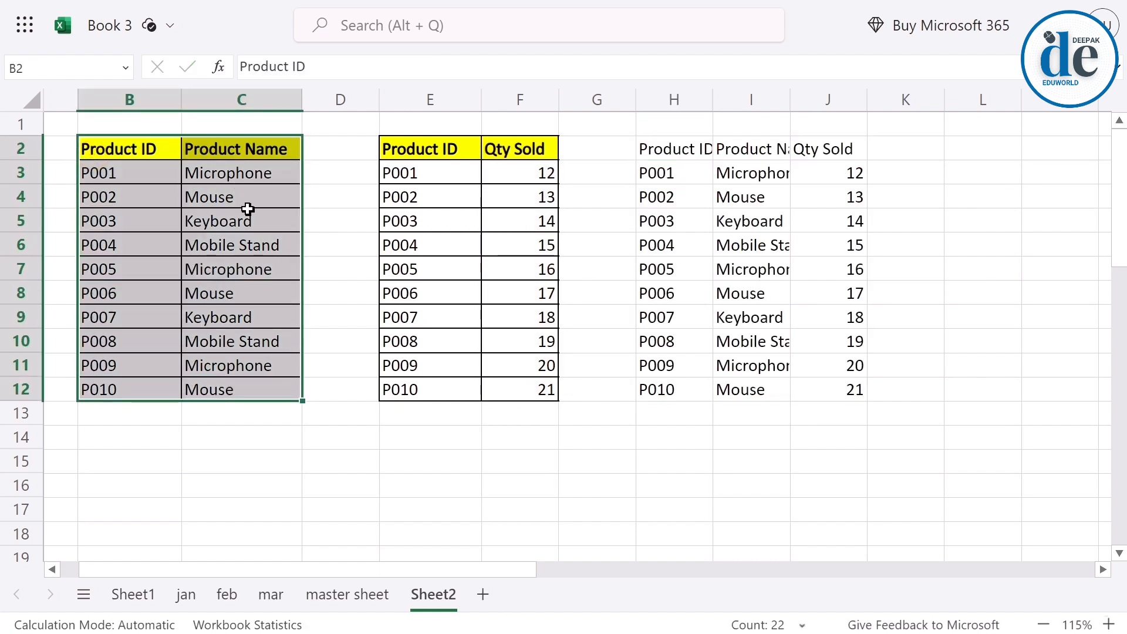
left_click_drag(507, 154, 521, 388)
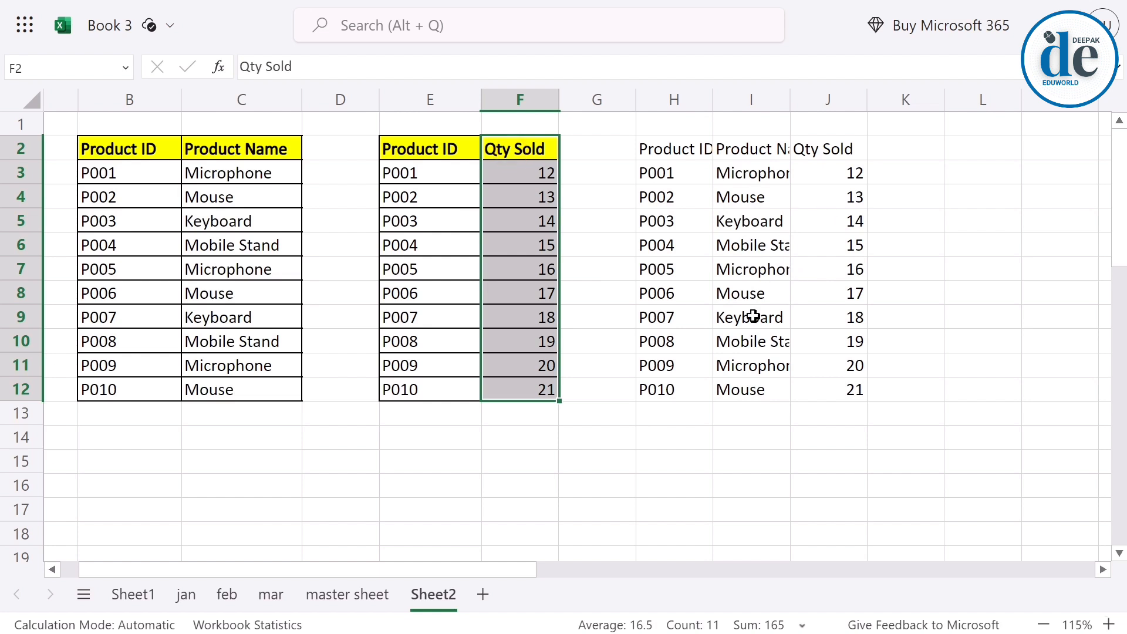
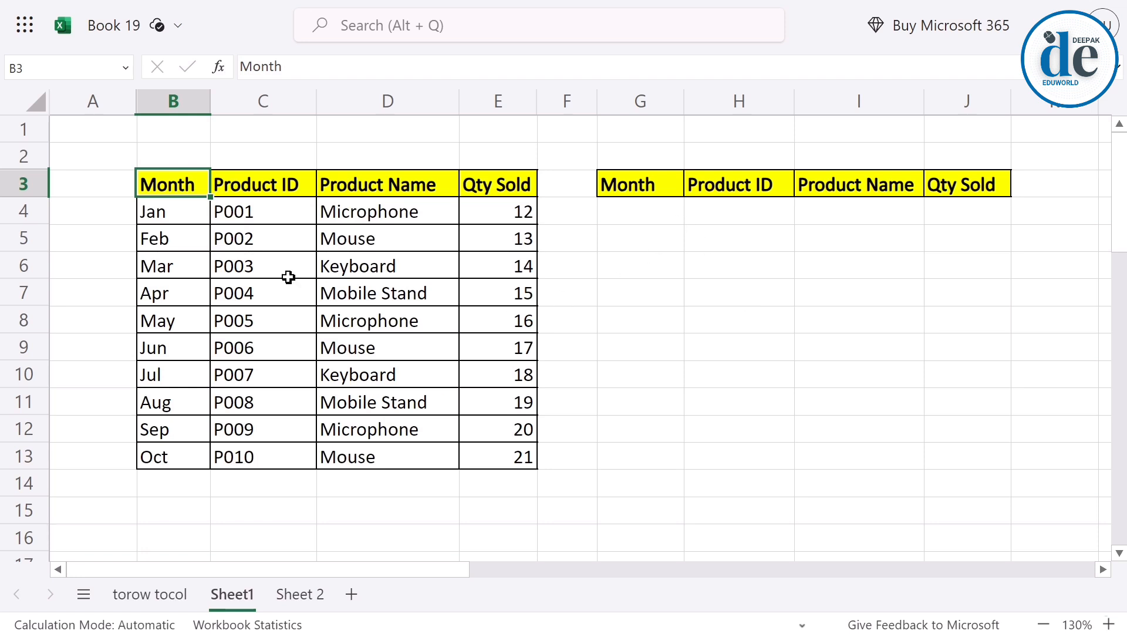
Return the first five rows of the monthly product table in G4 with the formula =TAKE(B4:E13,5).
left_click_drag(168, 216, 493, 272)
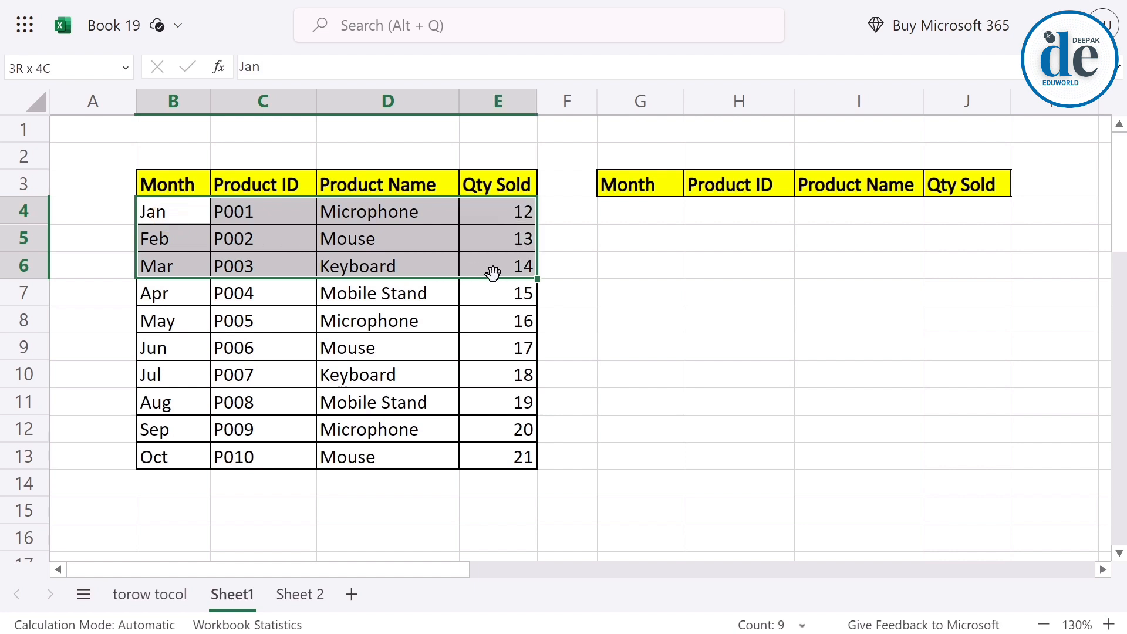
left_click(160, 403)
left_click_drag(160, 403, 477, 454)
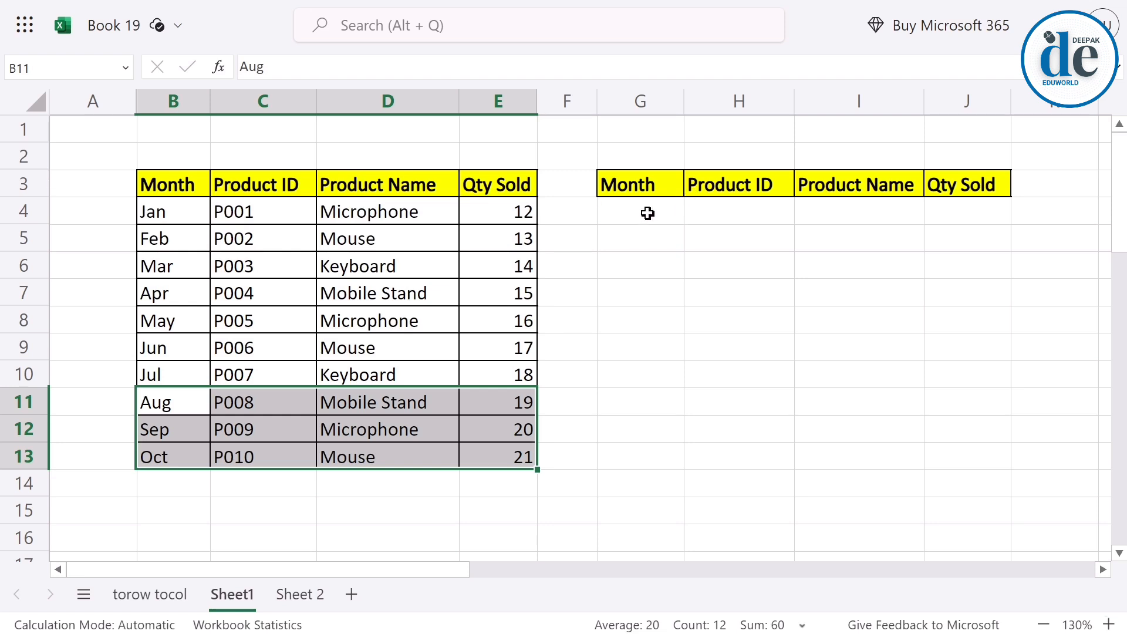
left_click(612, 211)
type("=")
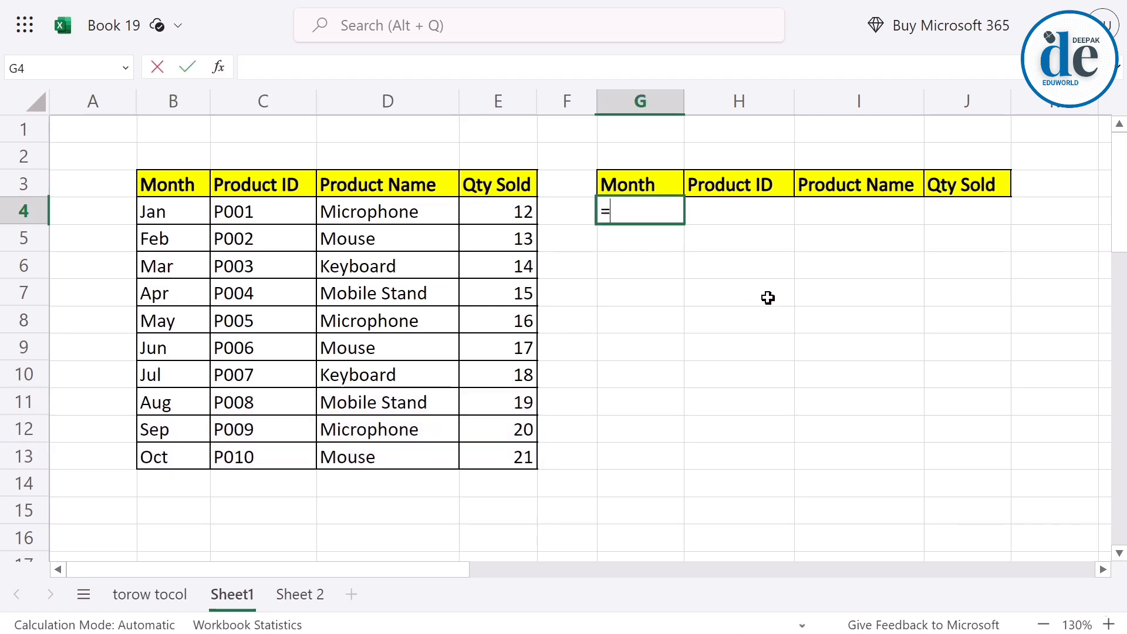
type("take")
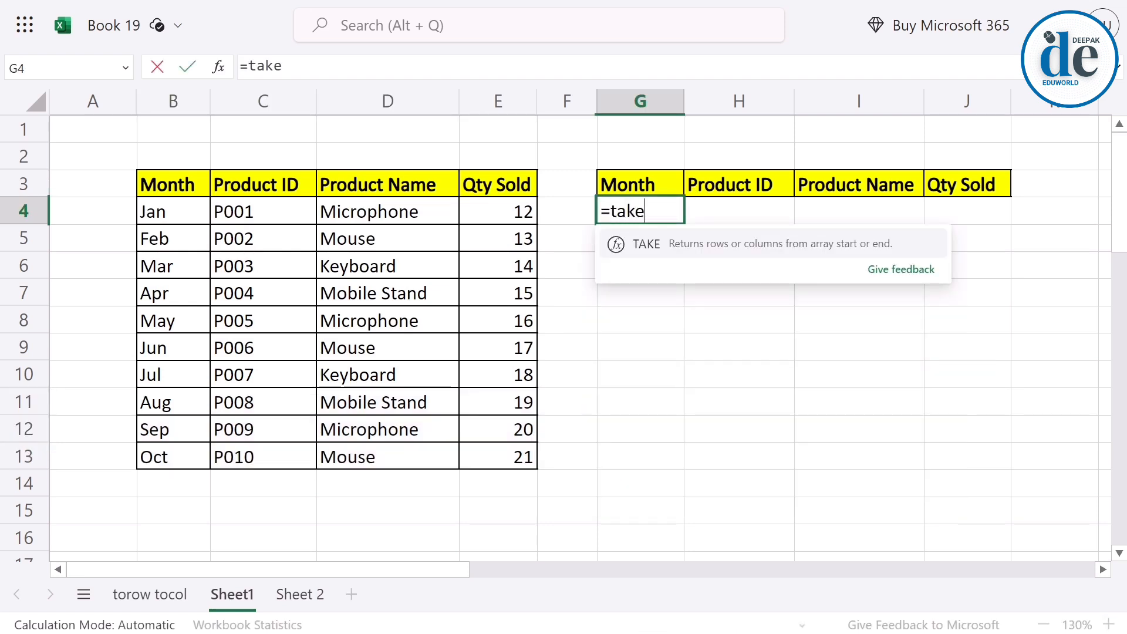
key("Tab")
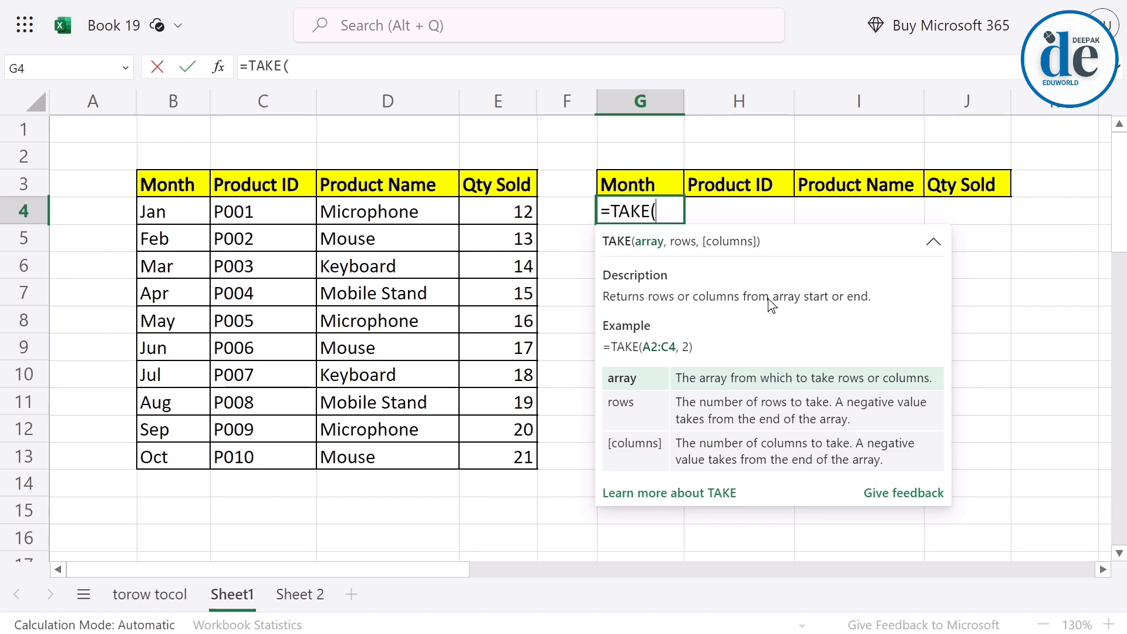
left_click_drag(166, 213, 511, 456)
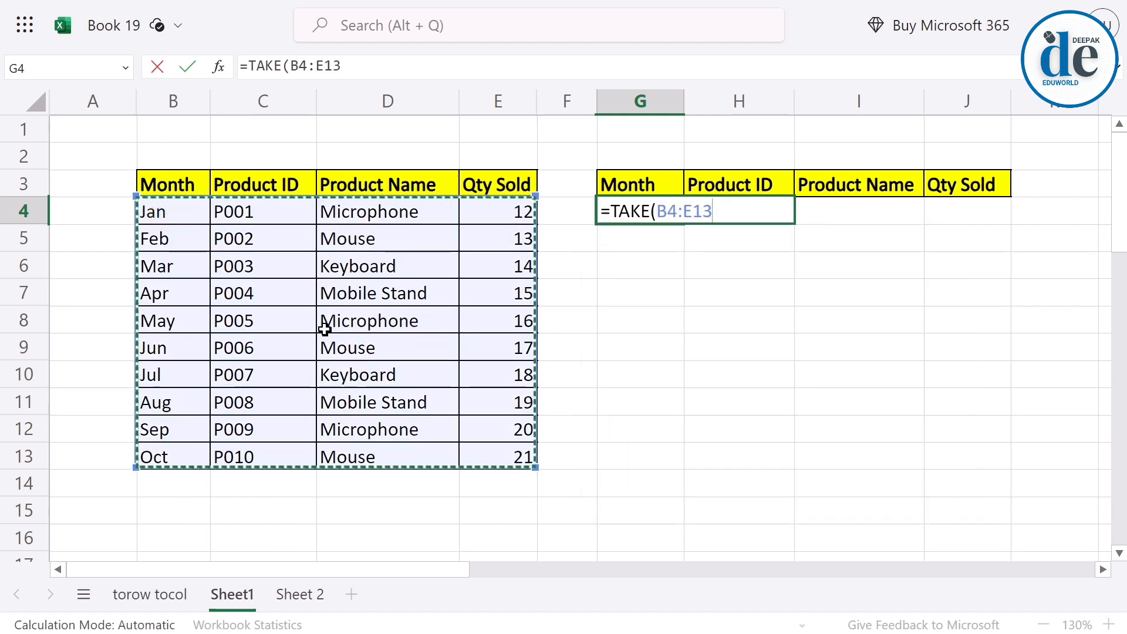
type(",")
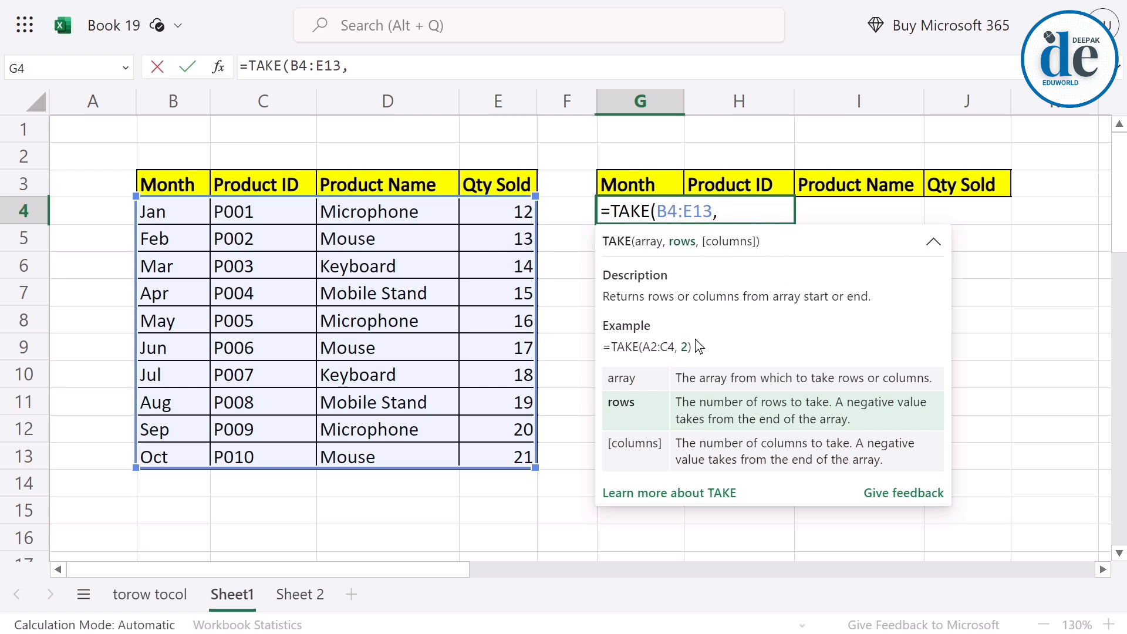
type("5)")
key("Return")
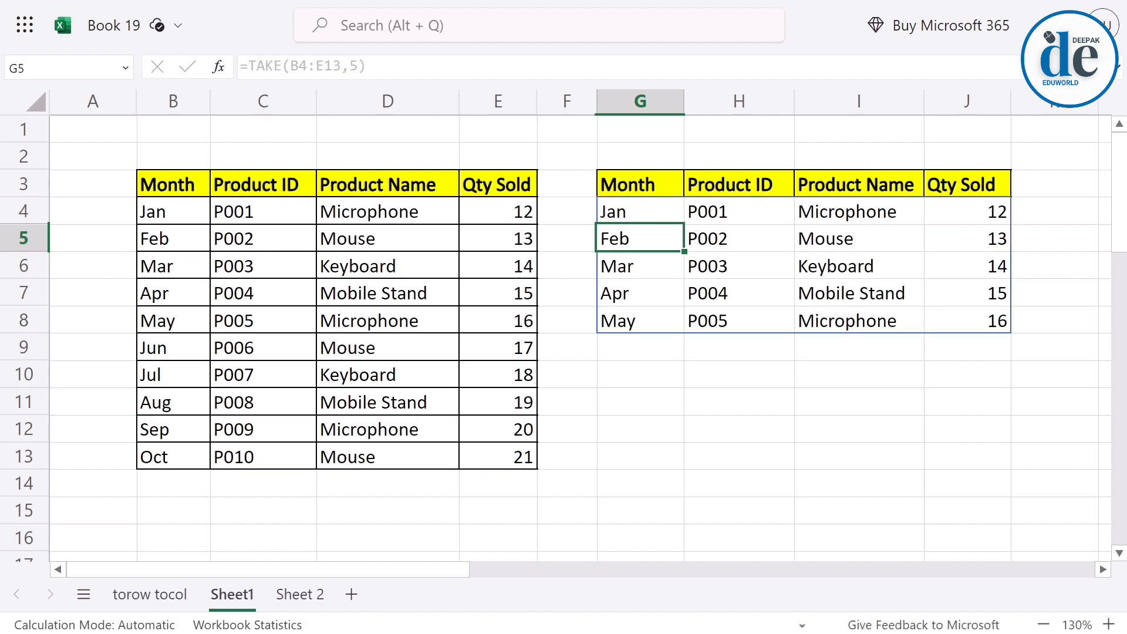
Change the formula in G4 to =TAKE(B4:E13,-5) so it takes the last five rows of the table.
left_click_drag(166, 211, 583, 311)
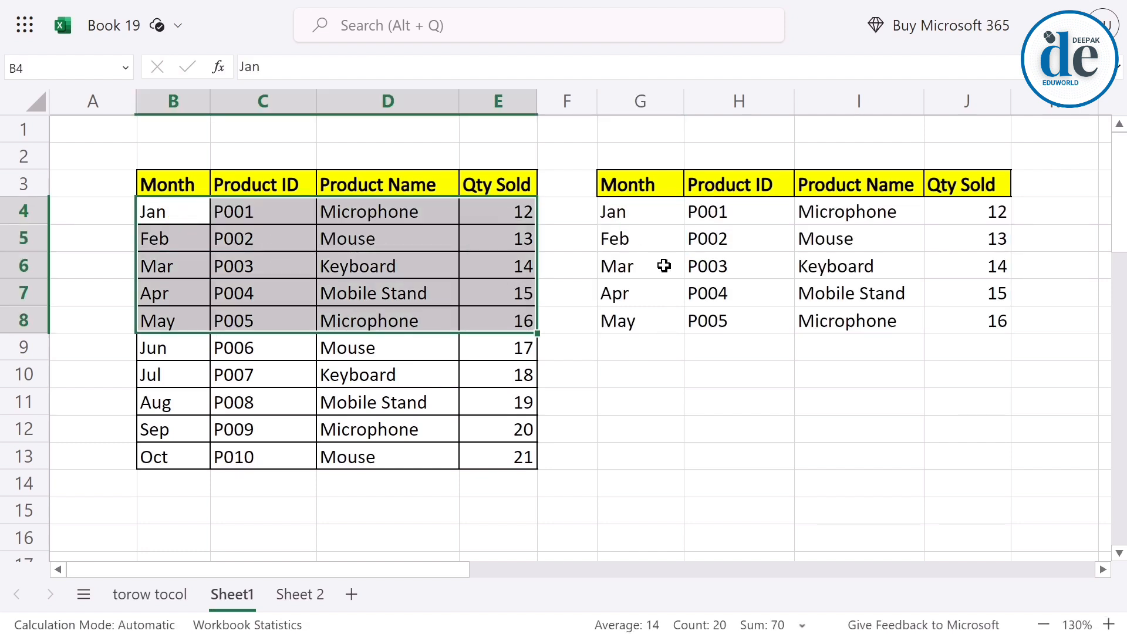
left_click_drag(617, 213, 941, 314)
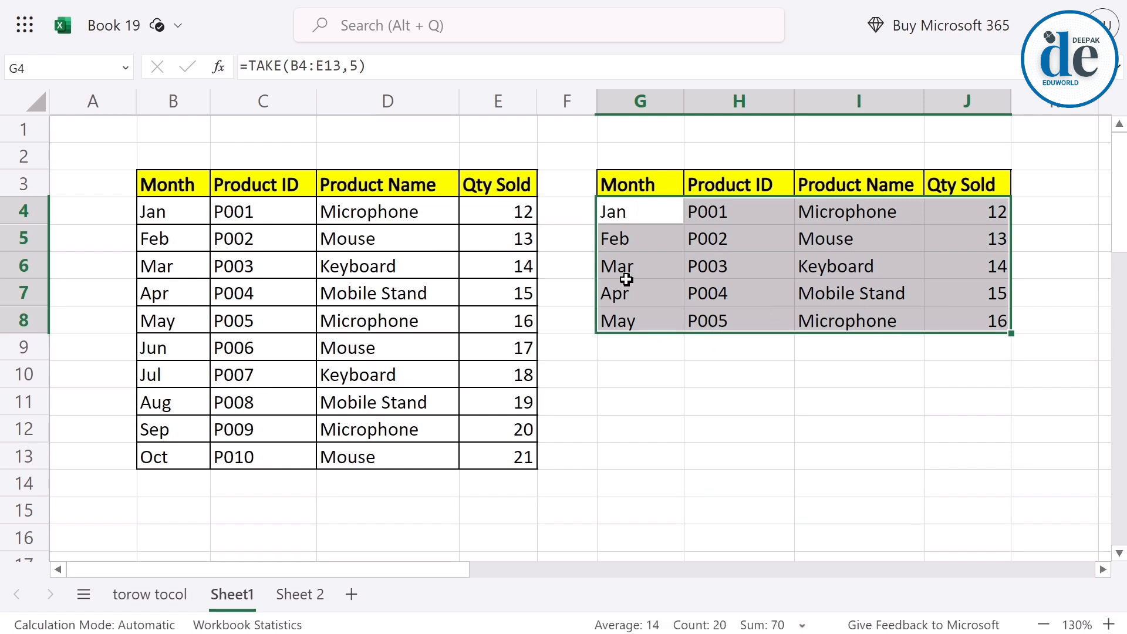
double_click(650, 212)
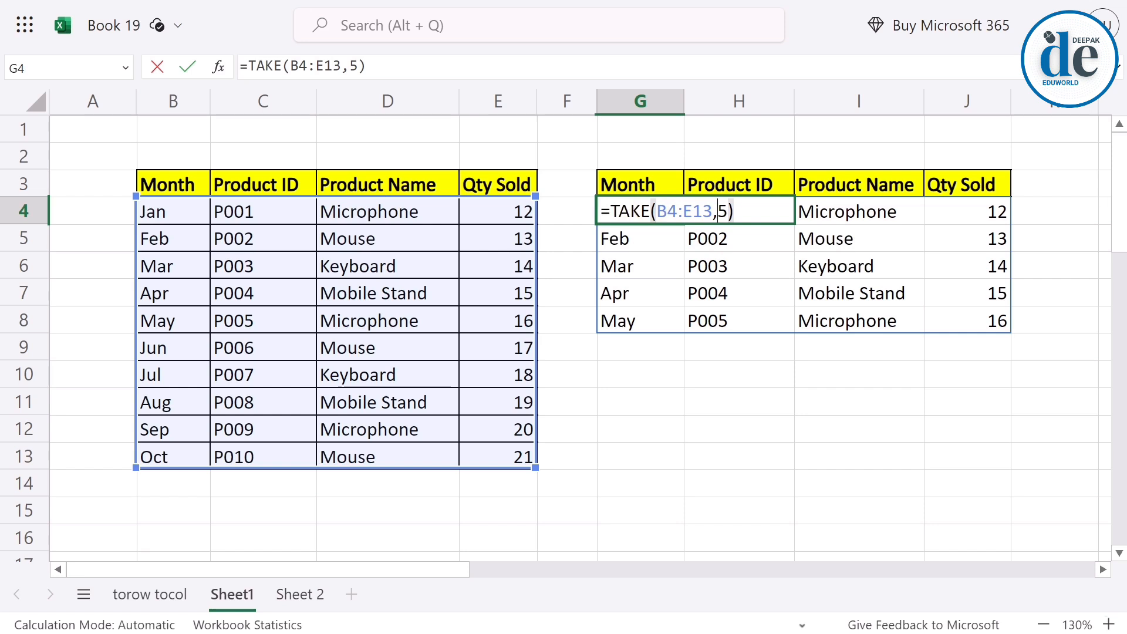
double_click(722, 212)
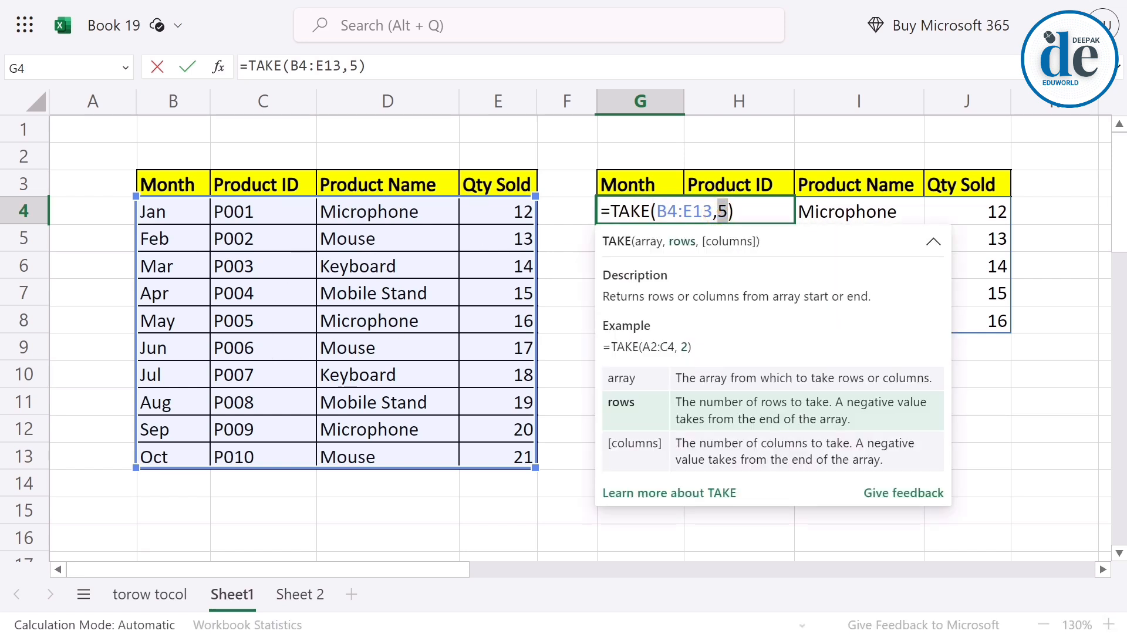
key("Left")
type("-")
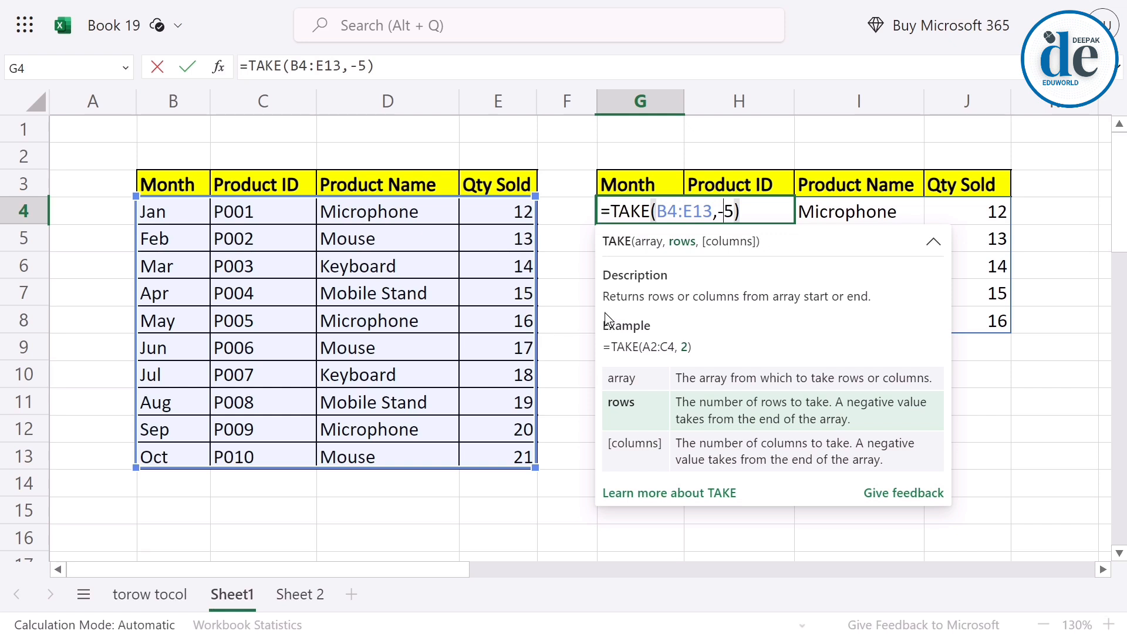
key("Return")
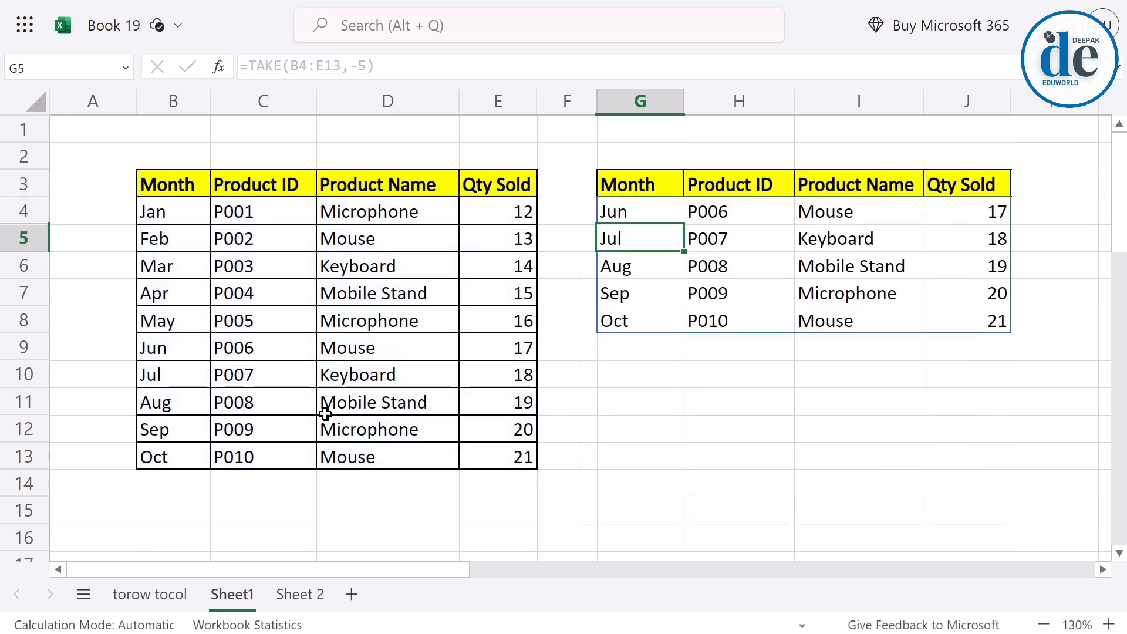
Compare source rows B9:E13 with the extracted rows and review the arguments of the TAKE formula in G4.
left_click_drag(172, 351, 497, 455)
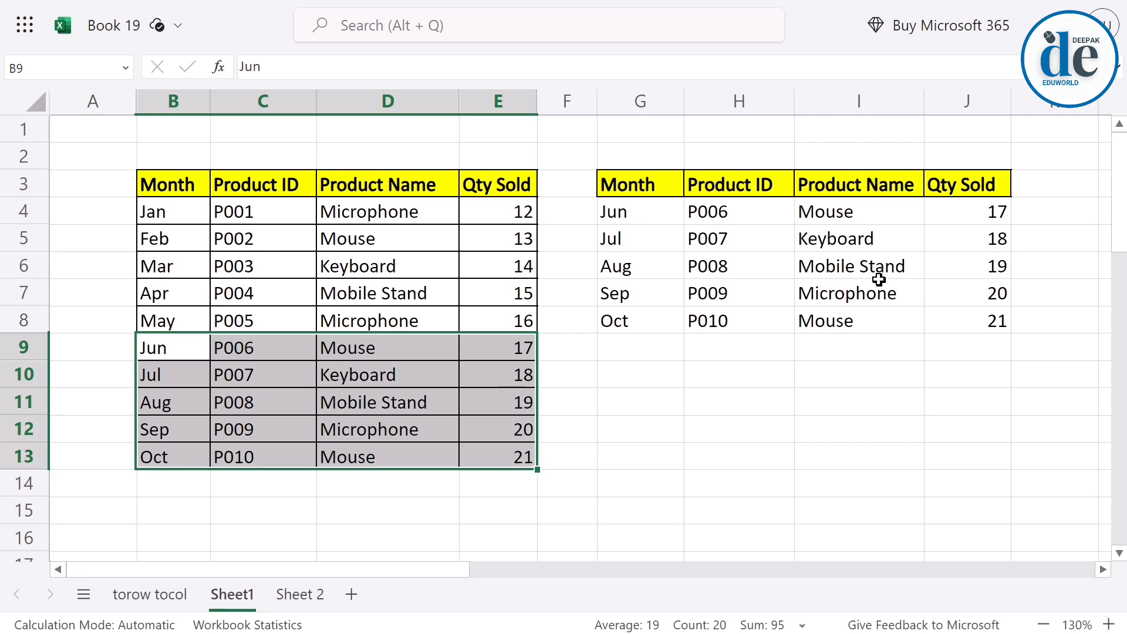
left_click(652, 212)
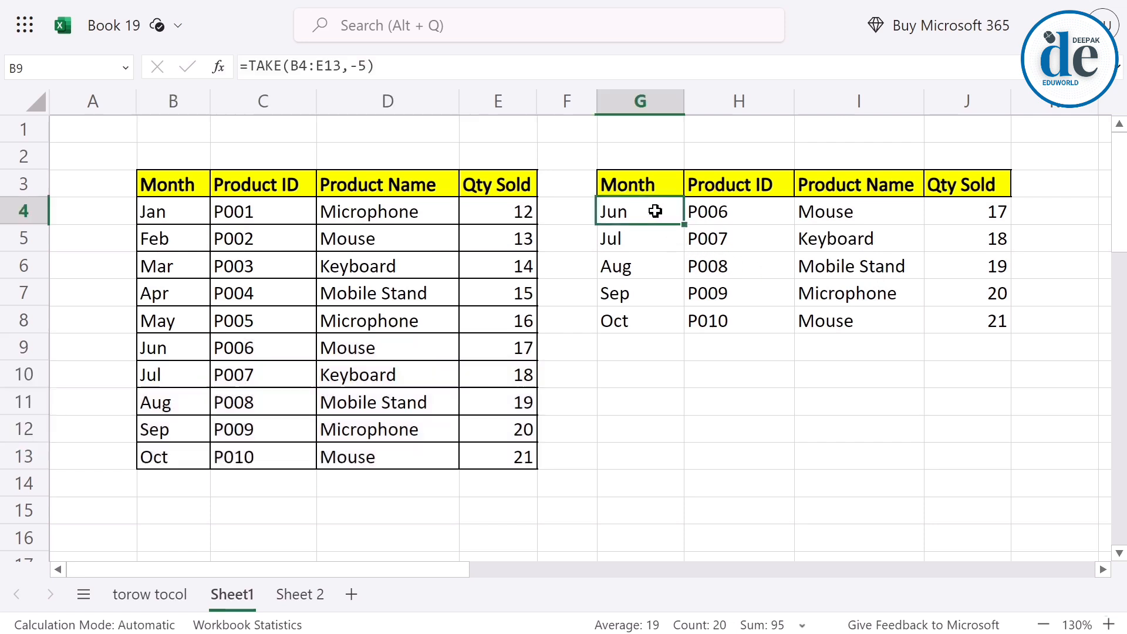
double_click(651, 211)
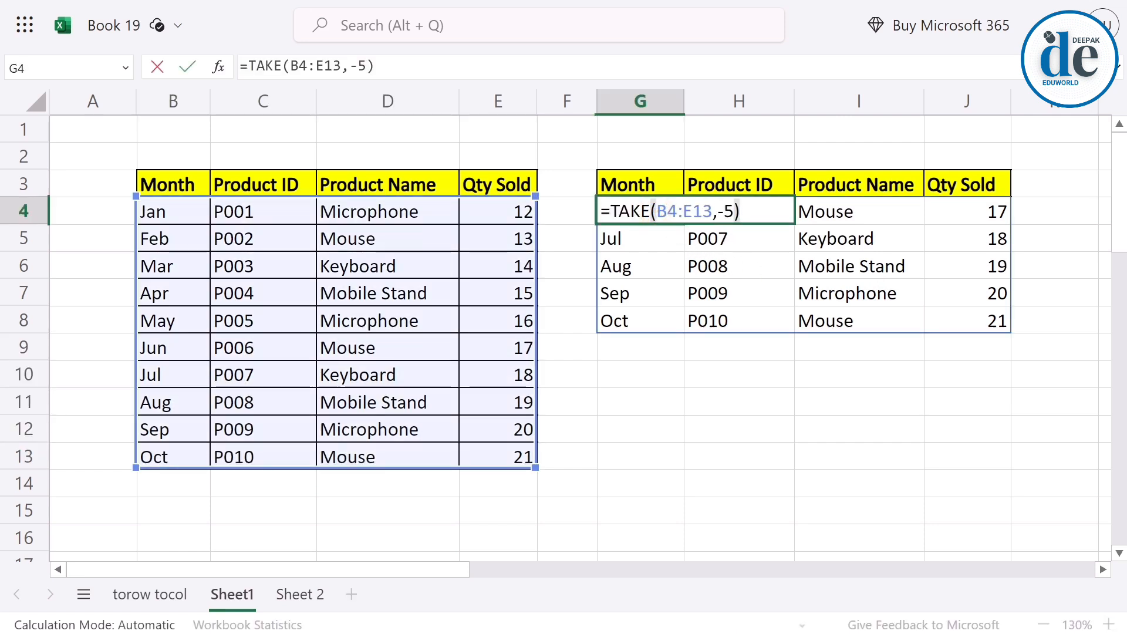
key("BackSpace")
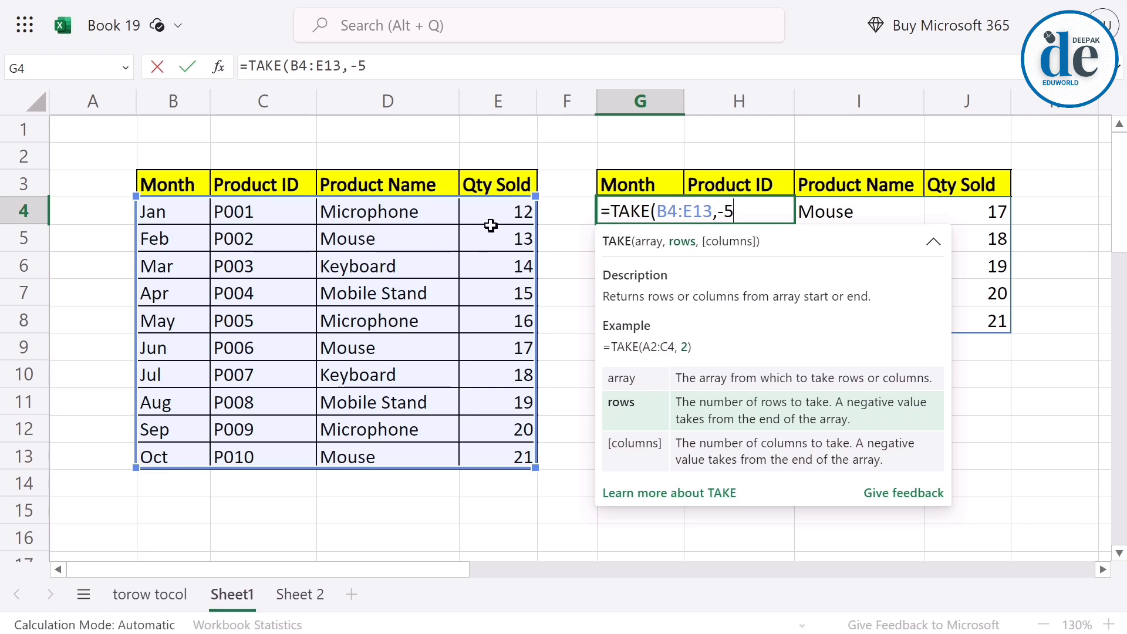
key("Return")
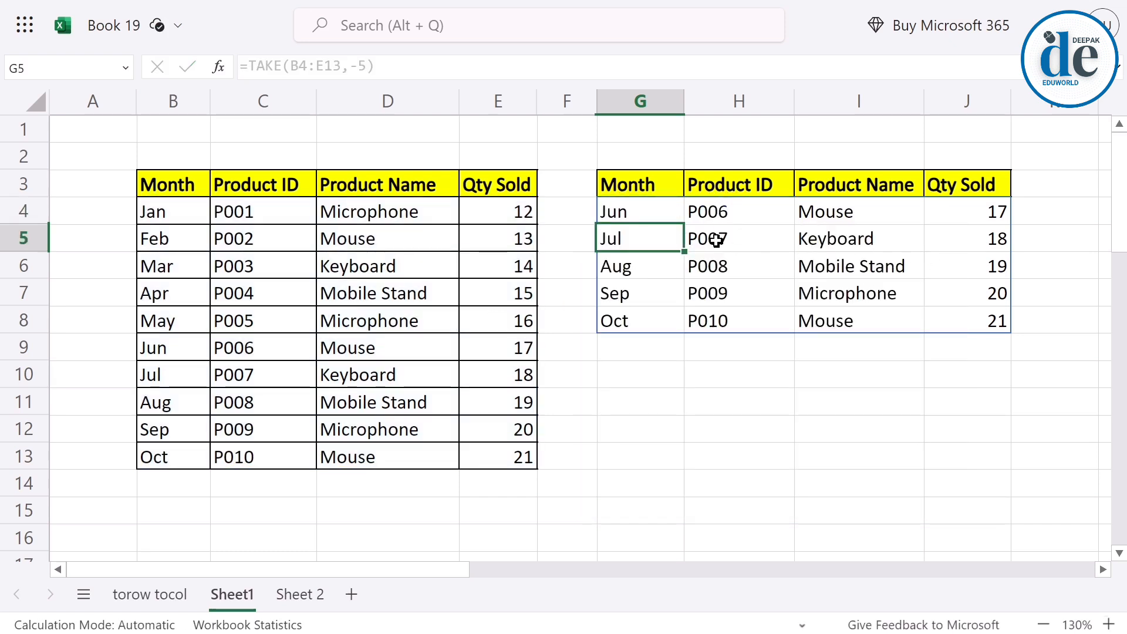
Add a columns argument of 2 to the G4 formula, making it =TAKE(B4:E13,-5,2).
left_click_drag(173, 223, 263, 347)
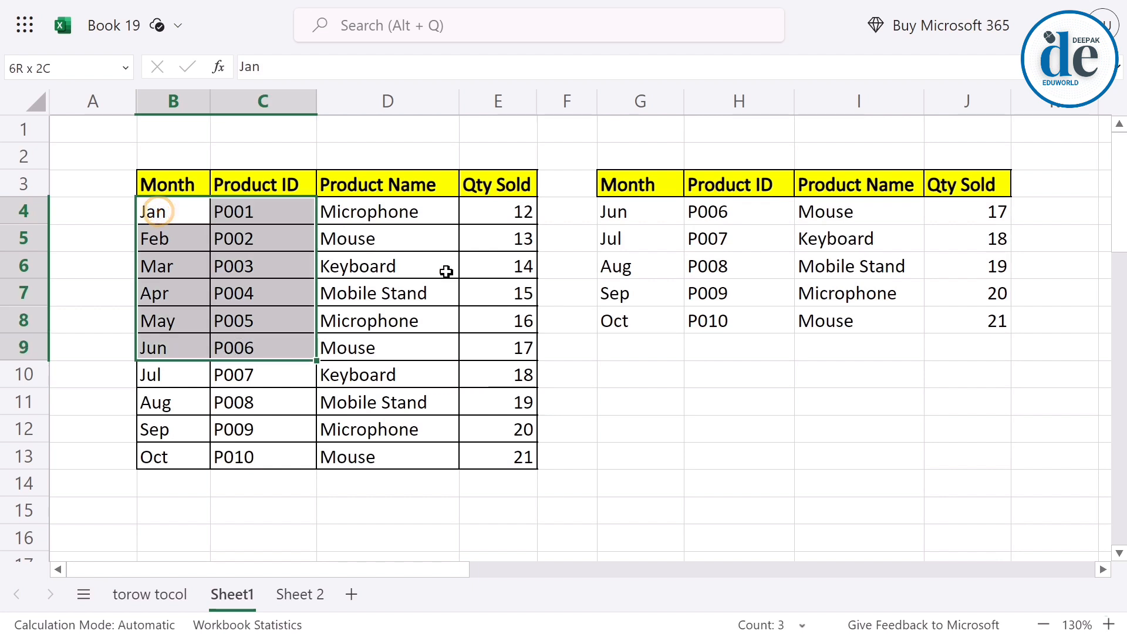
left_click_drag(627, 214, 718, 320)
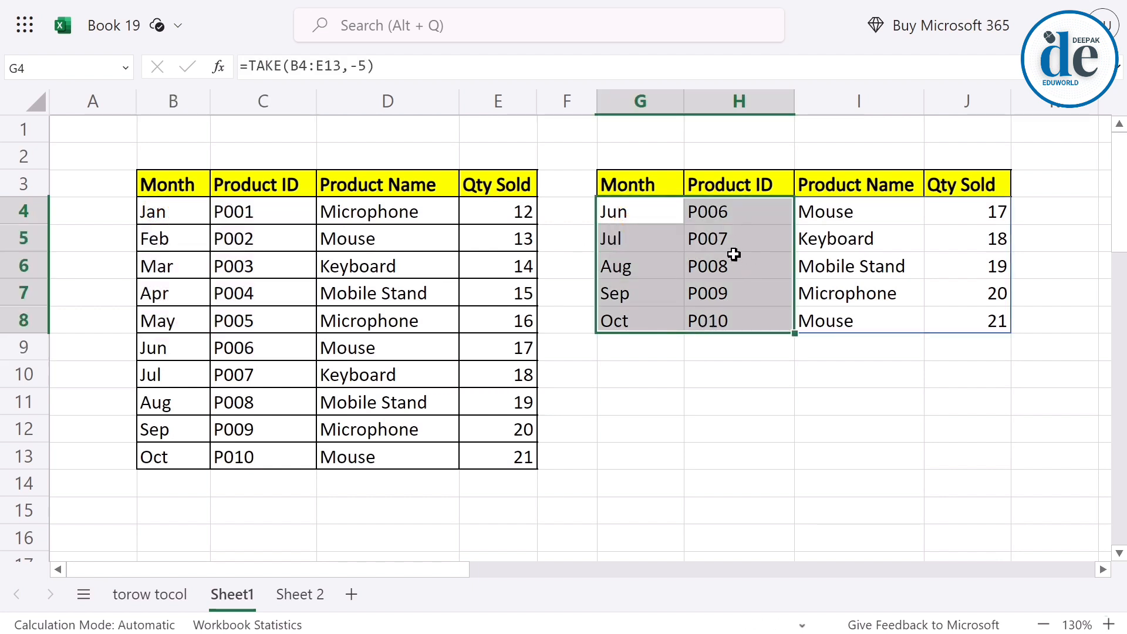
left_click(637, 211)
key("F2")
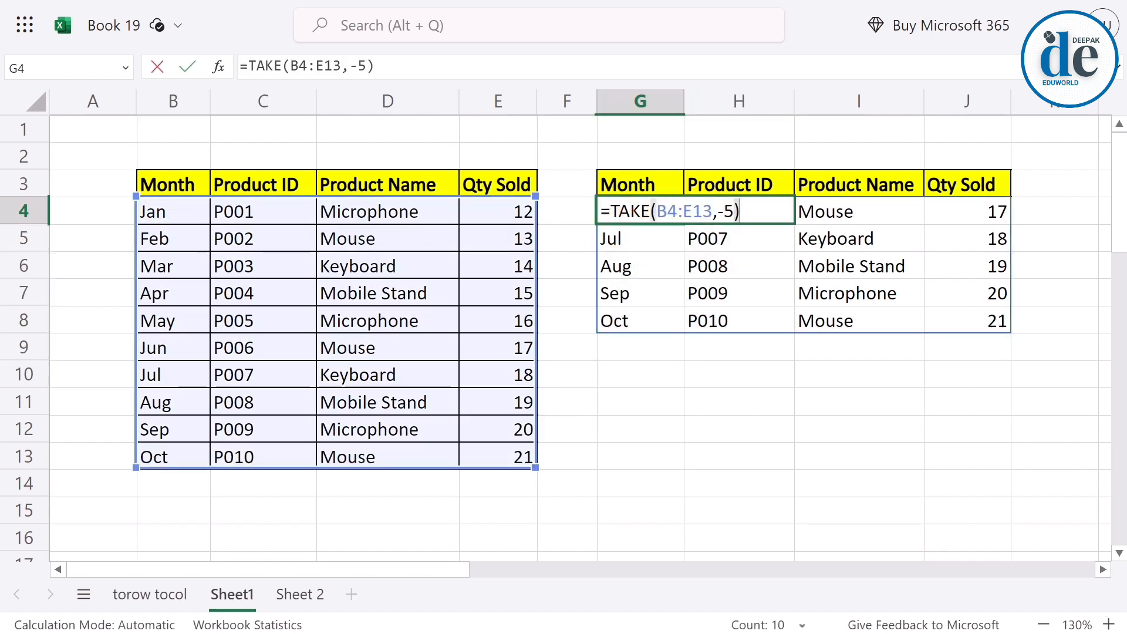
key("BackSpace")
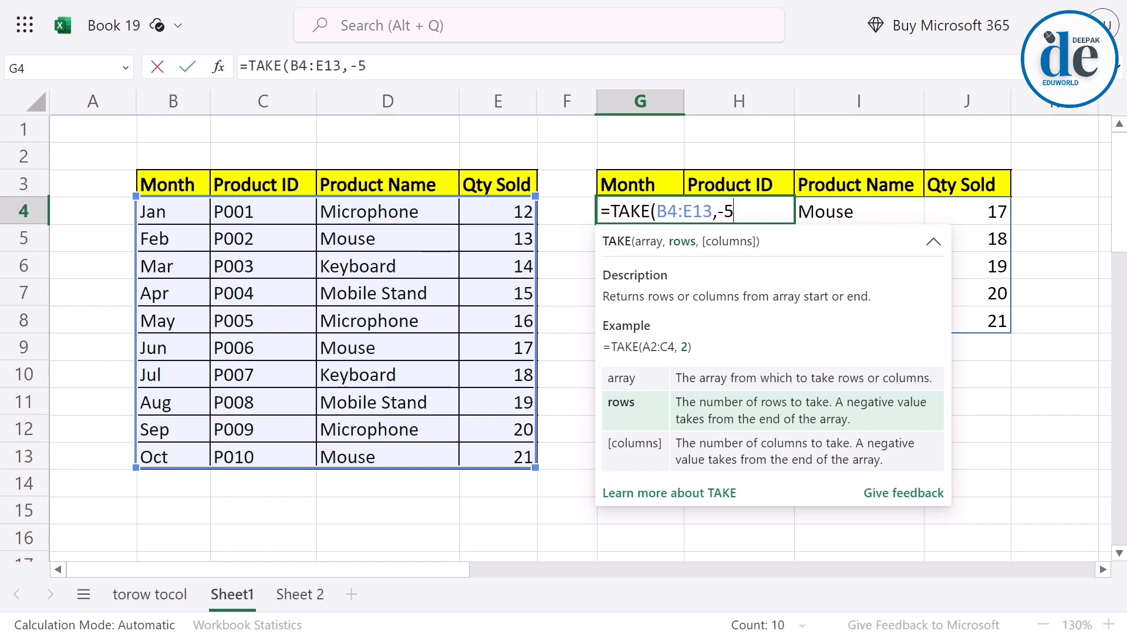
type(",2")
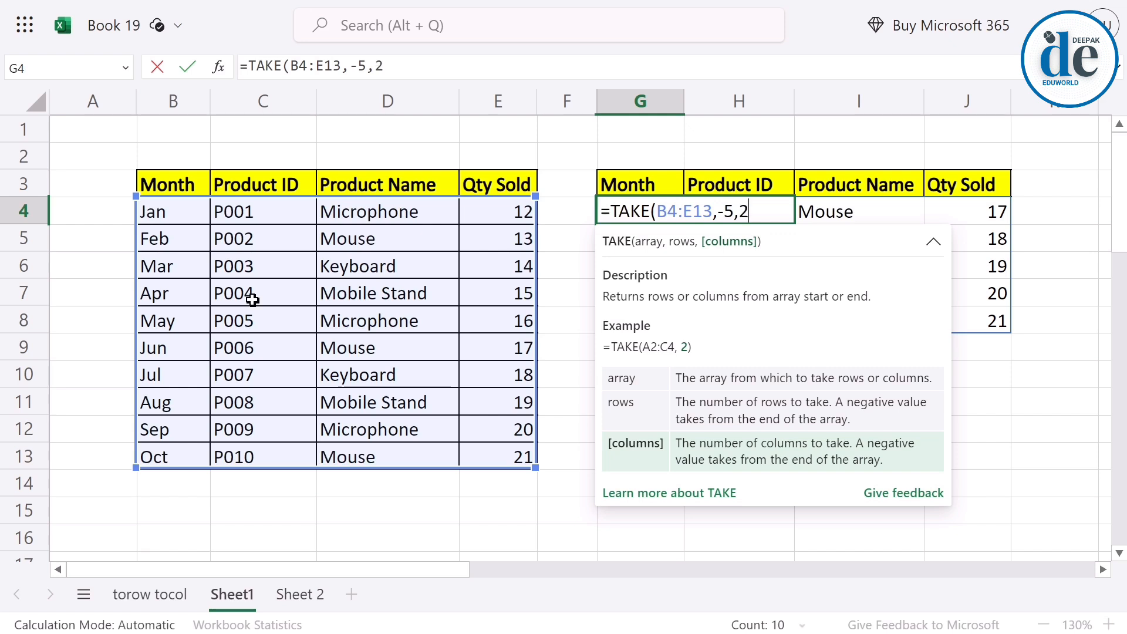
key("Return")
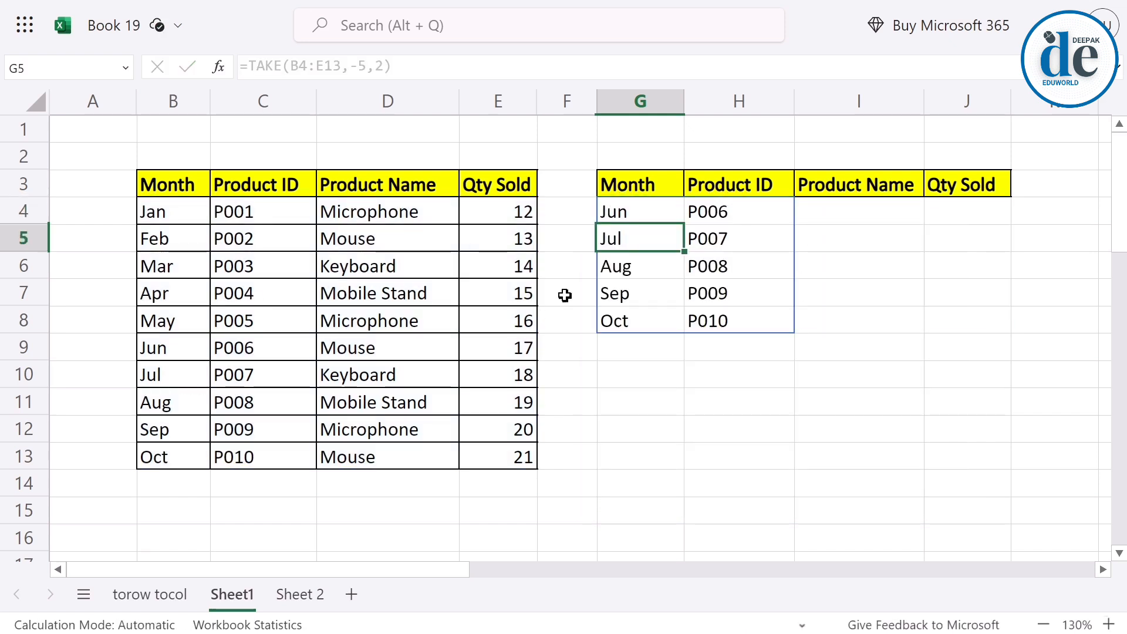
Change the rows argument in G4 to 5, giving =TAKE(B4:E13,5,2) for the first five rows and two columns.
left_click_drag(611, 210, 715, 320)
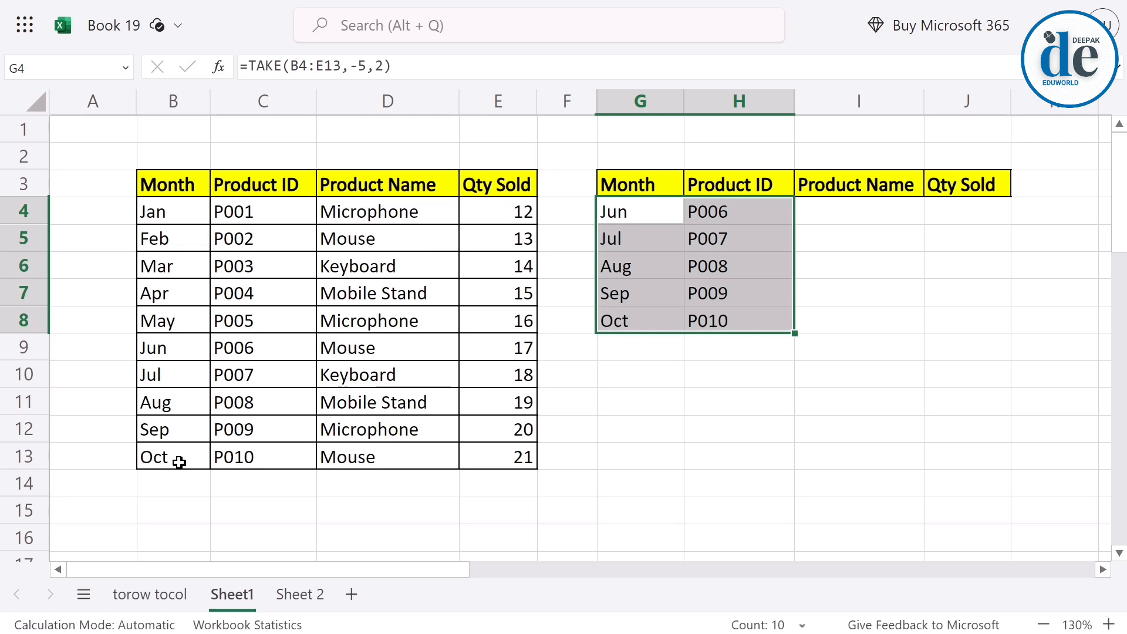
left_click(641, 212)
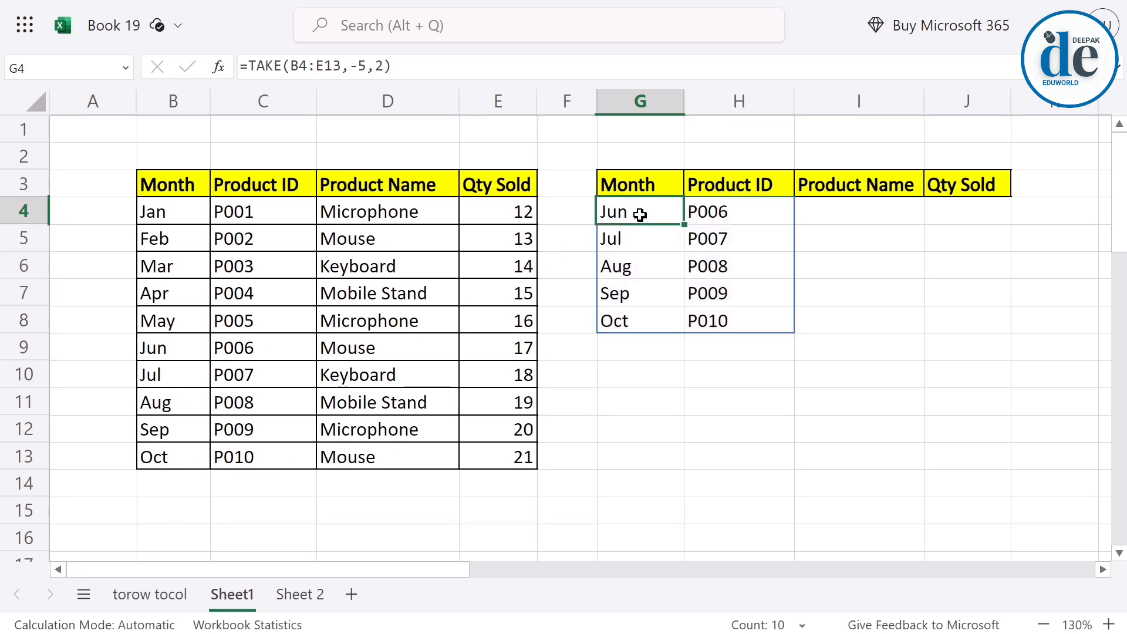
double_click(638, 215)
key("Left")
key("Left")
key("Left")
key("Left")
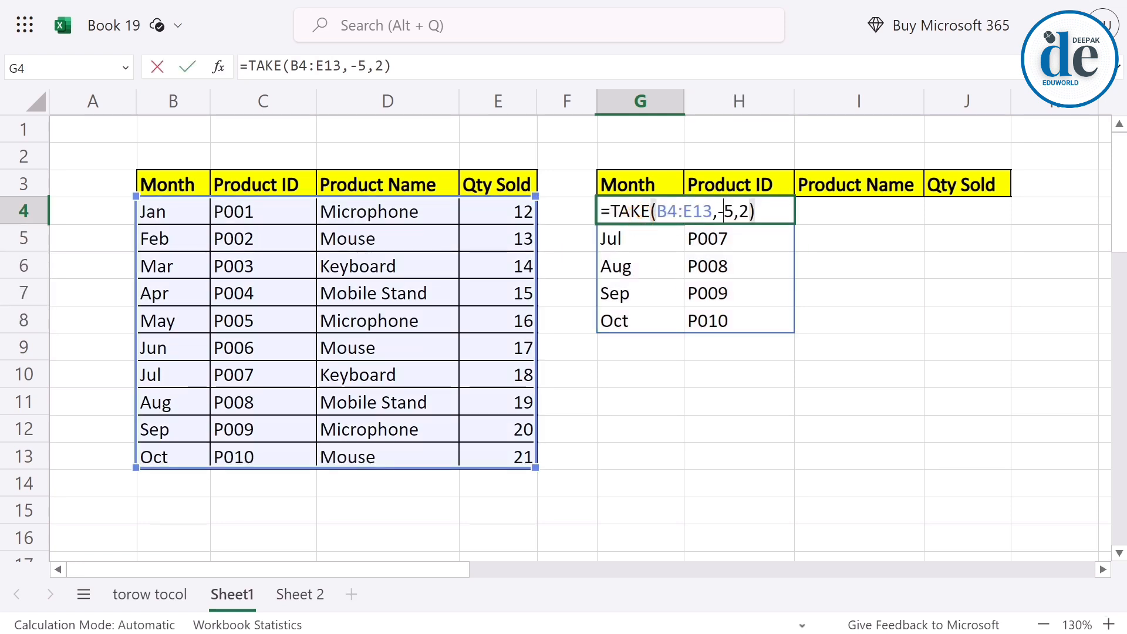
key("BackSpace")
key("Return")
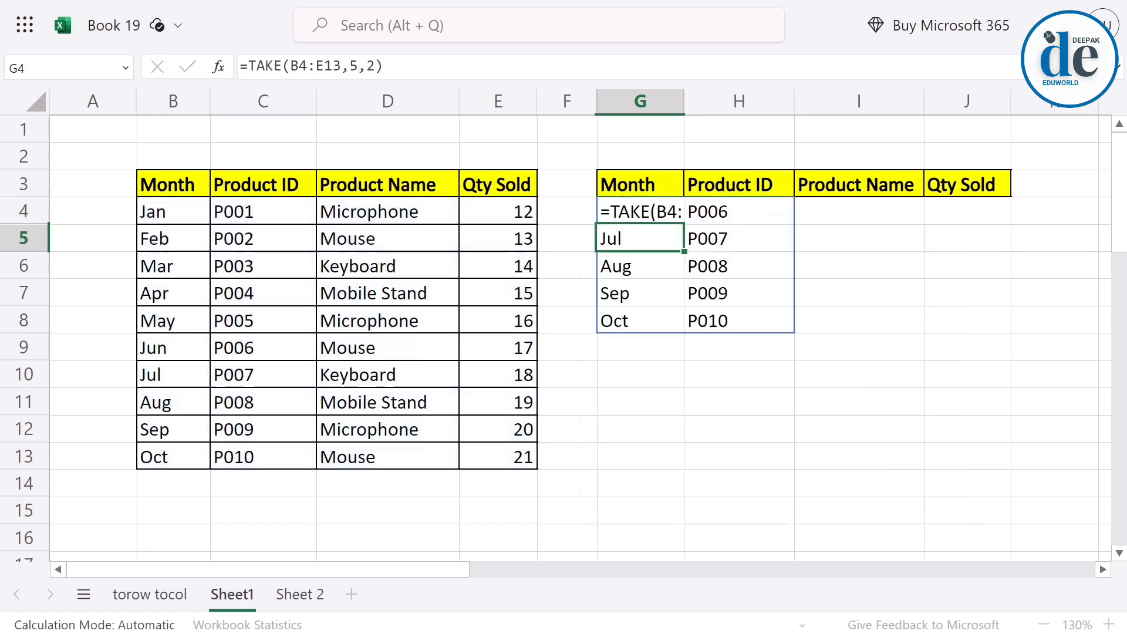
Change the columns argument in G4 to -2, giving =TAKE(B4:E13,5,-2) for the last two columns of the first five rows.
left_click(160, 216)
left_click_drag(159, 216, 265, 314)
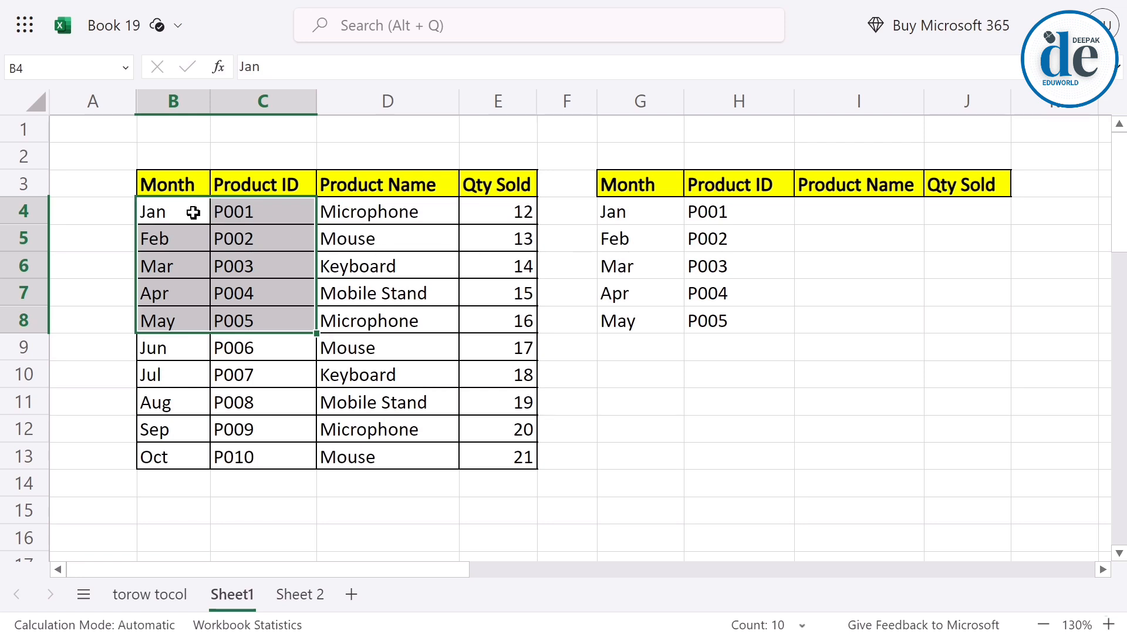
left_click_drag(176, 220, 267, 280)
left_click_drag(623, 212, 647, 239)
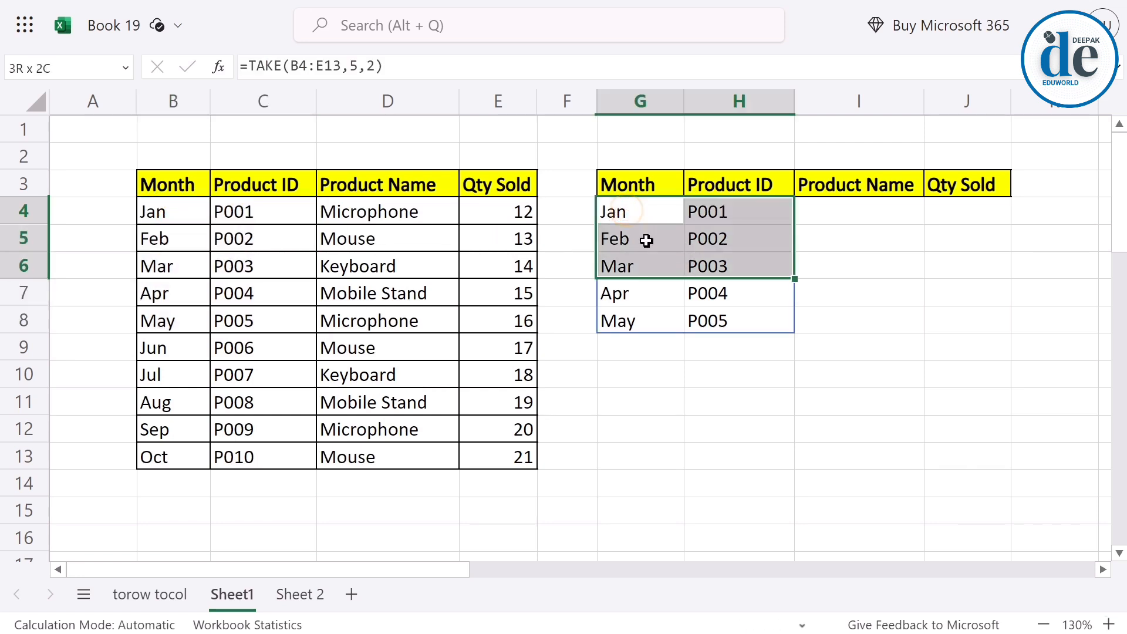
left_click(634, 217)
double_click(631, 219)
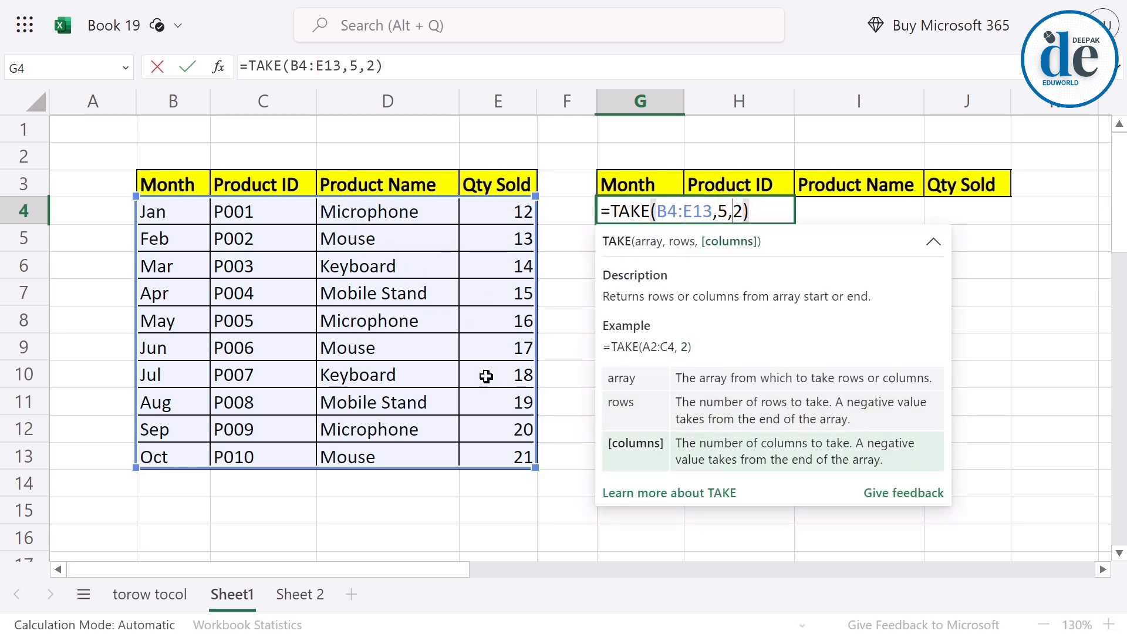
type("-")
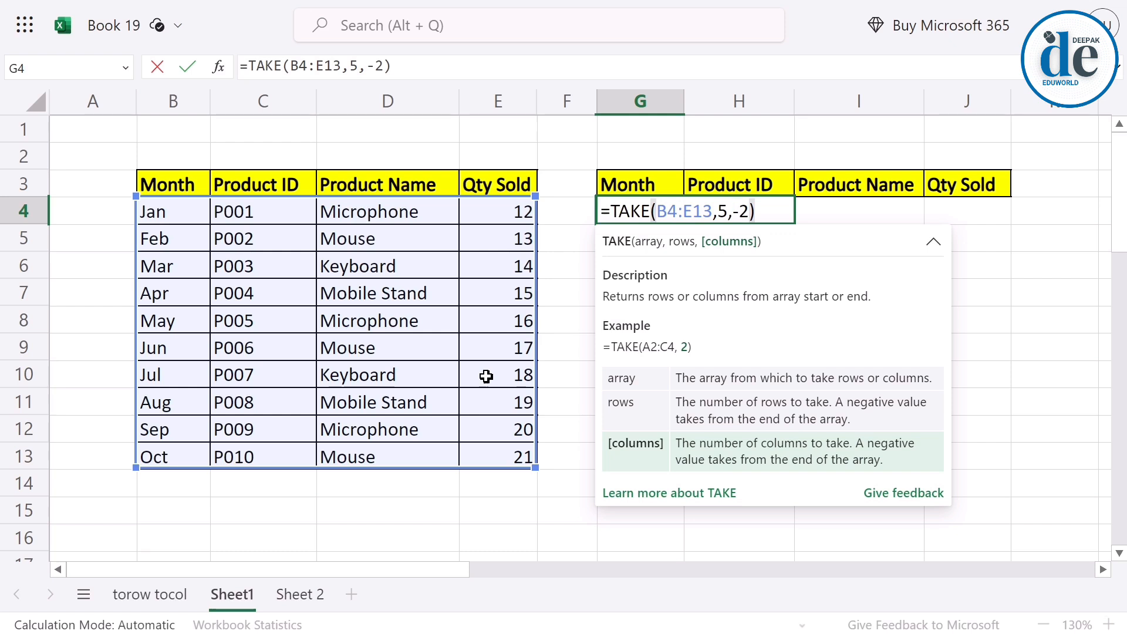
key("Return")
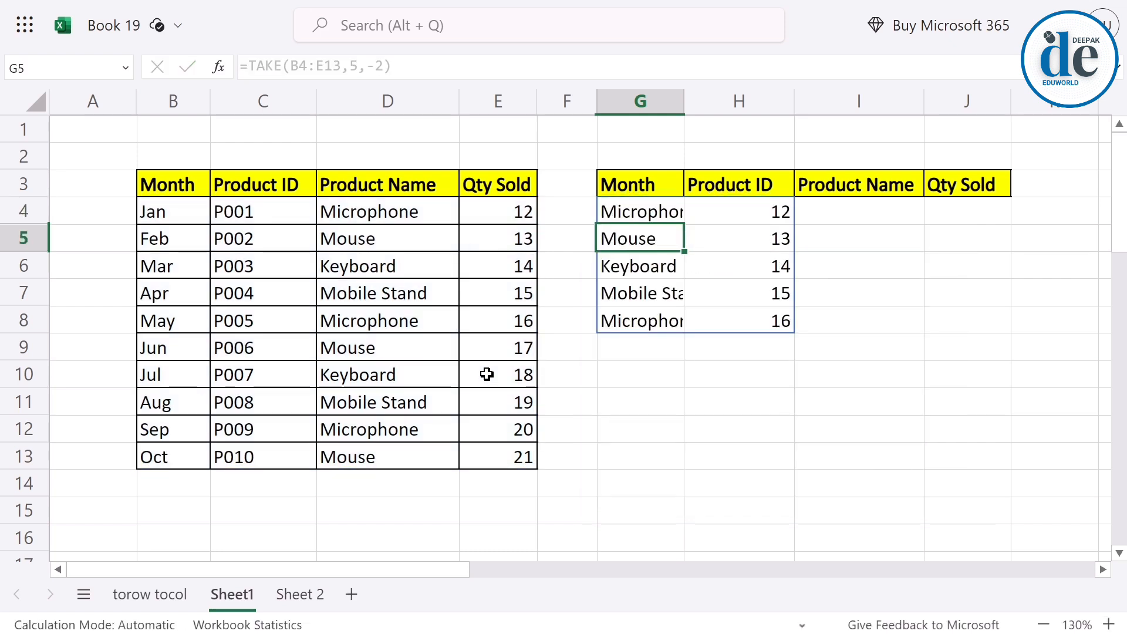
left_click_drag(391, 208, 493, 348)
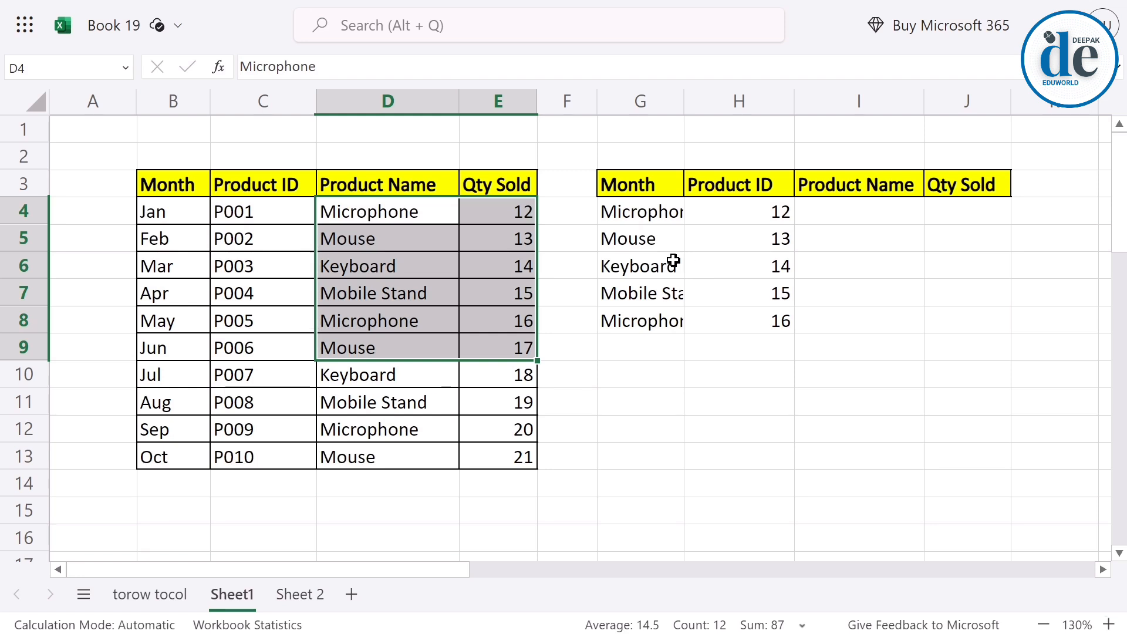
Clear the TAKE results from G4:H8 and convert the range B3:E13 into a table with headers.
left_click_drag(640, 227, 774, 322)
key("Delete")
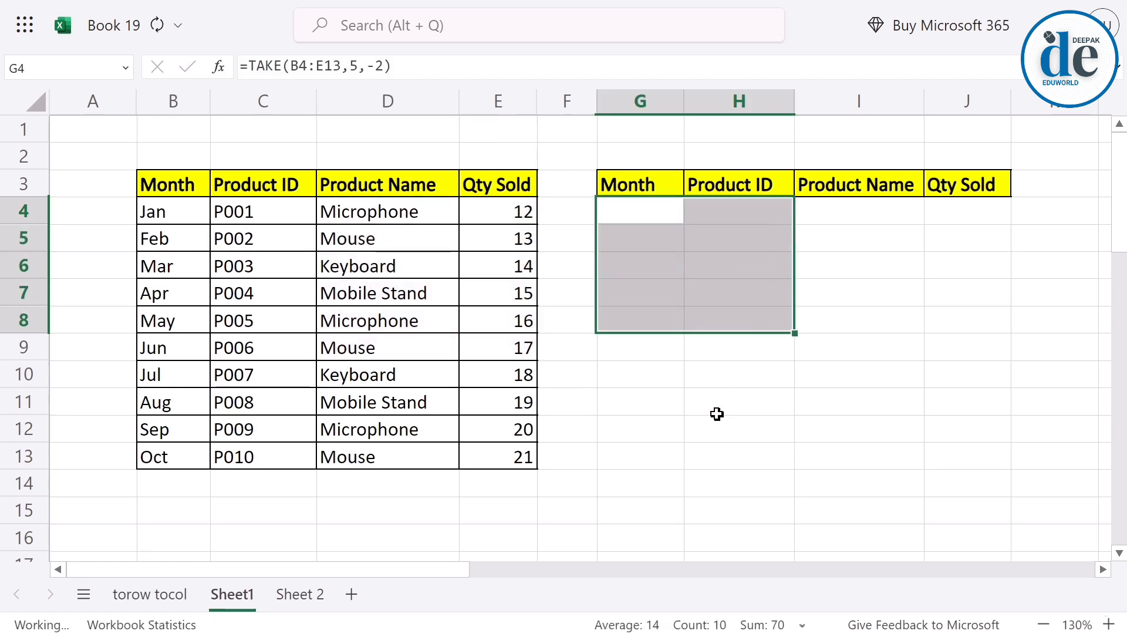
left_click(341, 259)
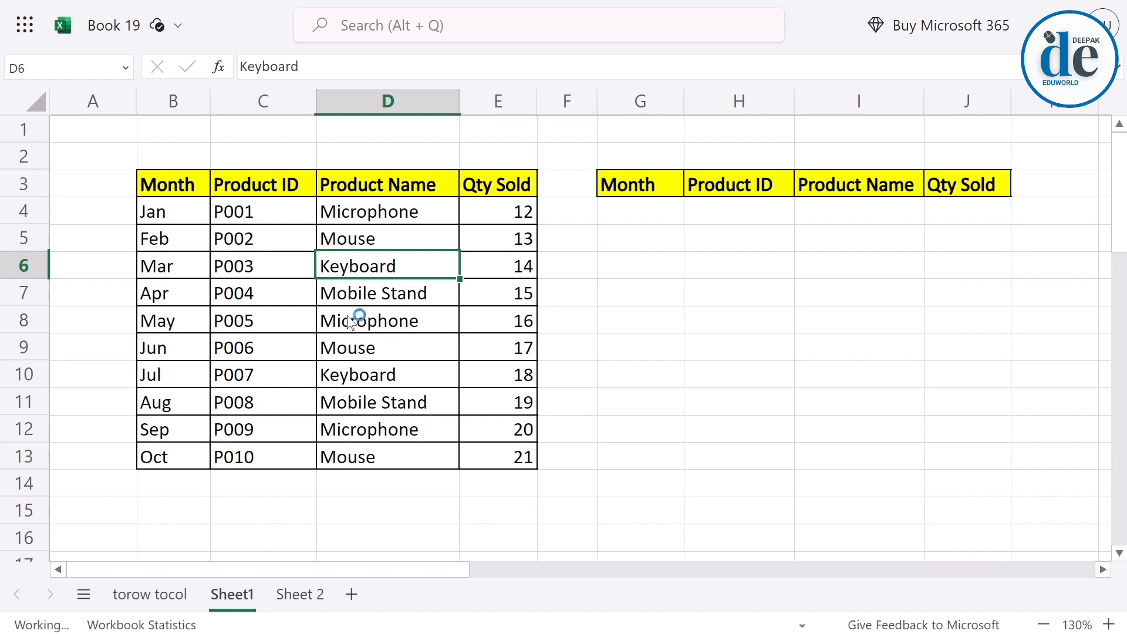
key("ctrl+a")
key("alt+n")
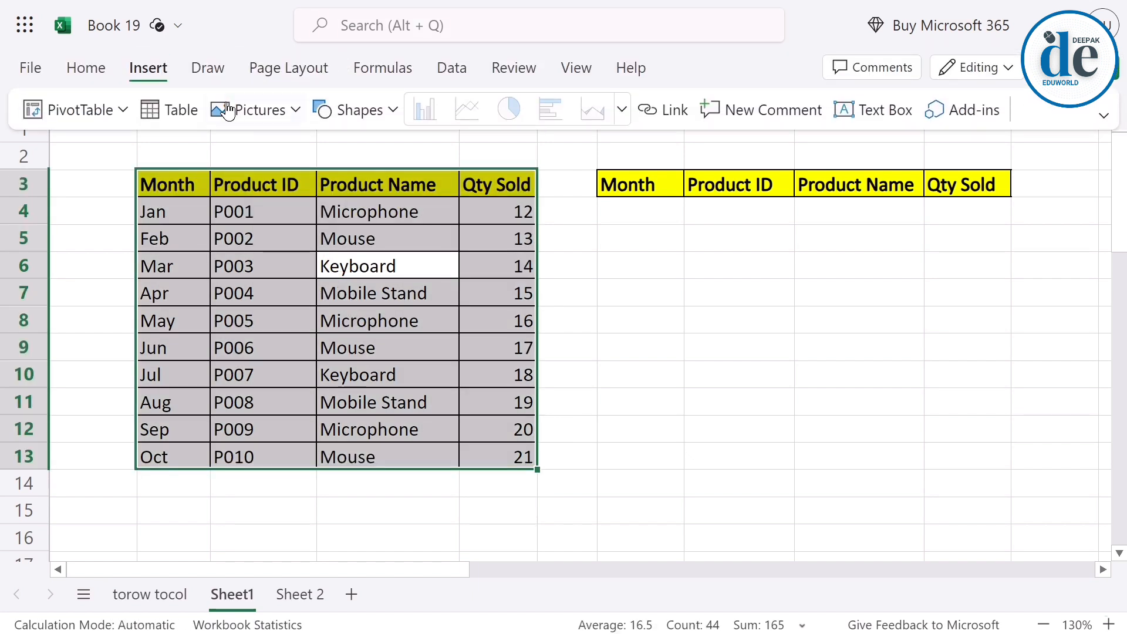
left_click(180, 114)
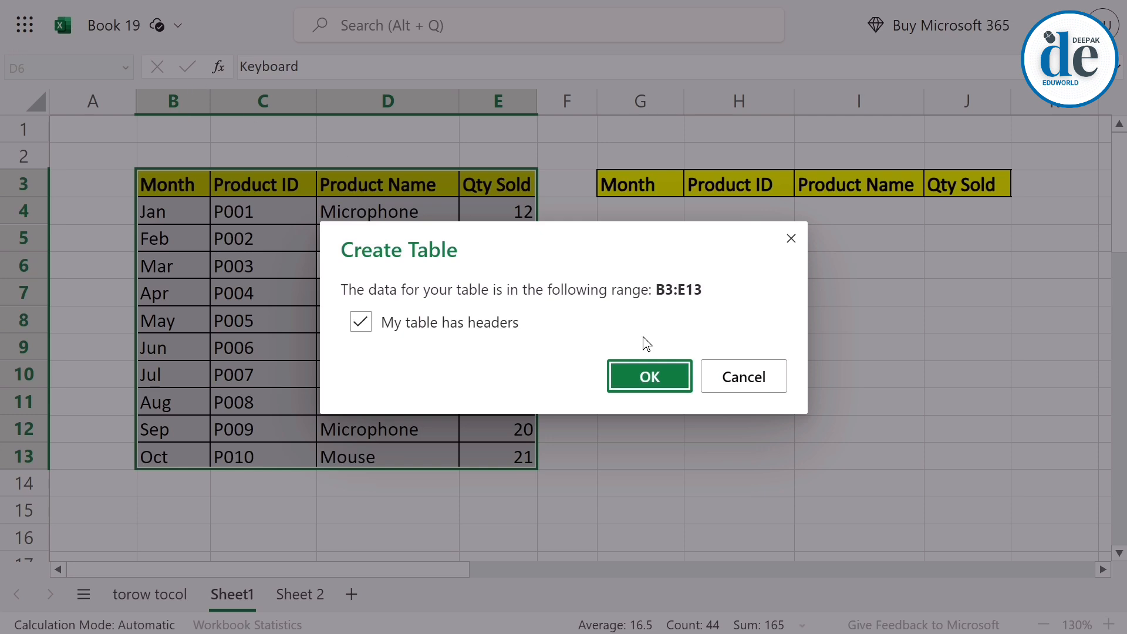
left_click(643, 377)
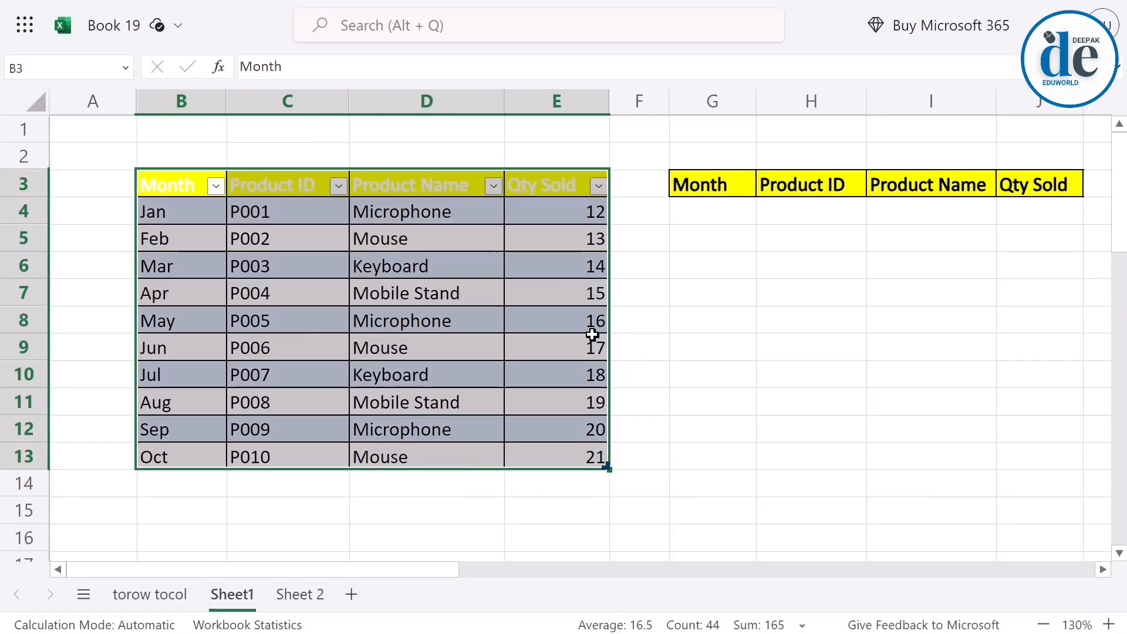
Enter =TAKE(Table2[#All],-3) in G4 to extract the last three rows of the product table.
left_click(699, 212)
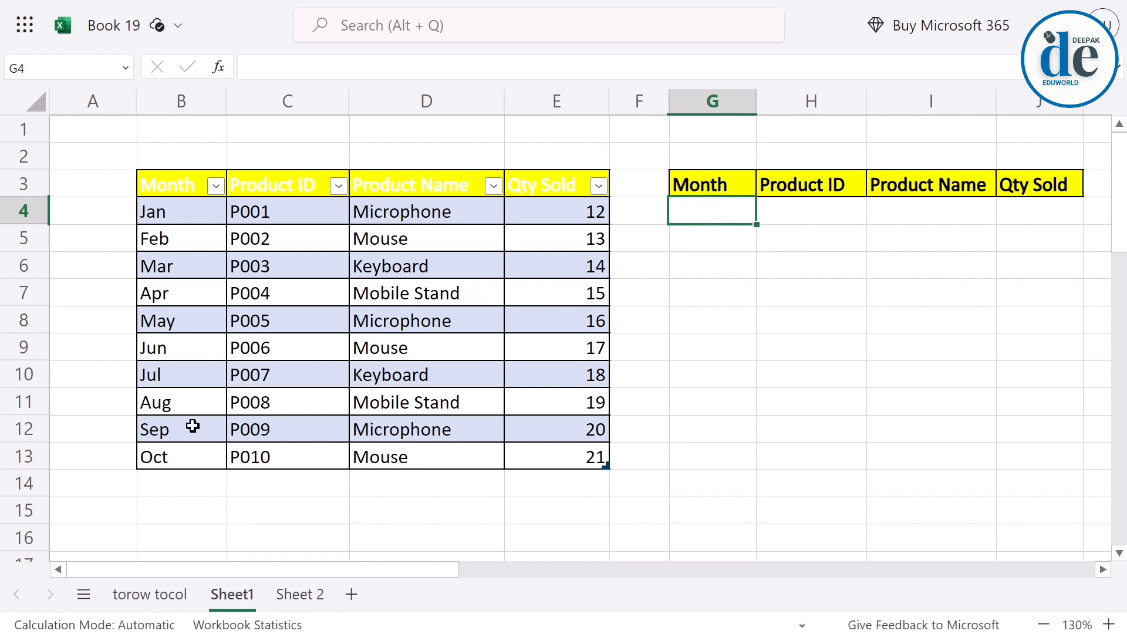
left_click_drag(162, 413, 516, 457)
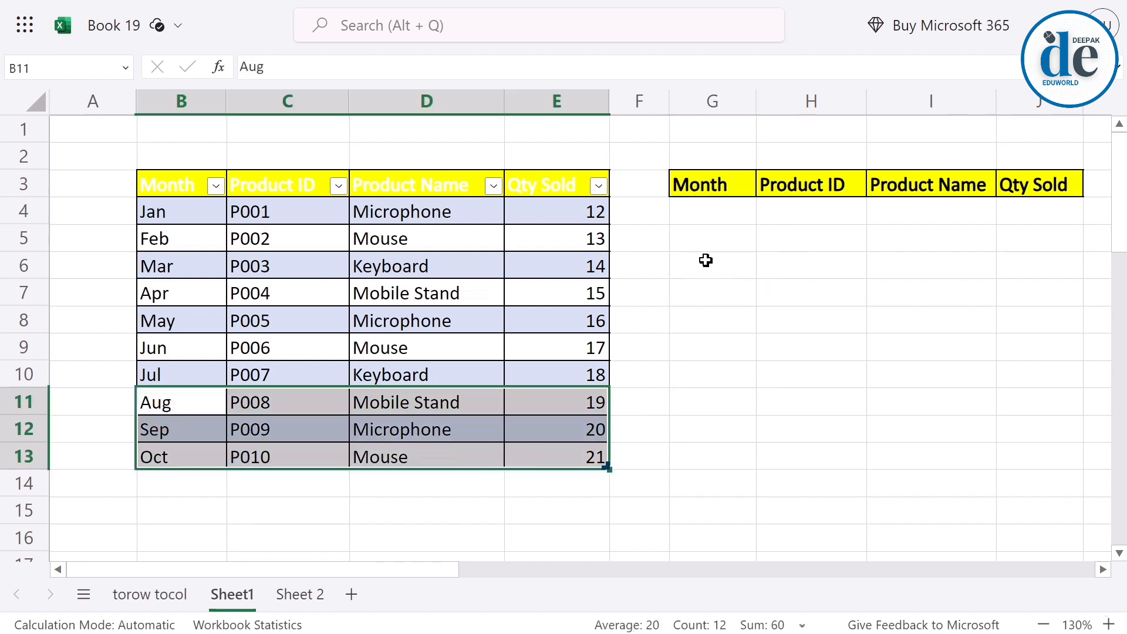
left_click(711, 214)
type("=")
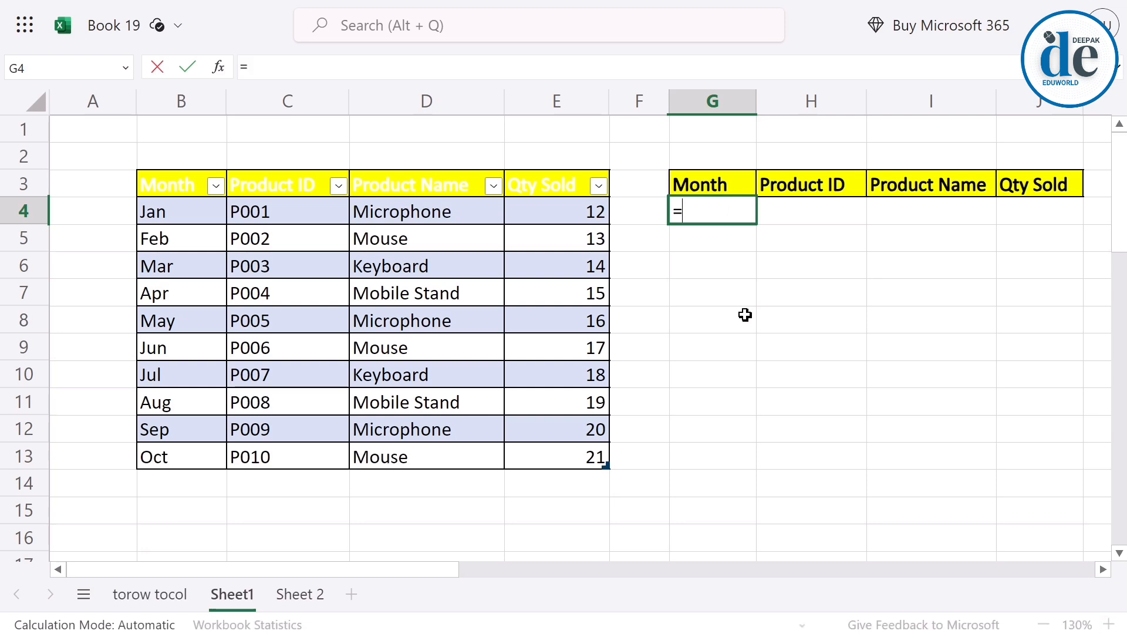
type("take")
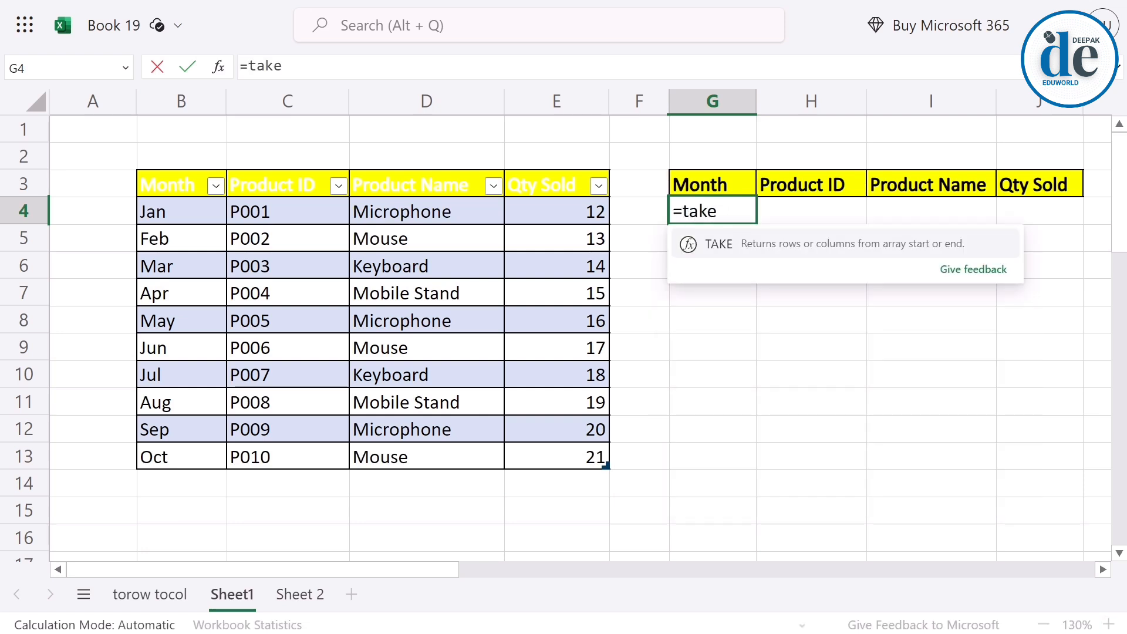
key("Tab")
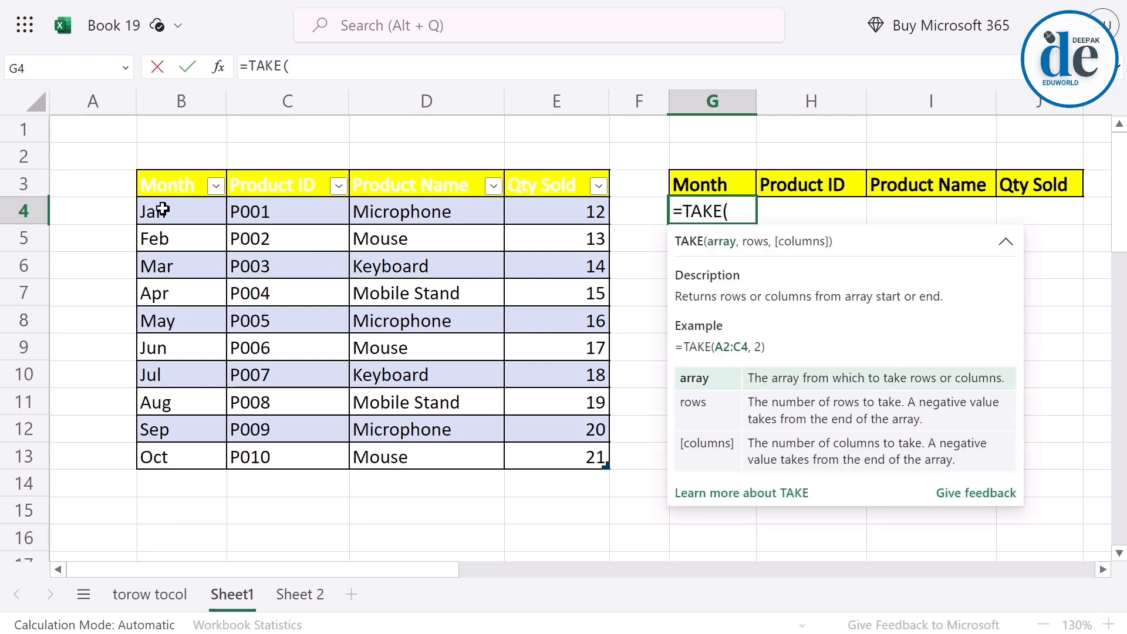
left_click_drag(159, 188, 587, 455)
type(",")
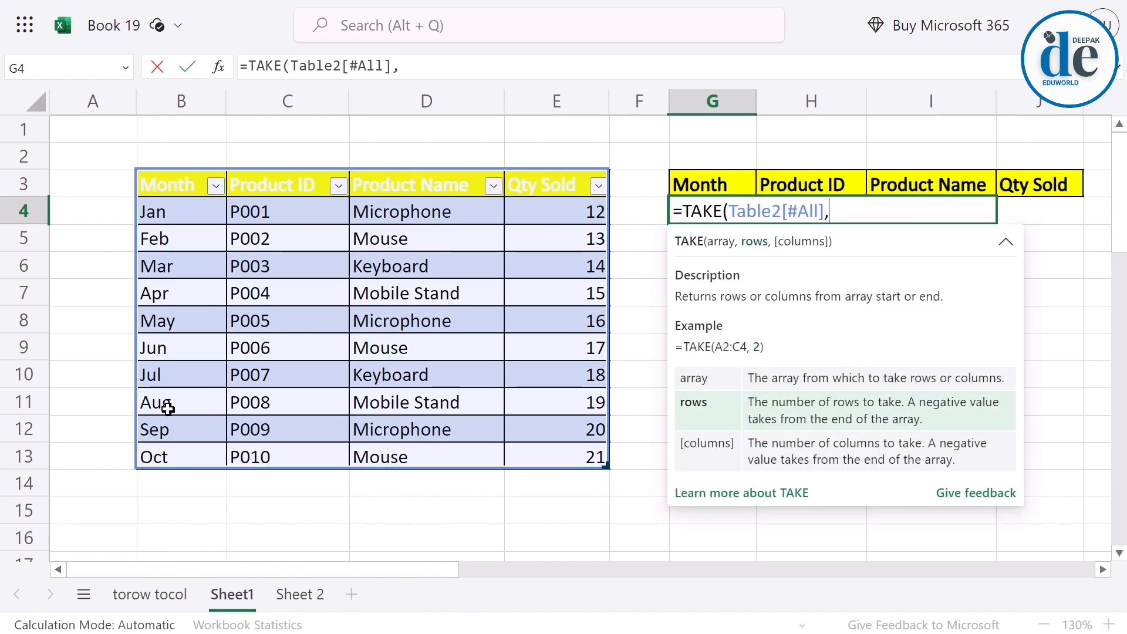
type("-")
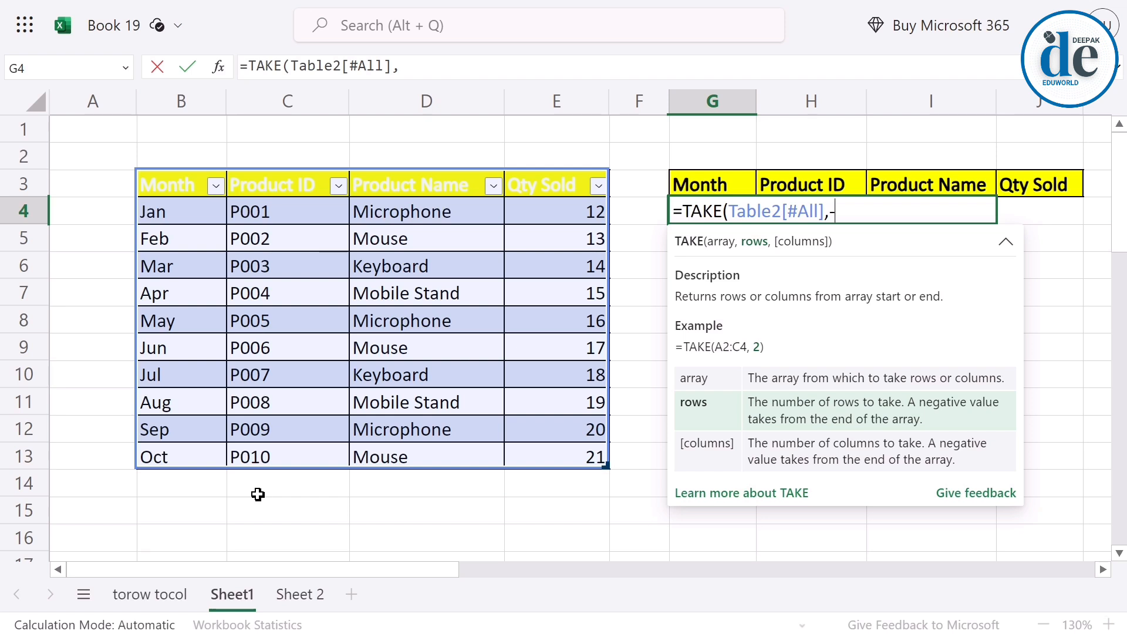
type("3")
key("Return")
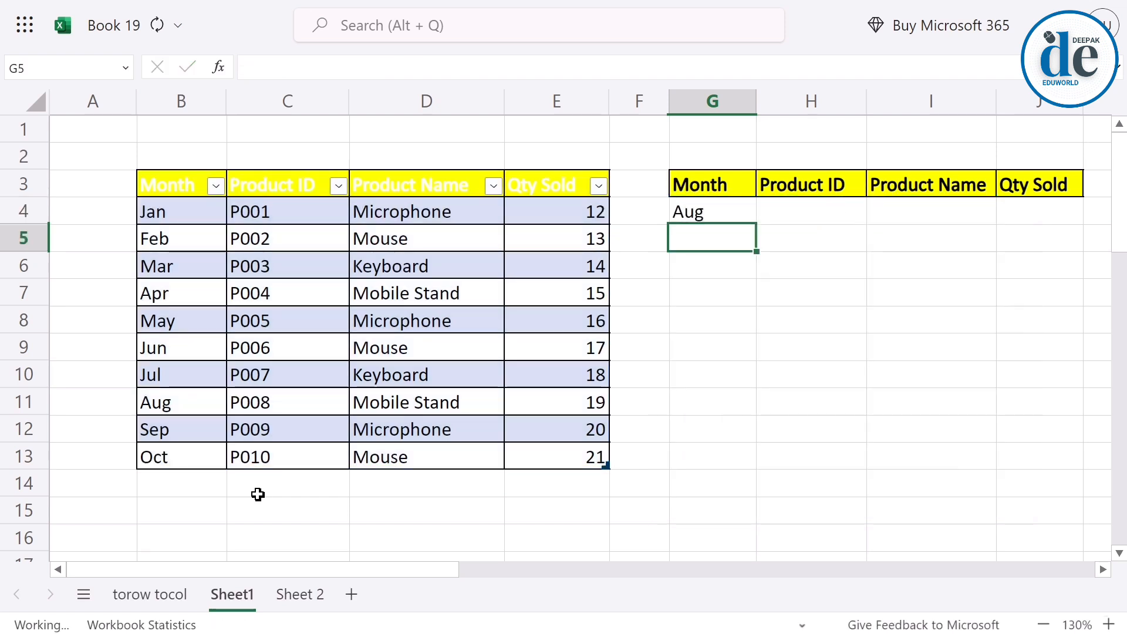
Add a new row to the product table by entering gfh in B14.
left_click_drag(184, 405, 529, 458)
left_click(200, 487)
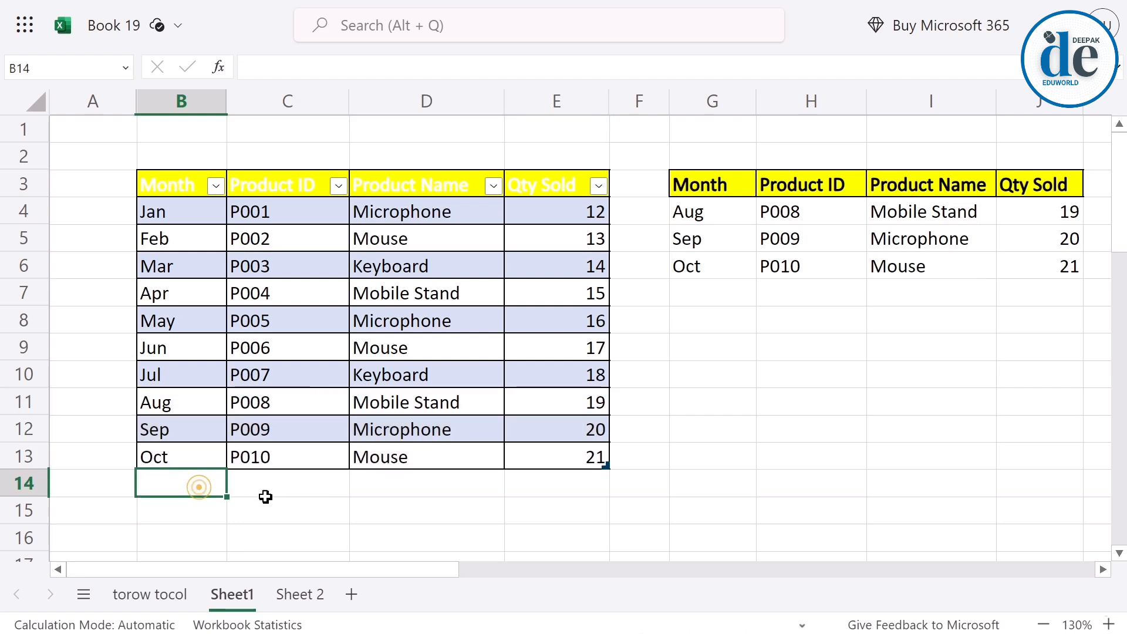
type("gfh")
left_click(255, 499)
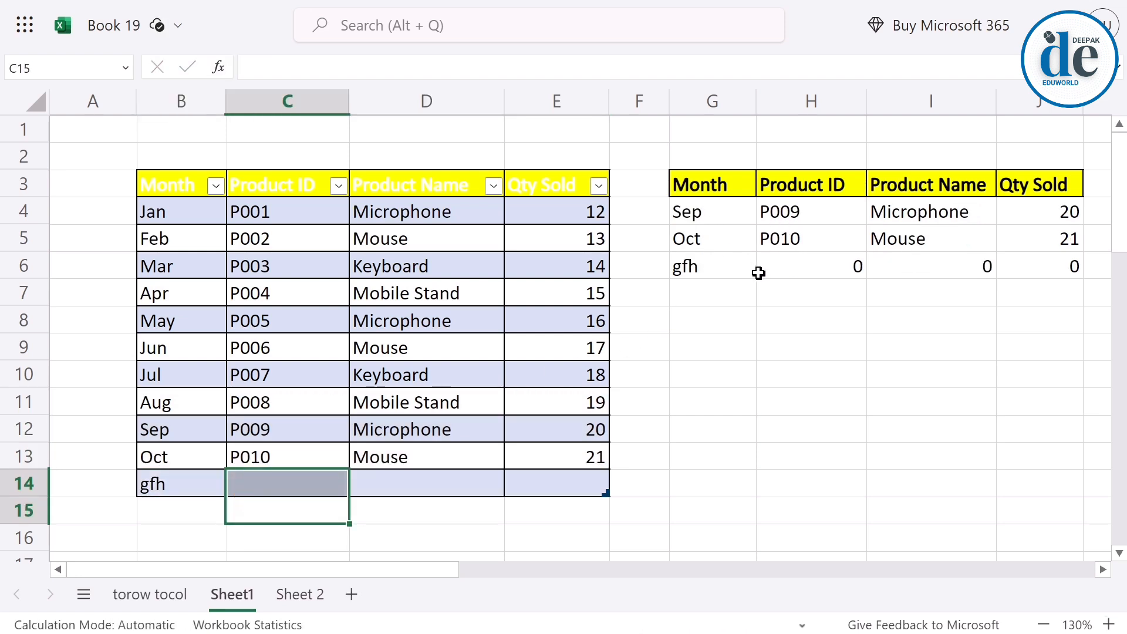
Examine the product table's first rows B4:E7 and its last rows B11:E14 as candidates for extracting or dropping.
left_click_drag(157, 433, 534, 477)
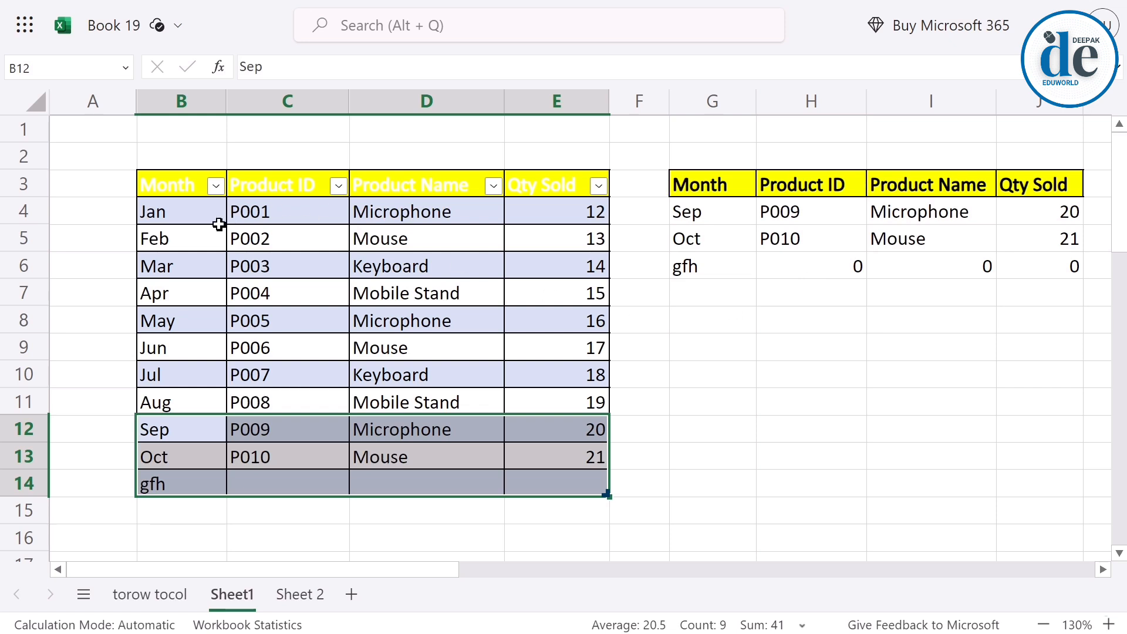
left_click_drag(184, 216, 524, 303)
left_click(196, 393)
left_click_drag(196, 392, 533, 472)
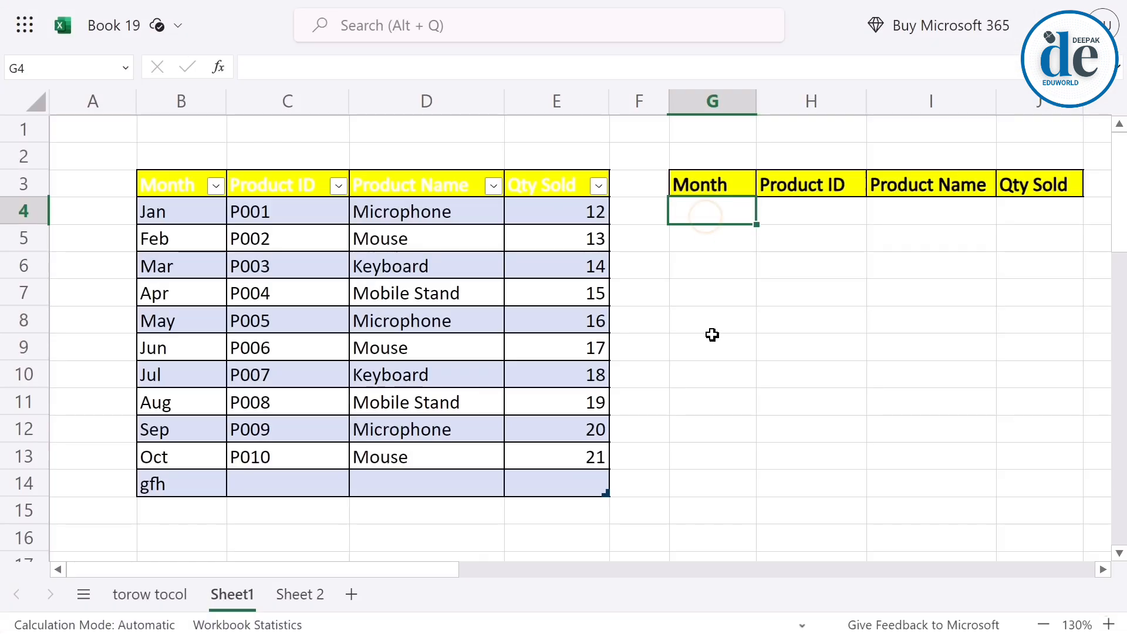
left_click_drag(192, 220, 541, 279)
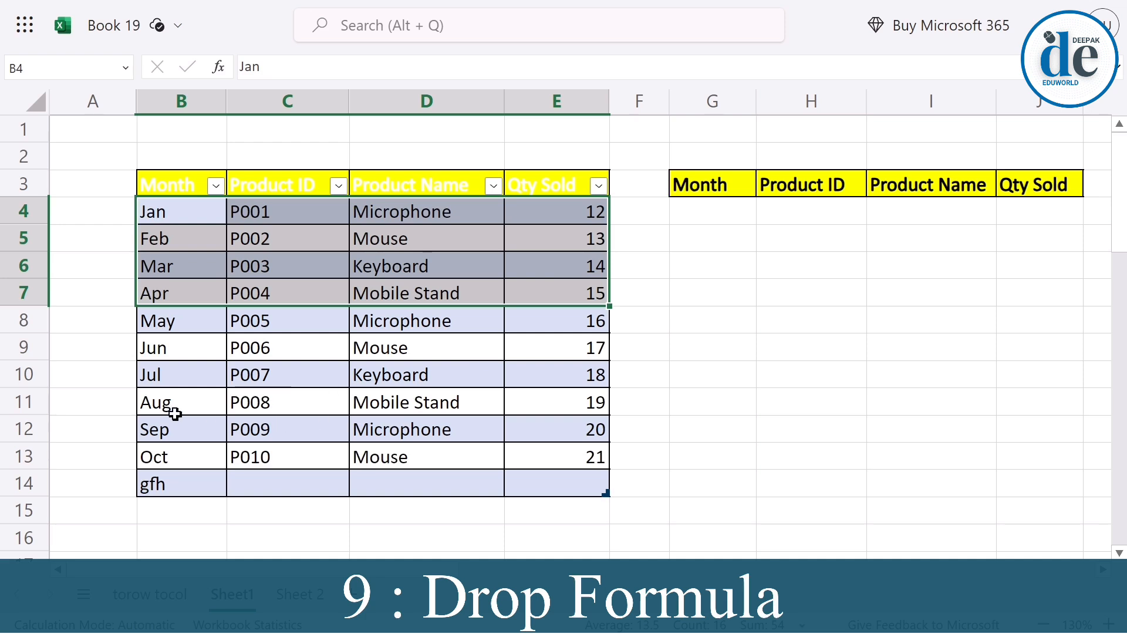
left_click_drag(174, 412, 560, 474)
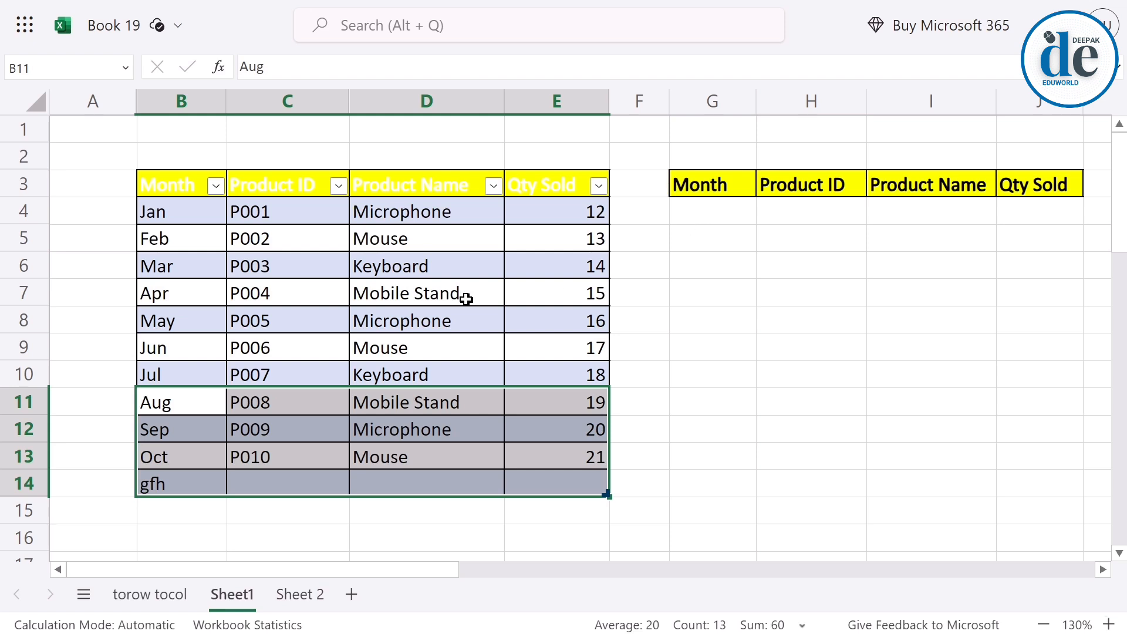
left_click_drag(155, 214, 543, 280)
left_click_drag(168, 422, 538, 478)
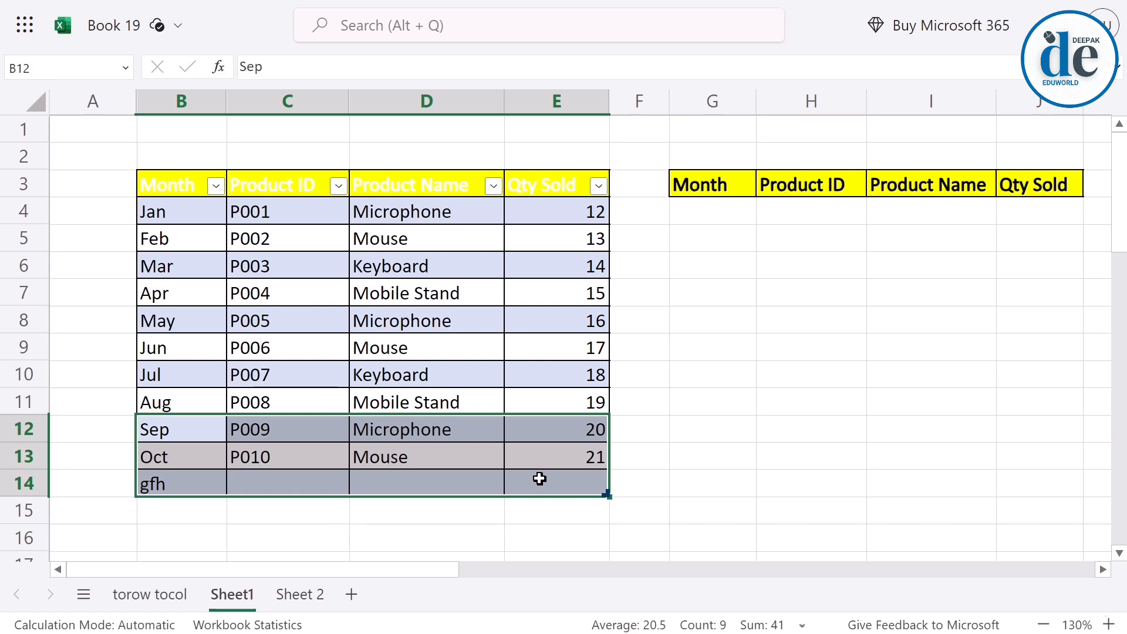
left_click_drag(174, 217, 527, 284)
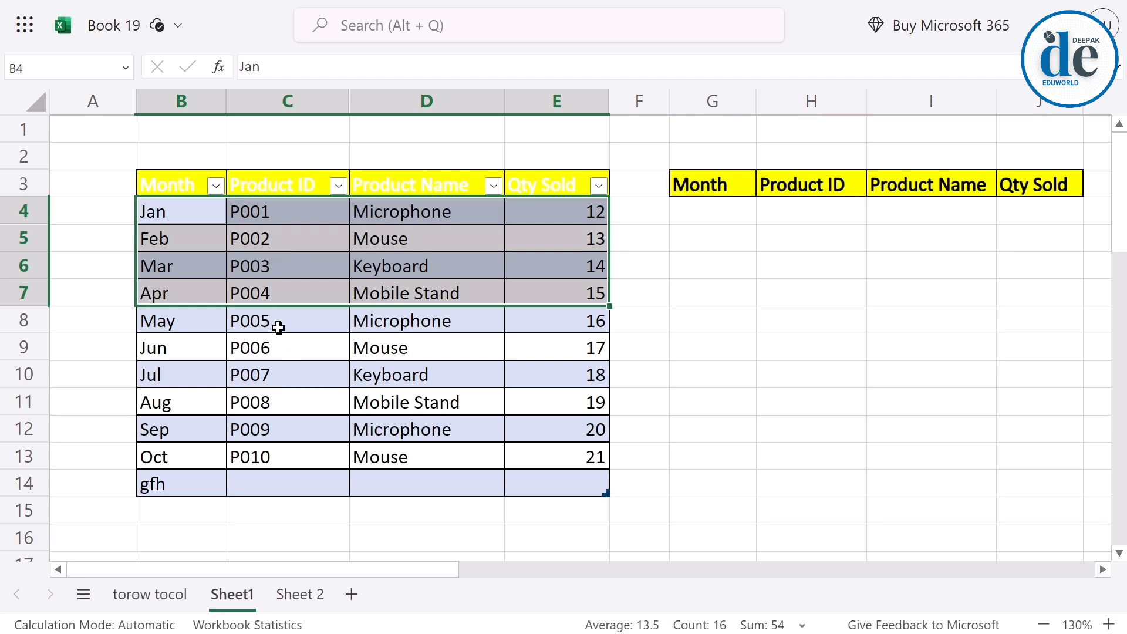
Enter =DROP(Table2,3) in G4 to leave out the first three rows of the product table.
left_click(709, 214)
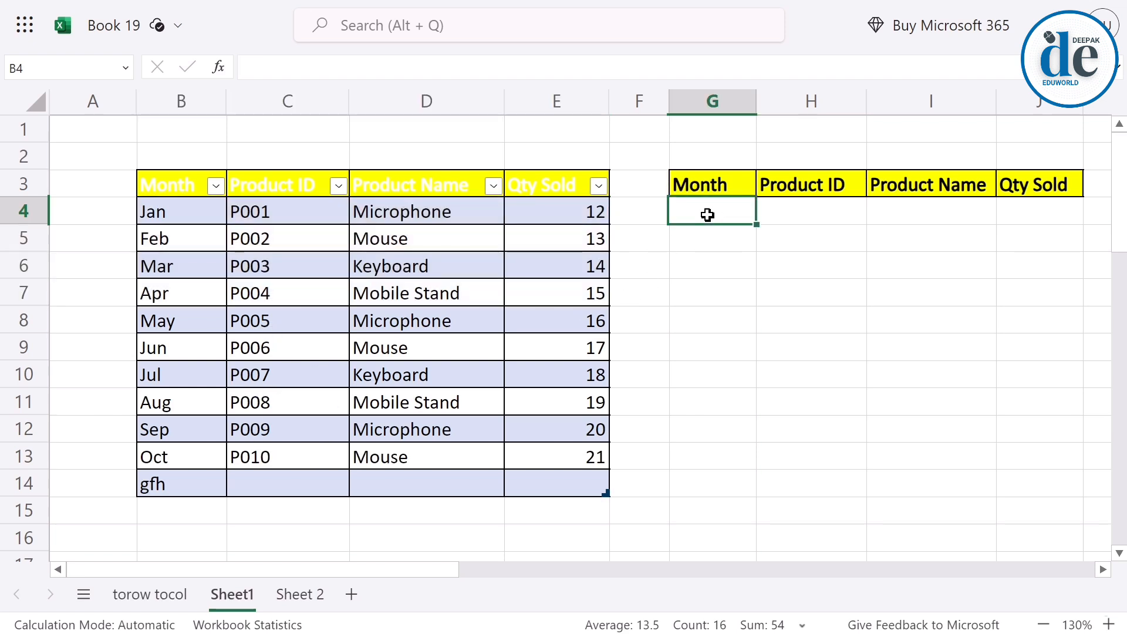
type("=")
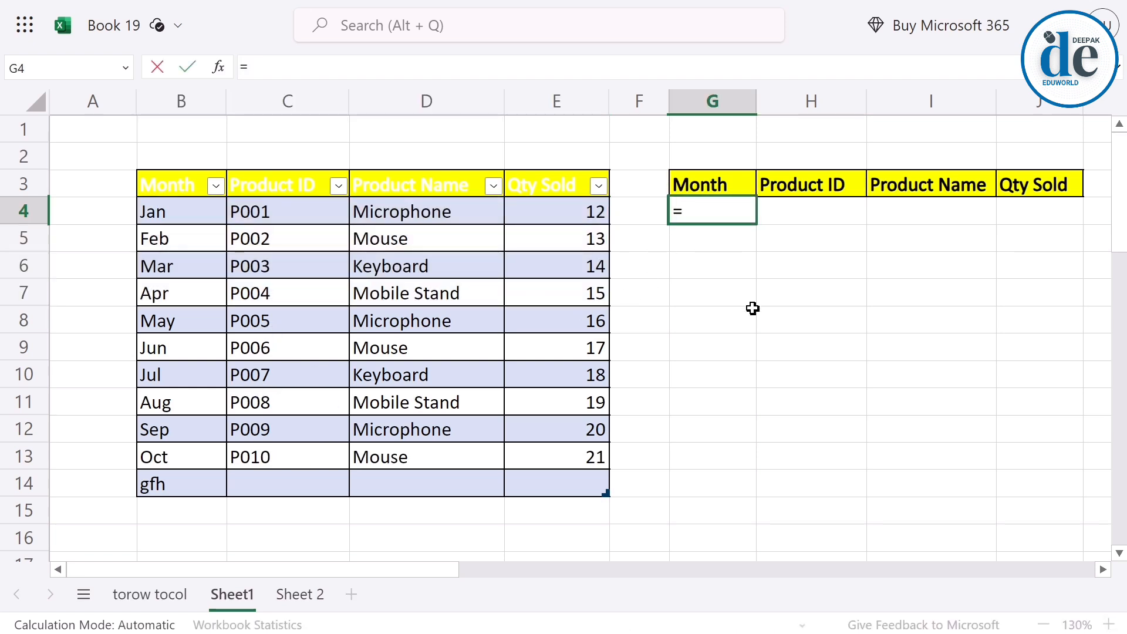
type("drop")
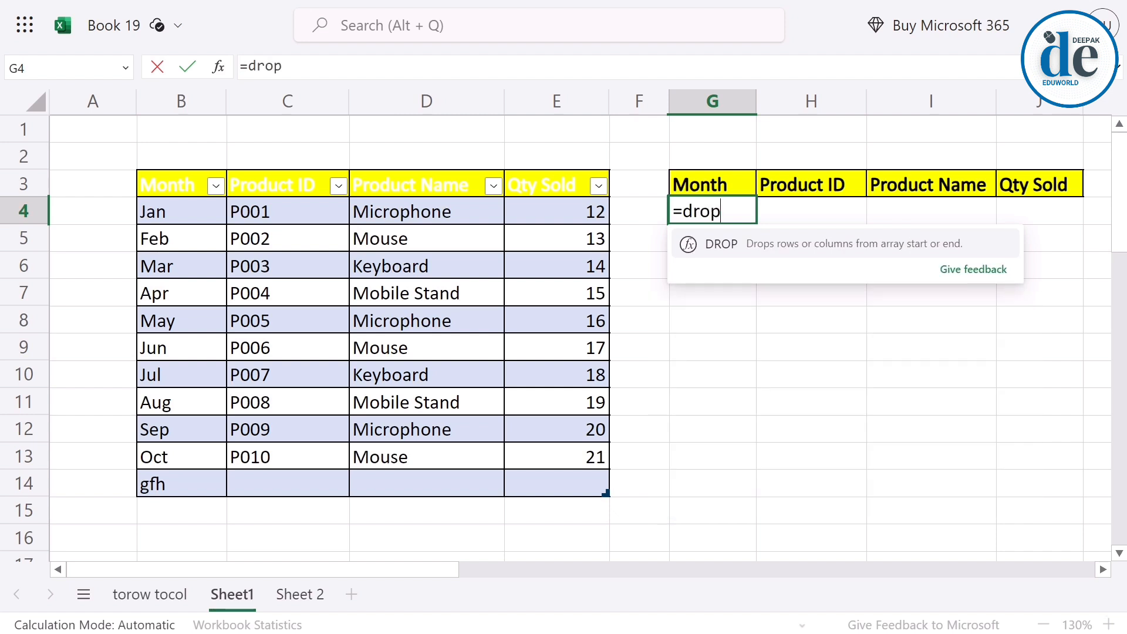
key("Tab")
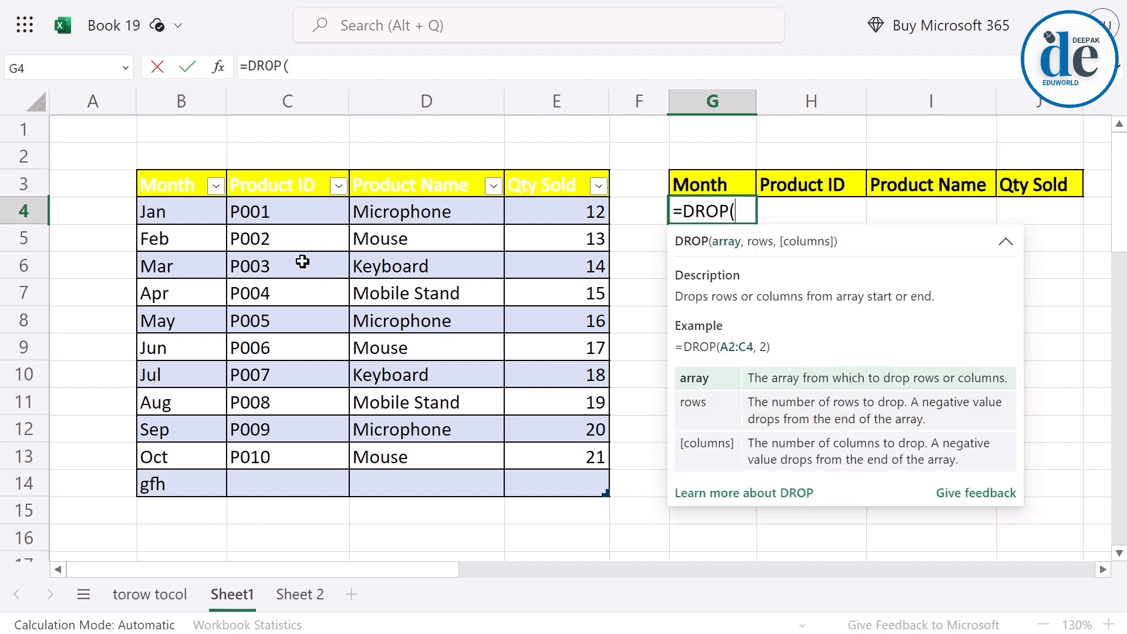
left_click_drag(170, 211, 572, 476)
type(",3")
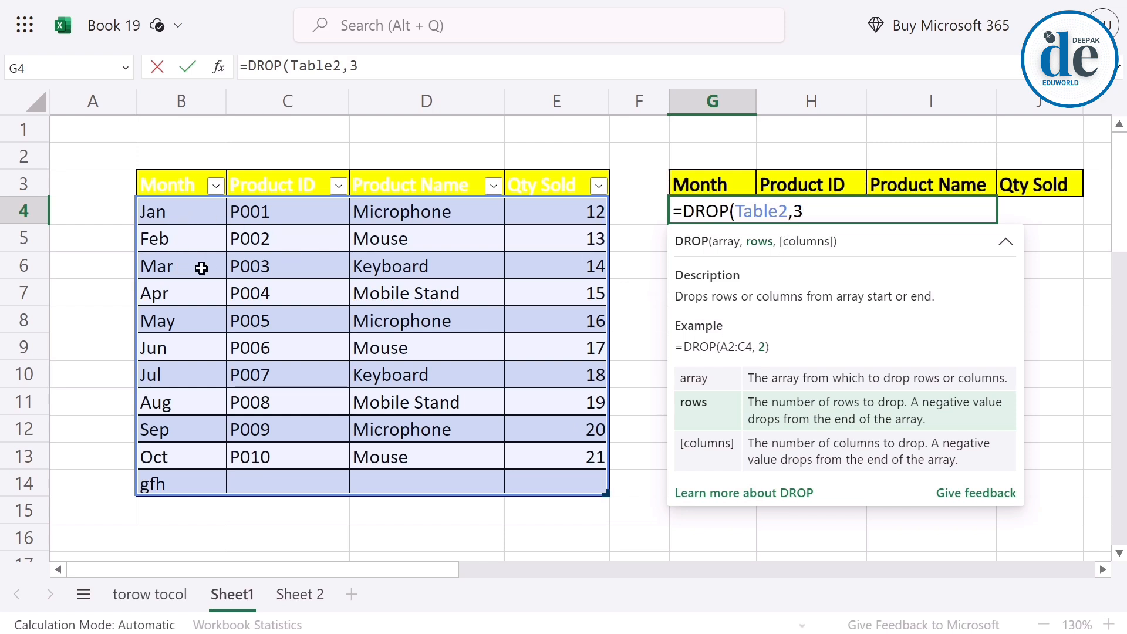
key("Return")
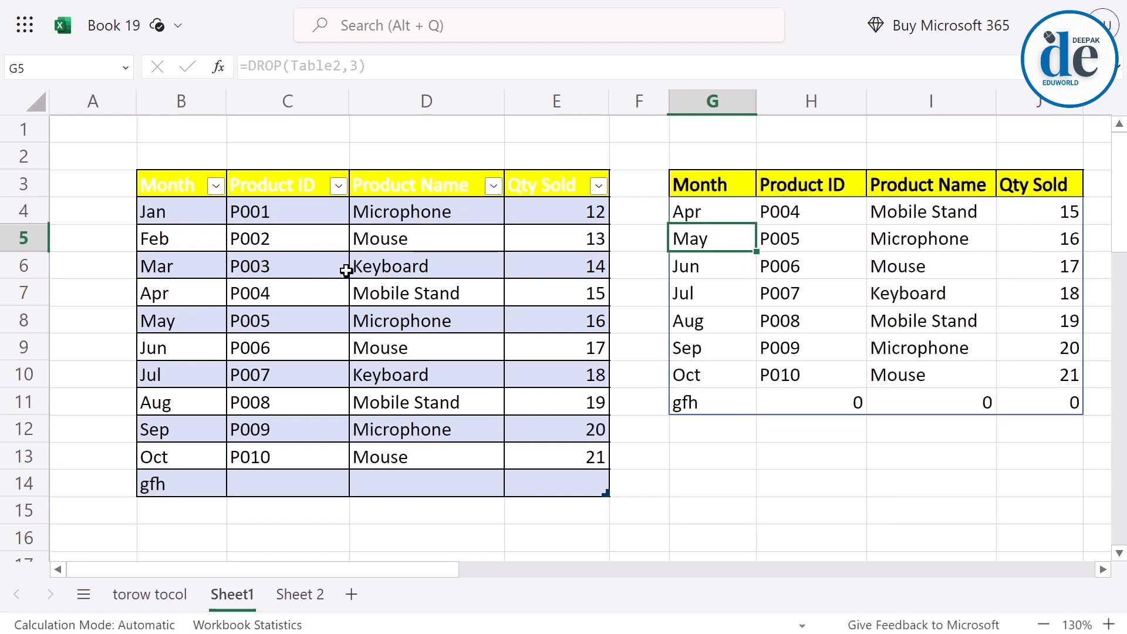
Change the rows argument in G4 to -3, making it =DROP(Table2,-3), and compare the result with the table's last rows.
left_click_drag(196, 299, 534, 478)
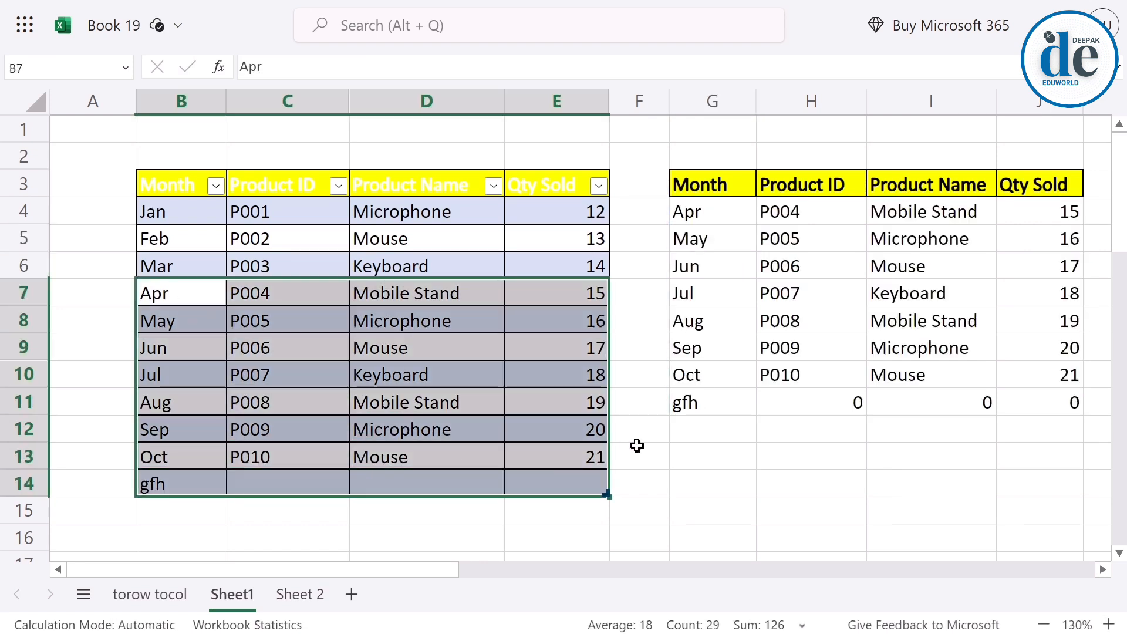
left_click(793, 212)
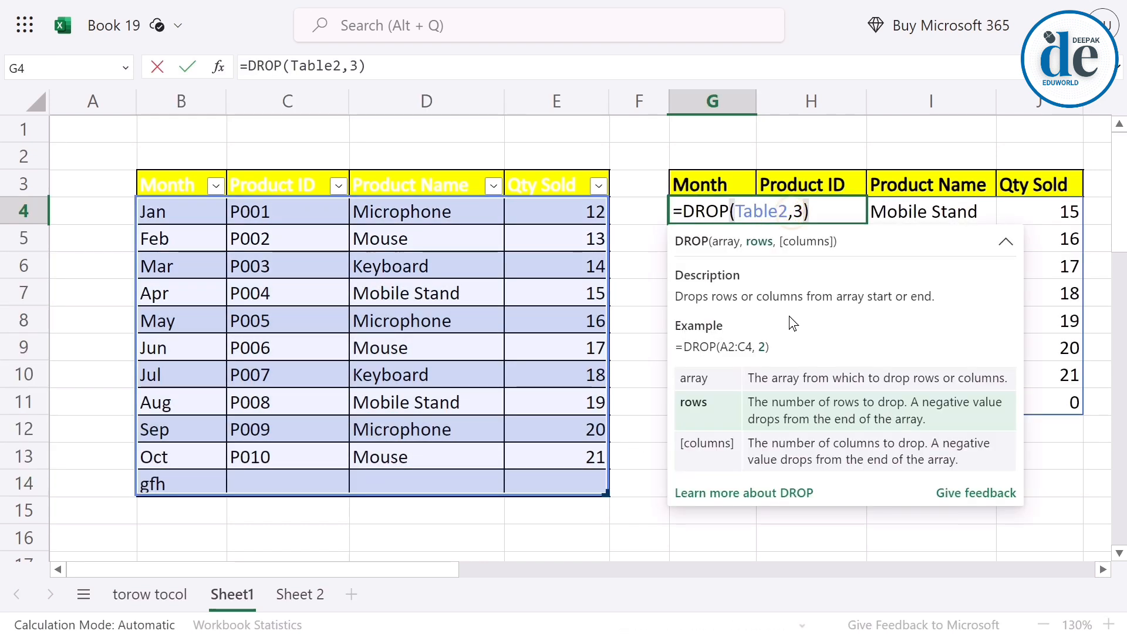
type("-3)")
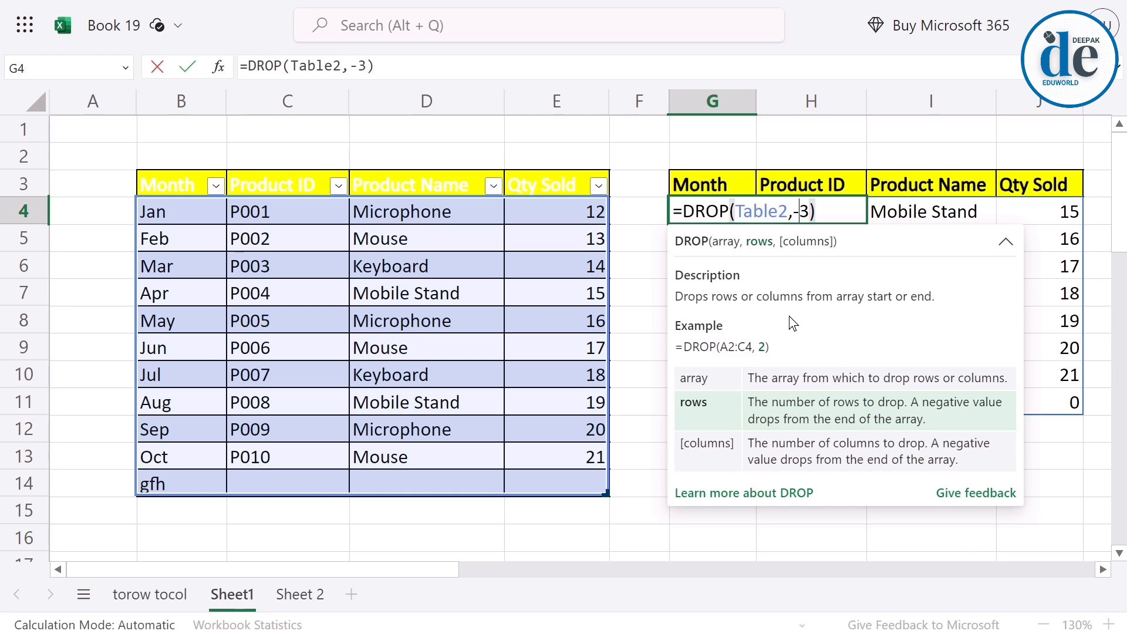
key("Return")
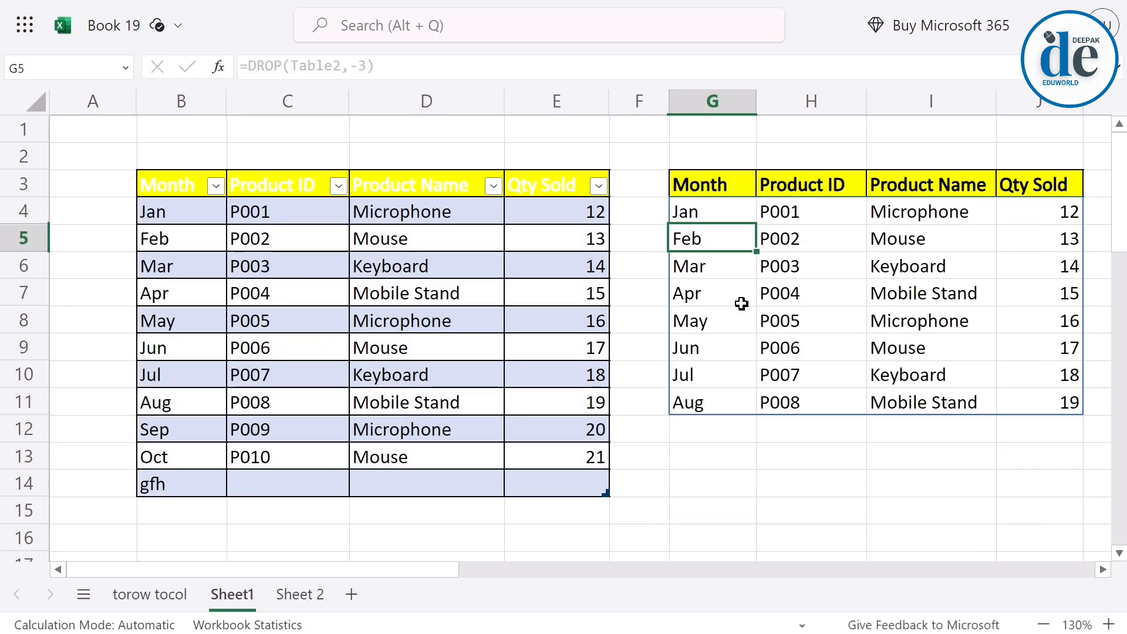
left_click_drag(135, 430, 466, 468)
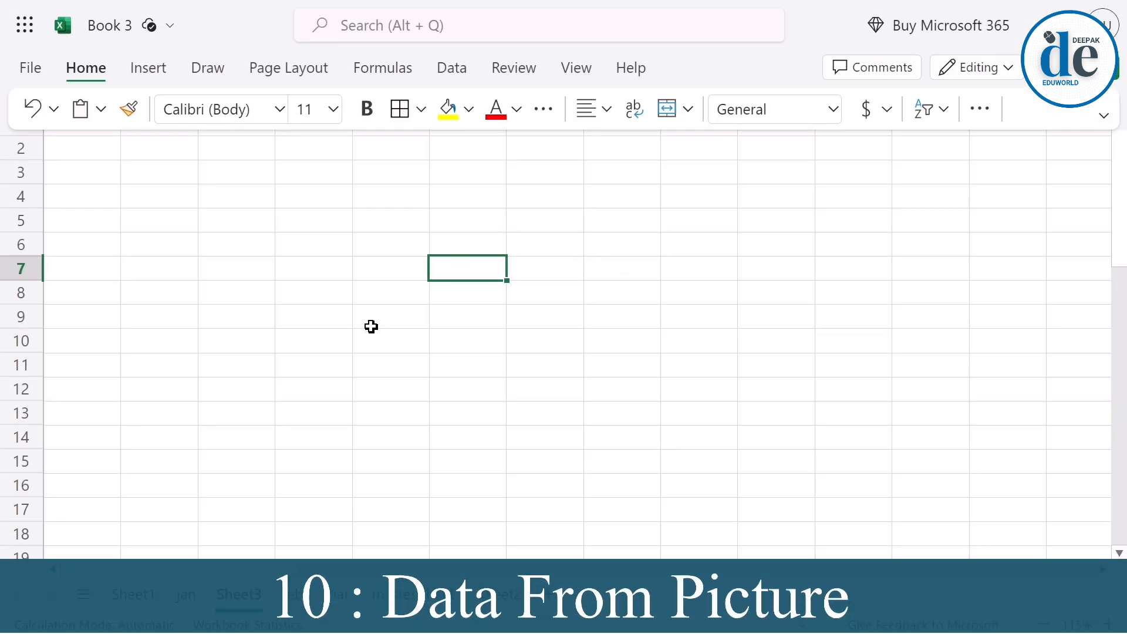
On Sheet3 of Book 3, load the image Picture4 with Data from Picture and review the recognised rows.
left_click(457, 71)
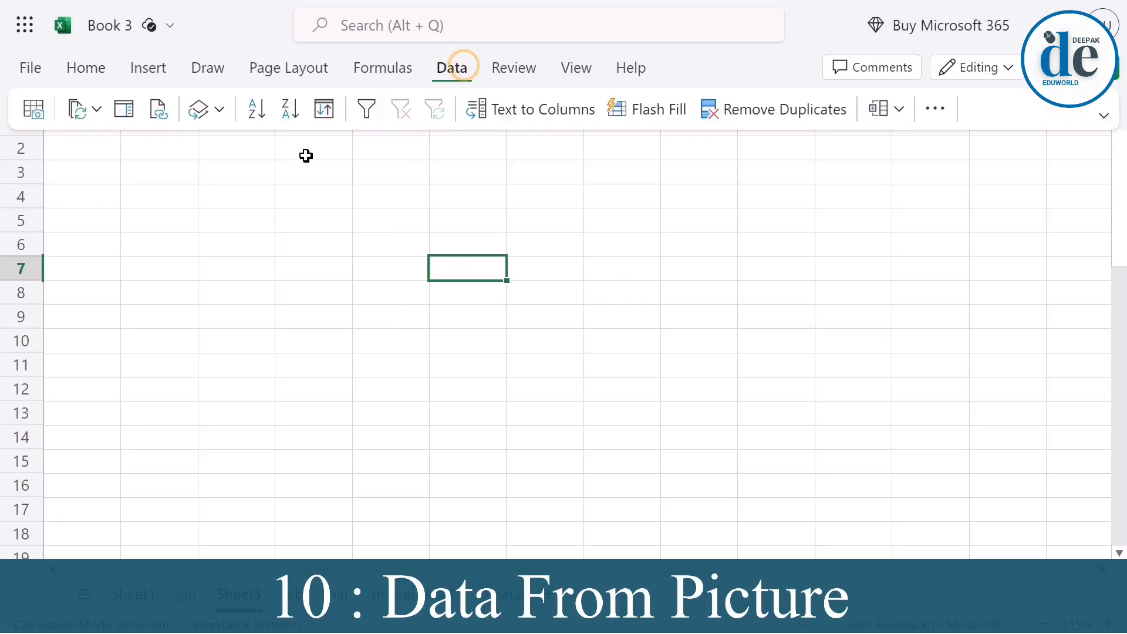
left_click(34, 109)
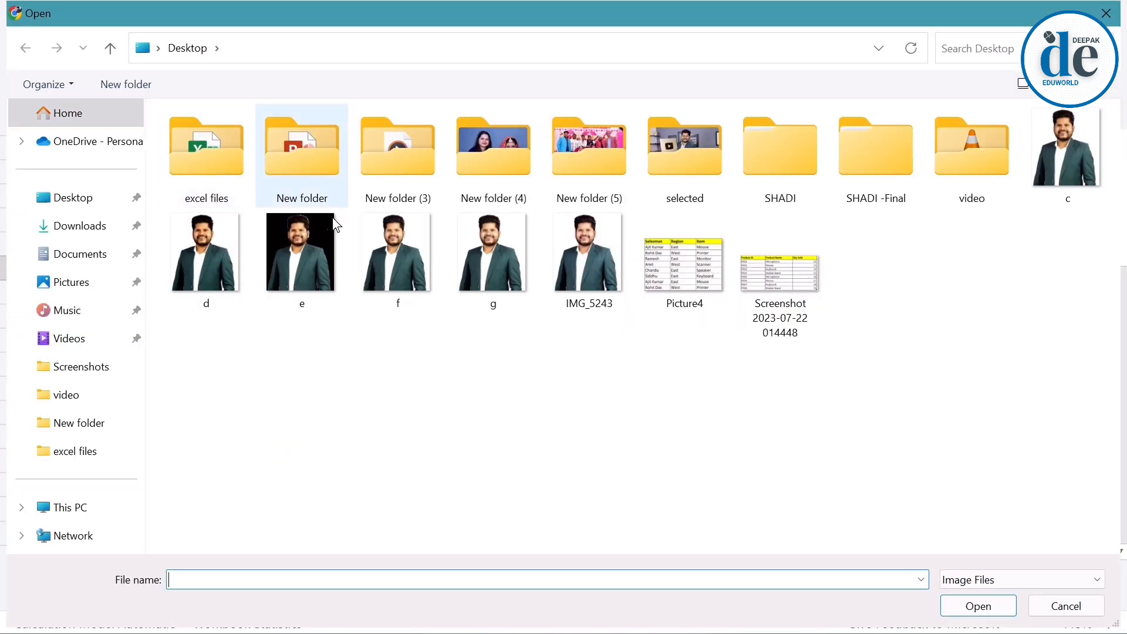
double_click(670, 265)
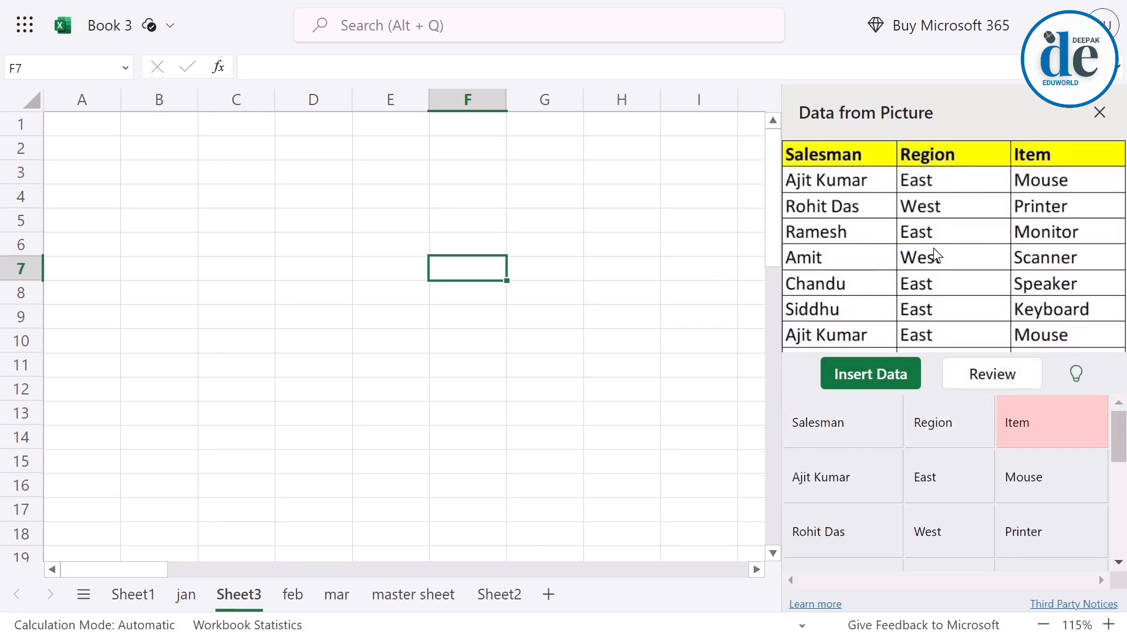
scroll(895, 469, "down", 6)
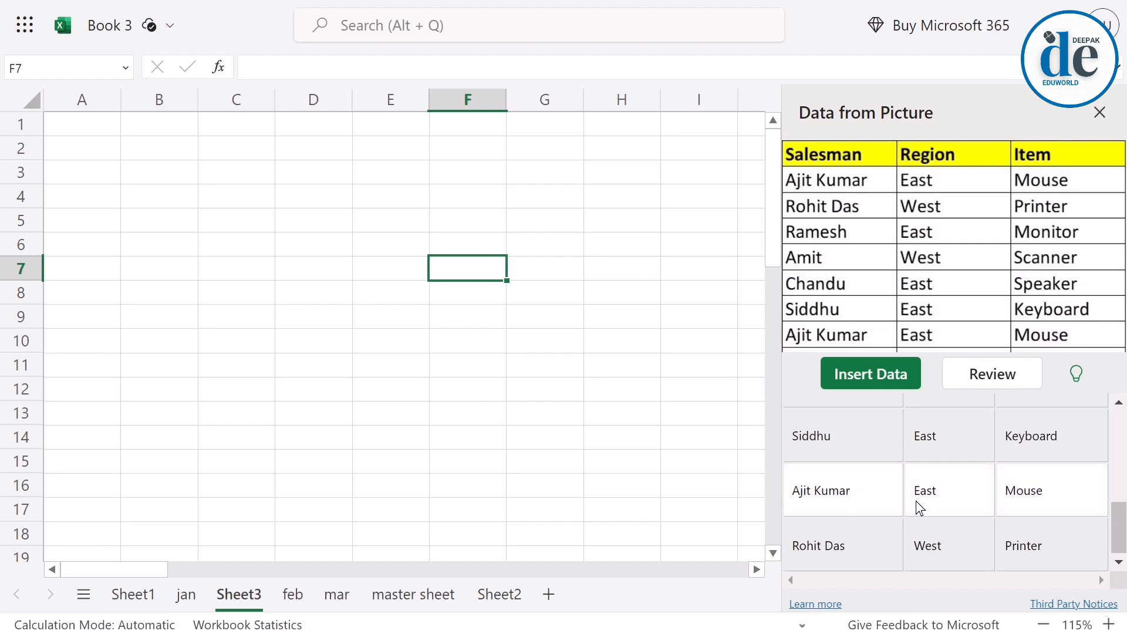
Insert the recognised picture data at B2 without reviewing the flagged item, and widen column B to fit the salesman names.
scroll(916, 502, "up", 6)
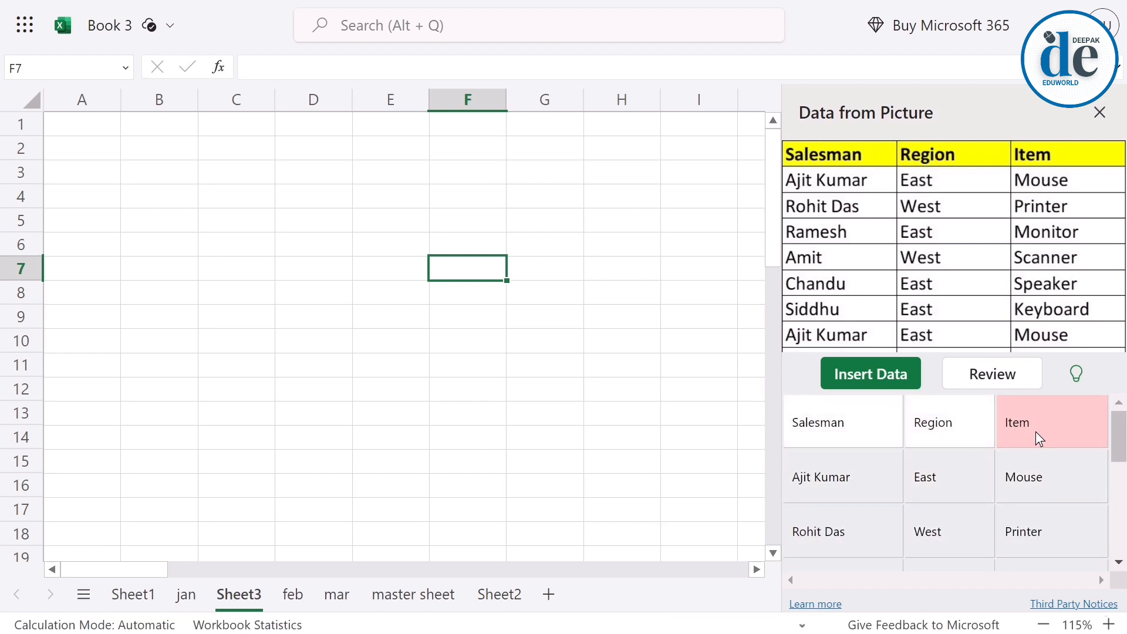
mouse_move(1037, 423)
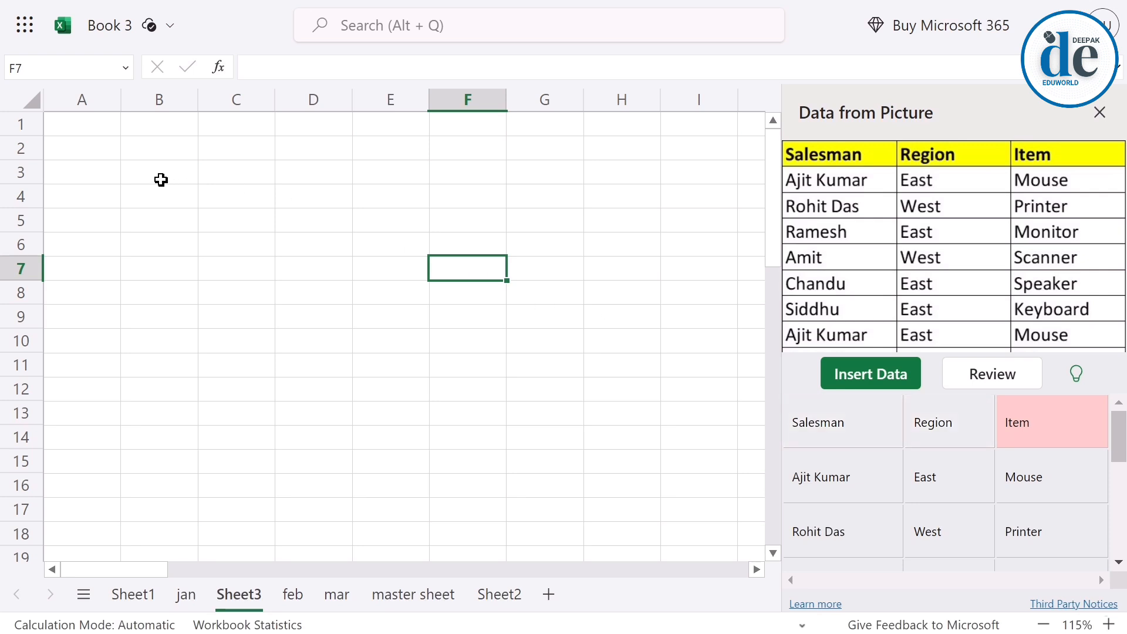
left_click(151, 154)
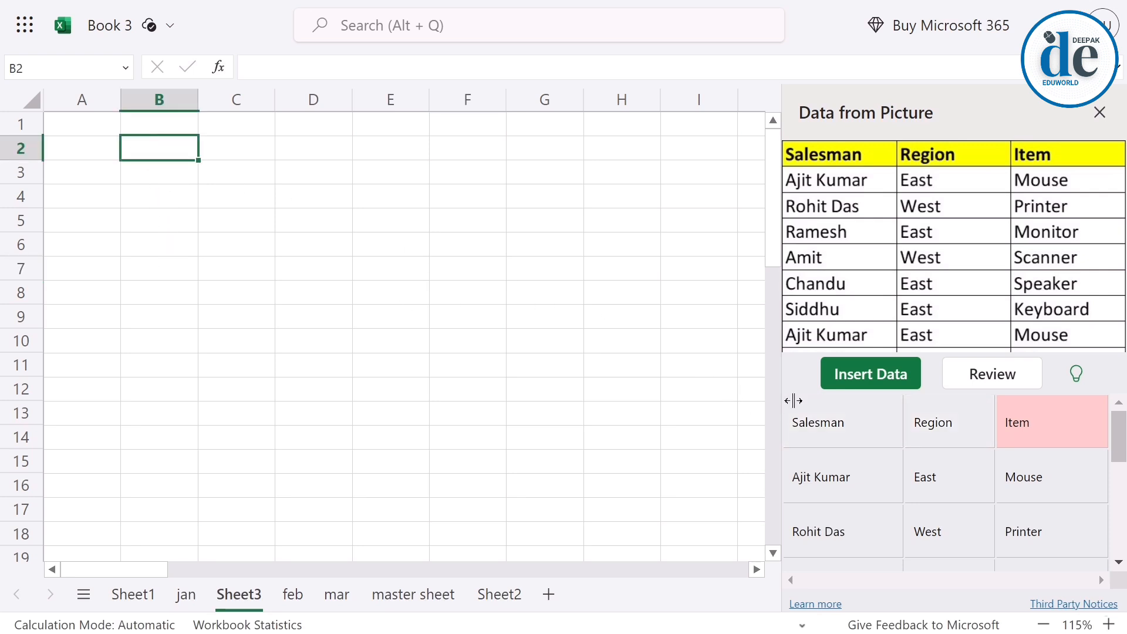
left_click(845, 376)
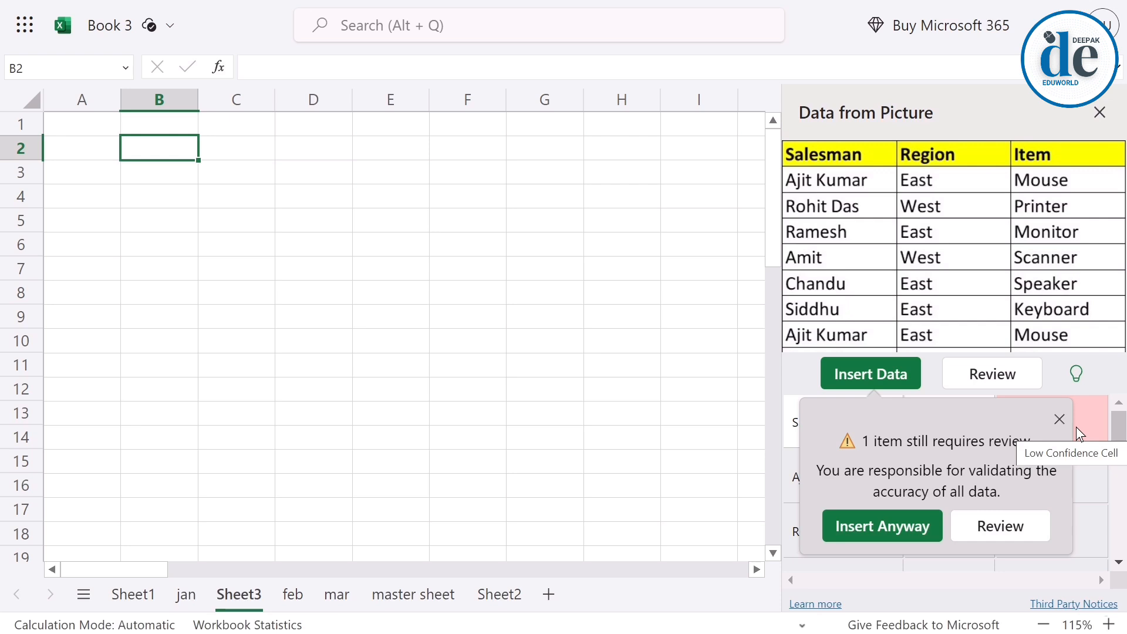
left_click(861, 539)
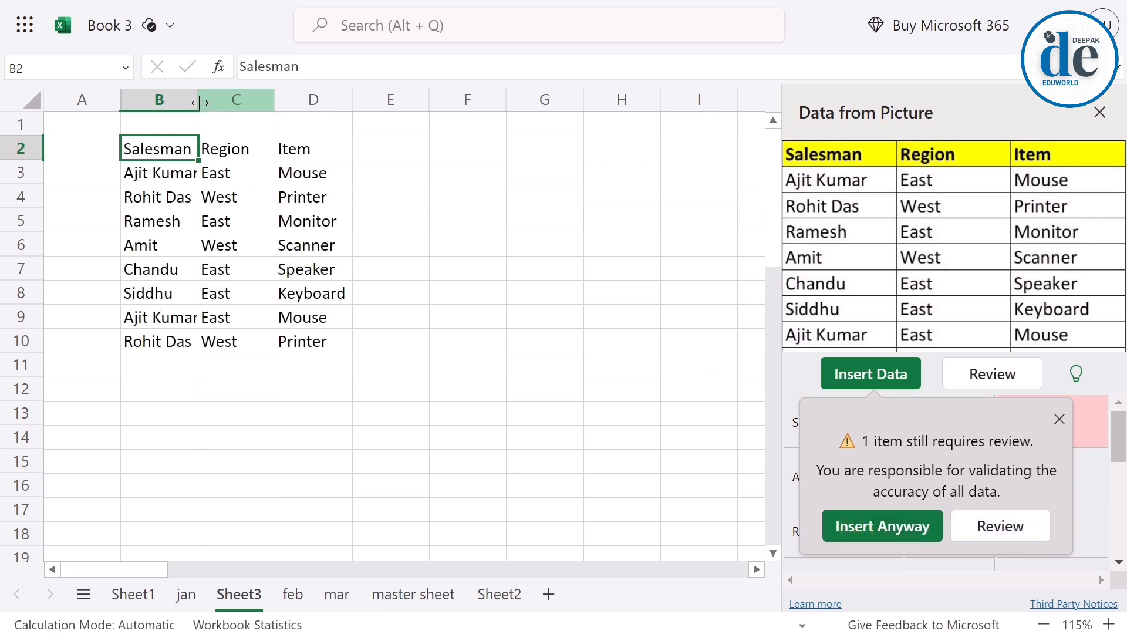
left_click_drag(200, 103, 237, 112)
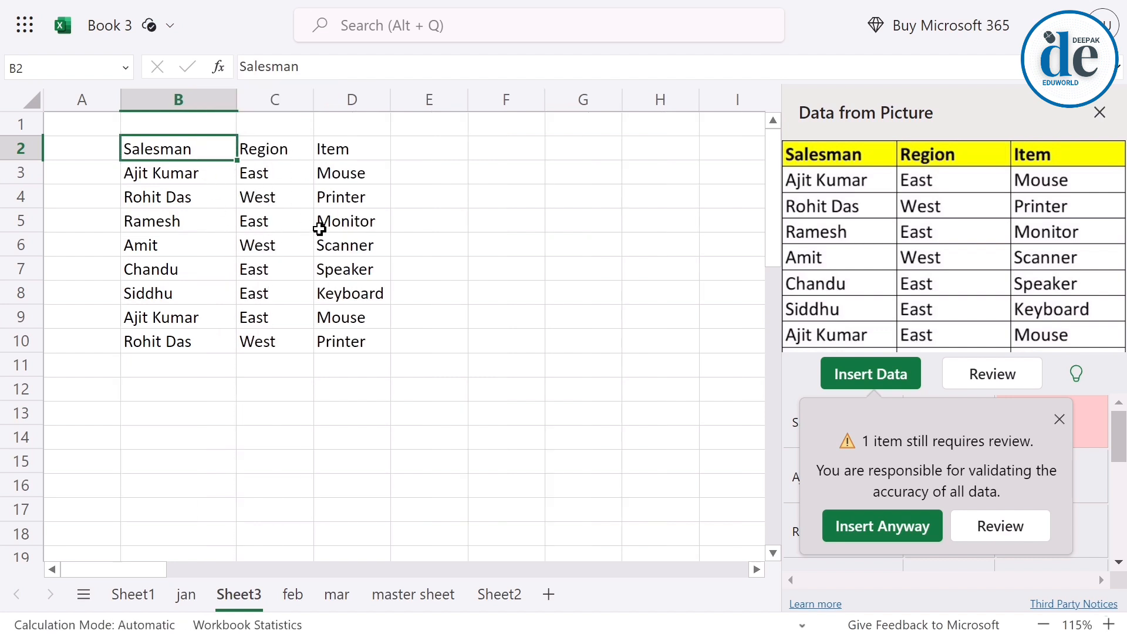